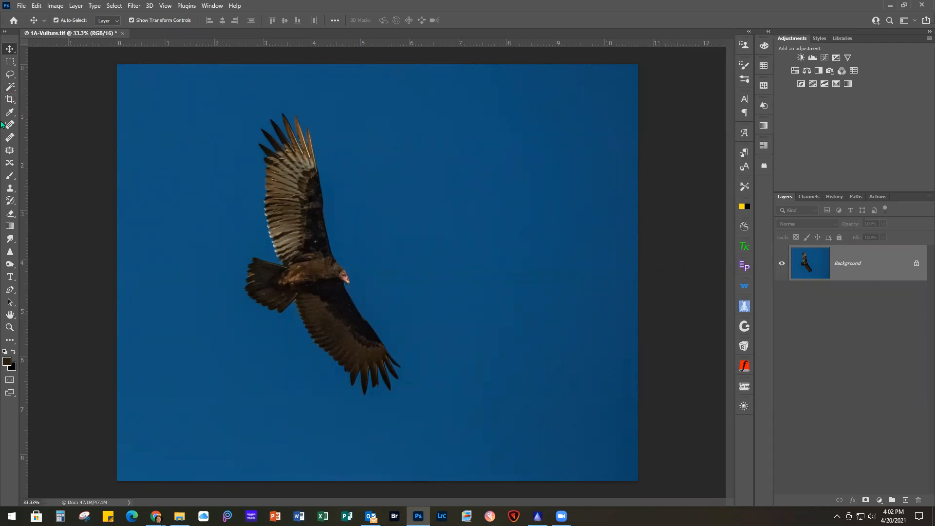
Step: Crop the photo to a tall portrait frame around the vulture, about 4.9 wide by 7.2 high on the rulers
left_click(9, 99)
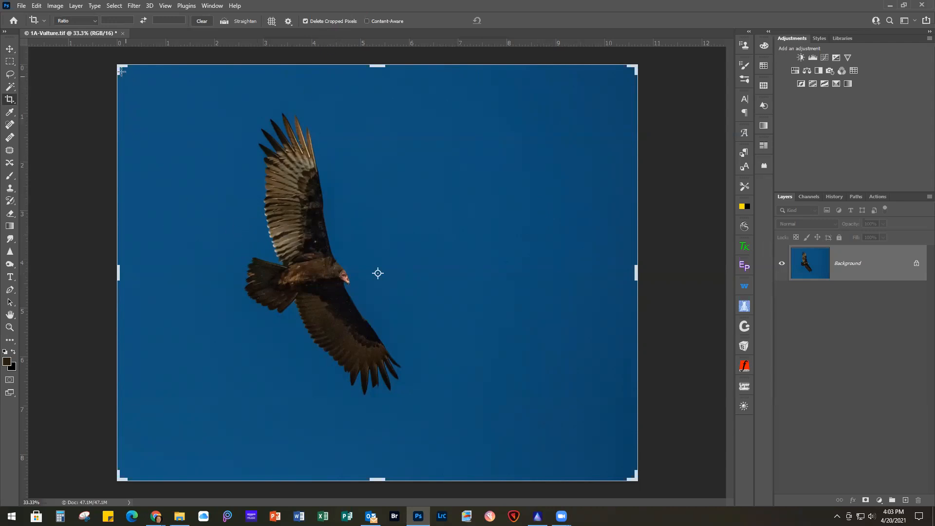
left_click_drag(124, 75, 154, 87)
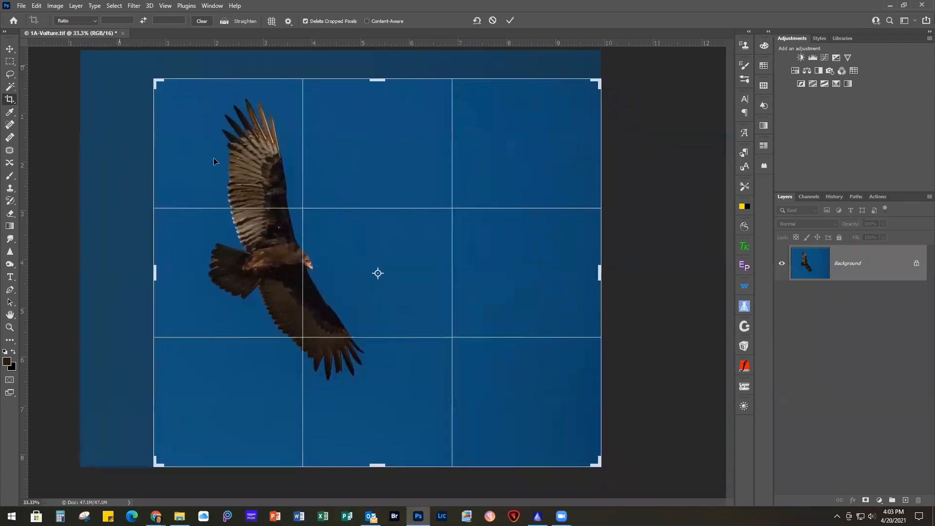
left_click_drag(599, 273, 509, 277)
left_click_drag(240, 276, 251, 276)
mouse_move(371, 467)
left_mouse_down()
mouse_move(381, 432)
mouse_move(381, 447)
left_mouse_up()
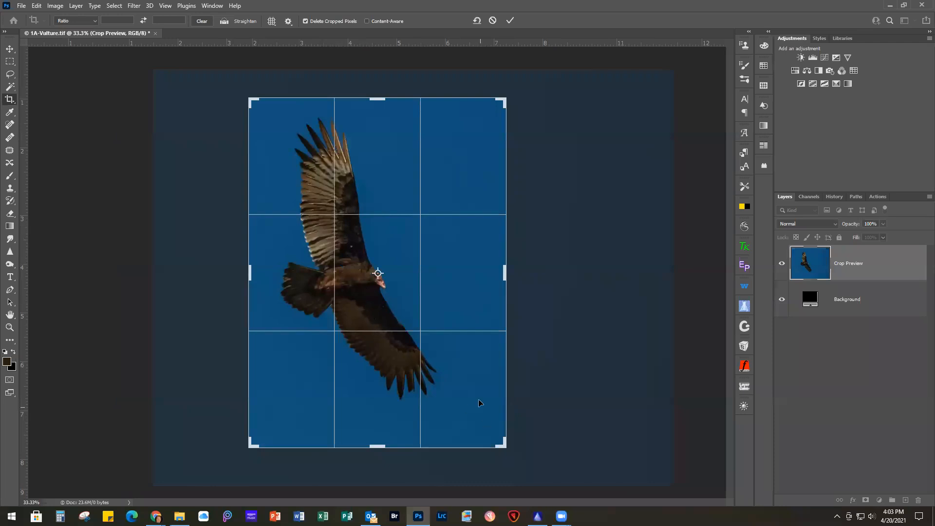
left_click_drag(506, 276, 496, 276)
left_click_drag(362, 267, 352, 267)
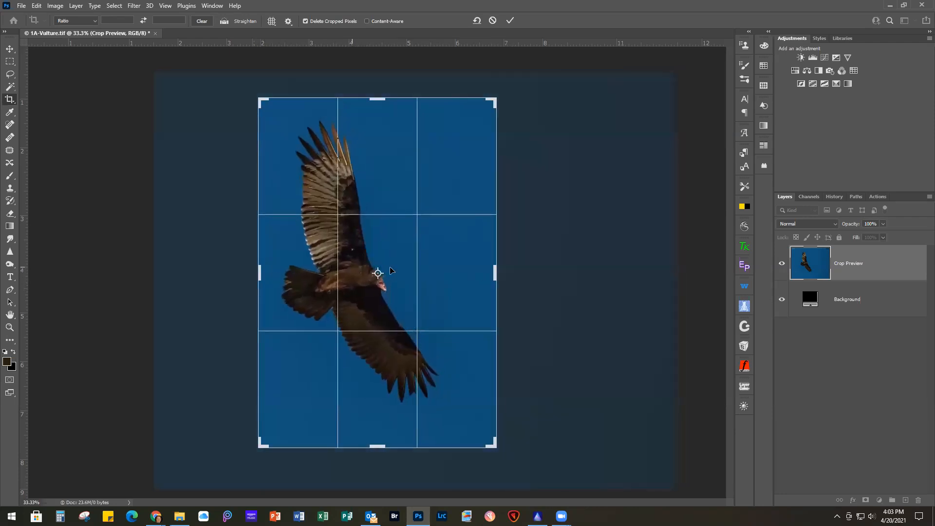
left_click(511, 21)
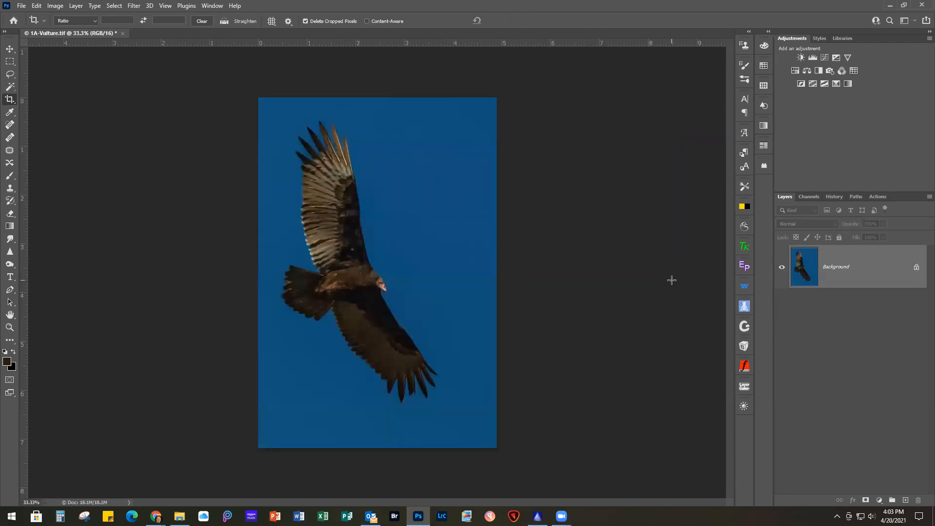
Step: Duplicate the Background layer and send the copy to the Luminar AI plug-in
key("ctrl+j")
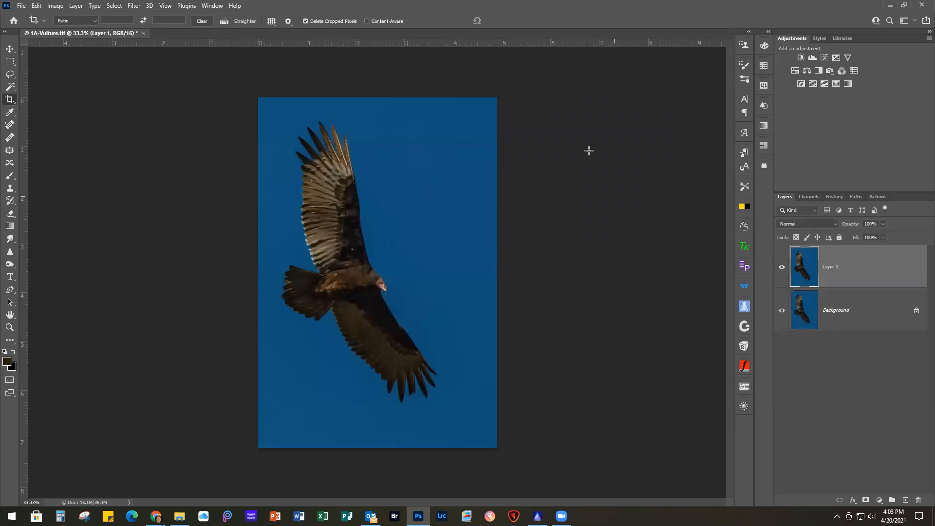
left_click(134, 6)
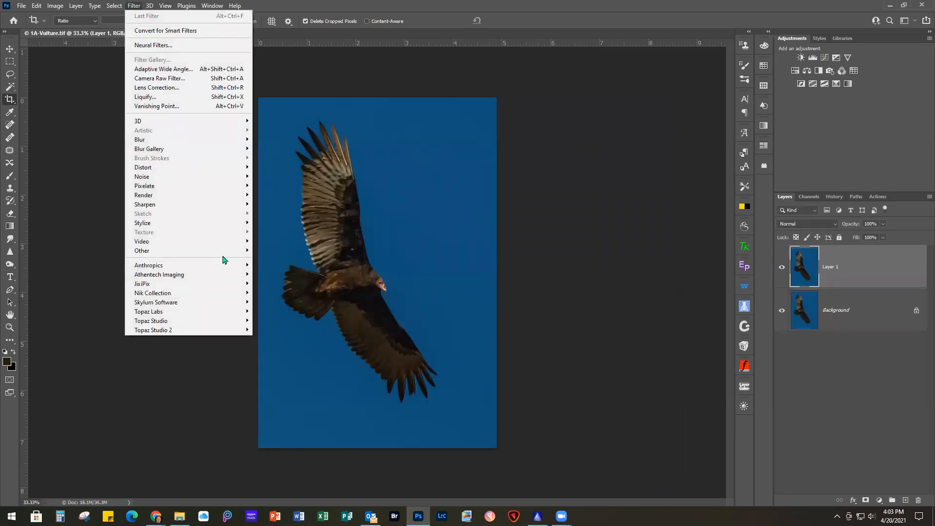
mouse_move(231, 306)
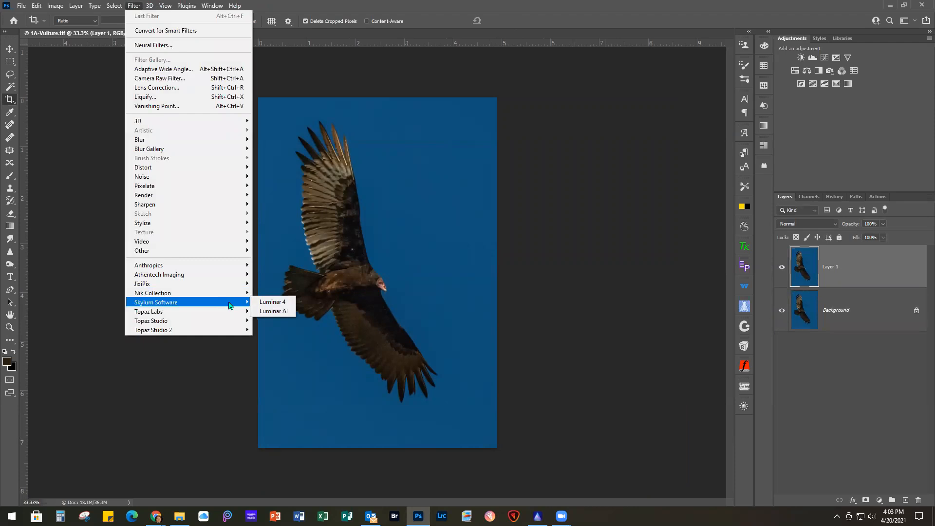
left_click(272, 312)
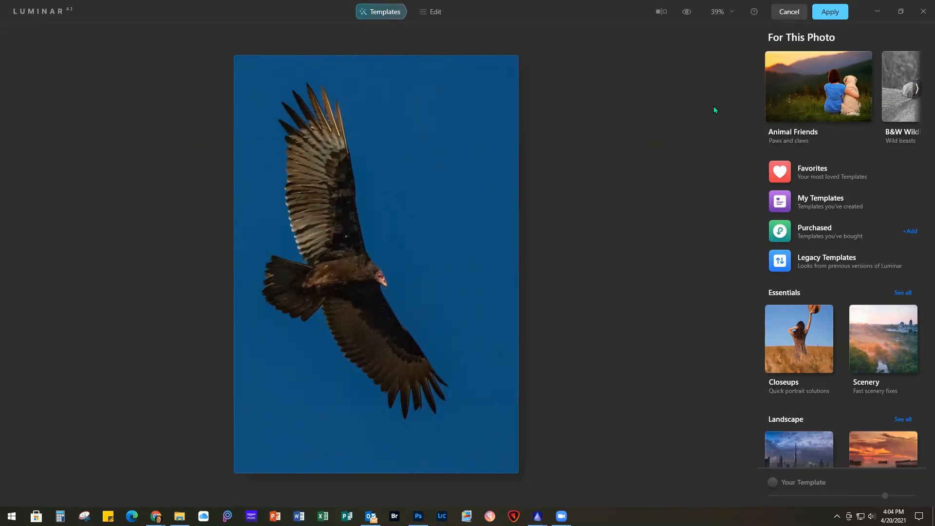
Step: Apply the Natural template from the Animal Friends collection and reduce its strength to about two thirds
left_click(827, 91)
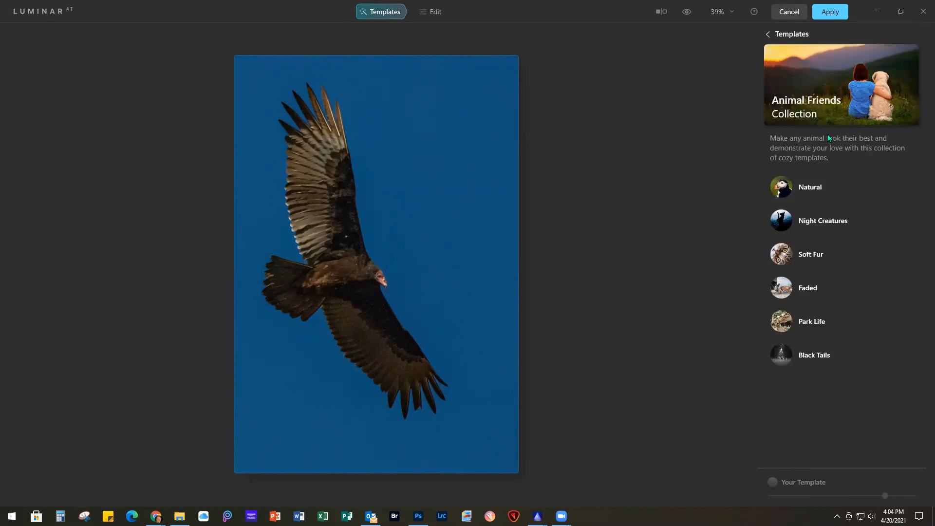
left_click(833, 188)
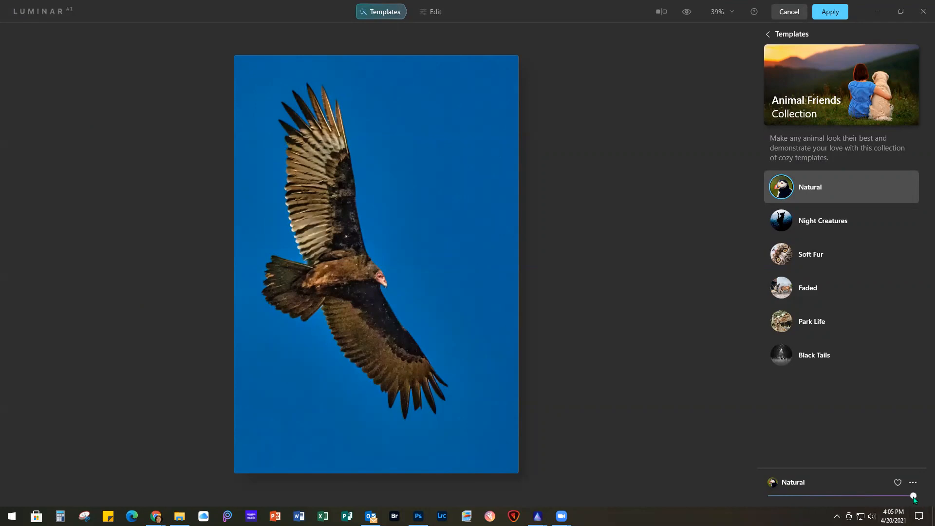
left_click_drag(905, 498, 867, 498)
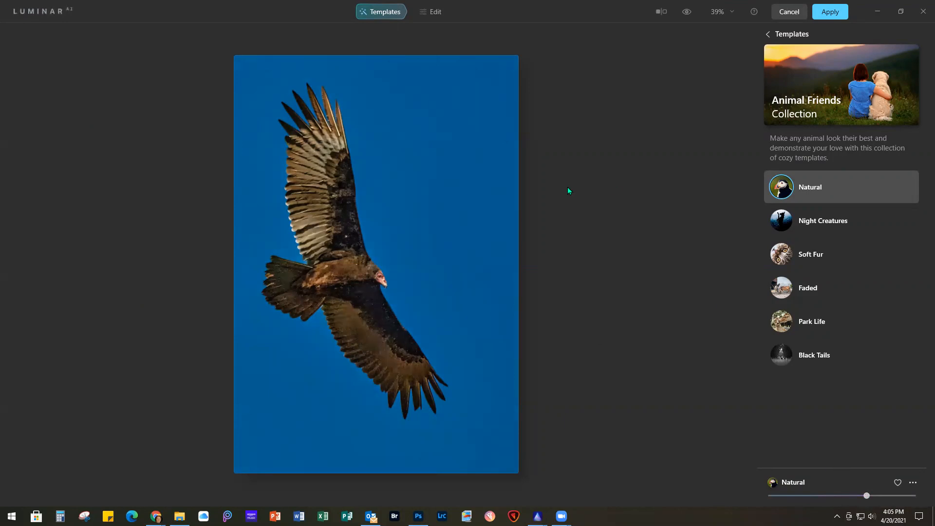
Step: In the edit tools, set Small Details to 22, Medium Details to 21 and Large Details to -22
left_click(438, 13)
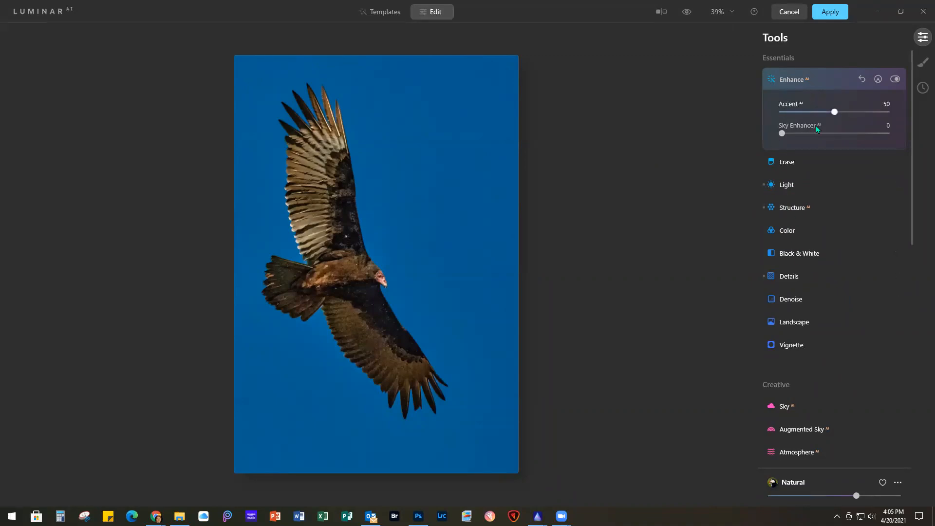
left_click(821, 80)
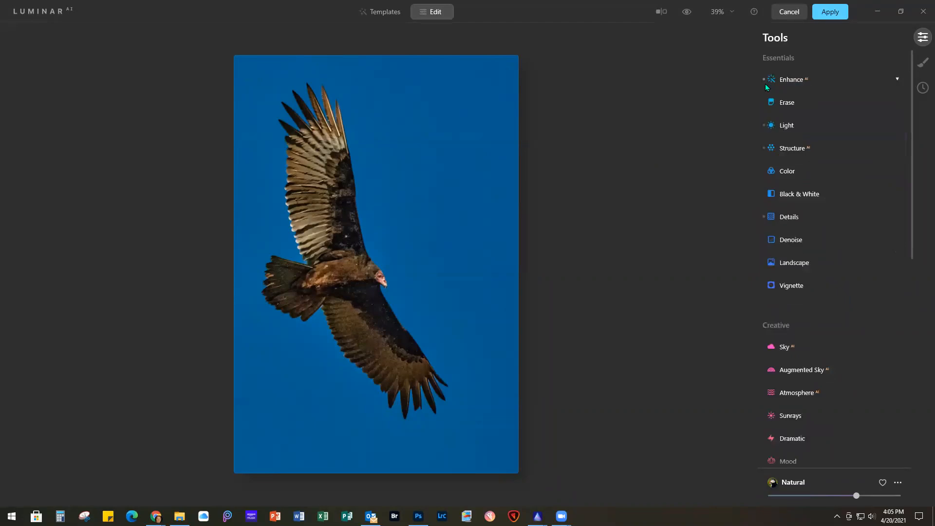
left_click(820, 79)
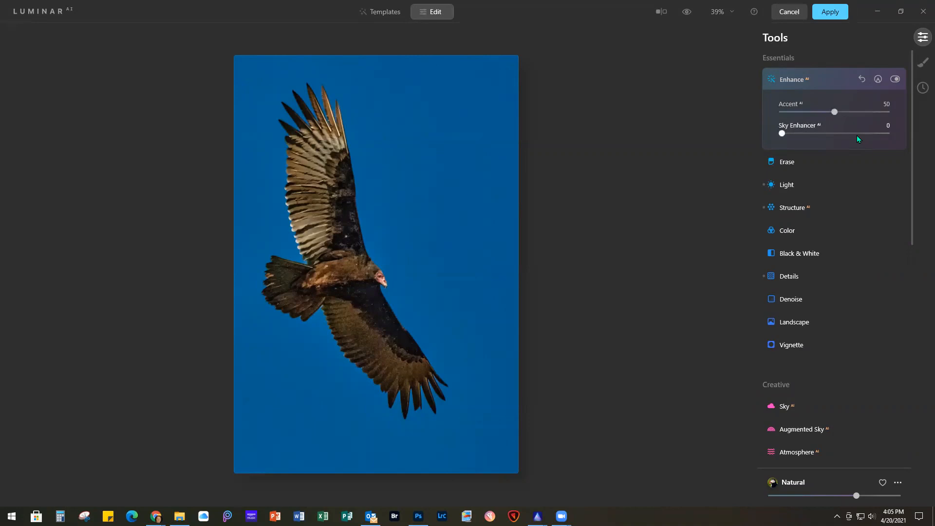
left_click(816, 276)
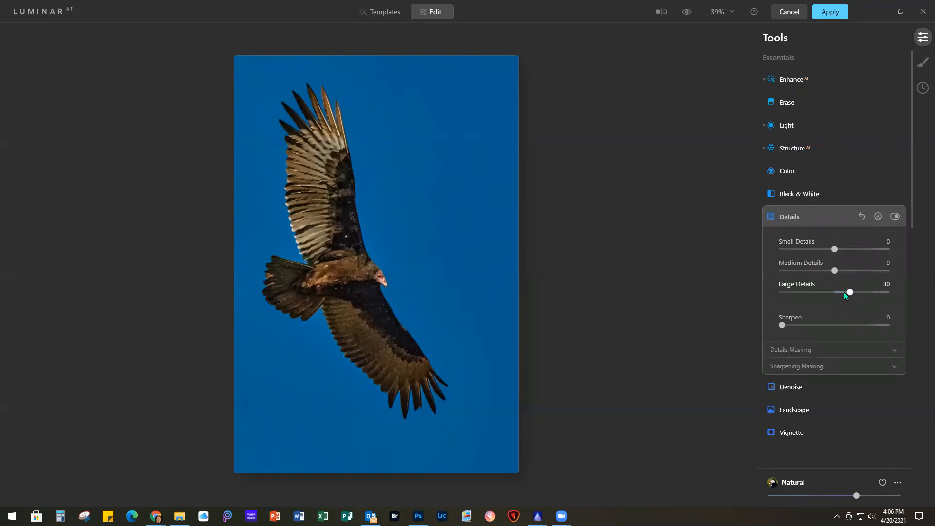
left_click_drag(829, 294, 822, 294)
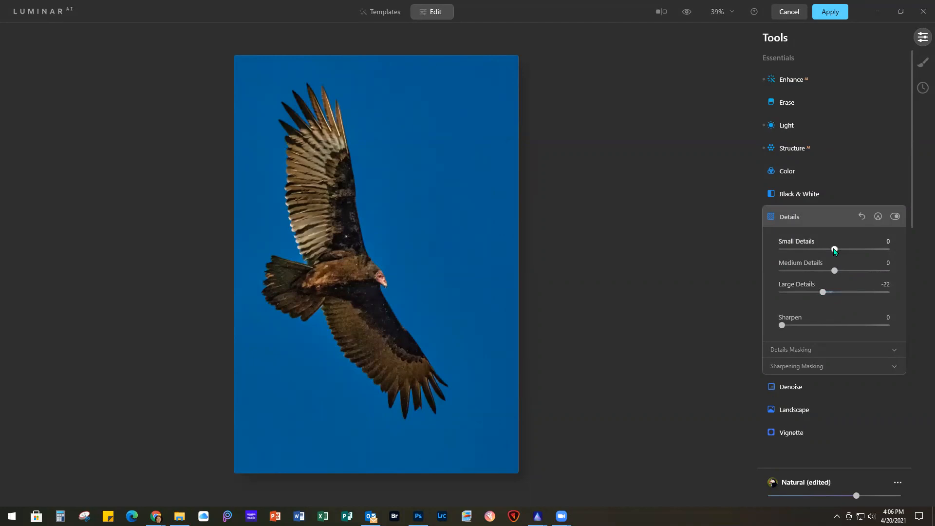
left_click_drag(834, 249, 845, 249)
left_click_drag(834, 272, 846, 271)
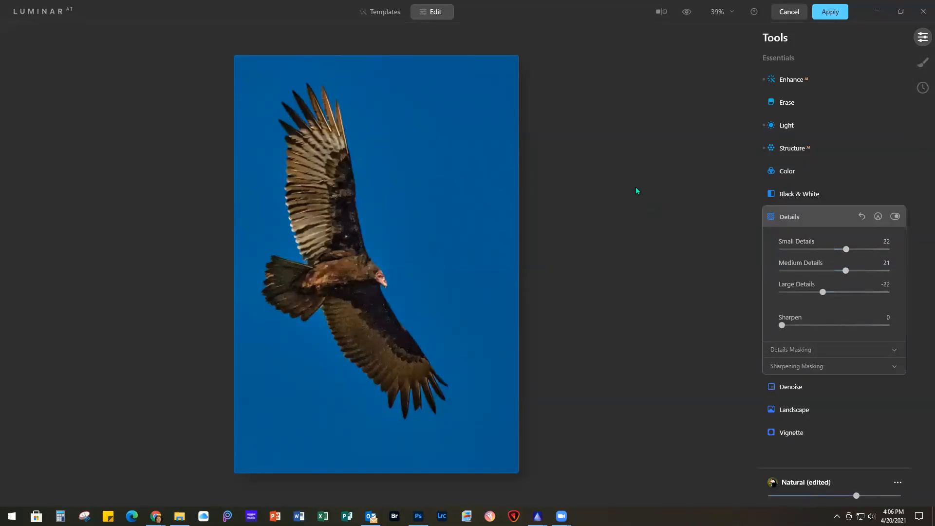
Step: Set Luminosity Denoise to 15 and Color Denoise to 12
left_click(816, 386)
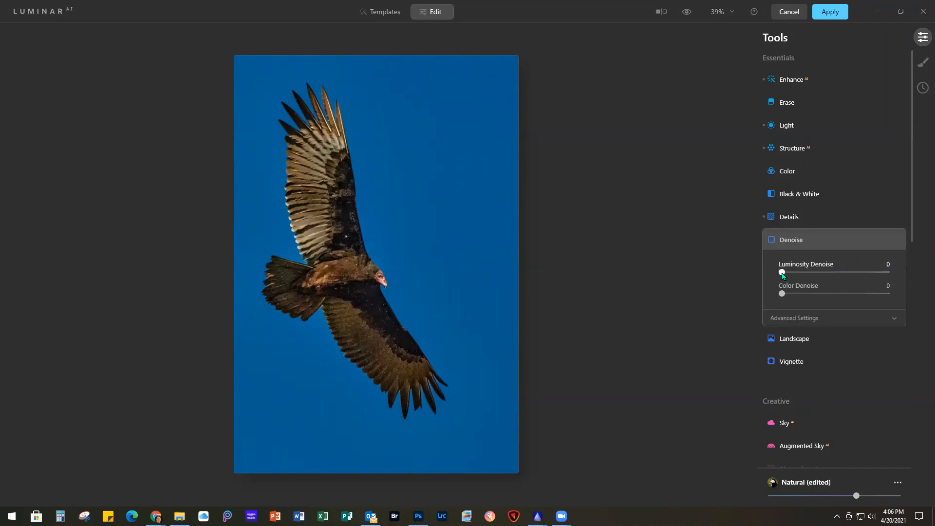
left_click_drag(783, 273, 798, 275)
left_click_drag(783, 294, 796, 295)
Step: Open the sky choices of the Sky AI tool, check the Custom category and show the MY SKIES category
scroll(847, 361, "down", 3)
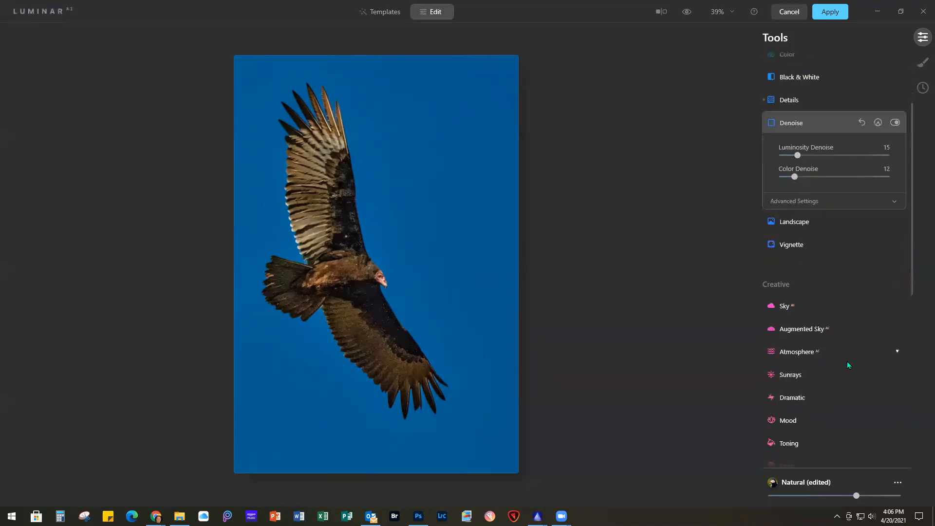
scroll(848, 363, "down", 3)
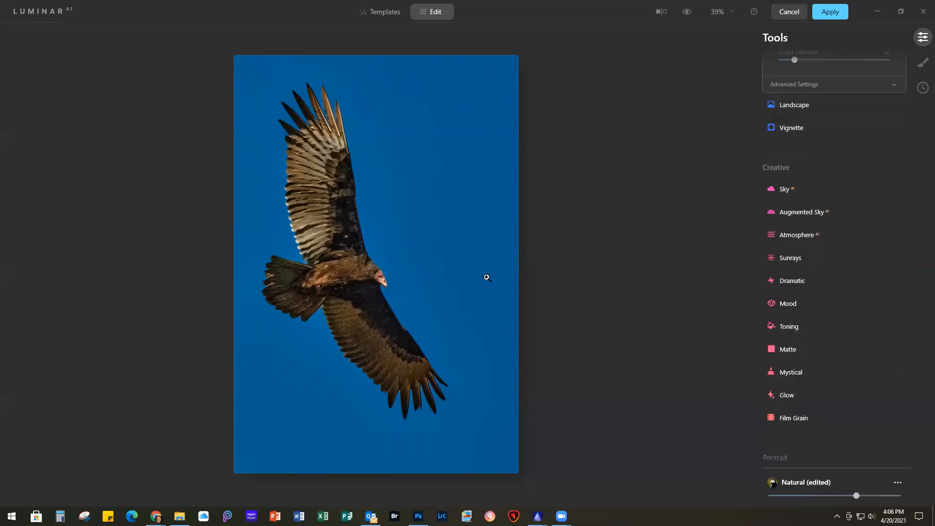
left_click(810, 190)
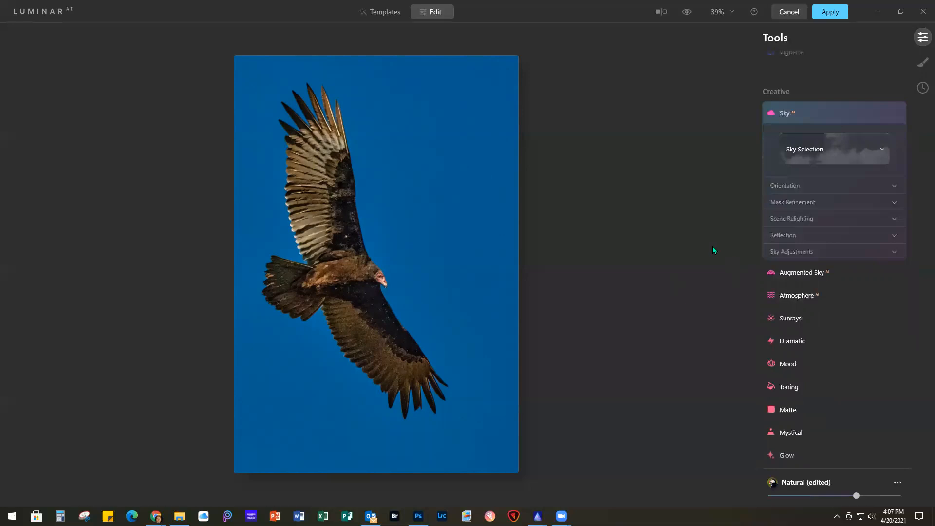
left_click(838, 151)
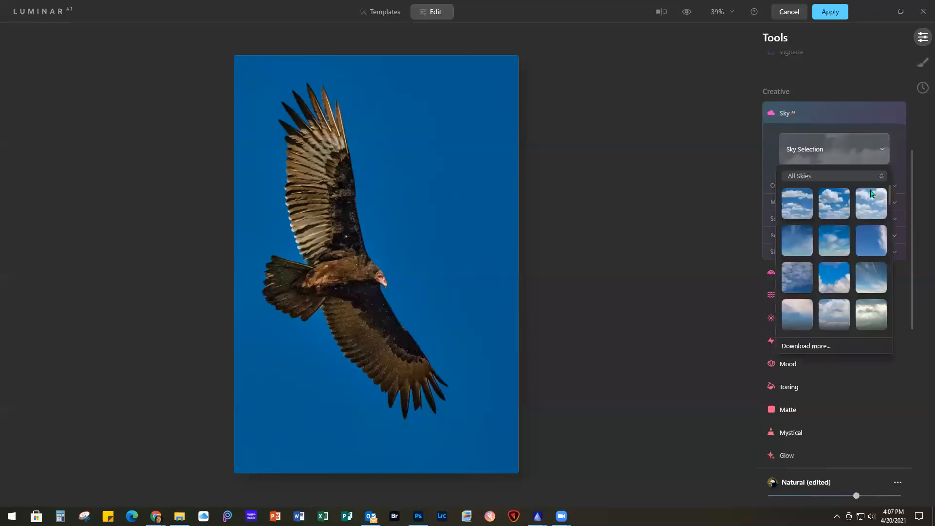
left_click(813, 175)
scroll(832, 335, "down", 2)
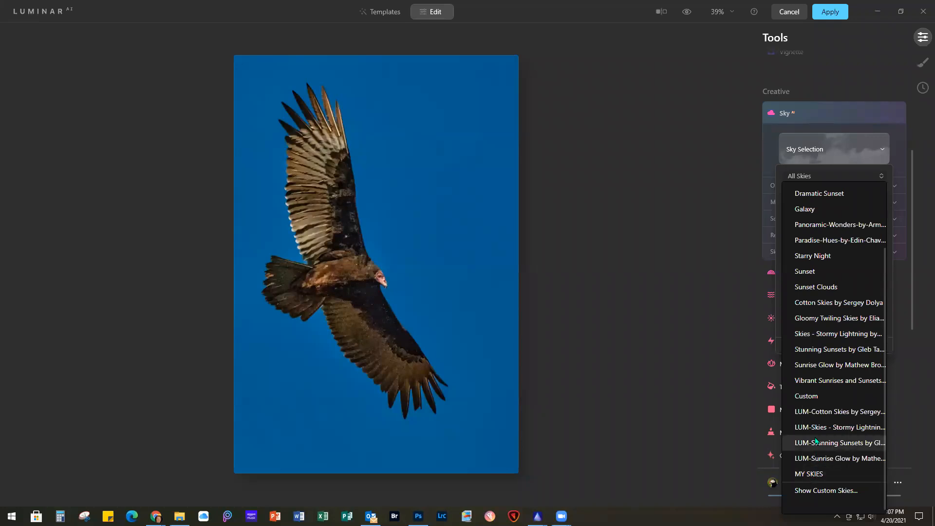
left_click(815, 397)
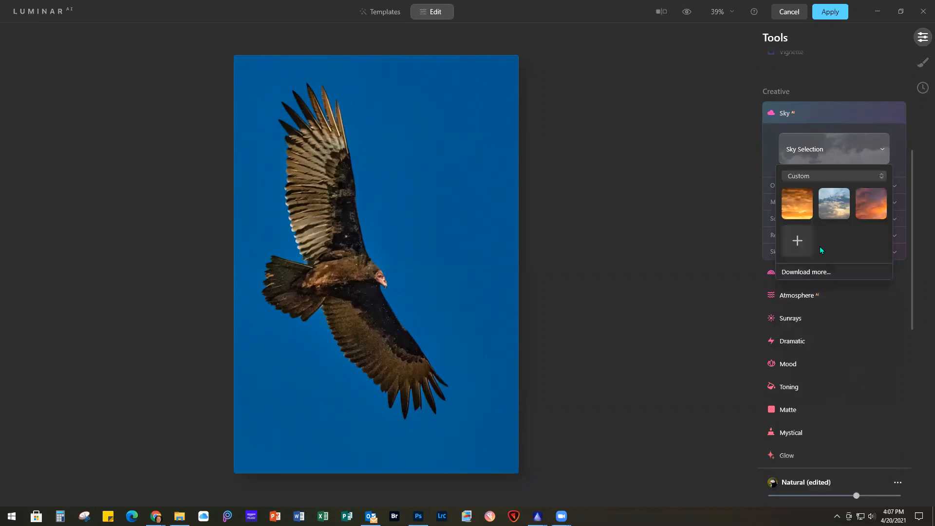
left_click(822, 175)
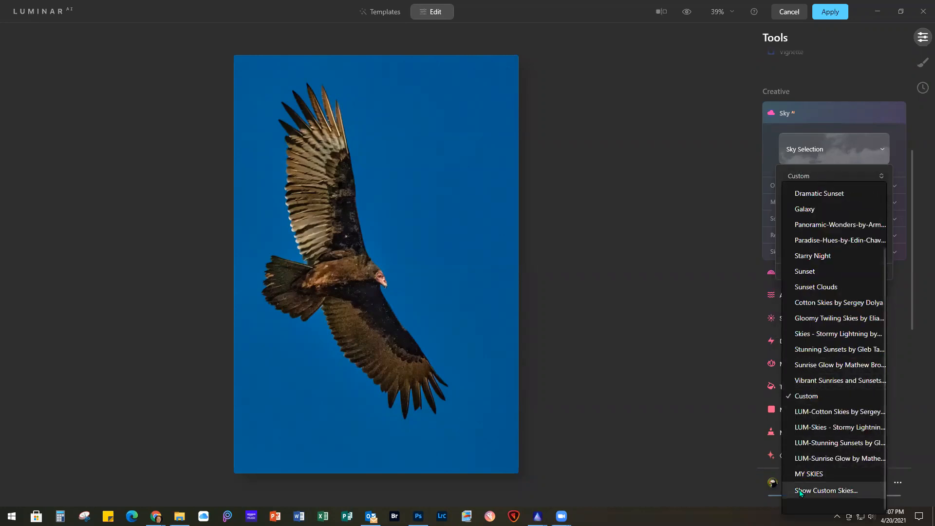
left_click(819, 472)
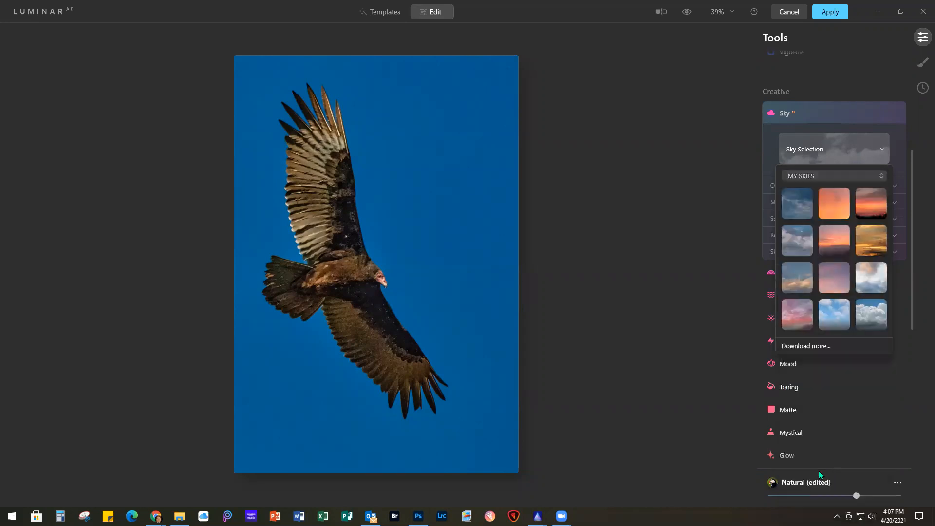
Step: Try the Stormy-Clearing Storm-2 sky, and replace it with the neighbouring pale peach-and-blue cloud sky
scroll(843, 258, "down", 5)
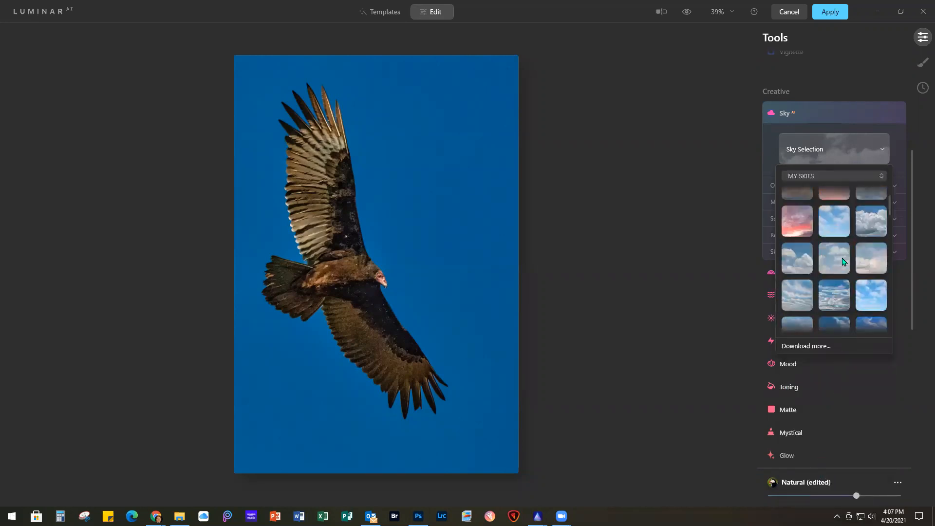
scroll(842, 261, "down", 8)
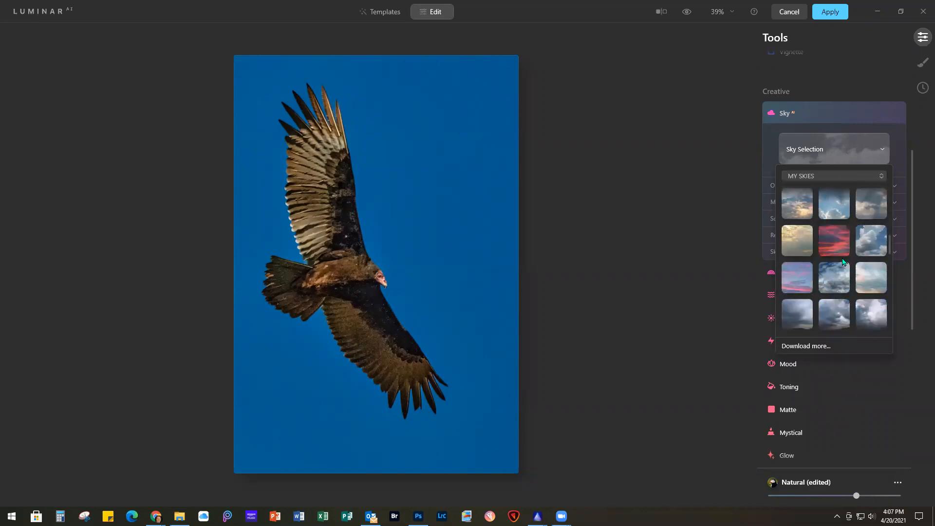
scroll(844, 262, "down", 3)
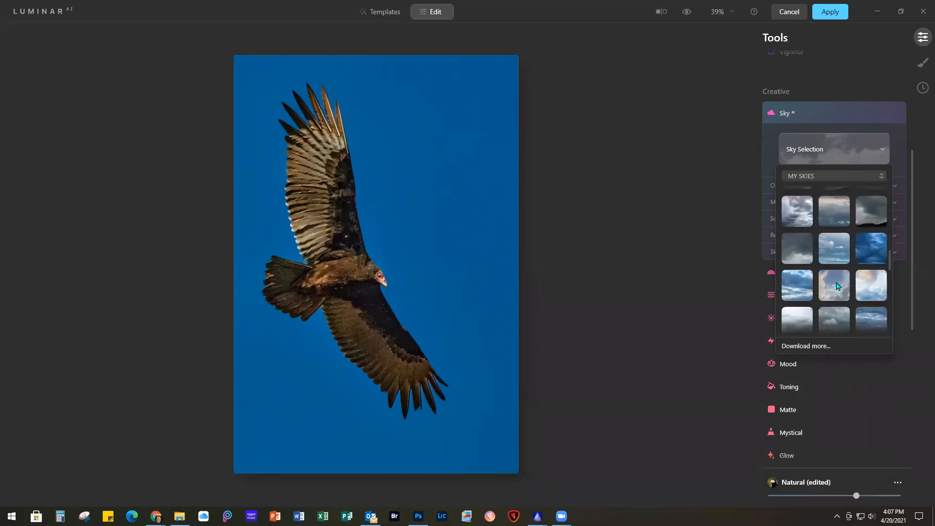
left_click(841, 290)
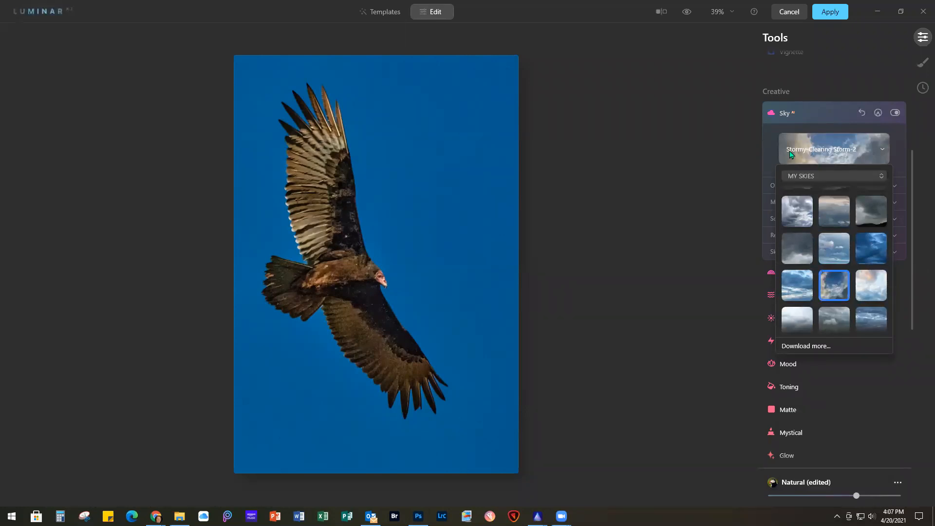
left_click(871, 291)
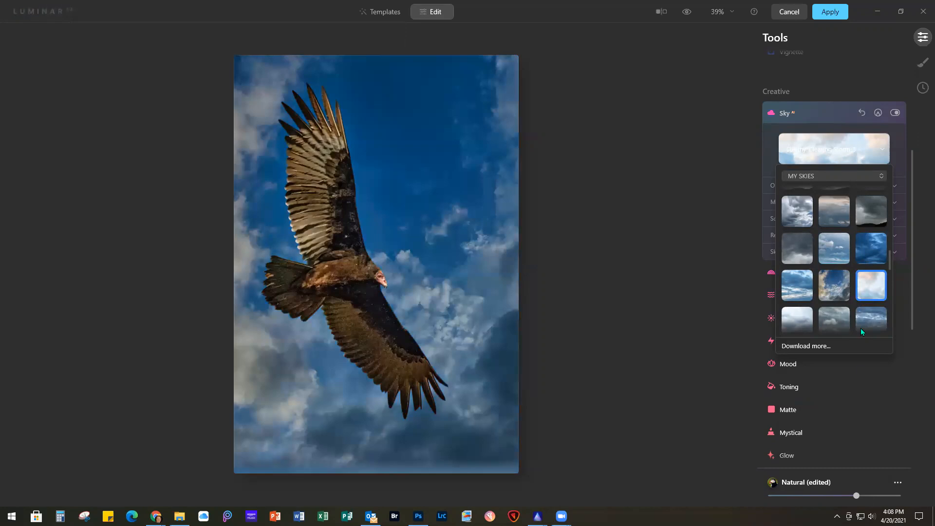
left_click(768, 143)
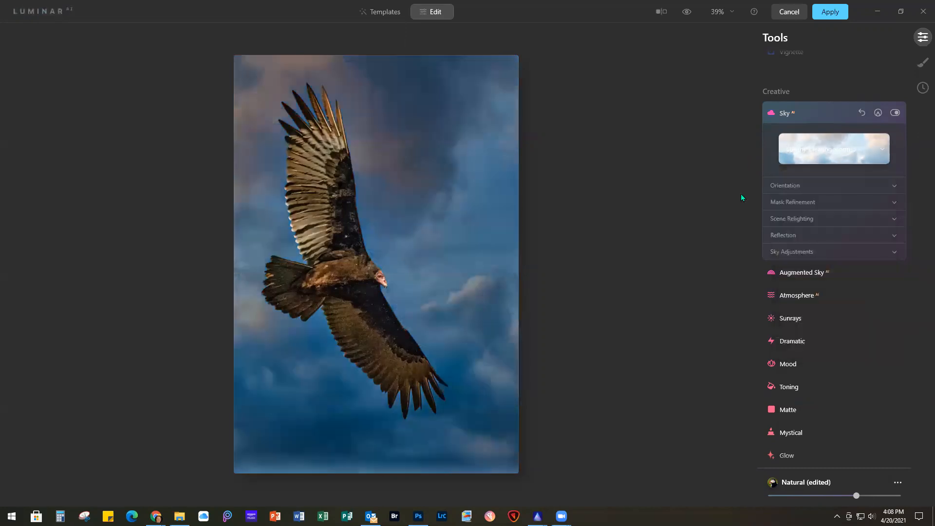
Step: Set Horizon Blending in the replacement sky's orientation settings to 0
left_click(814, 187)
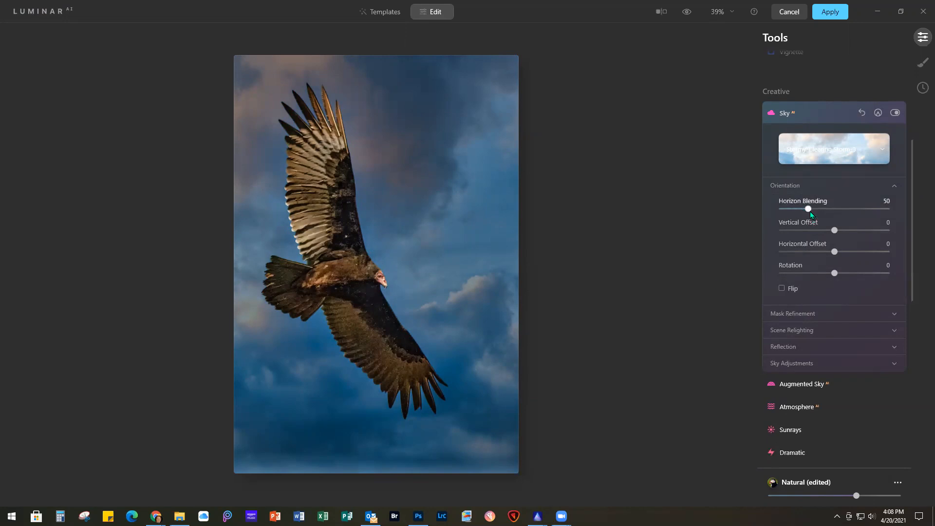
left_click_drag(808, 208, 762, 213)
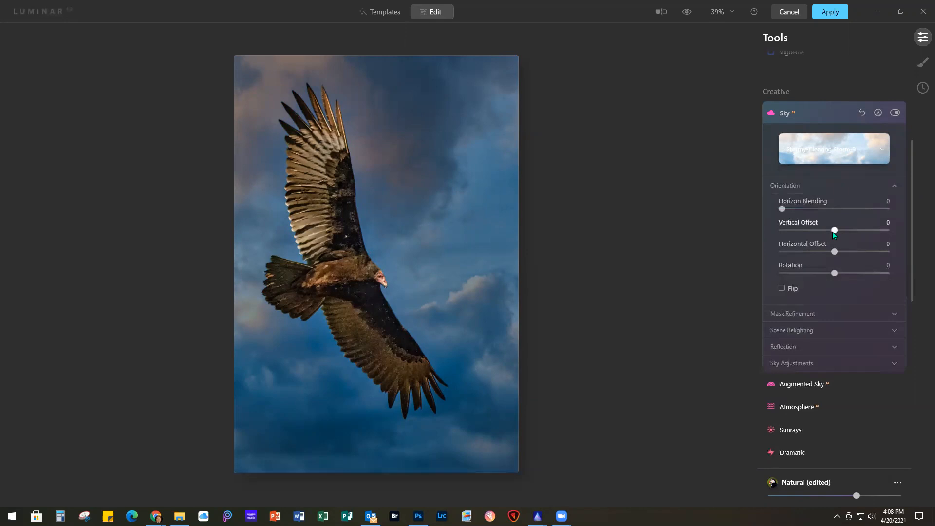
Step: Set the replacement sky's Vertical Offset to -100 and its Horizontal Offset to -35
left_click_drag(836, 233, 775, 229)
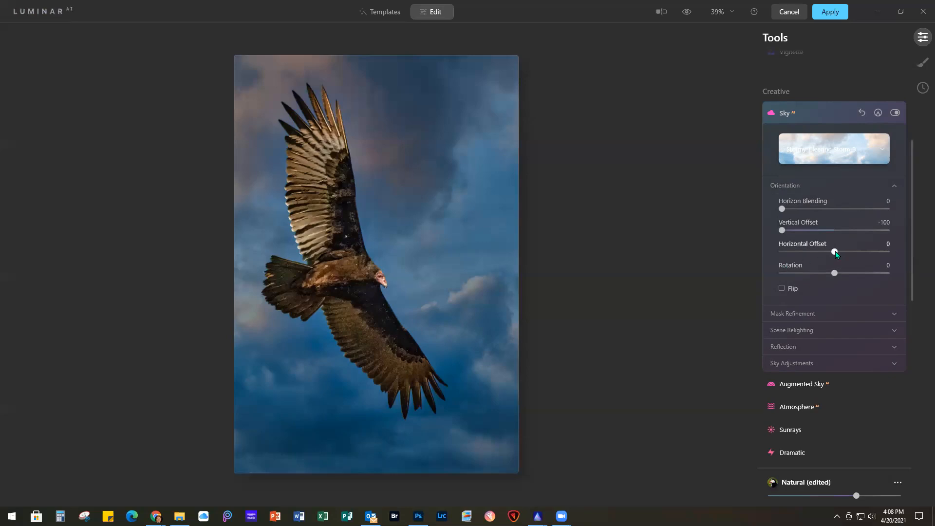
left_click_drag(835, 253, 808, 254)
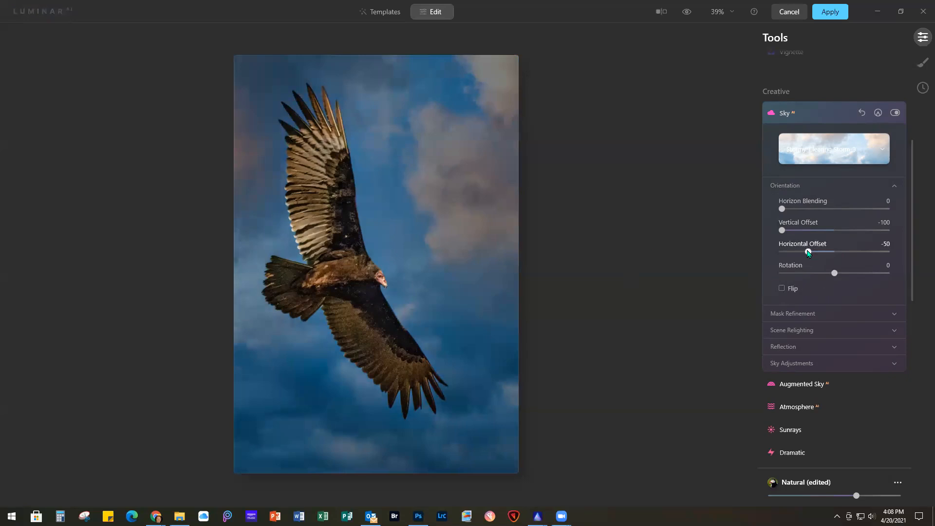
left_click_drag(808, 253, 816, 253)
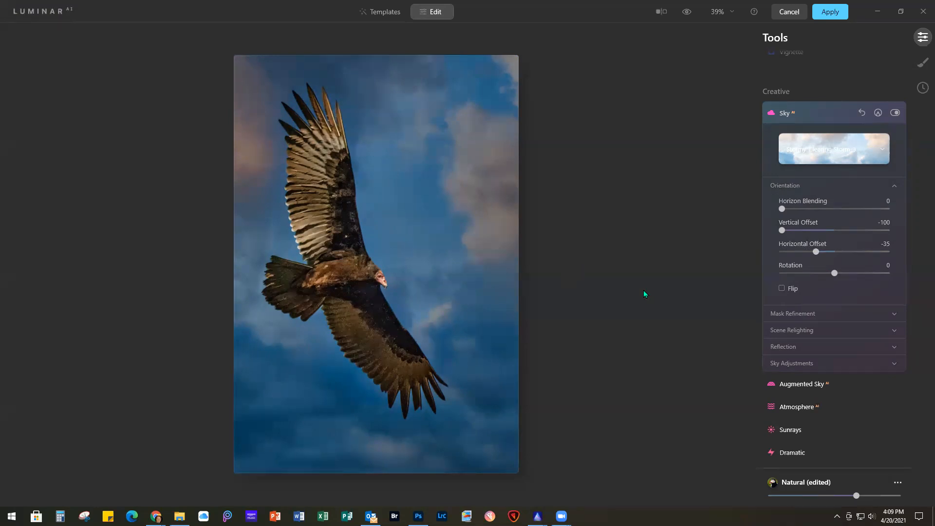
Step: In the Sky AI scene relighting settings, set Relight Strength to 46 and Relight Human to 10
left_click(820, 328)
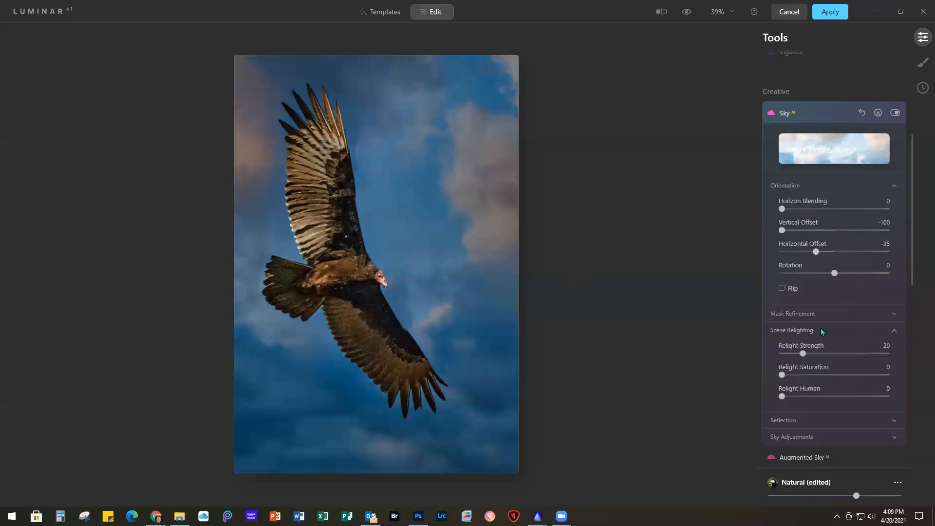
scroll(671, 323, "down", 1)
scroll(671, 322, "up", 2)
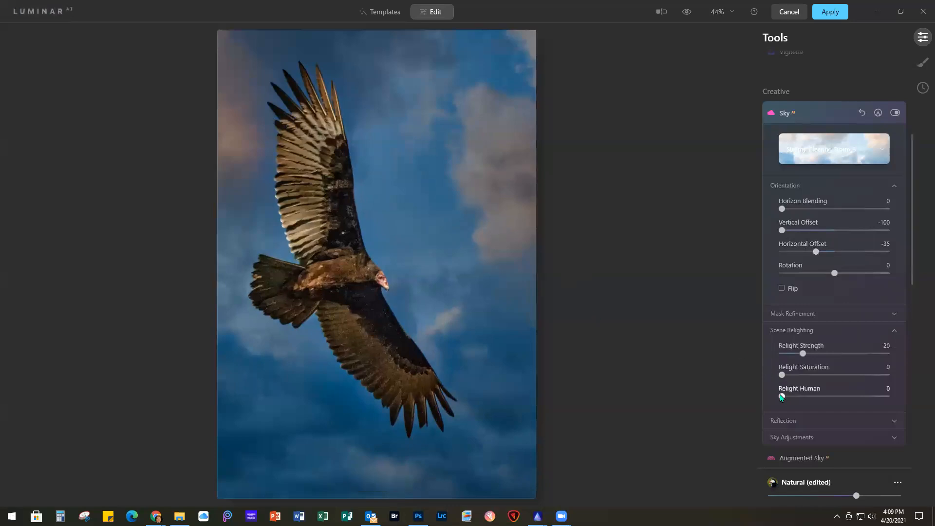
left_click_drag(802, 353, 831, 360)
left_click_drag(782, 397, 792, 397)
Step: Set Brightness in the replacement sky's adjustments to 28 and inspect the image
left_click(834, 436)
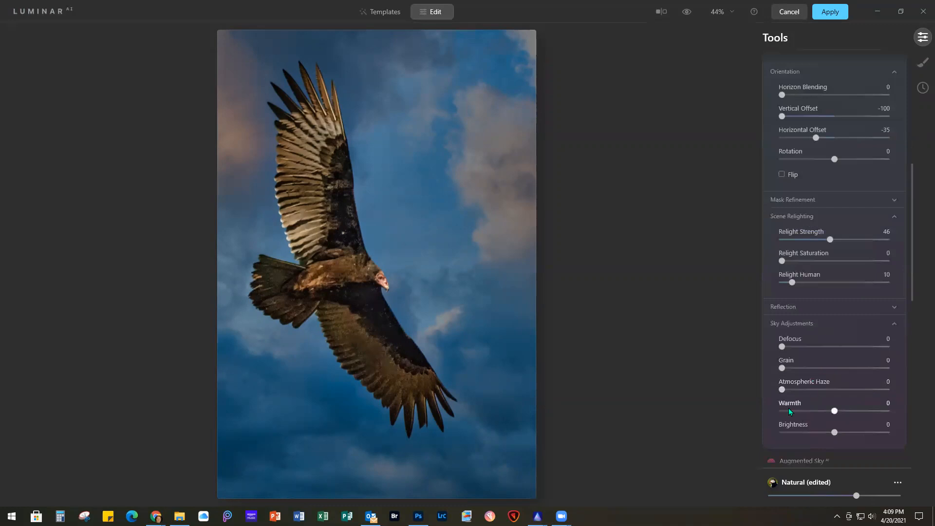
left_click_drag(836, 435, 851, 435)
left_click_drag(851, 433, 849, 433)
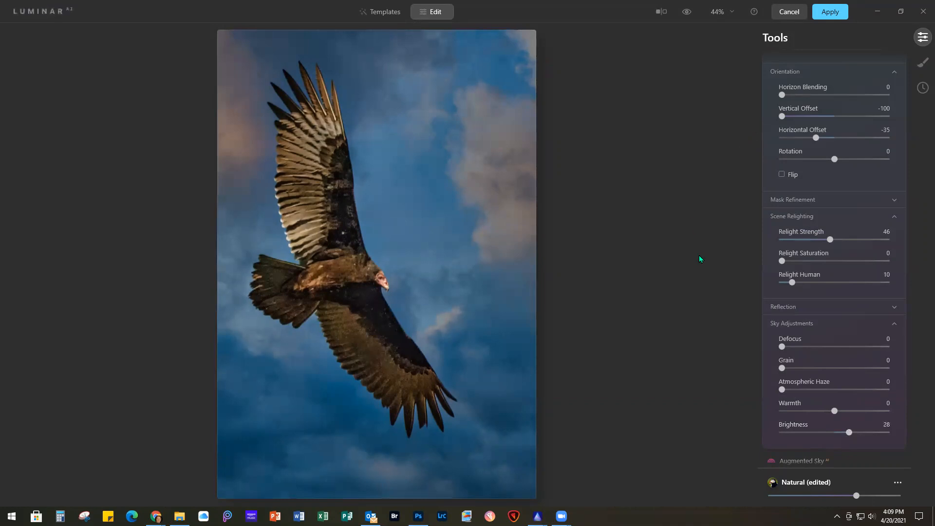
scroll(701, 248, "up", 2)
scroll(711, 296, "down", 2)
scroll(711, 296, "down", 2)
scroll(711, 295, "up", 1)
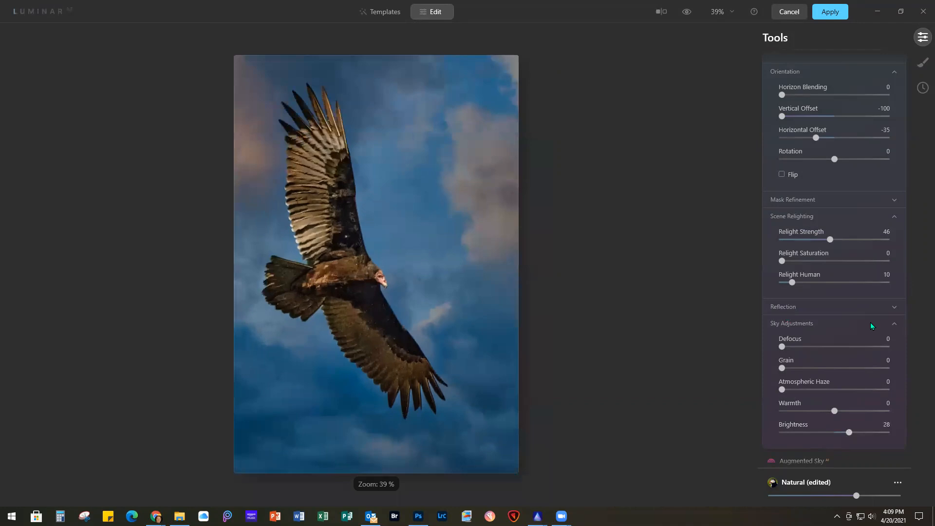
Step: Close the Sky AI tool and set Luminosity Denoise to 21 and Color Denoise to 41, raising the advanced Boost slightly
scroll(852, 322, "up", 6)
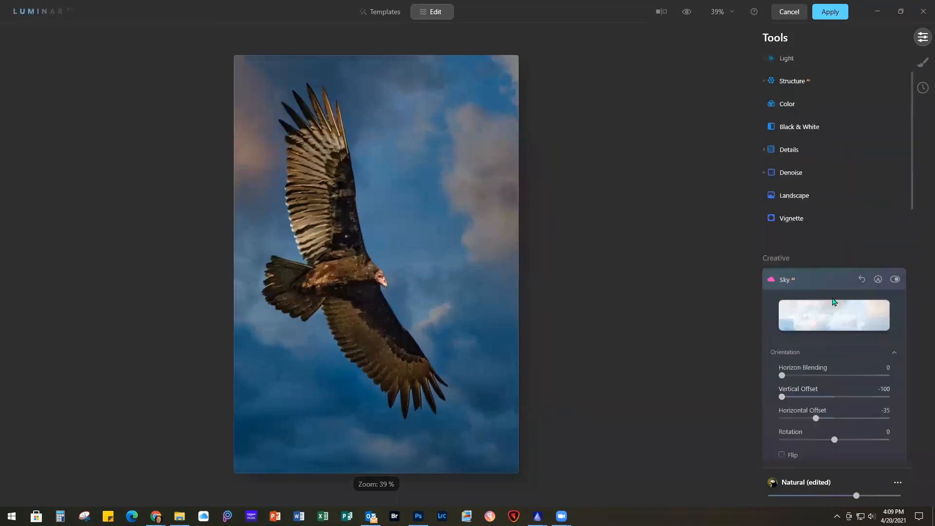
left_click(827, 281)
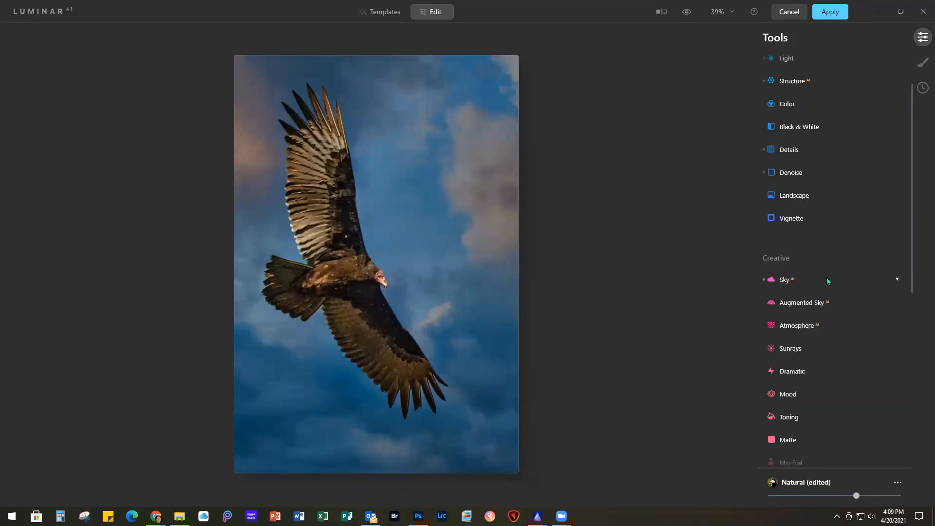
left_click(819, 172)
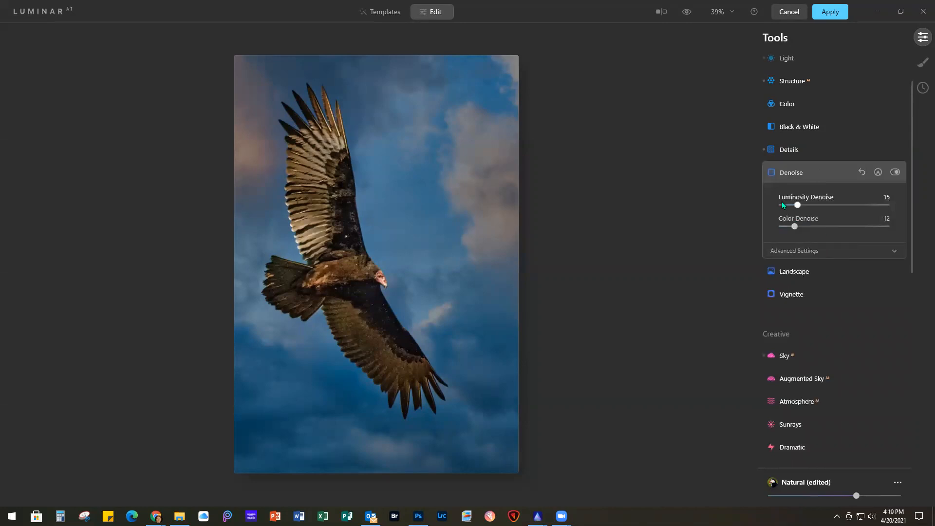
left_click_drag(800, 206, 805, 205)
left_click_drag(794, 226, 826, 229)
left_click(818, 250)
left_click_drag(808, 274, 814, 275)
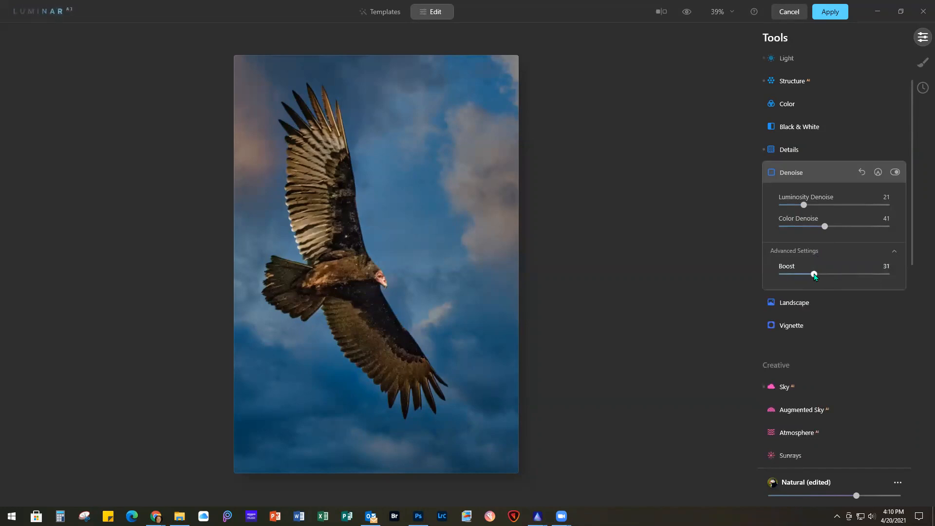
left_click_drag(814, 275, 817, 274)
Step: Turn on subject choosing in the Vignette tool and set the vignette Amount to -26
left_click(811, 325)
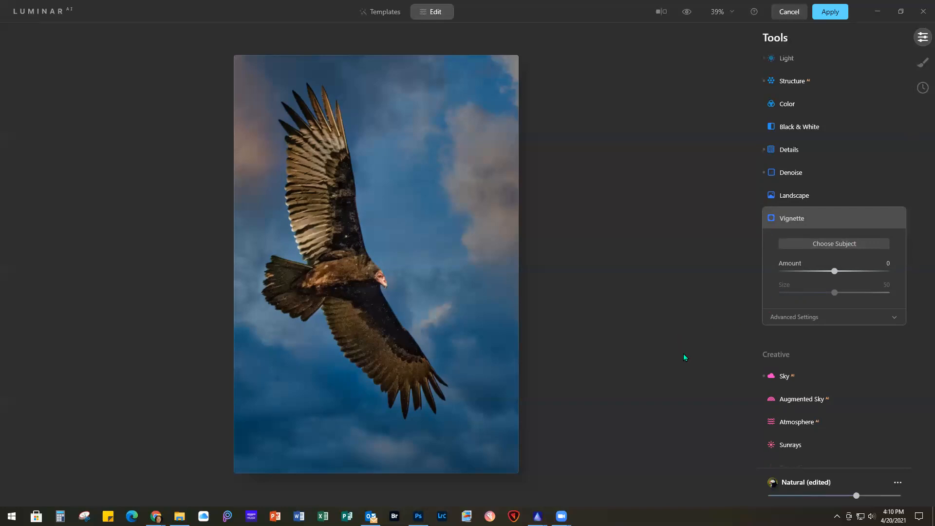
left_click(829, 243)
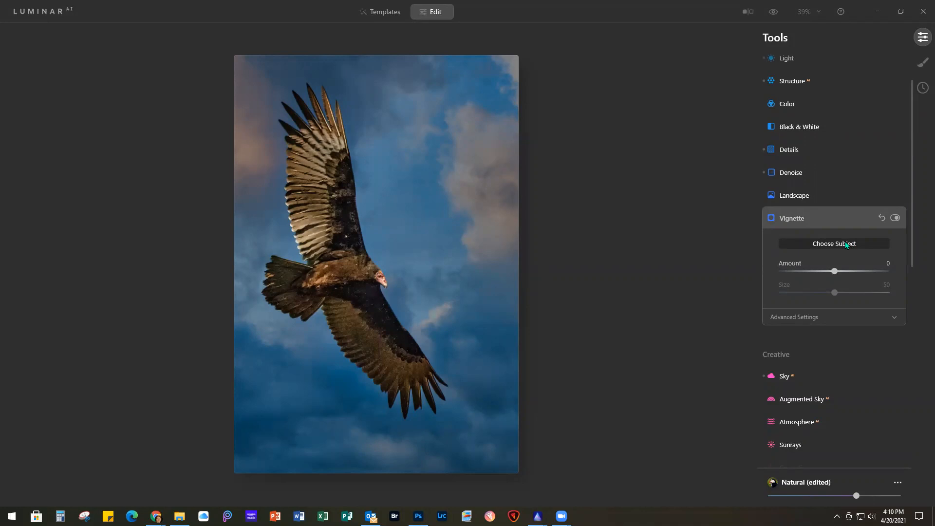
mouse_move(834, 273)
left_mouse_down()
mouse_move(822, 274)
mouse_move(879, 273)
mouse_move(821, 275)
left_mouse_up()
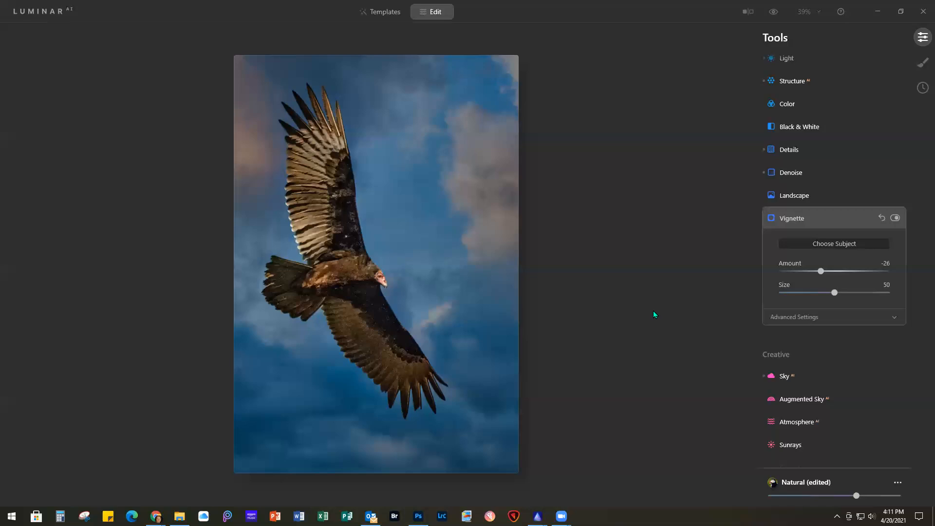
Step: Add a Glow of the Orton Effect type with an Amount of 20
scroll(864, 368, "down", 3)
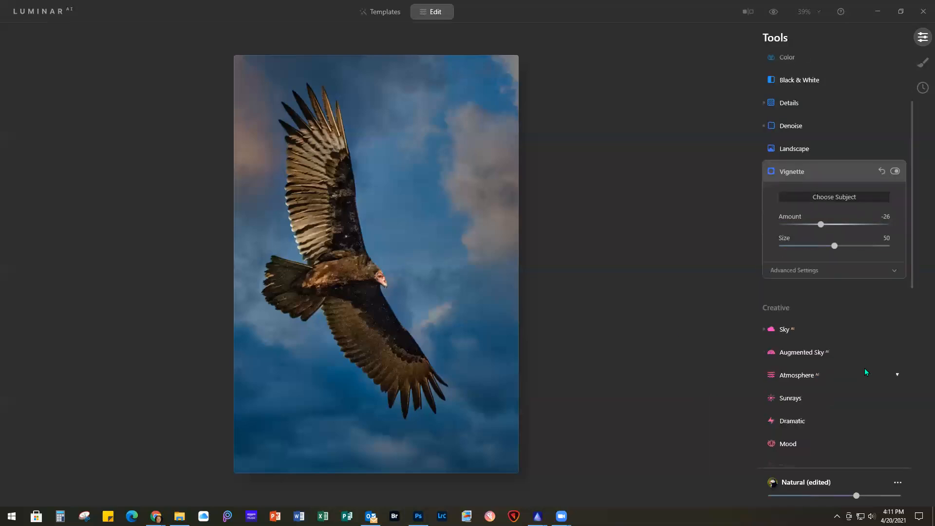
scroll(858, 368, "down", 1)
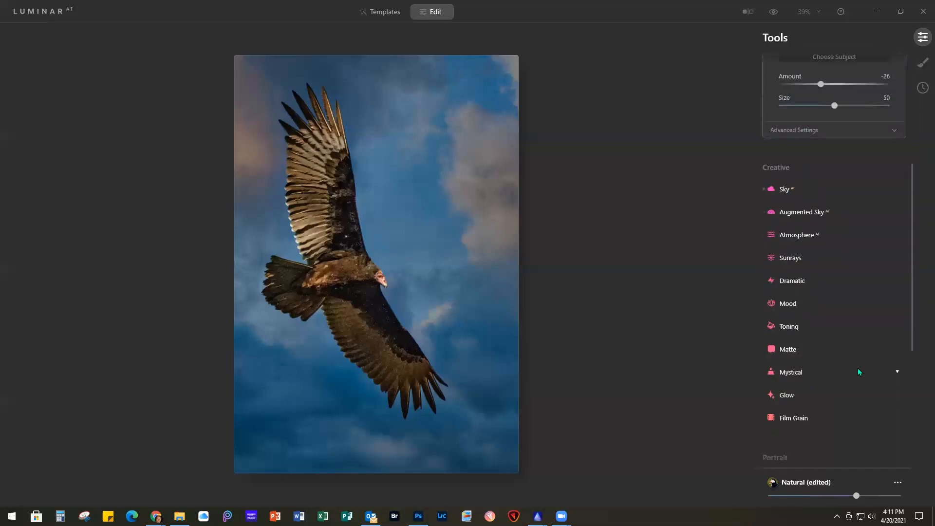
left_click(805, 394)
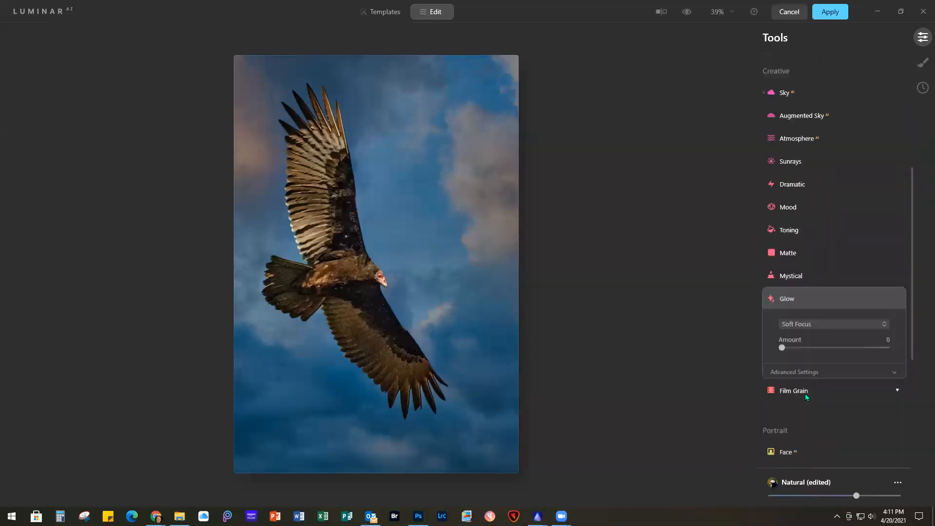
left_click(822, 323)
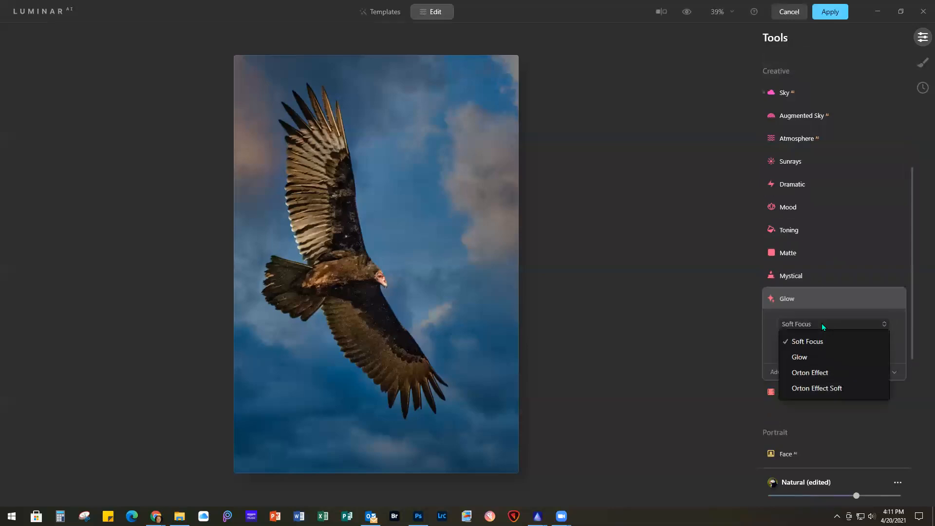
left_click(804, 372)
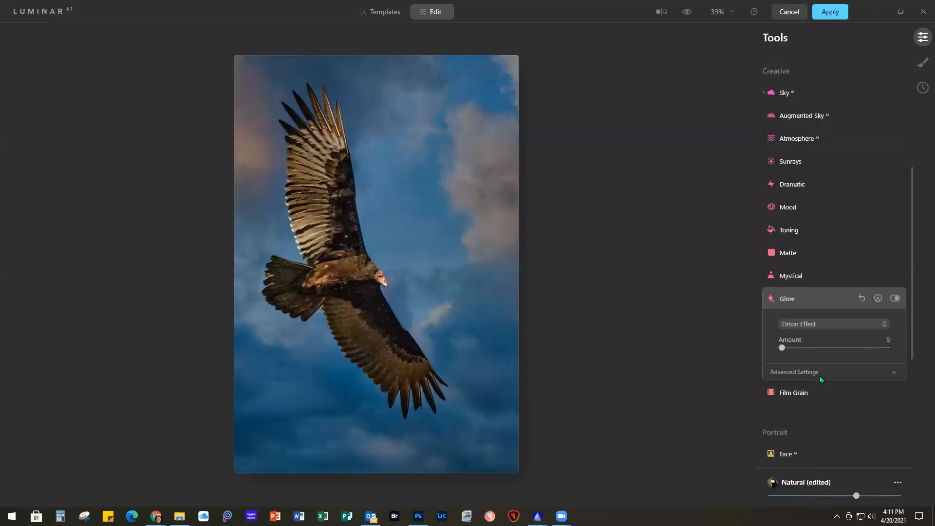
left_click_drag(782, 348, 802, 352)
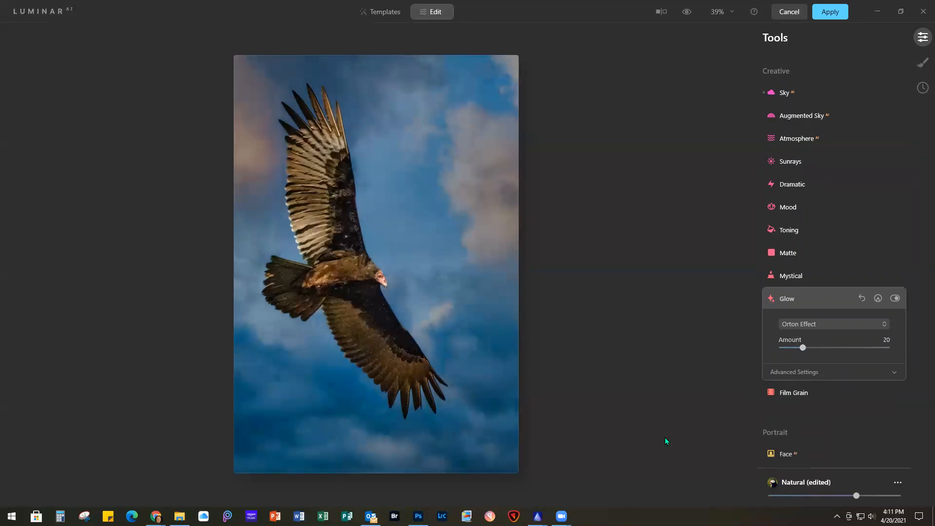
Step: Apply the Cairo LUT from the Global_Color_LUTs group with the Mood tool and set its Amount to 20
left_click(808, 208)
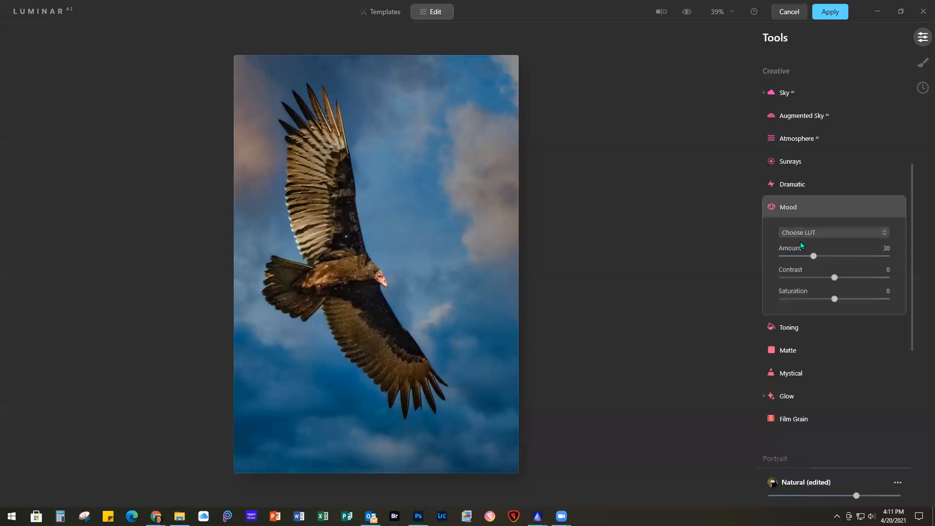
left_click(828, 233)
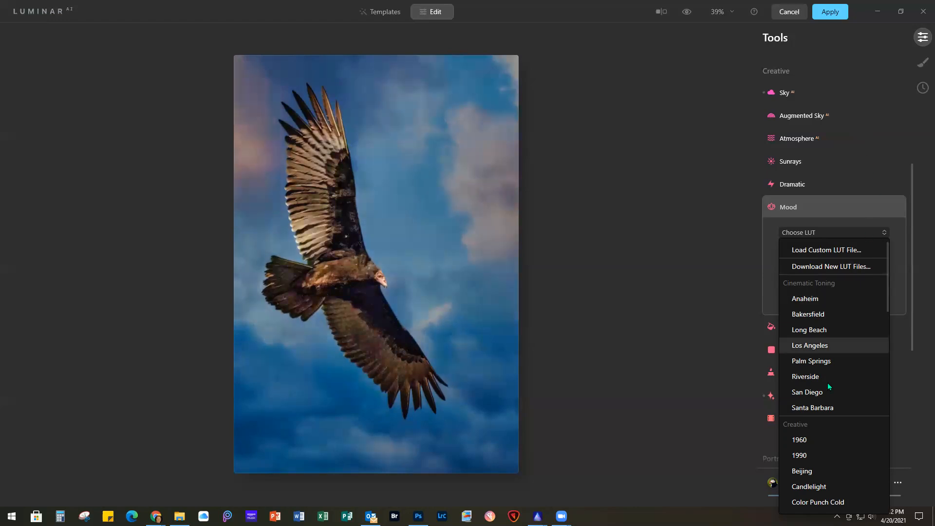
scroll(825, 389, "down", 14)
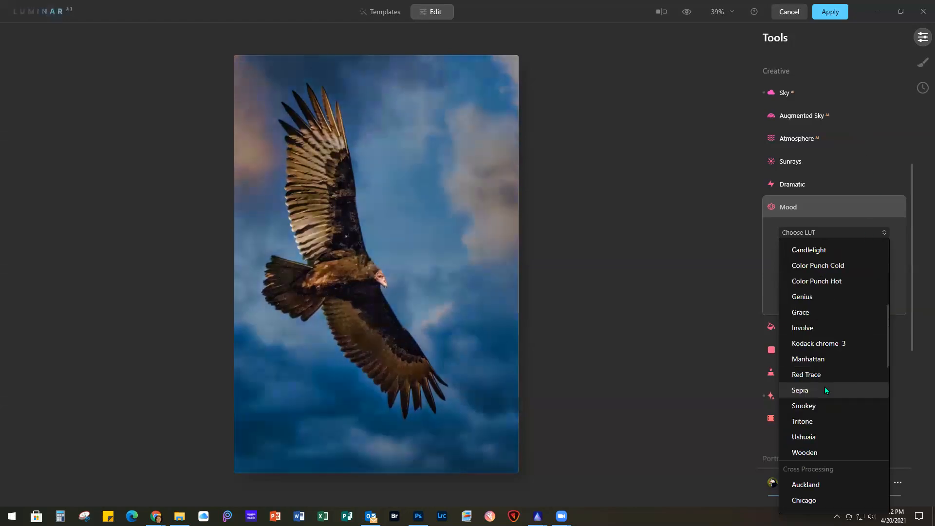
scroll(825, 390, "down", 6)
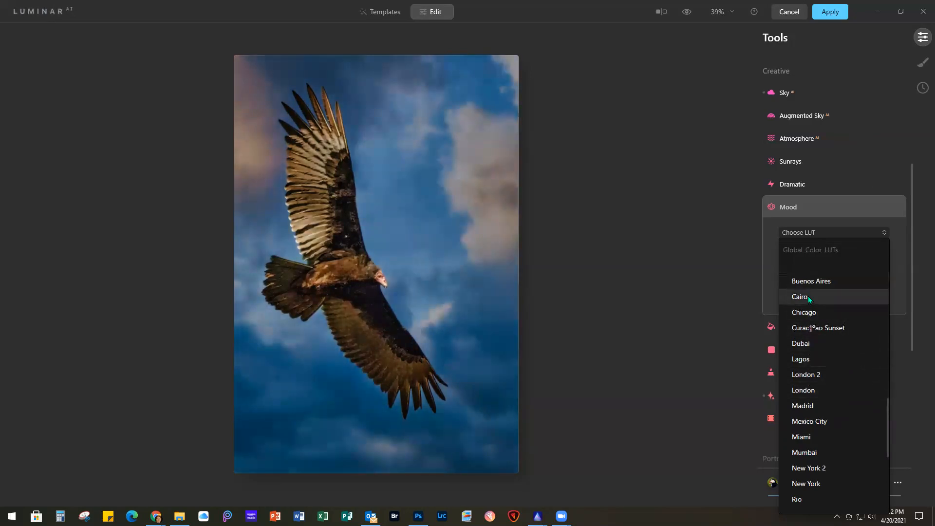
left_click(808, 297)
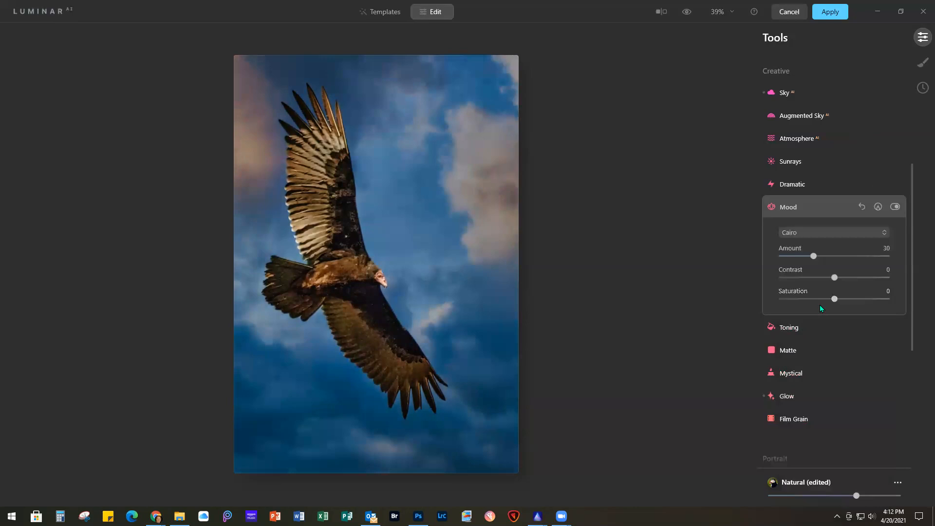
left_click_drag(815, 259, 805, 260)
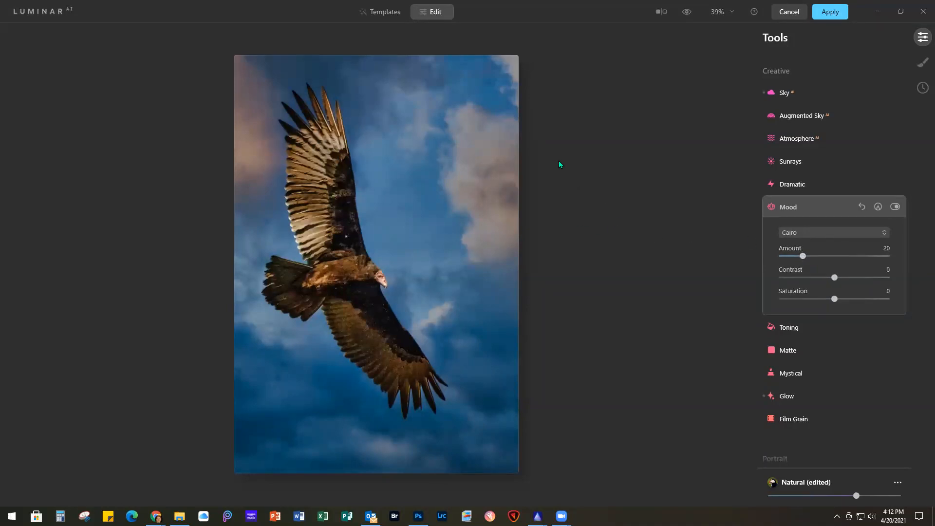
Step: Compare the edited vulture photo with the original using the before/after split view and the full-image preview
left_click(663, 16)
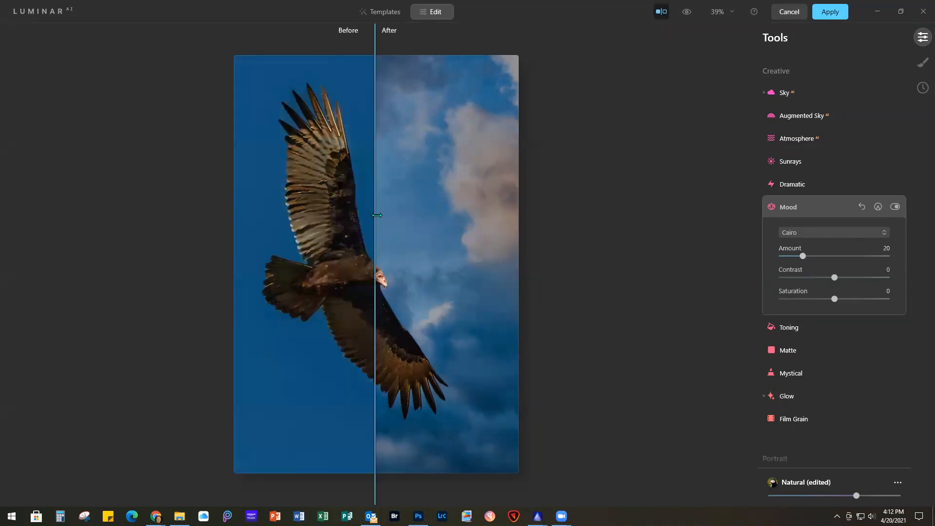
left_click_drag(375, 215, 469, 217)
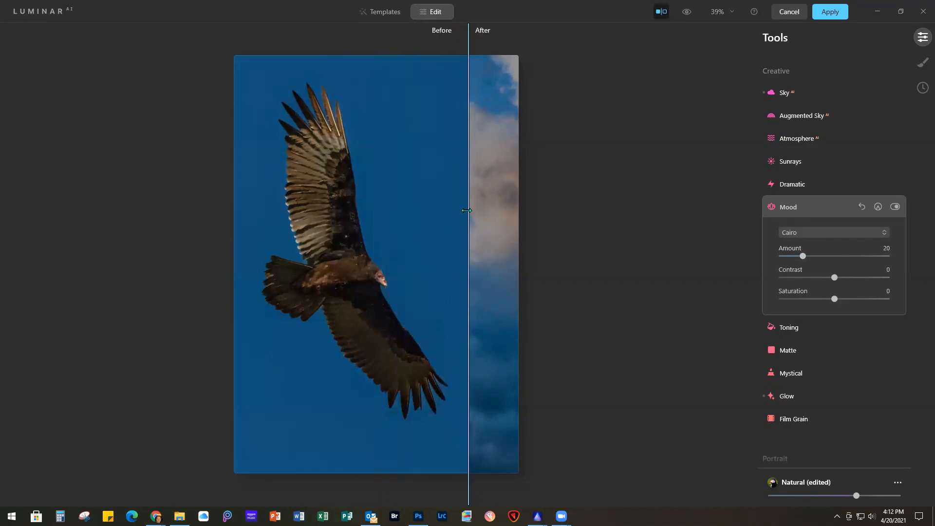
left_click_drag(470, 210, 280, 217)
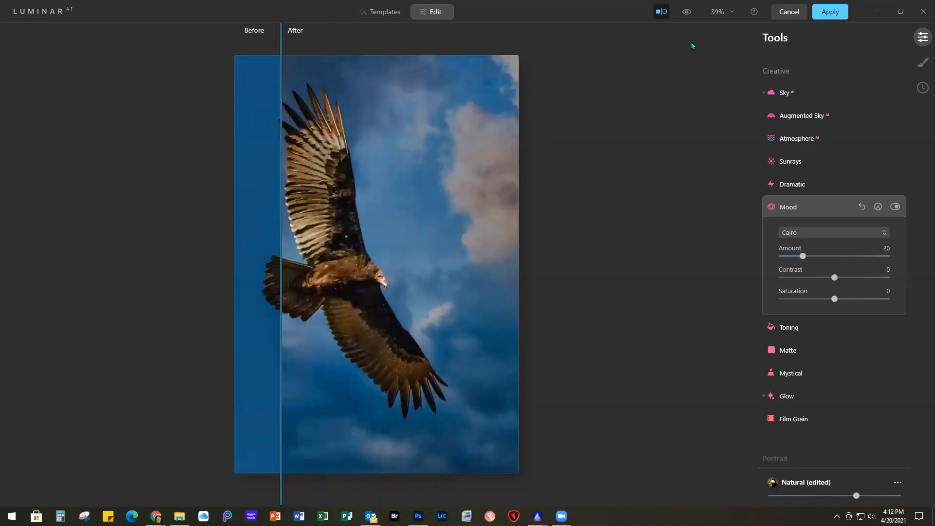
left_click(661, 12)
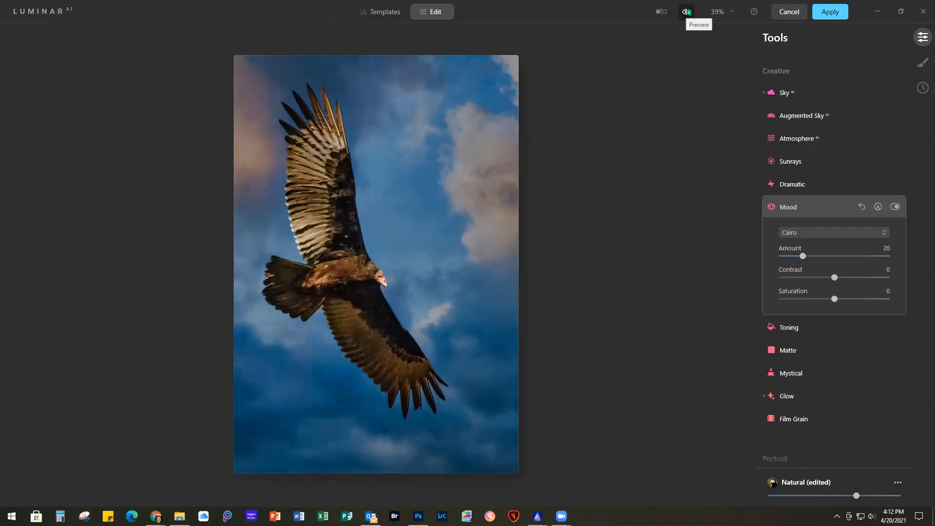
left_click(687, 13)
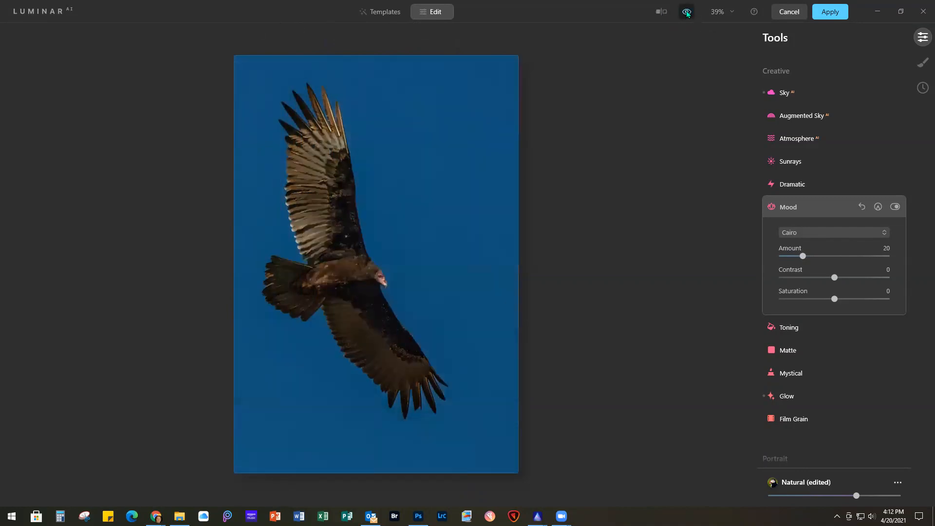
left_click(687, 14)
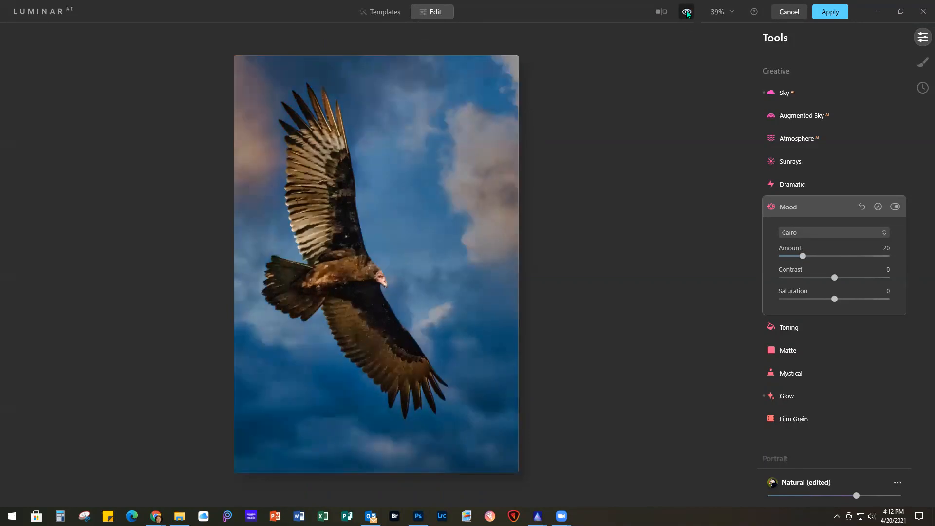
left_click(687, 13)
left_click(687, 13)
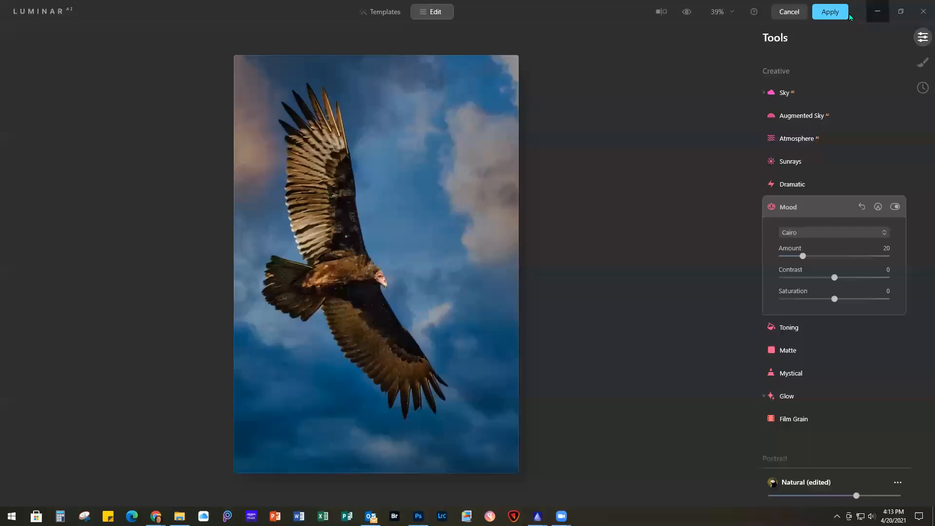
Step: Apply the Luminar AI edits and return to the vulture document in Photoshop
left_click(833, 13)
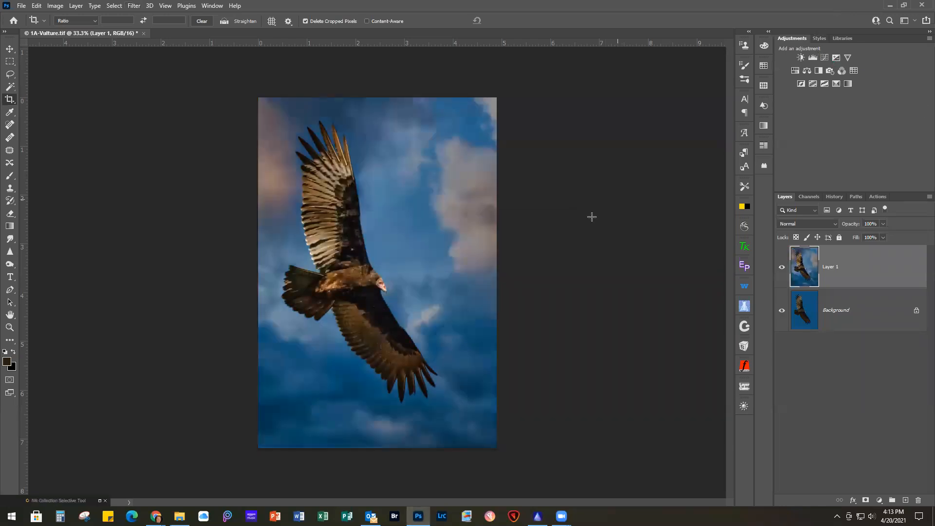
Step: Close all open documents in Photoshop, including the edited vulture photo
key("ctrl+0")
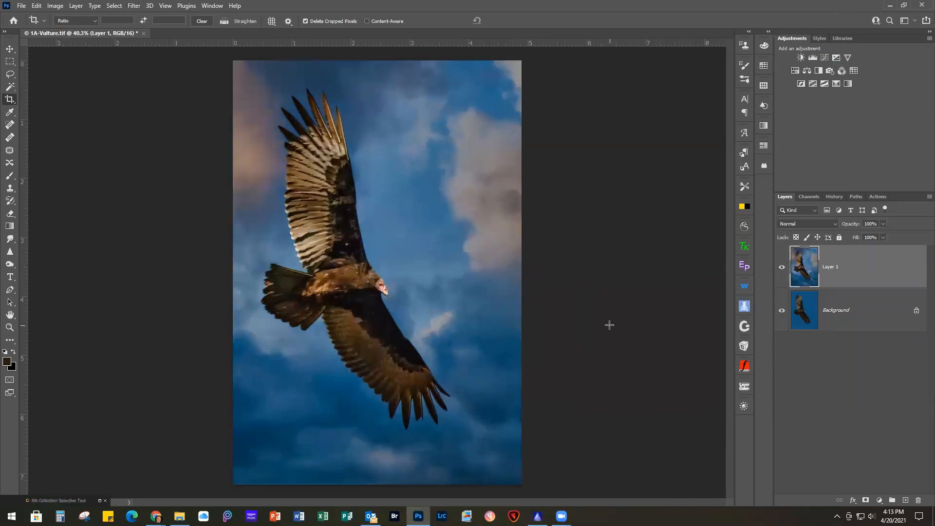
scroll(605, 313, "up", 2)
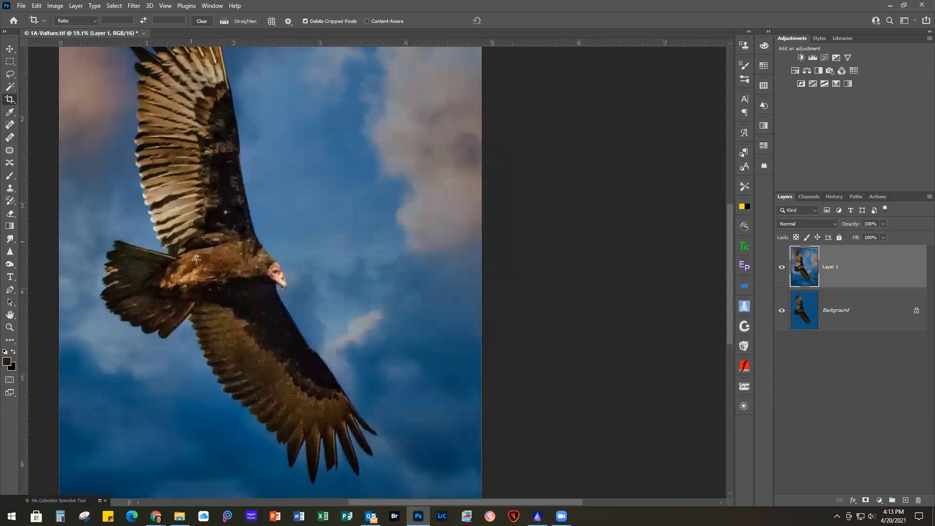
scroll(615, 372, "down", 2)
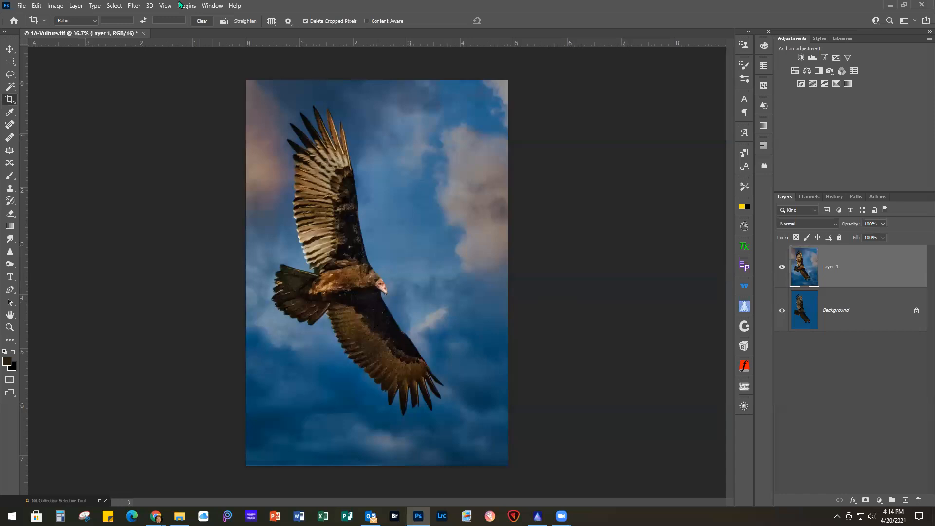
left_click(22, 6)
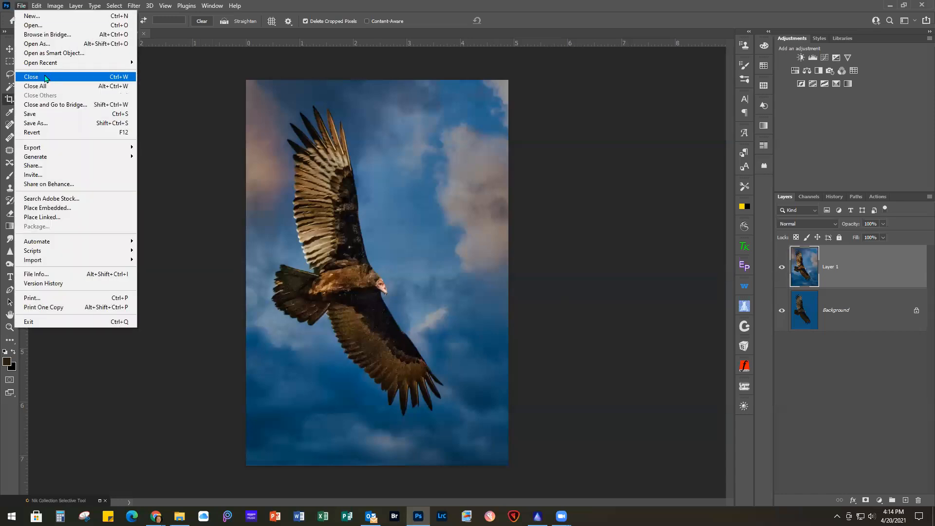
left_click(61, 88)
left_click(458, 194)
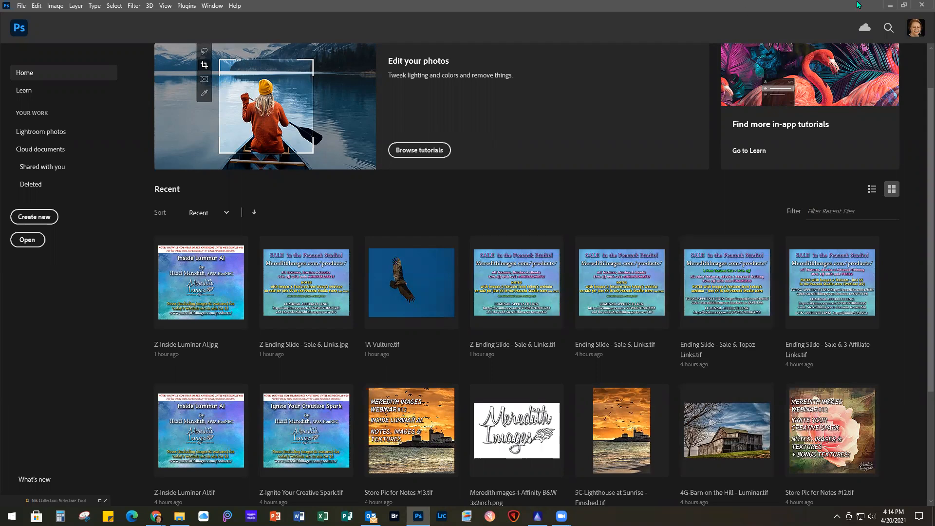
Step: Minimize Photoshop and the browser window, and switch to the Luminar AI catalog
left_click(890, 5)
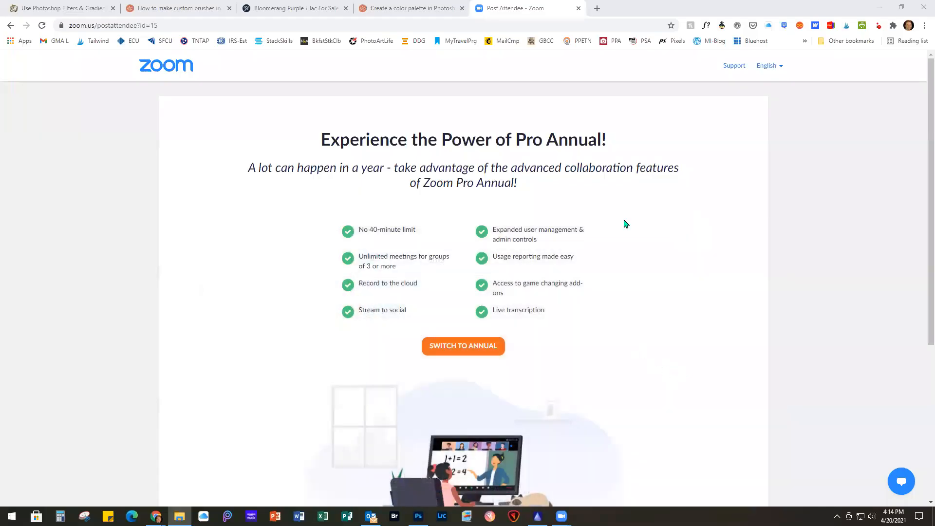
left_click(879, 7)
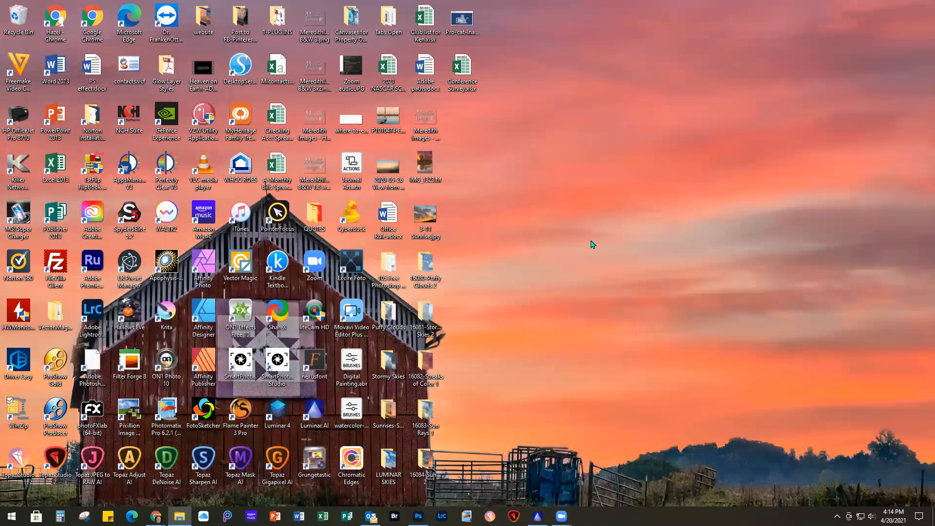
left_click(538, 515)
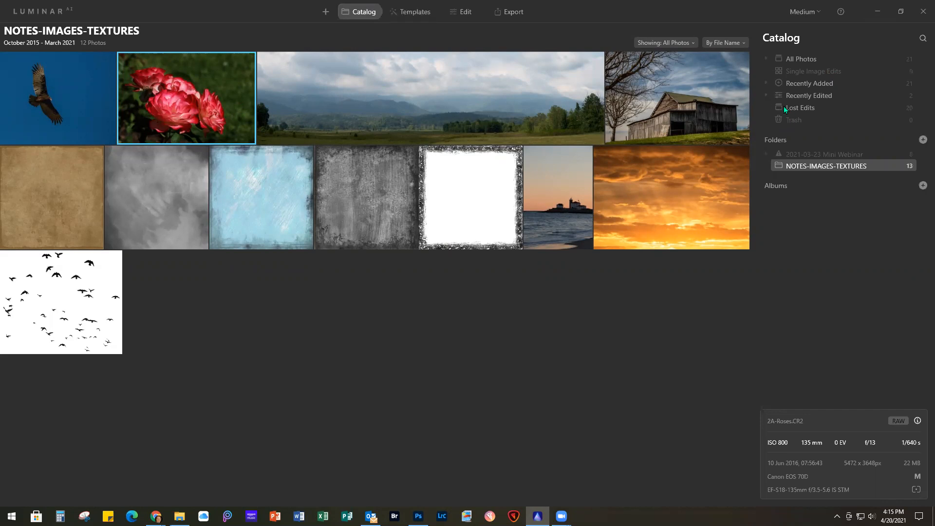
Step: Browse the Skylum website's video galleries for featured and product tutorials, then return to Luminar AI
left_click(840, 15)
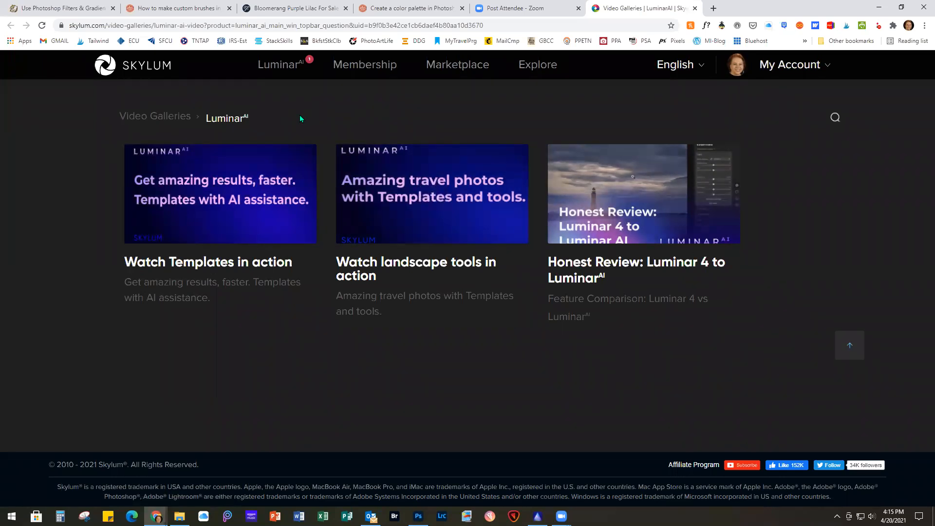
left_click(176, 117)
scroll(399, 284, "down", 1)
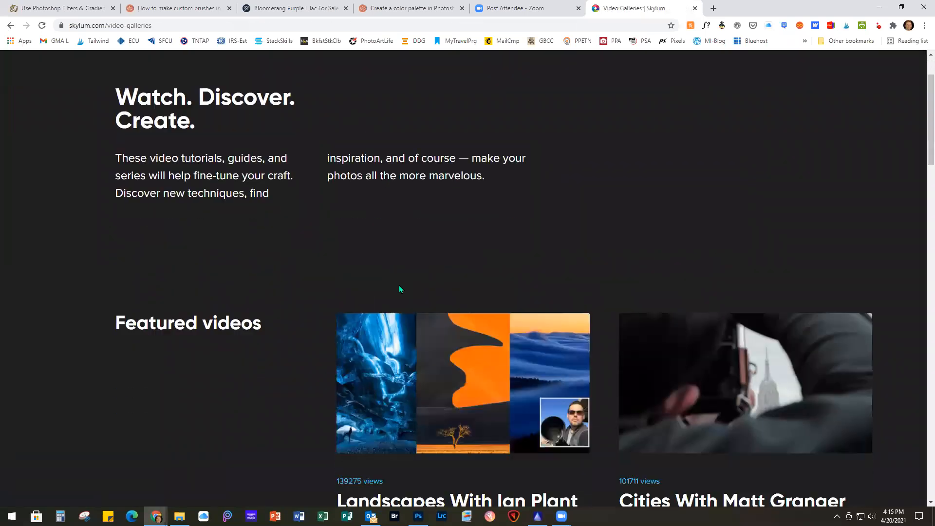
scroll(399, 287, "down", 4)
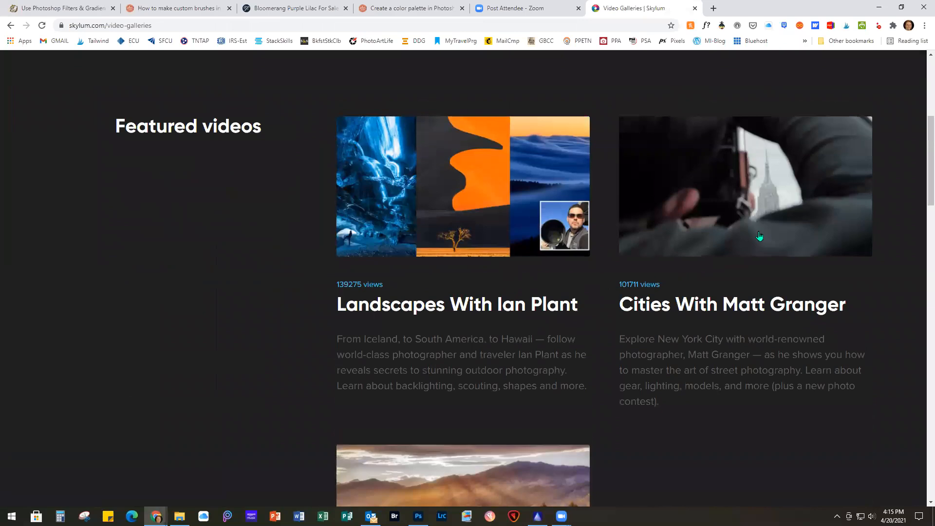
scroll(765, 327, "down", 6)
scroll(763, 335, "down", 9)
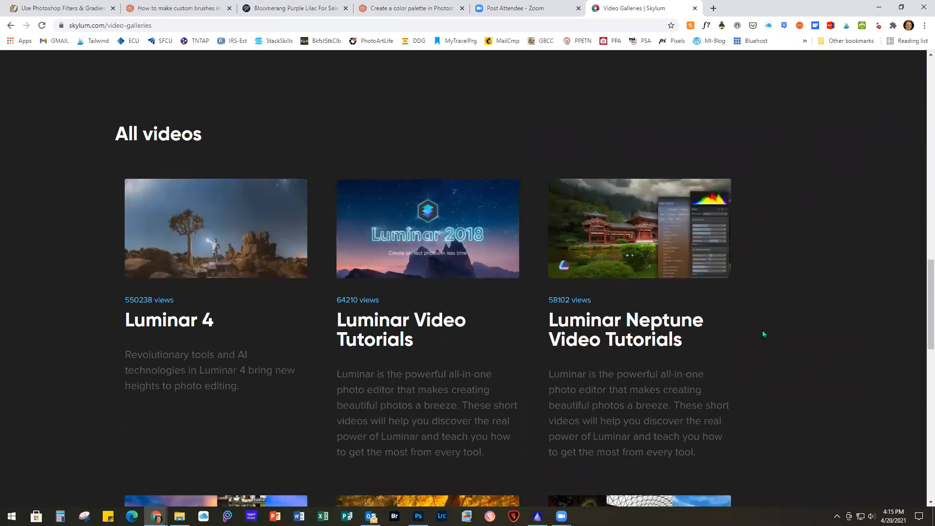
scroll(621, 230, "down", 6)
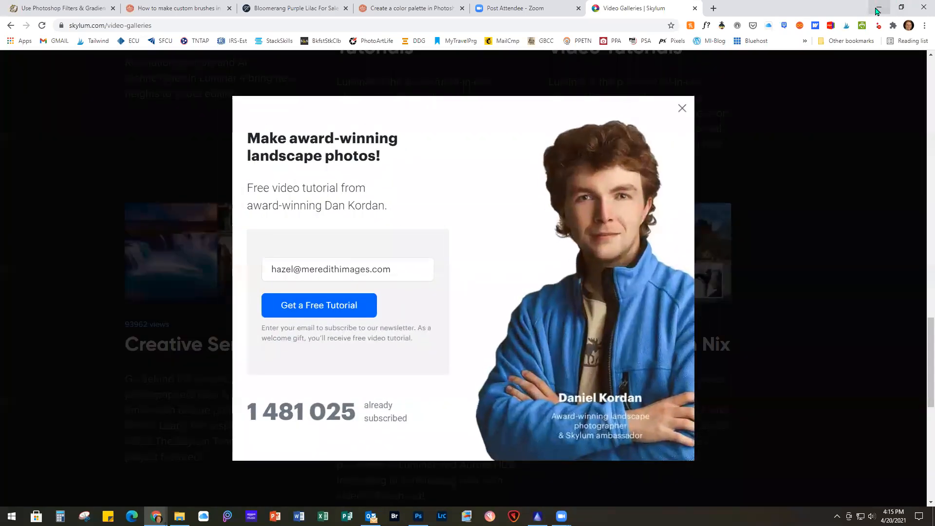
left_click(883, 8)
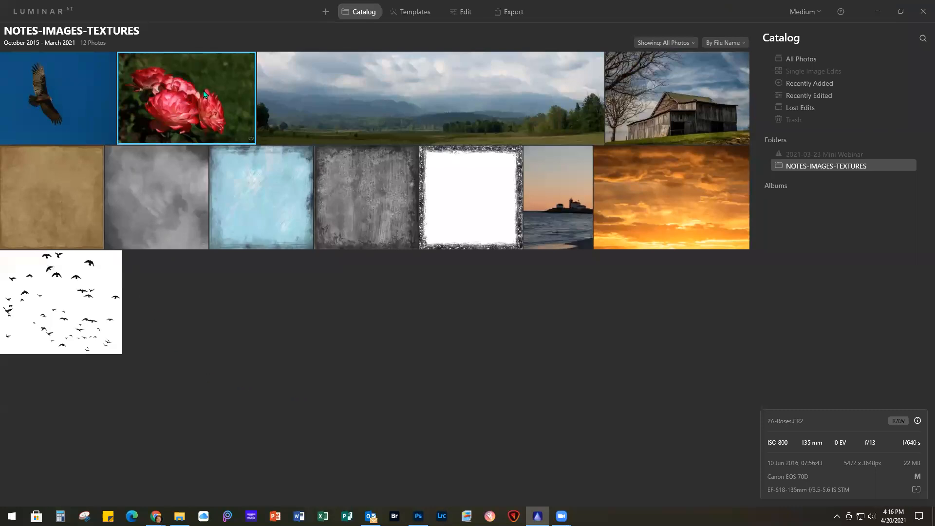
Step: Apply the Old Macro template from the Invisible Worlds collection to the roses photo and reduce its strength to slightly over half
left_click(419, 11)
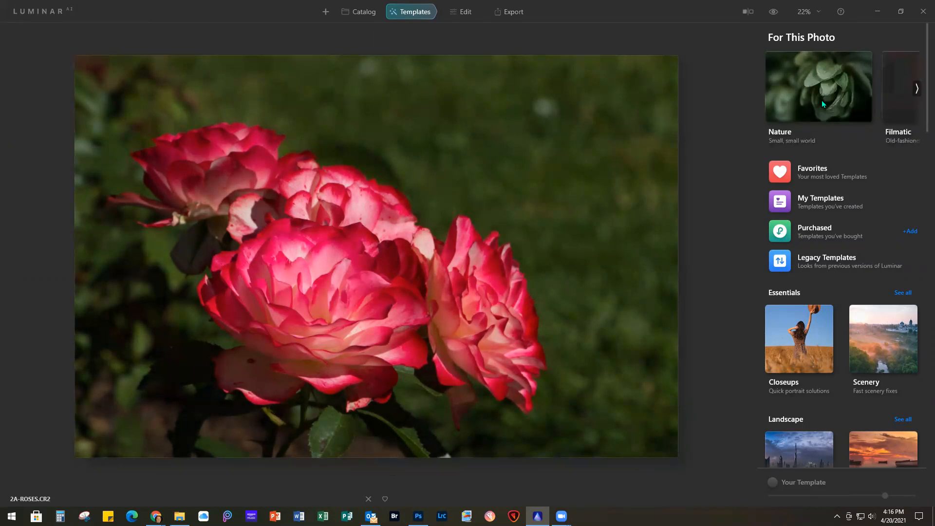
left_click(916, 89)
left_click(916, 89)
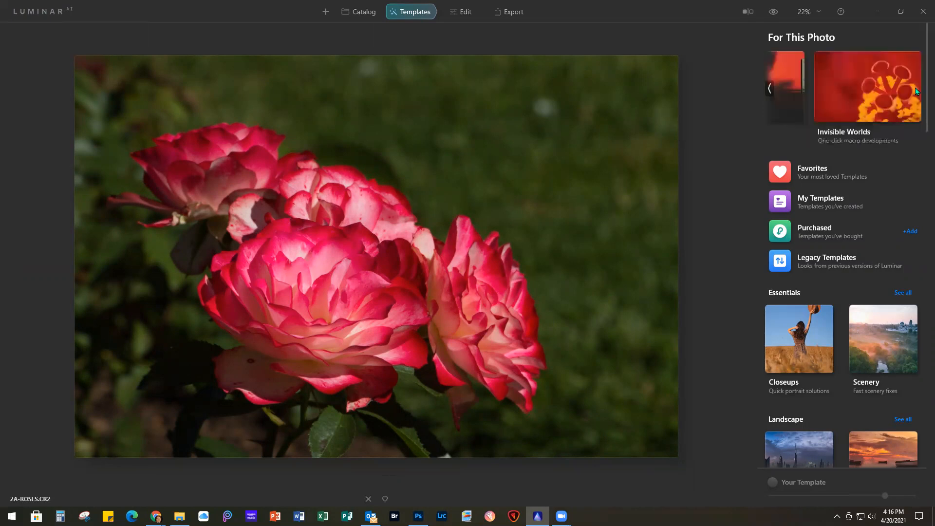
left_click(864, 91)
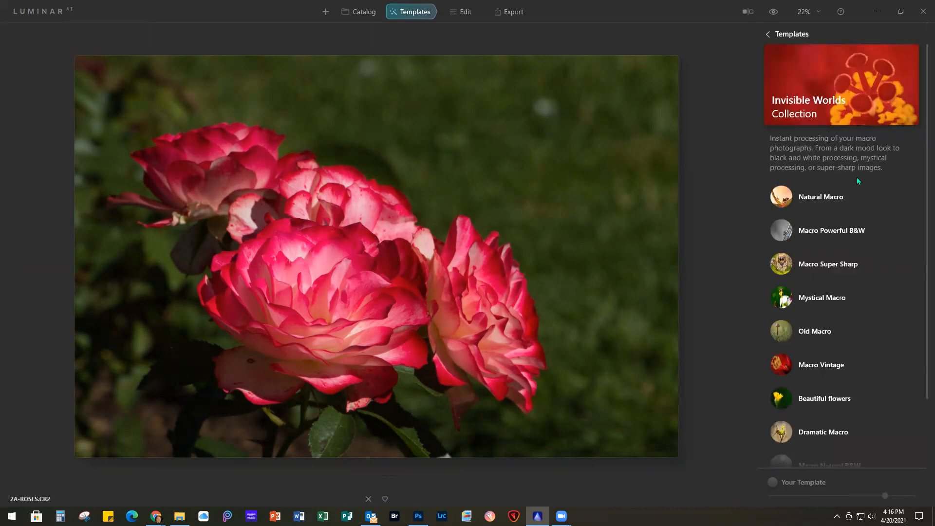
left_click(810, 329)
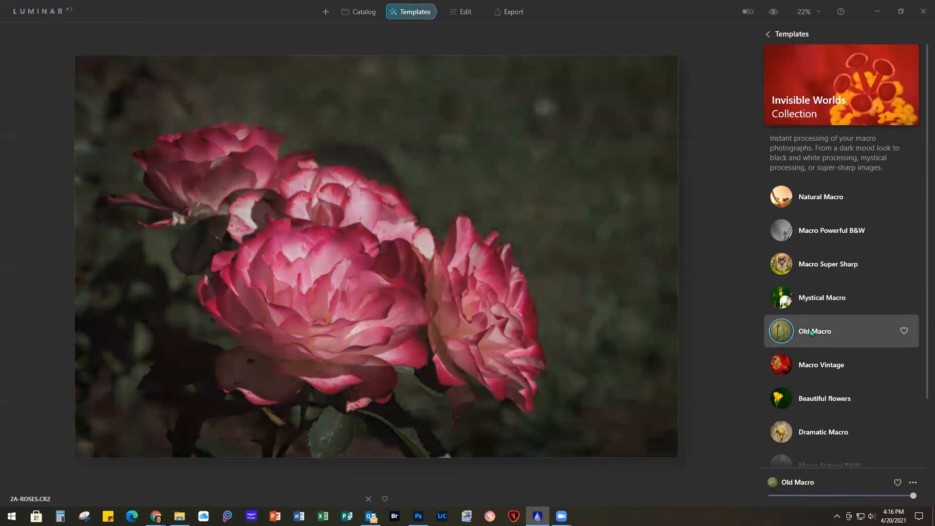
left_click_drag(893, 496, 852, 498)
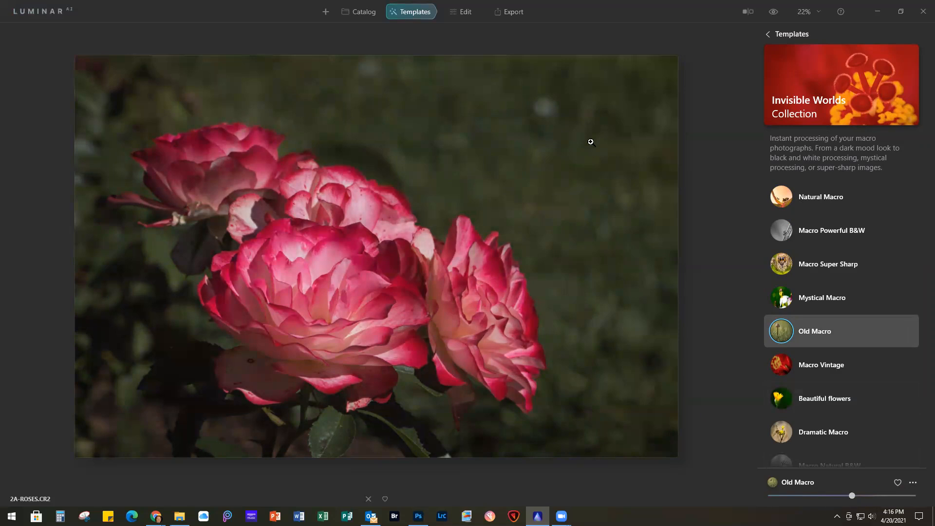
Step: Set Accent AI to 43 in the Enhance tool for the roses photo
left_click(467, 11)
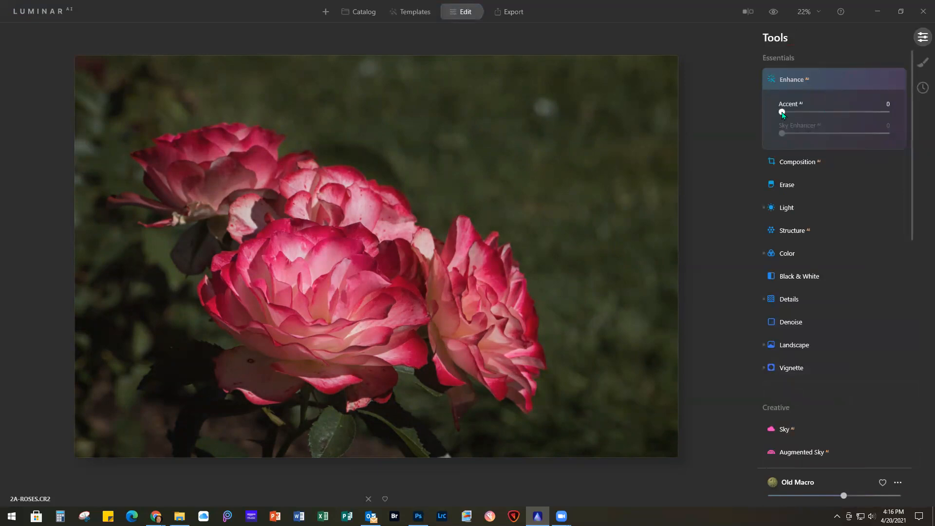
left_click_drag(785, 112, 828, 115)
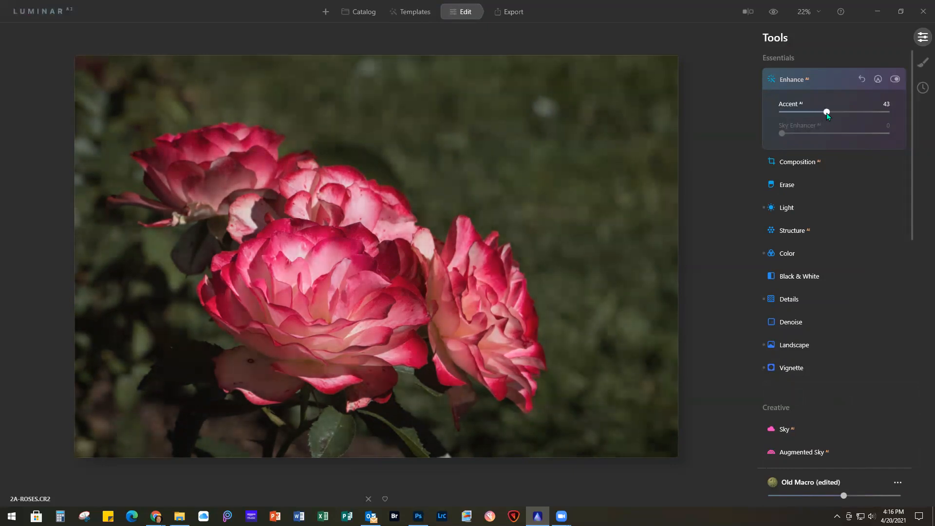
left_click(837, 162)
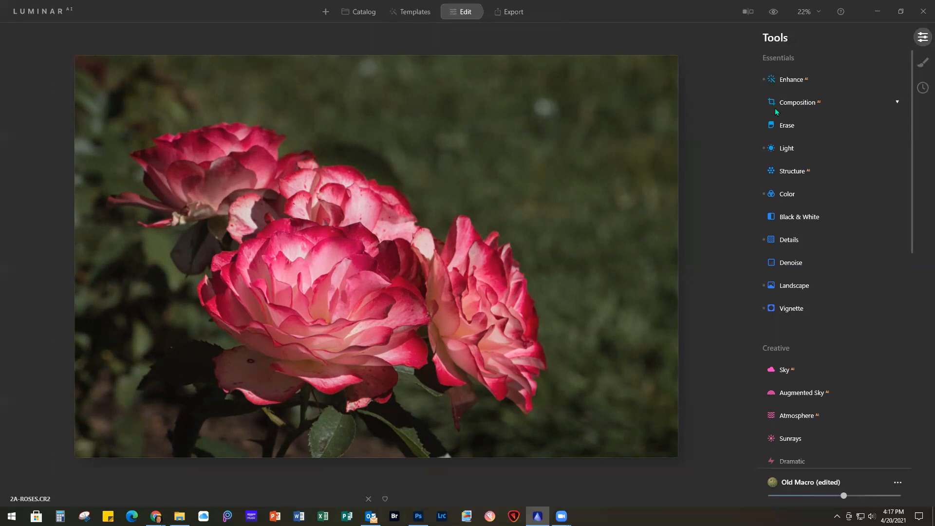
Step: Crop the roses photo with the Free ratio to about 4450 x 3360 pixels, trimming the outer edges around the blooms
left_click(846, 102)
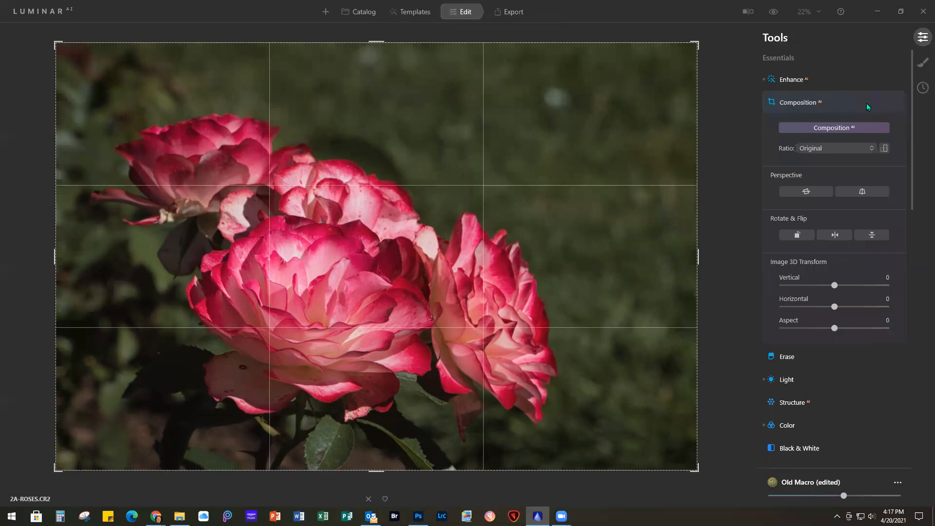
left_click(831, 149)
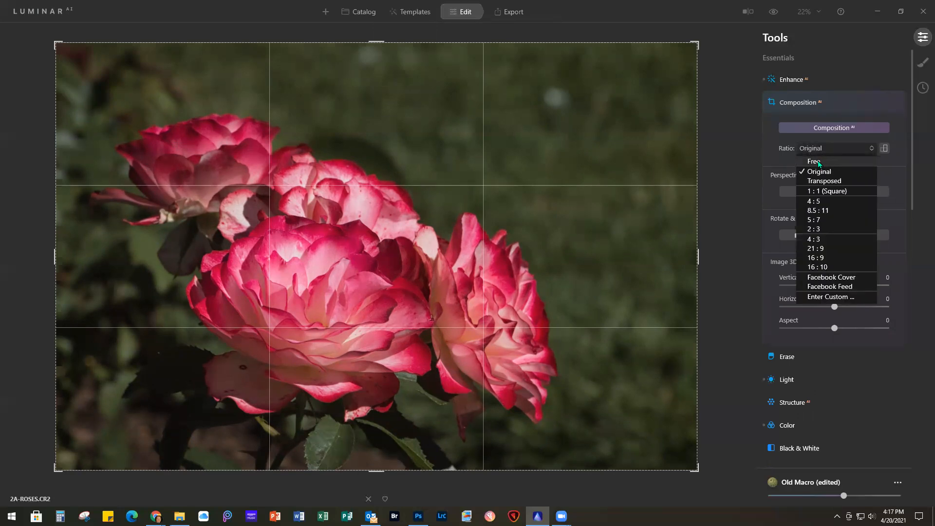
left_click(819, 160)
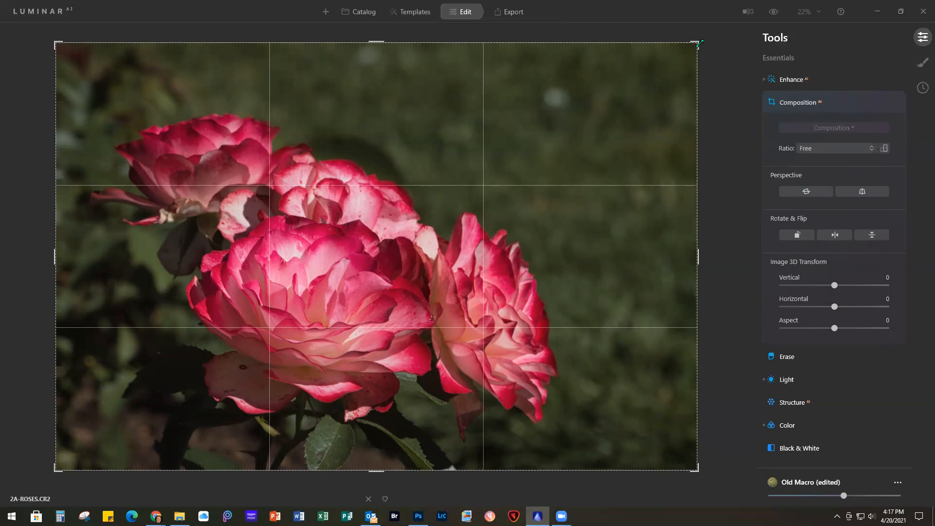
left_click_drag(698, 44, 654, 61)
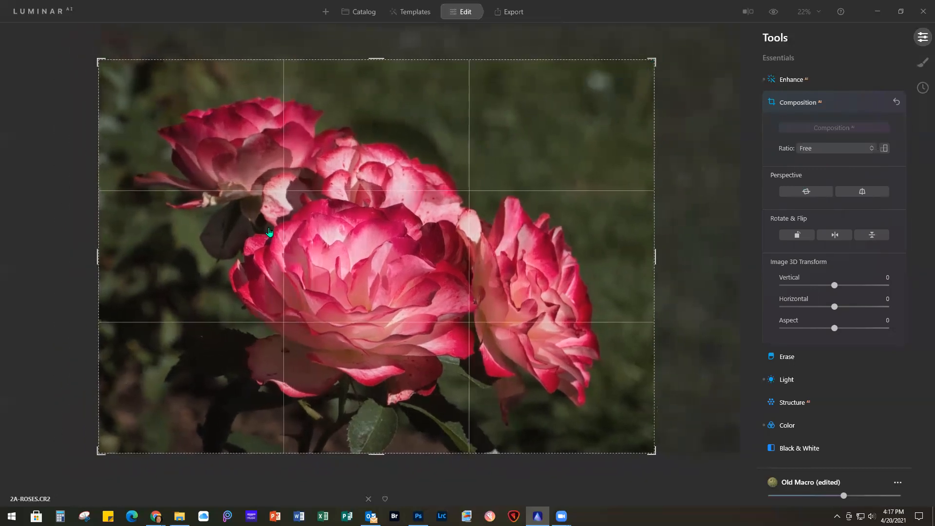
left_click_drag(93, 254, 115, 254)
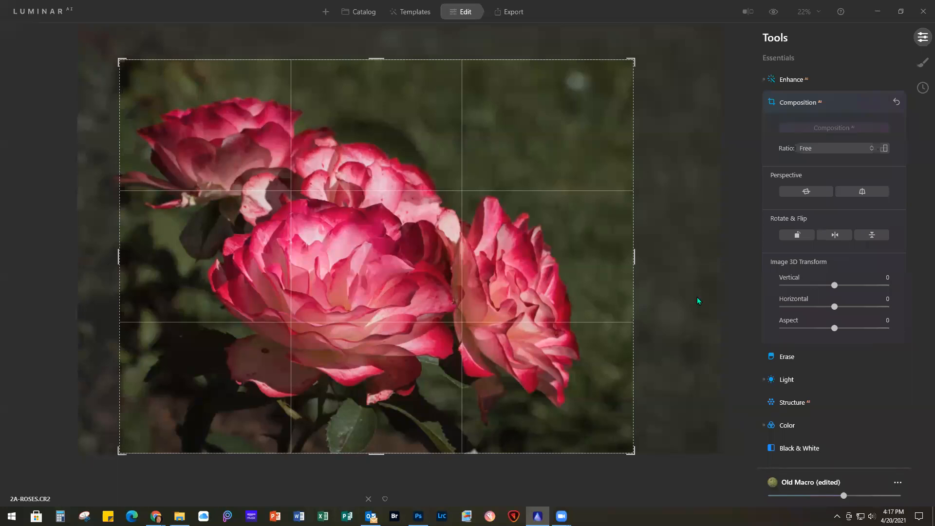
left_click_drag(634, 261, 633, 260)
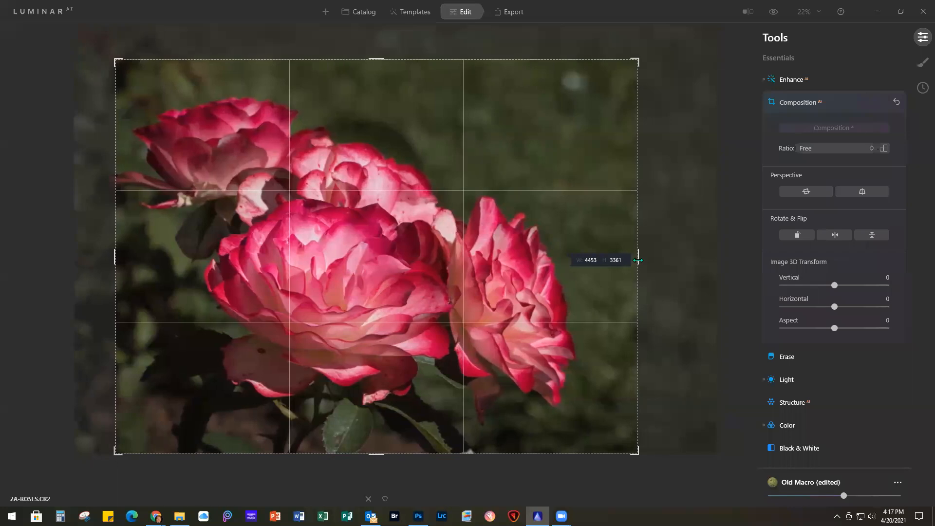
left_click(843, 101)
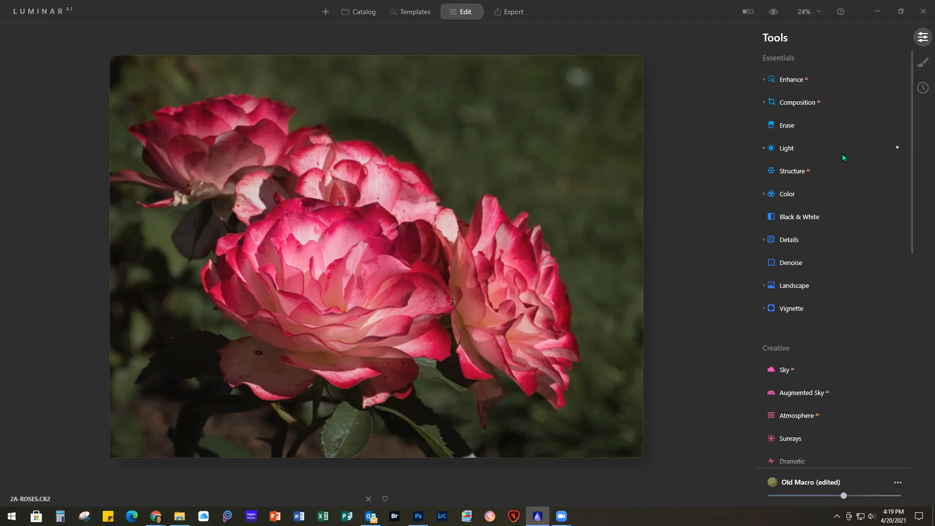
Step: With the Light tool, apply the Camera Landscape profile and set Highlights to 28 and Shadows to -50
left_click(814, 148)
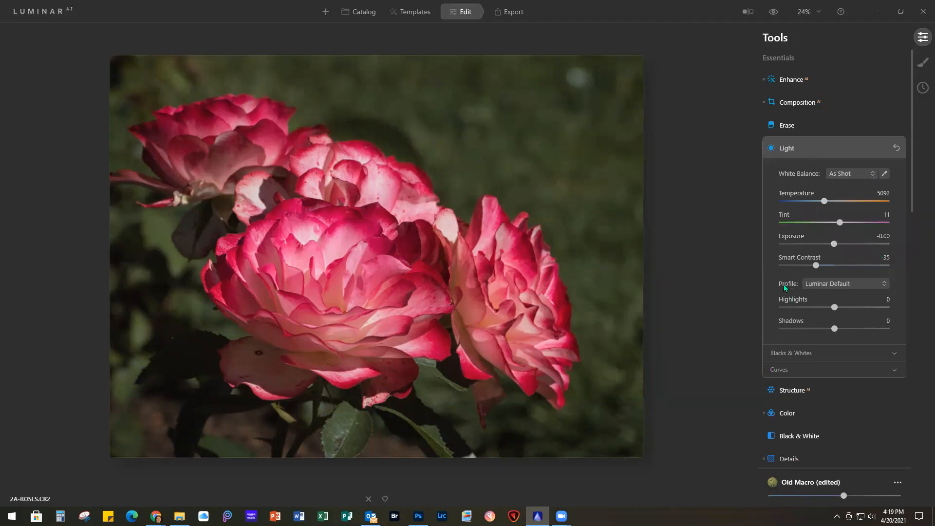
left_click(863, 284)
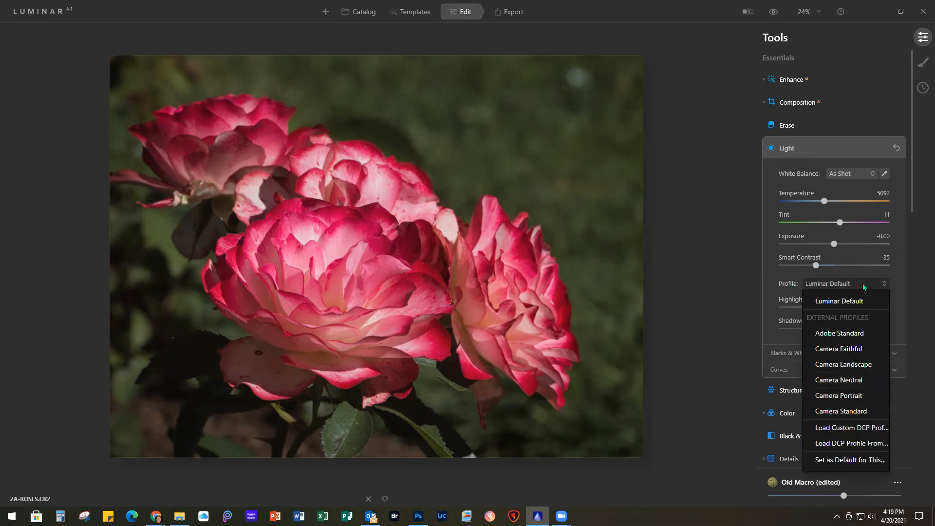
left_click(849, 365)
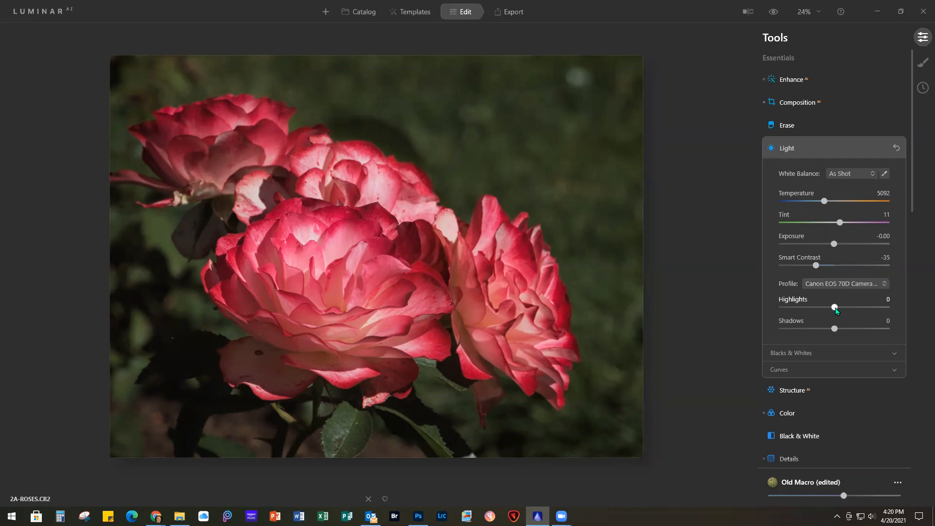
left_click_drag(836, 310, 808, 335)
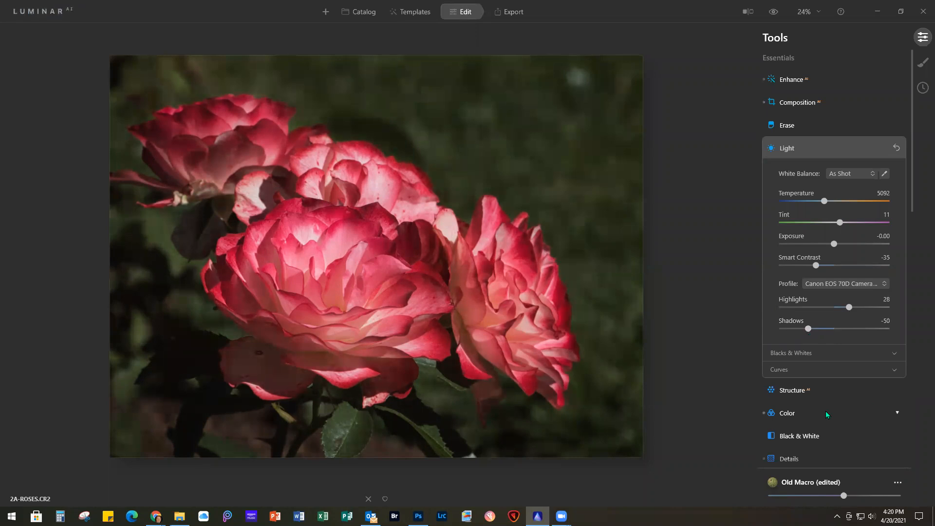
Step: Set the Structure AI Amount to 41 for the roses photo
left_click(825, 390)
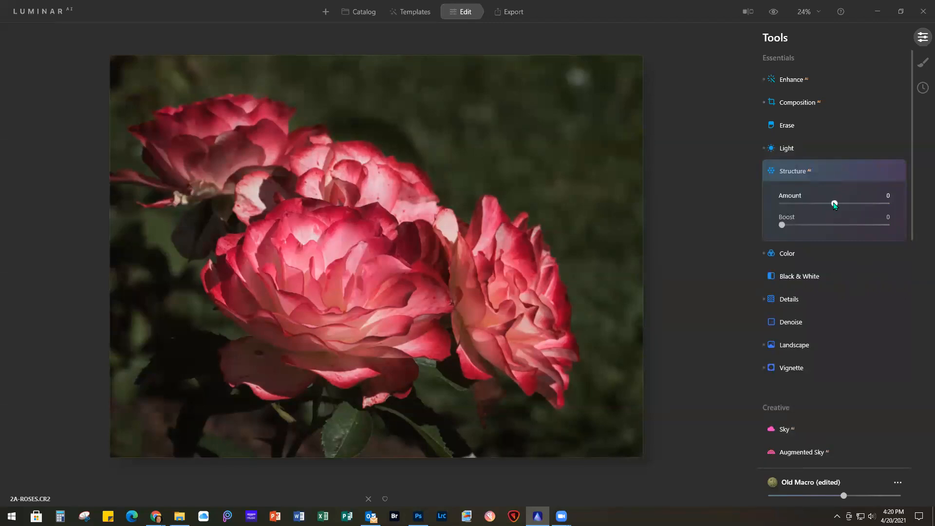
left_click_drag(835, 204, 856, 205)
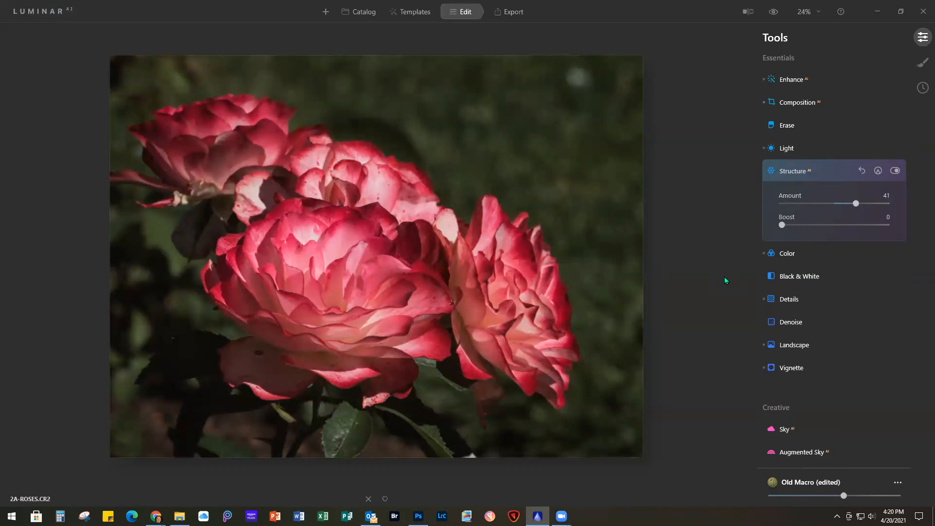
Step: Raise the Vibrance of the roses photo slightly with the Color tool
left_click(816, 253)
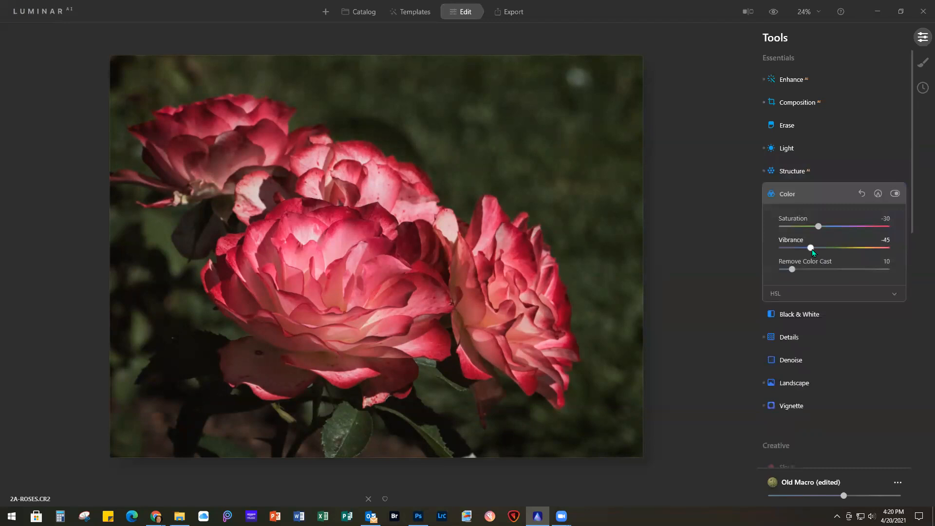
left_click_drag(811, 250, 824, 250)
Step: In the Details tool, set Small Details to 34, Medium Details to 34 and Large Details to -16
left_click(811, 336)
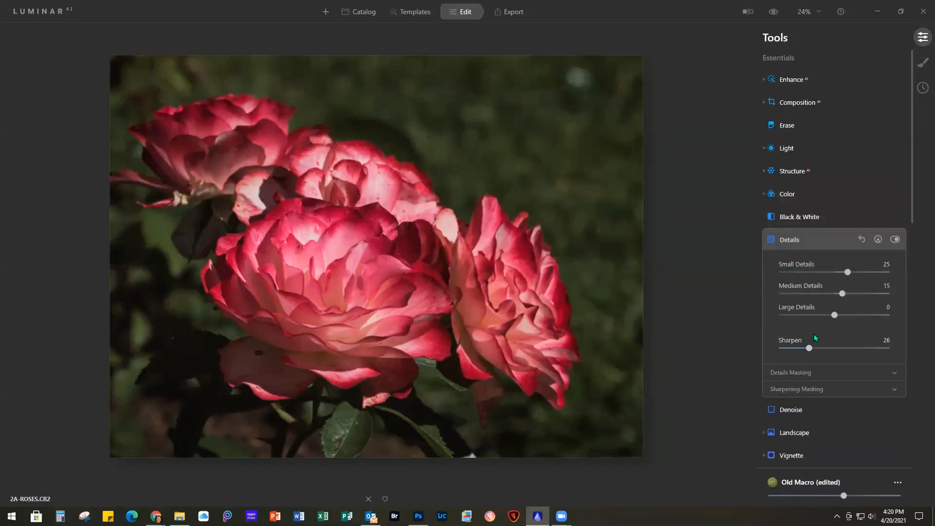
left_click_drag(849, 273, 854, 297)
left_click_drag(835, 317, 827, 317)
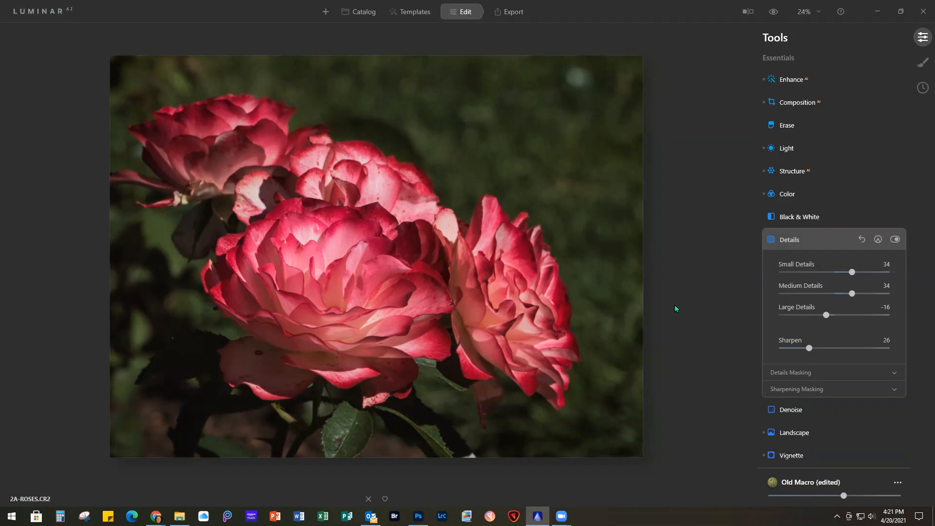
Step: Set the Foliage Enhancer to 24 in the Landscape tool for the roses photo
left_click(816, 433)
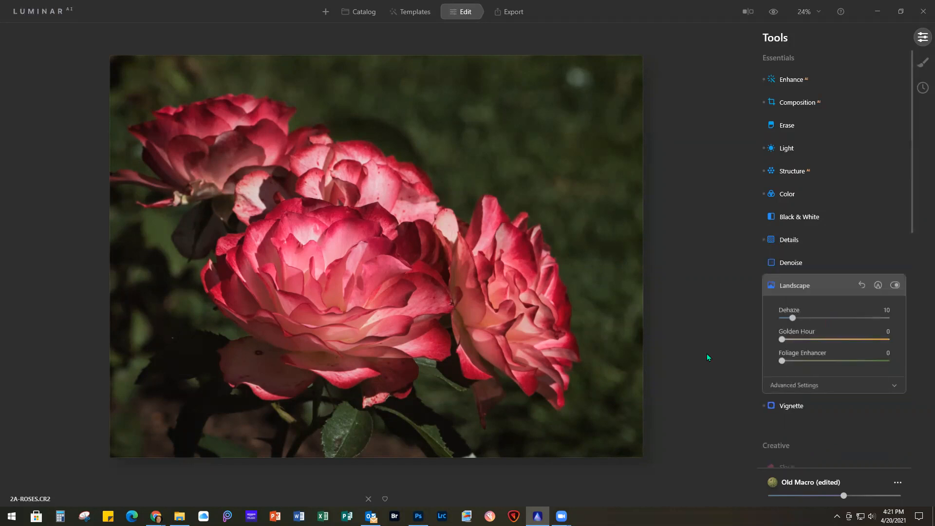
left_click(802, 361)
left_click_drag(805, 363, 810, 362)
Step: Add the Mystical effect to the roses photo with Amount 50 and Shadows 9
scroll(869, 396, "down", 3)
scroll(869, 396, "down", 3)
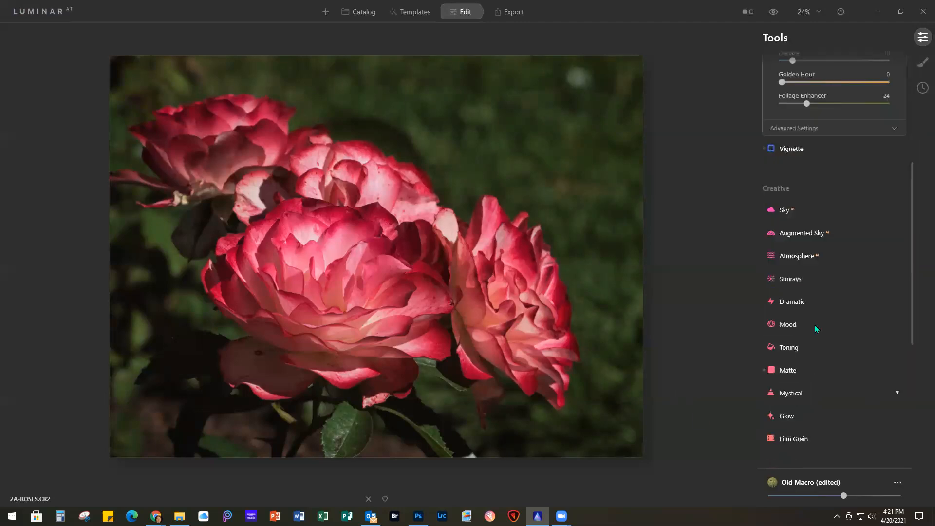
left_click(813, 390)
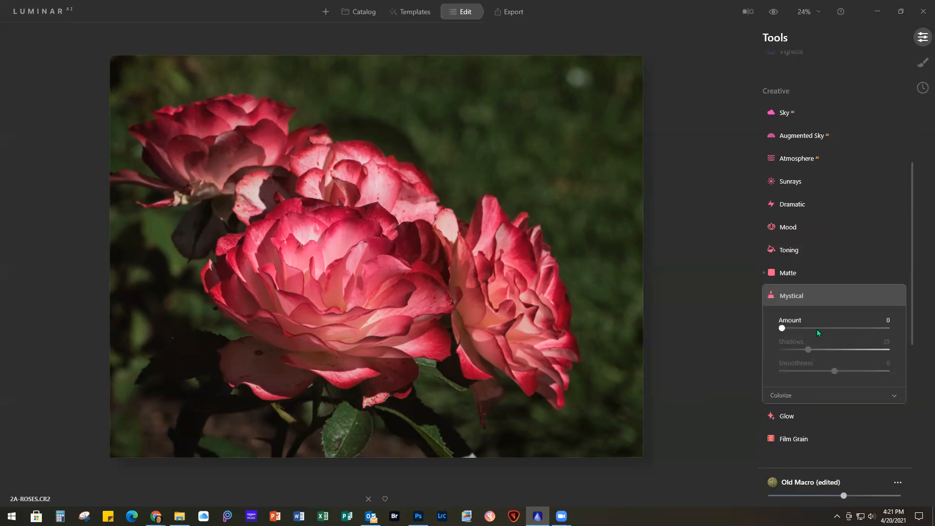
left_click(834, 331)
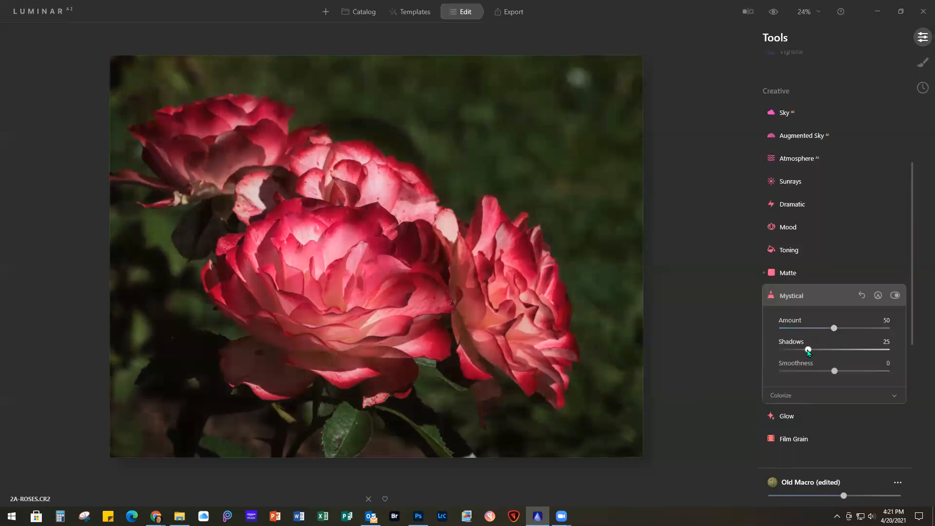
left_click_drag(799, 349, 791, 354)
Step: In the Supercontrast tool, set Highlights Contrast to 13 and Midtones Contrast to 15
scroll(814, 413, "down", 5)
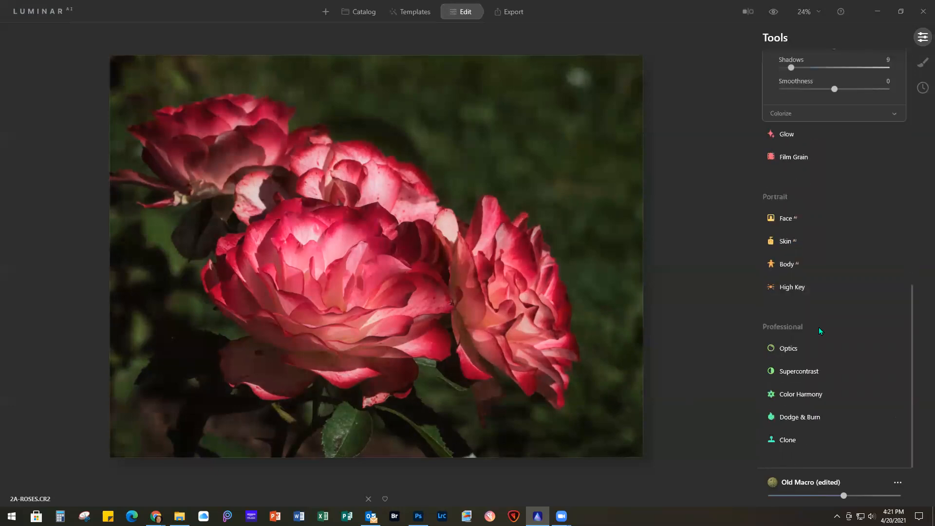
left_click(825, 371)
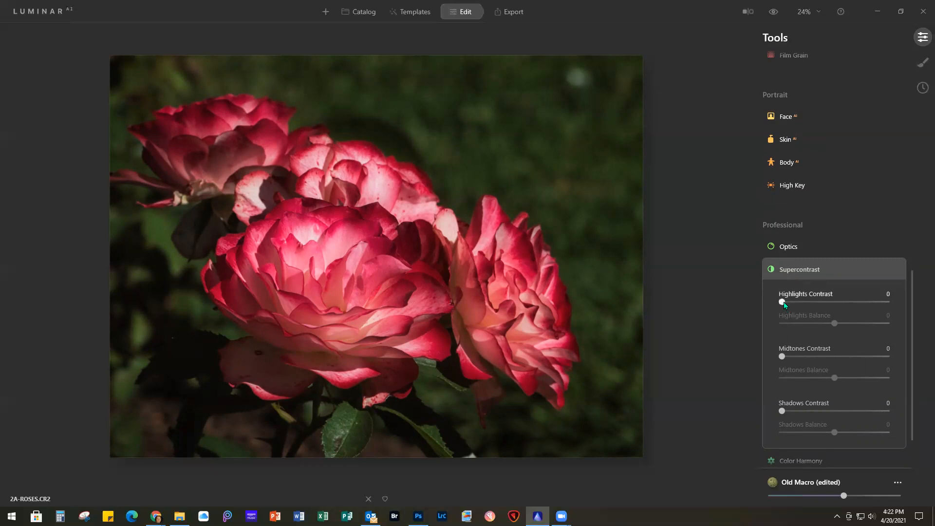
left_click_drag(783, 302, 797, 301)
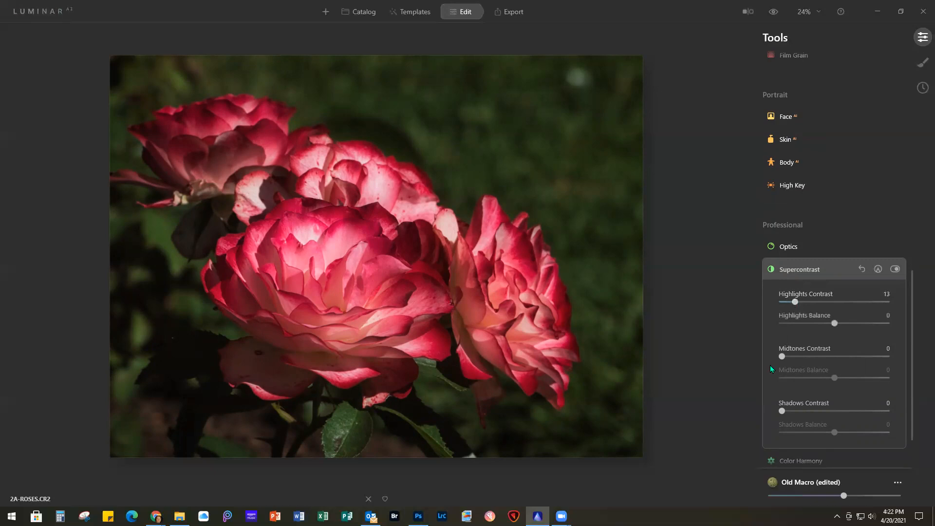
left_click_drag(782, 357, 798, 358)
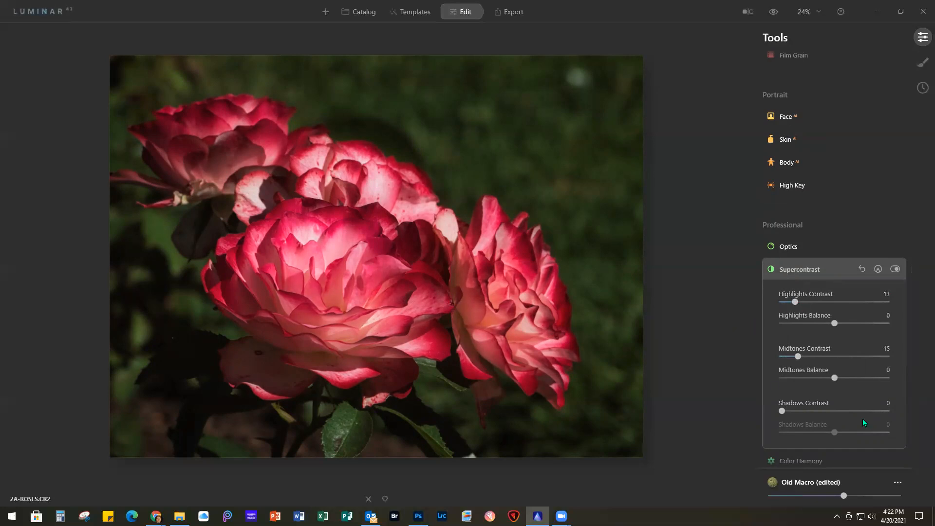
Step: Darken the bright spot in the photo's upper-right background with Dodge & Burn, using brush size 50 and strength 50
scroll(828, 419, "down", 2)
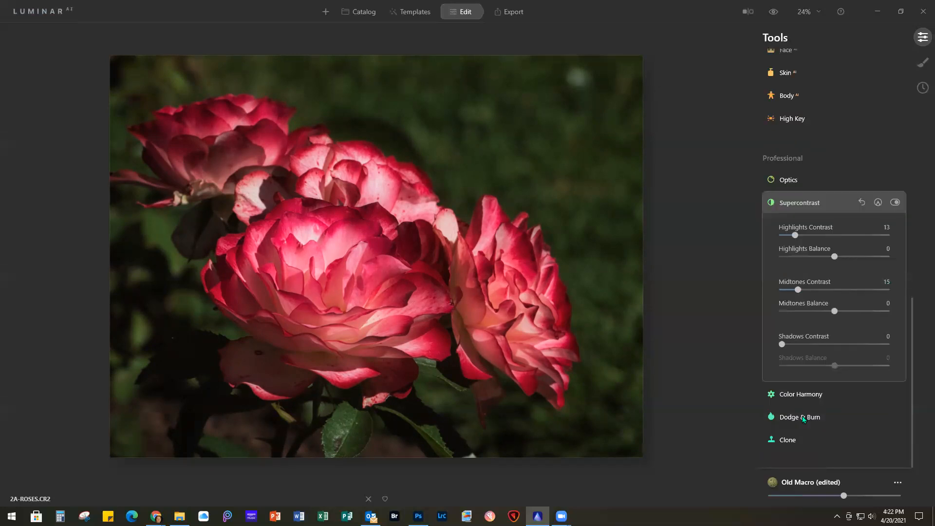
left_click(801, 417)
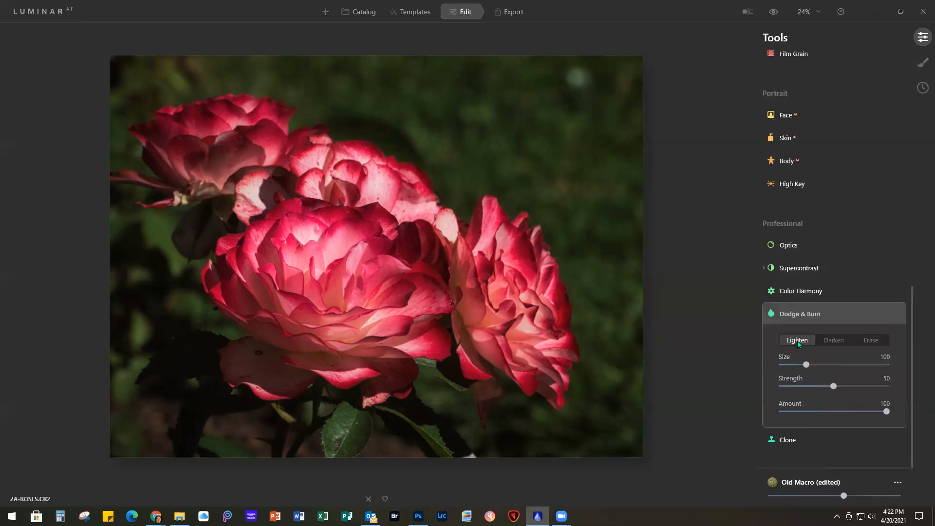
left_click(834, 340)
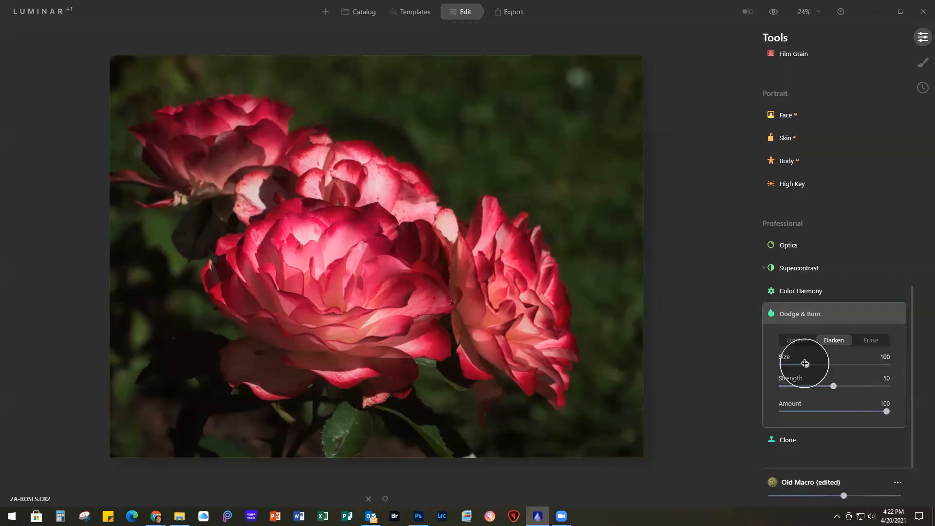
left_click_drag(805, 363, 805, 364)
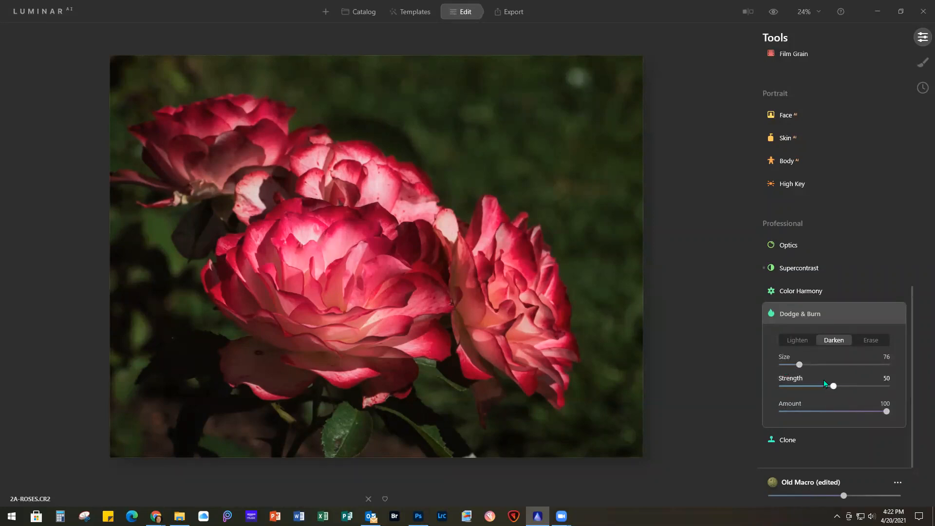
left_click_drag(800, 366, 792, 365)
left_click(578, 77)
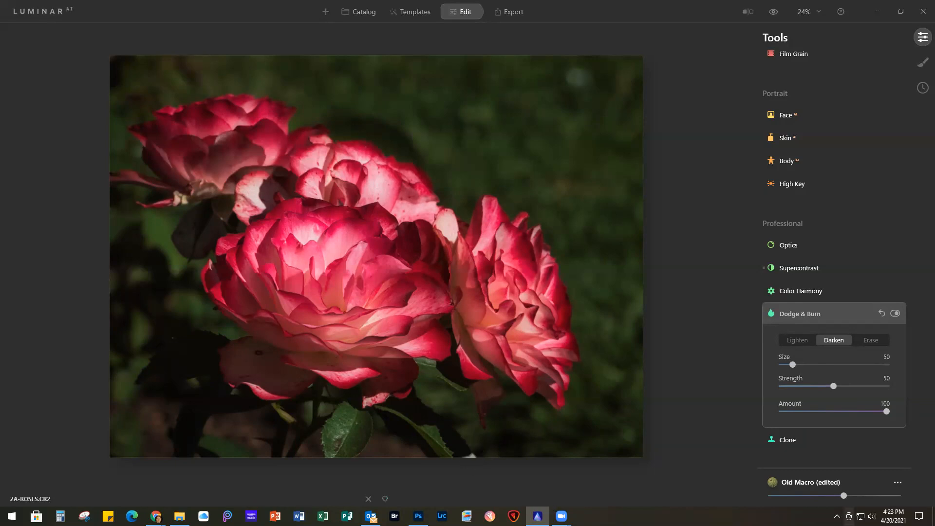
Step: Clone dark background sampled near the photo's bottom edge over the small bright spot beside the lower leaf
left_click(802, 437)
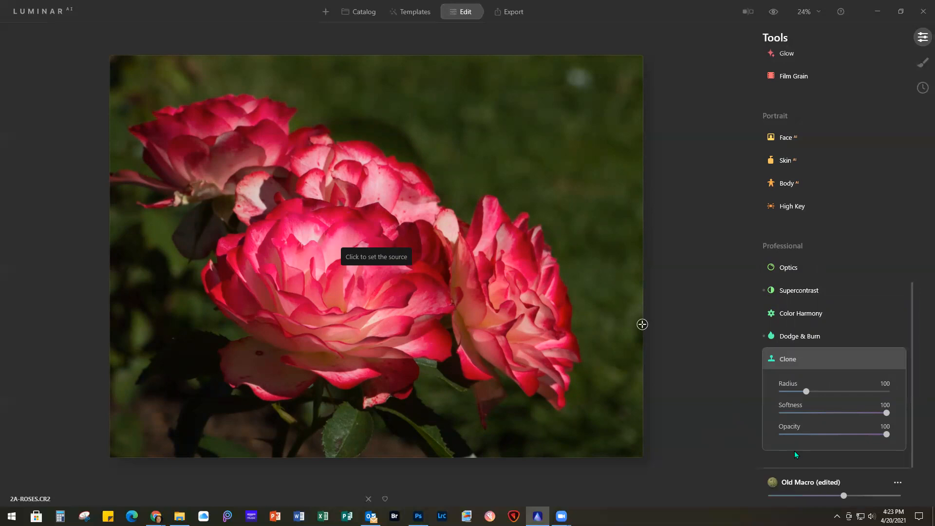
left_click(484, 450)
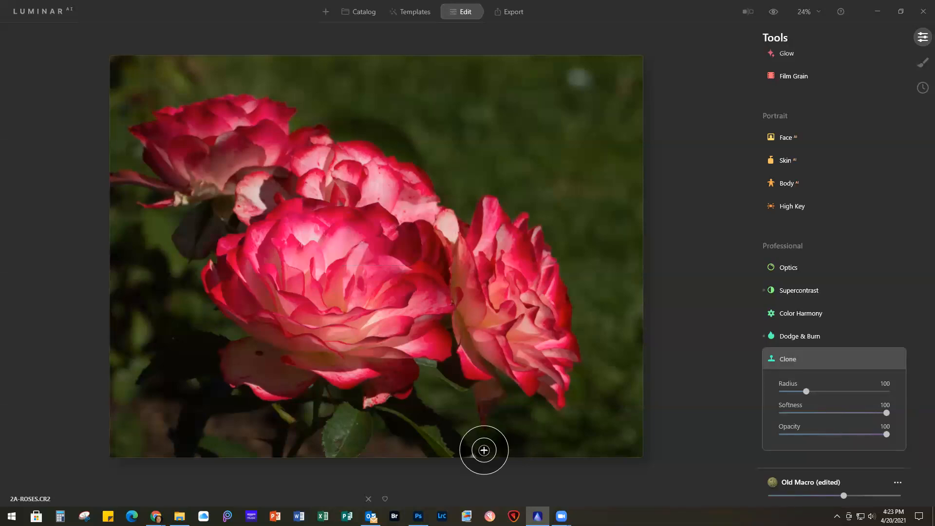
left_click_drag(473, 456, 476, 457)
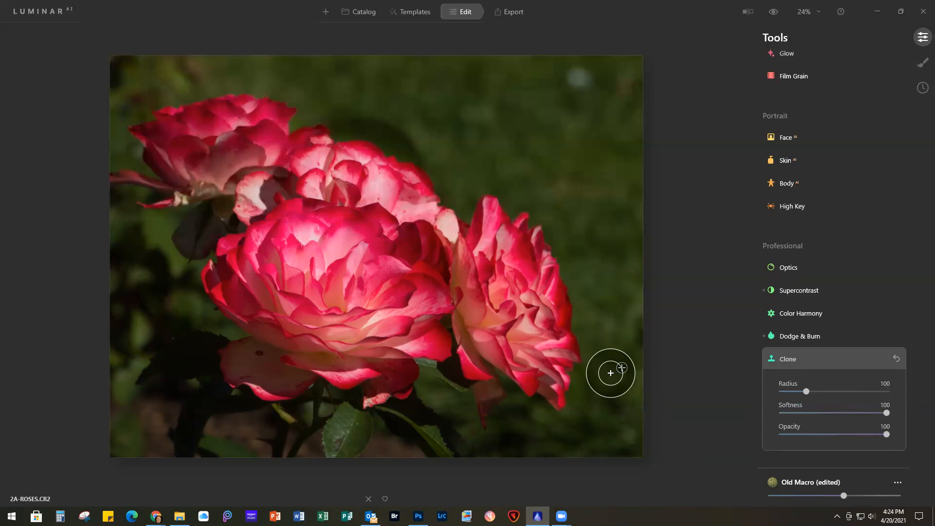
Step: Reduce the Clone brush softness to 40 and close the Clone tool
key("shift+bracketleft")
key("shift+bracketleft")
key("shift+bracketleft")
key("shift+bracketleft")
key("shift+bracketleft")
key("shift+bracketleft")
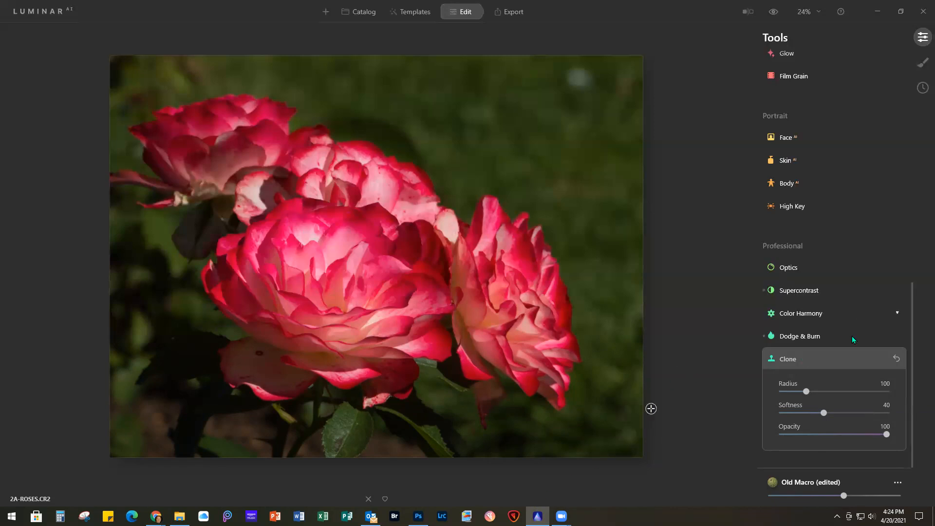
left_click(831, 353)
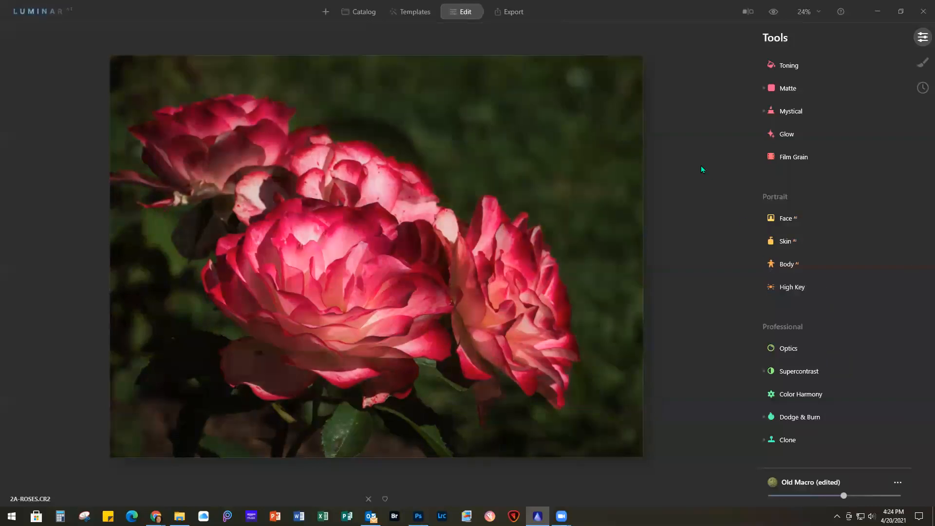
Step: Compare the edited roses photo with its original version
left_click(774, 12)
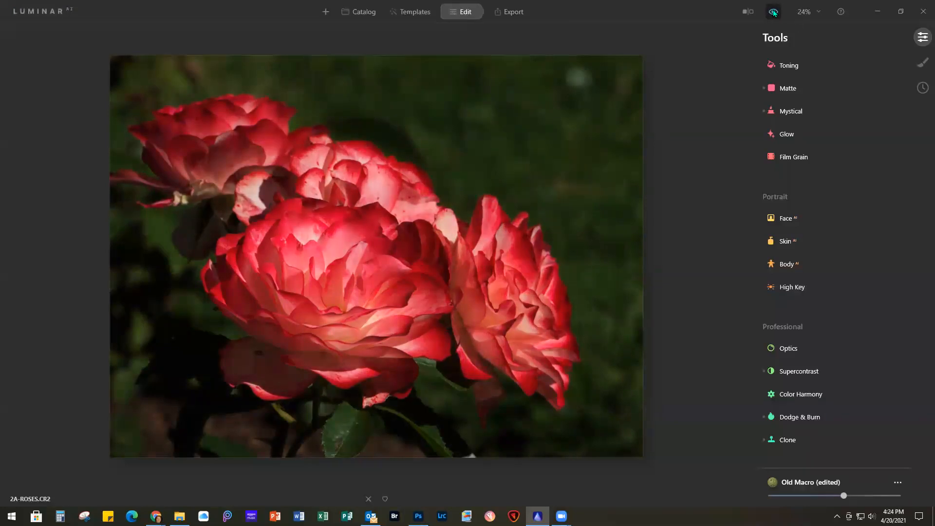
left_click(773, 12)
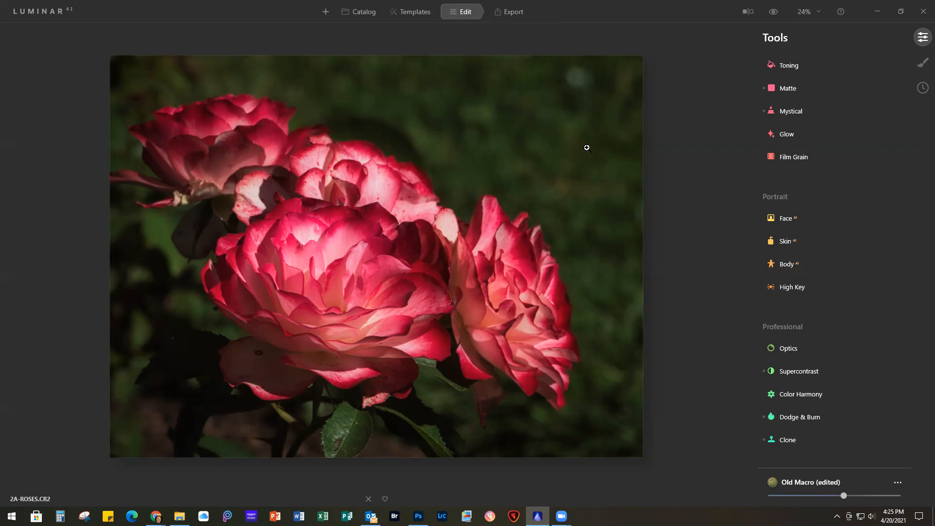
Step: Review the settings for saving the roses photo to disk and leave them without exporting
left_click(516, 13)
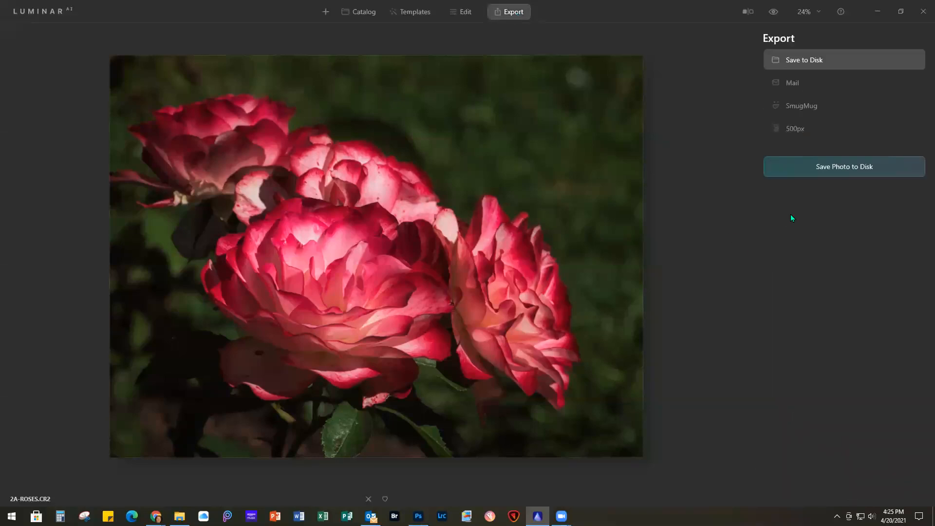
left_click(862, 167)
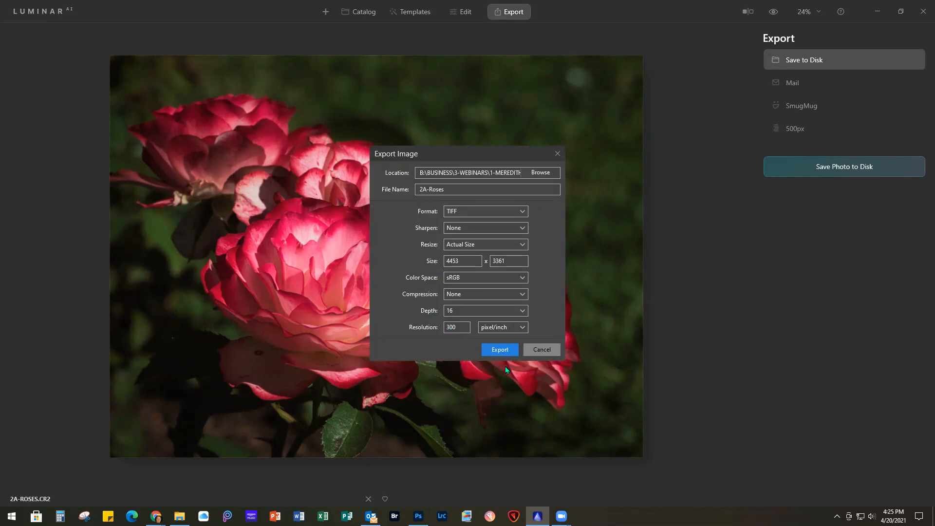
left_click(545, 350)
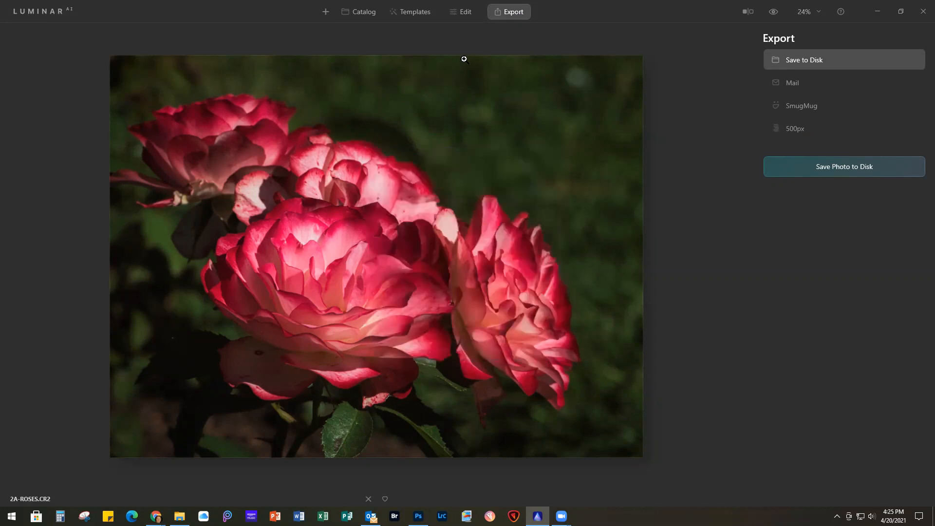
Step: Return to the catalog and open the Cades Cove panorama, 3A-Cades Cove Pano - Raw Files Merged.tif
left_click(363, 13)
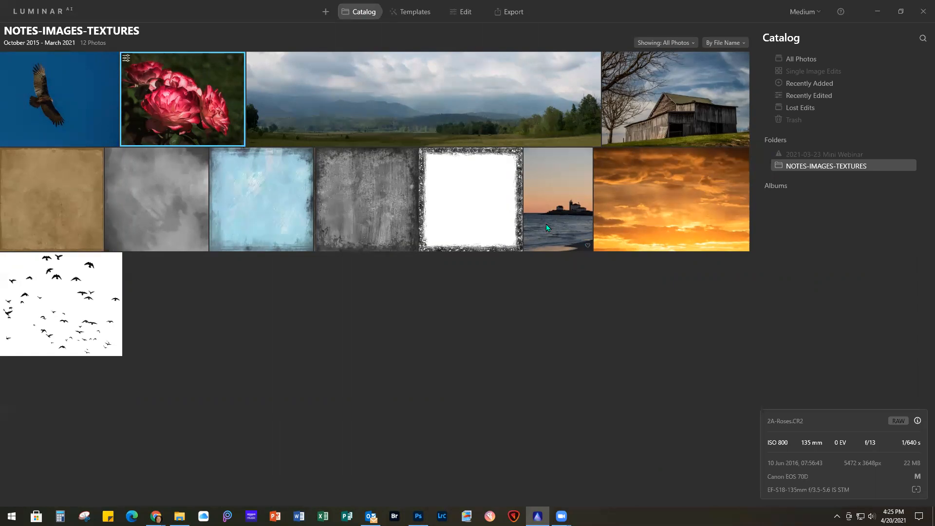
double_click(411, 92)
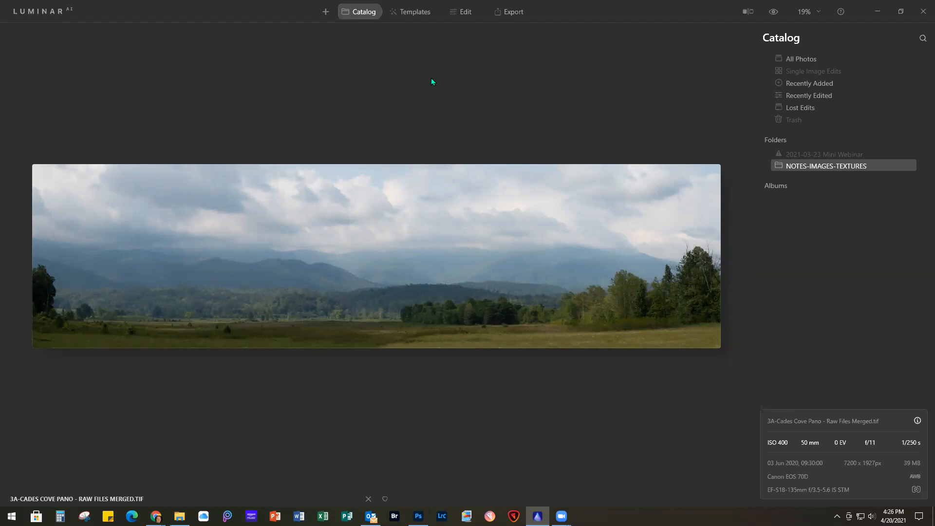
Step: Apply the Forest Stream template from the Easy Landscapes collection to the panorama and compare it with the original
left_click(421, 13)
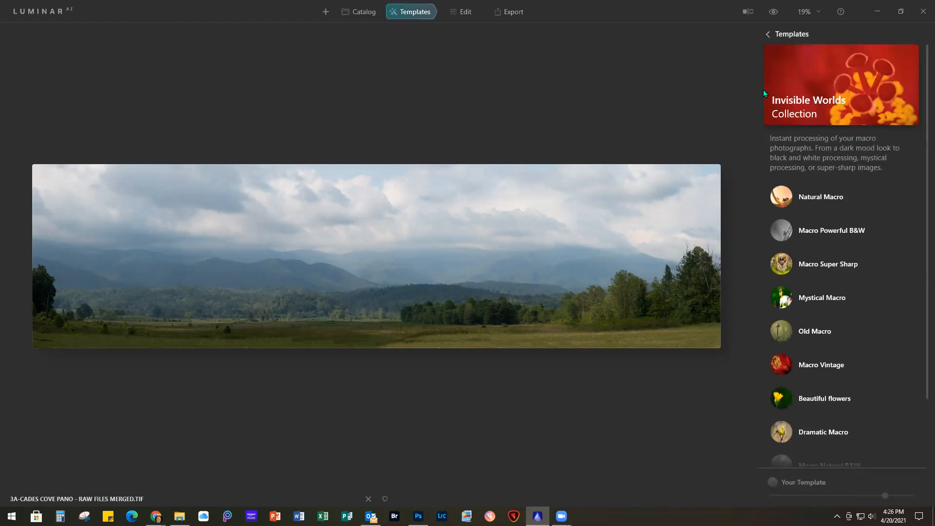
left_click(791, 35)
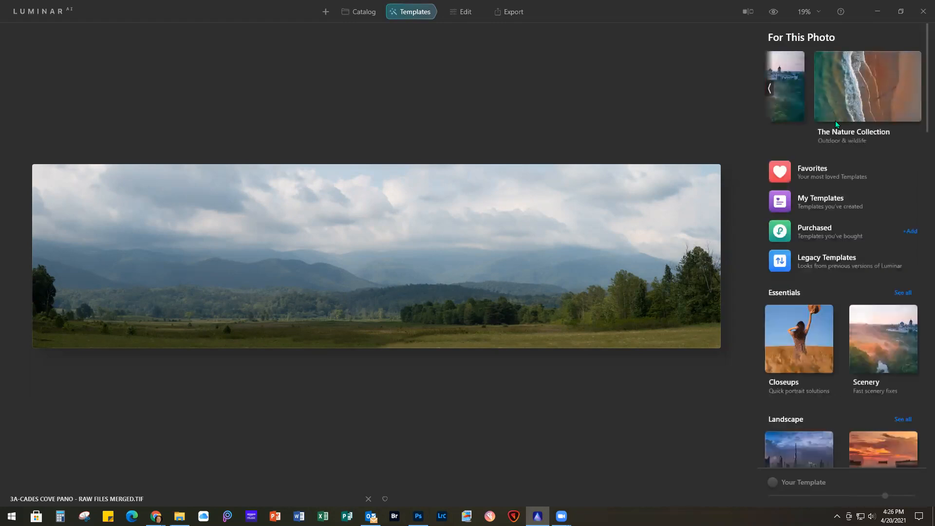
left_click(769, 89)
scroll(830, 296, "down", 5)
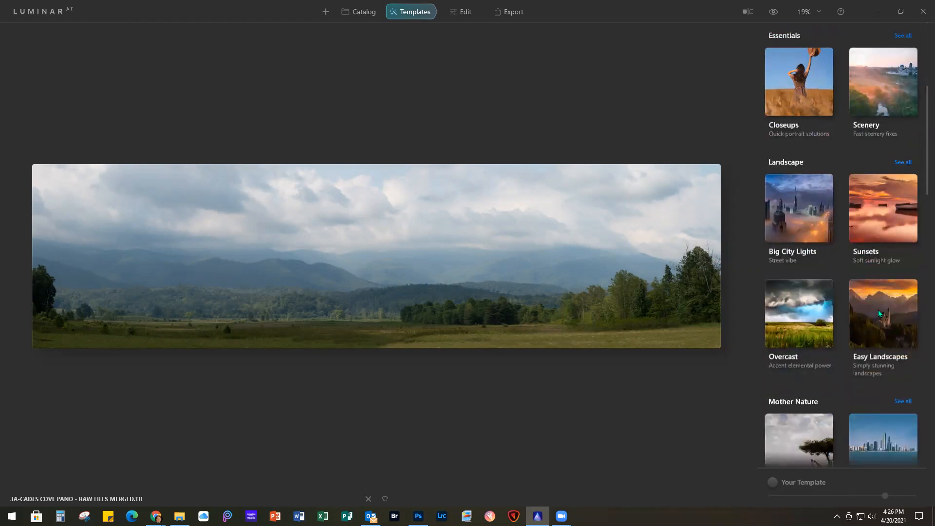
left_click(889, 308)
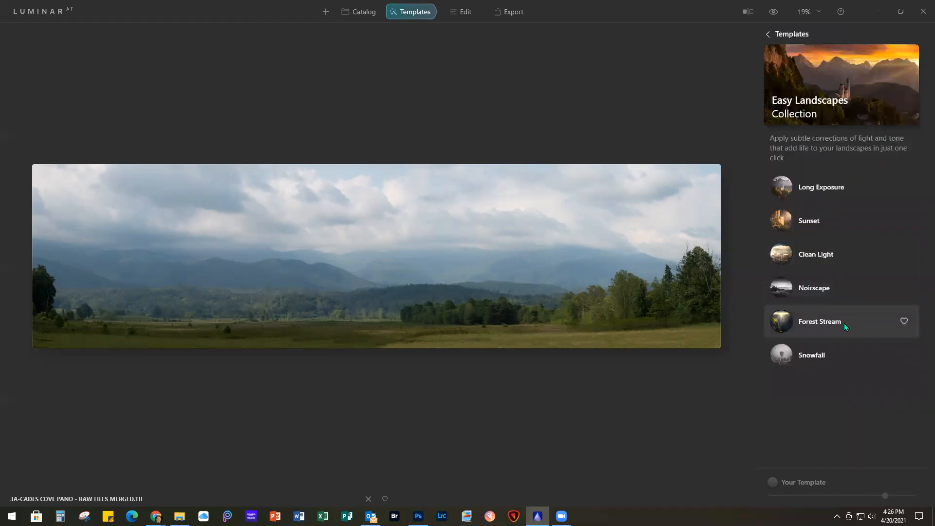
left_click(826, 323)
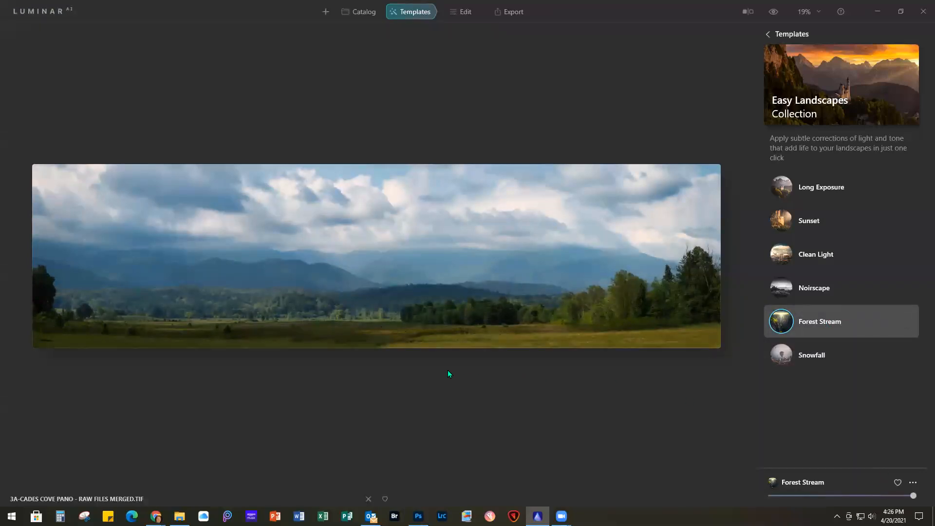
left_click(773, 12)
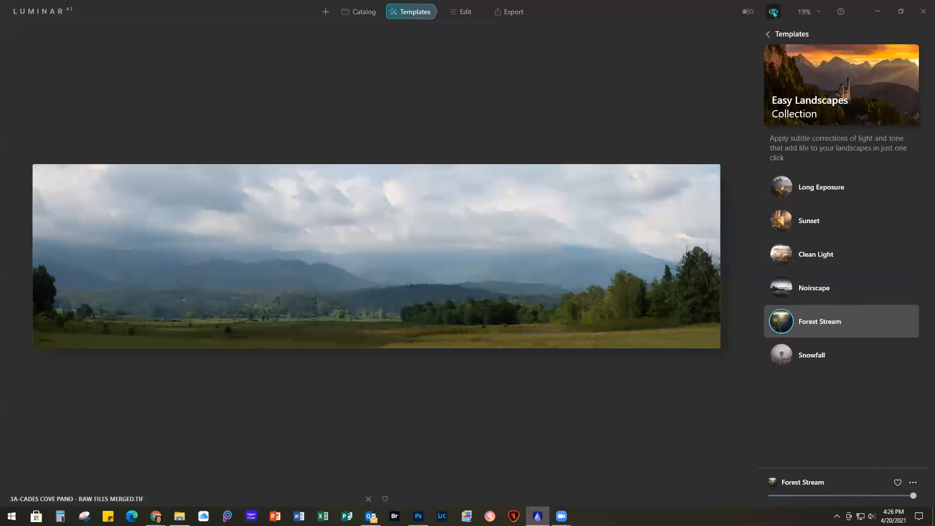
left_click(774, 12)
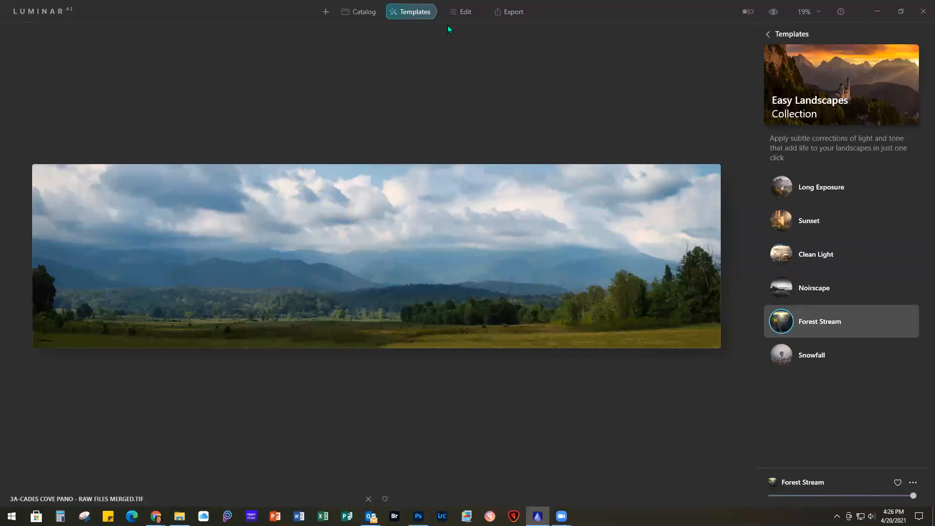
Step: Raise the Enhance AI adjustments on the panorama to Accent 48 and Sky Enhancer 37
left_click(468, 12)
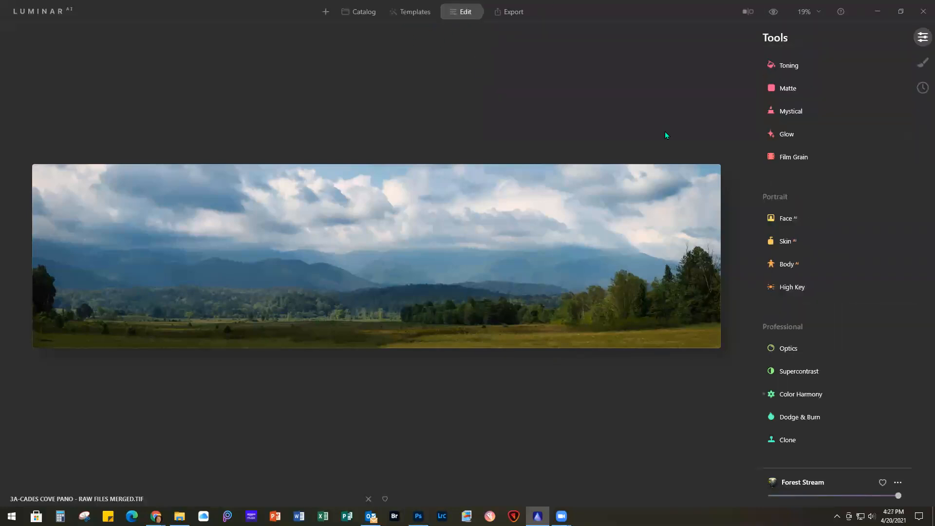
scroll(861, 179, "up", 10)
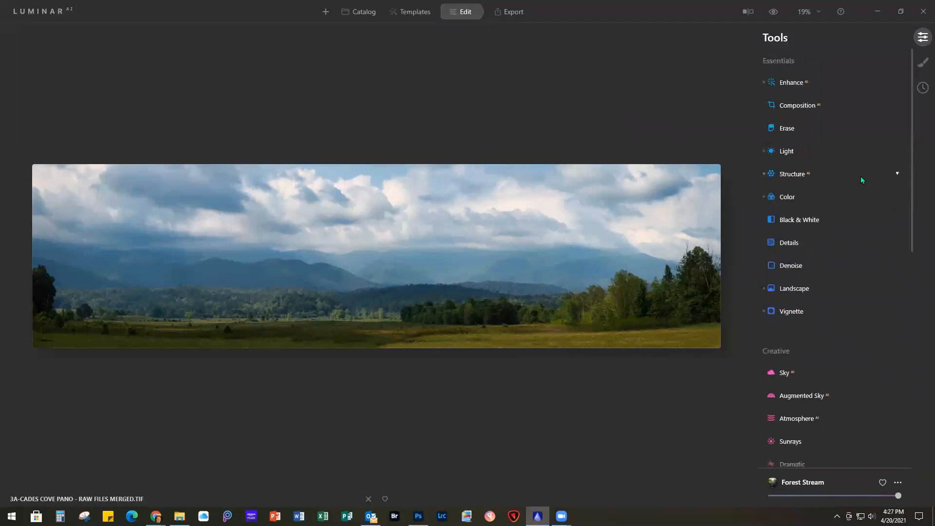
left_click(798, 81)
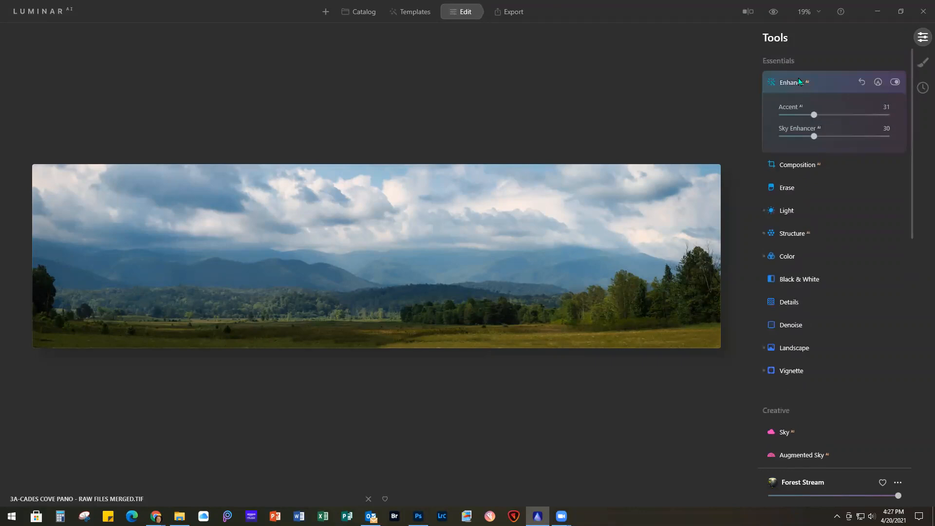
left_click_drag(814, 115, 832, 115)
left_click_drag(816, 137, 822, 137)
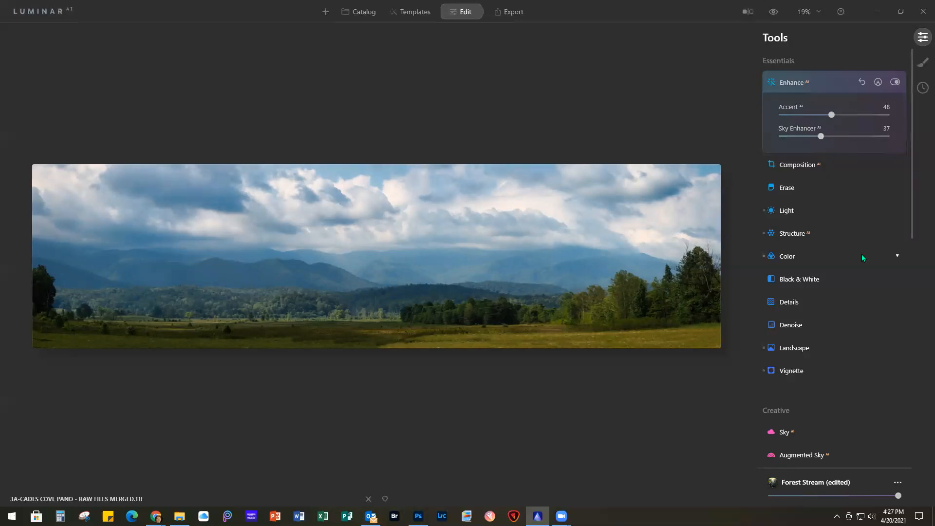
Step: Adjust the Light tool to Temperature 5, Exposure 0.28, Smart Contrast 34 and Highlights -84, and raise the Shadows
left_click(802, 210)
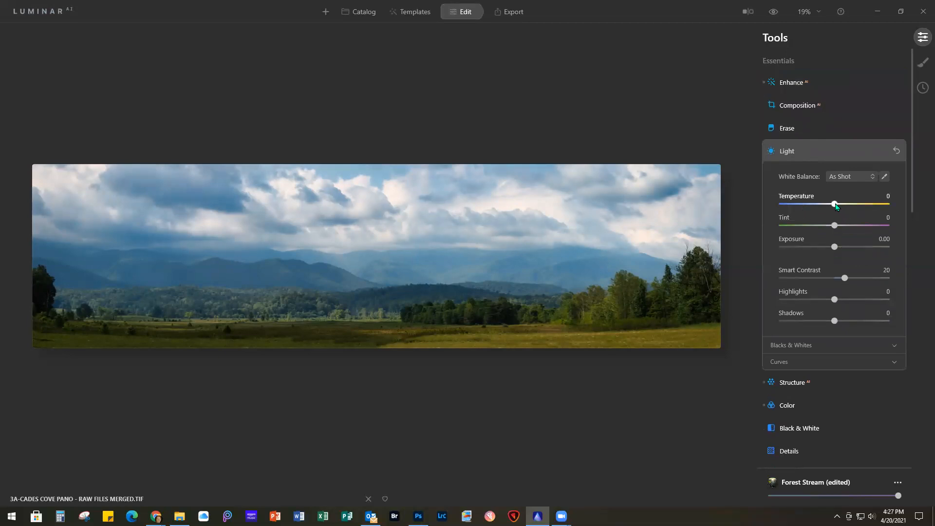
left_click_drag(836, 205, 837, 207)
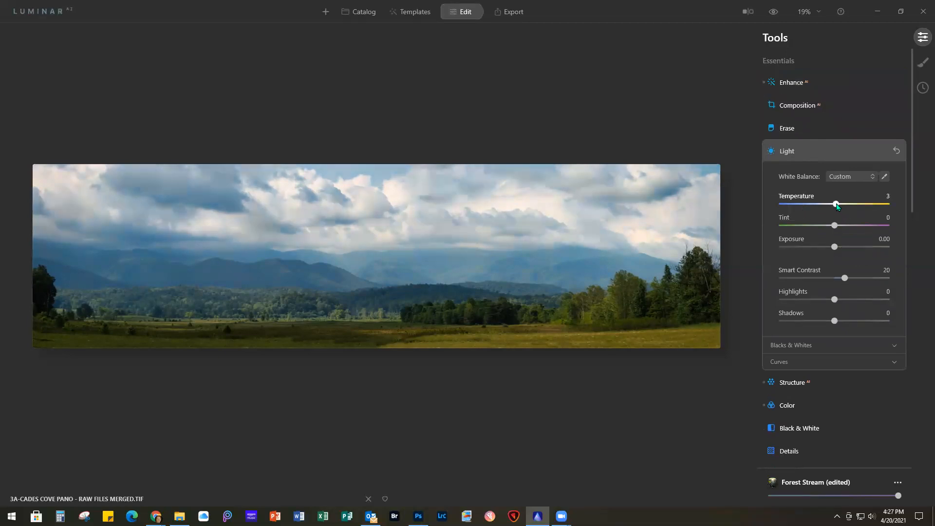
left_click_drag(838, 207, 839, 206)
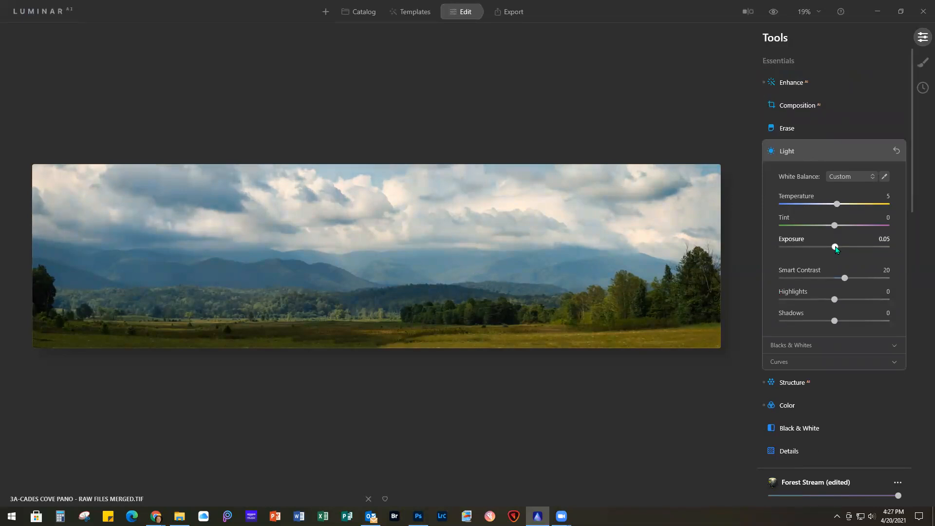
left_click_drag(835, 248, 839, 247)
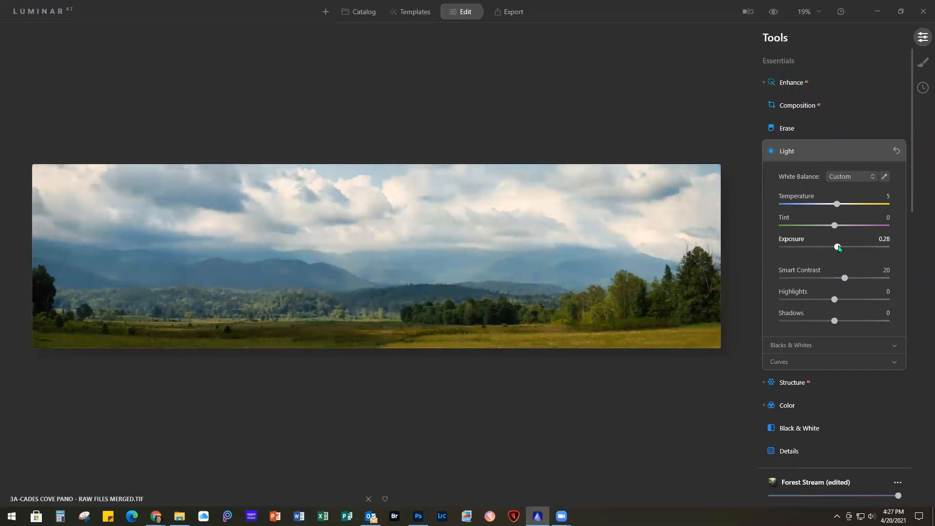
left_click_drag(844, 278, 853, 279)
left_click_drag(834, 300, 791, 300)
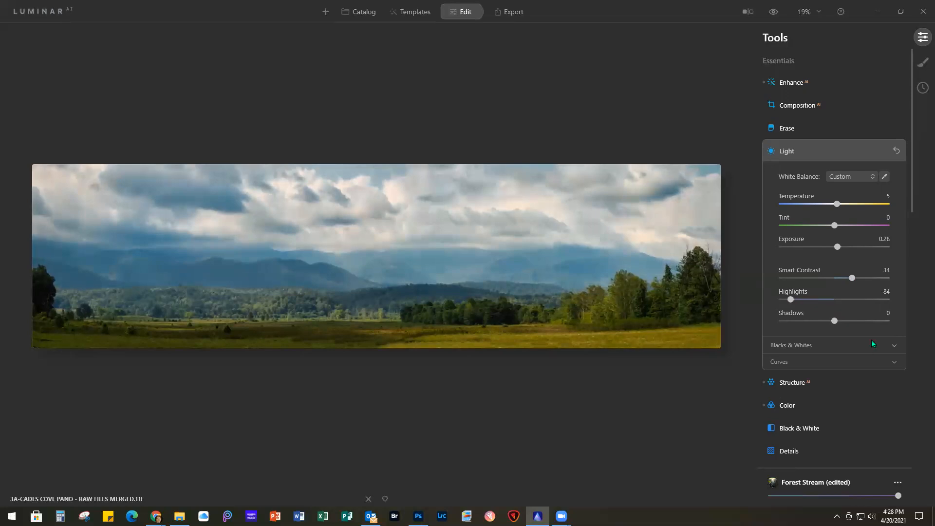
left_click_drag(838, 324, 854, 322)
Step: Compare the adjusted panorama with its original version twice
left_click(774, 13)
left_click(774, 13)
left_click(775, 12)
left_click(774, 13)
Step: Set the Structure AI amount to 24 and limit it with a gradient mask drawn from the mountains up into the clouds
left_click(823, 381)
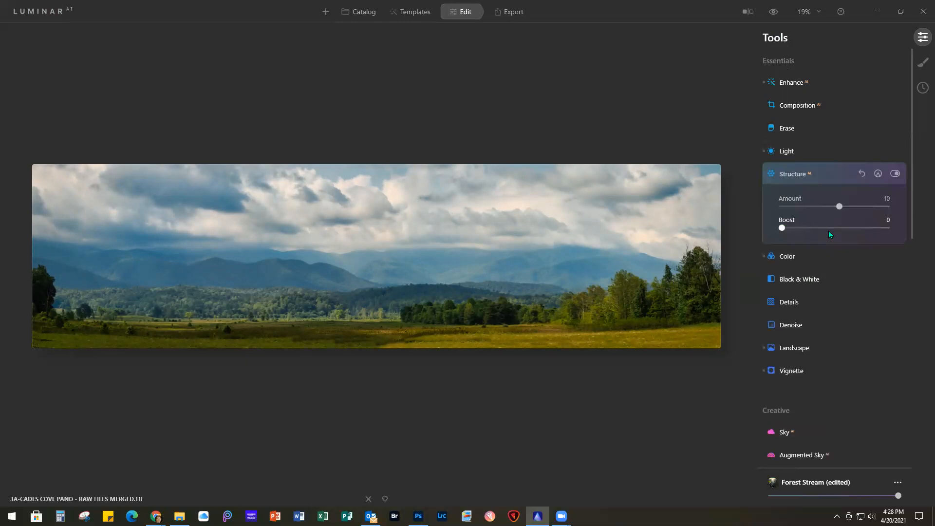
left_click_drag(839, 206, 847, 207)
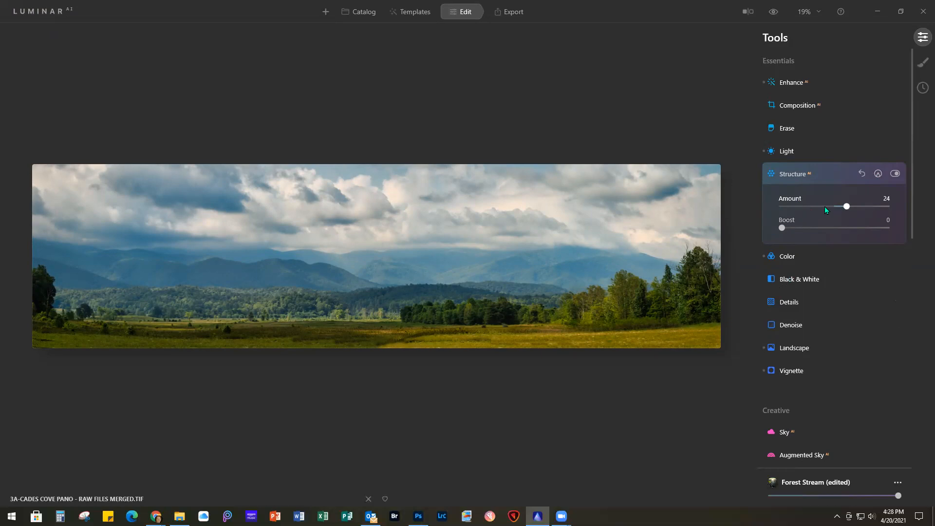
left_click(878, 174)
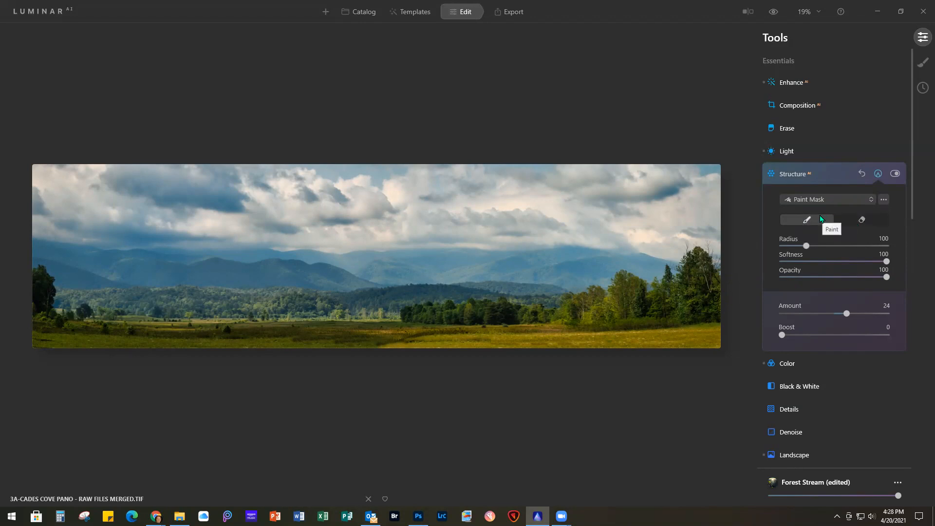
left_click(871, 201)
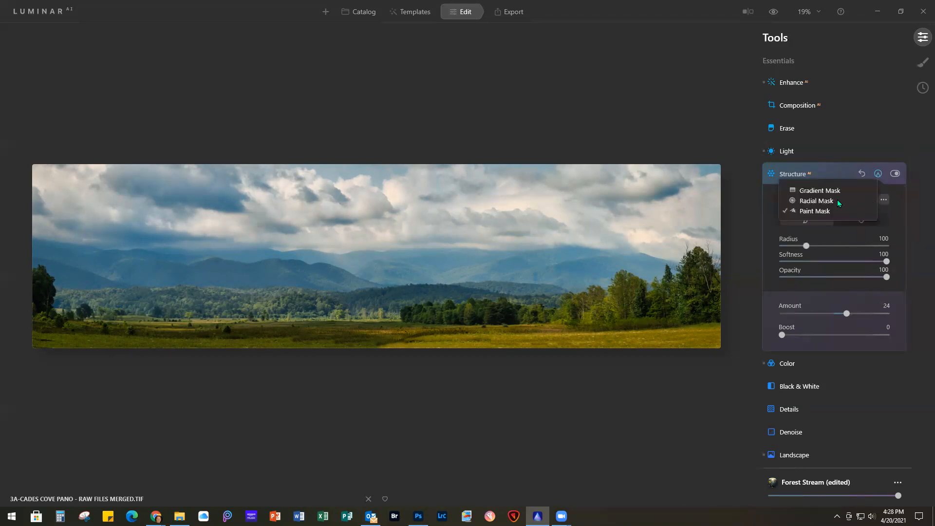
left_click(813, 190)
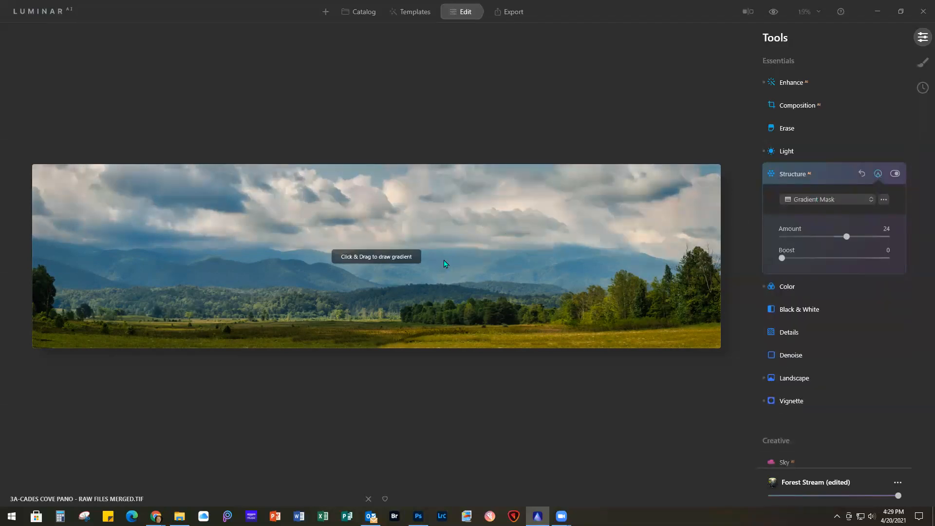
left_click_drag(441, 264, 441, 184)
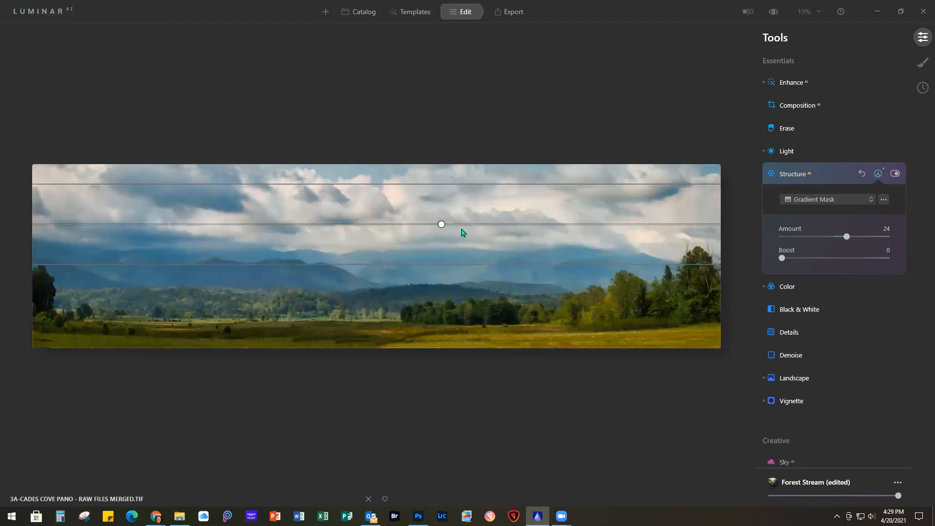
Step: Shift the Structure gradient mask slightly higher in the sky, try an amount of 93, and settle on 25
left_click_drag(459, 224, 460, 224)
mouse_move(441, 223)
left_mouse_down()
mouse_move(445, 209)
mouse_move(445, 222)
left_mouse_up()
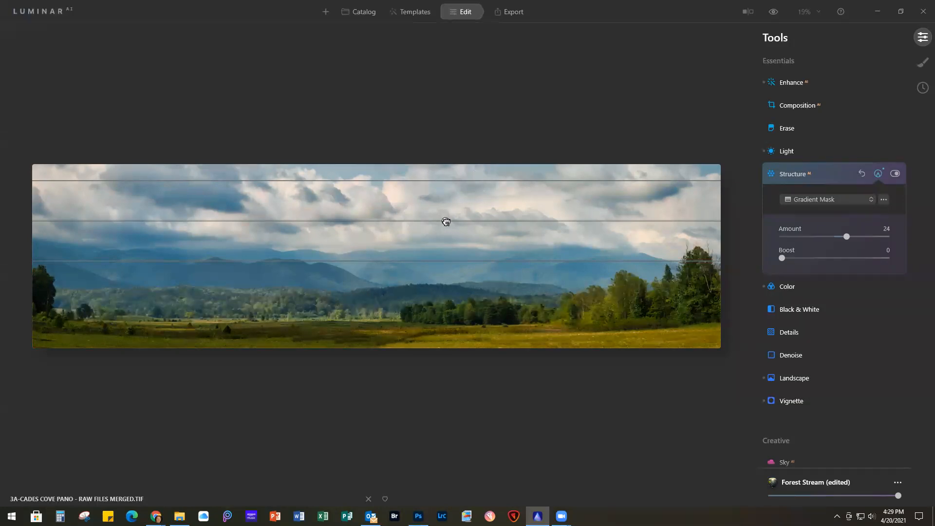
left_click_drag(446, 221, 445, 224)
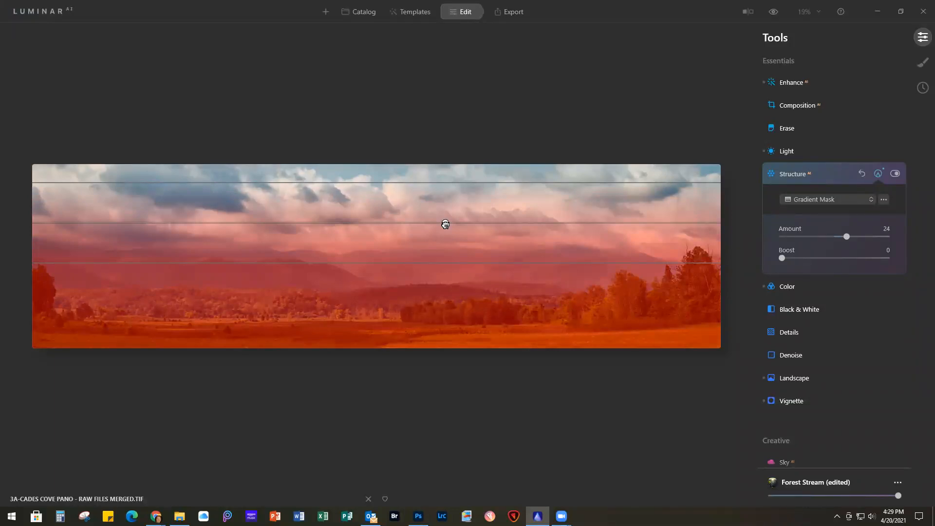
left_click_drag(446, 224, 449, 215)
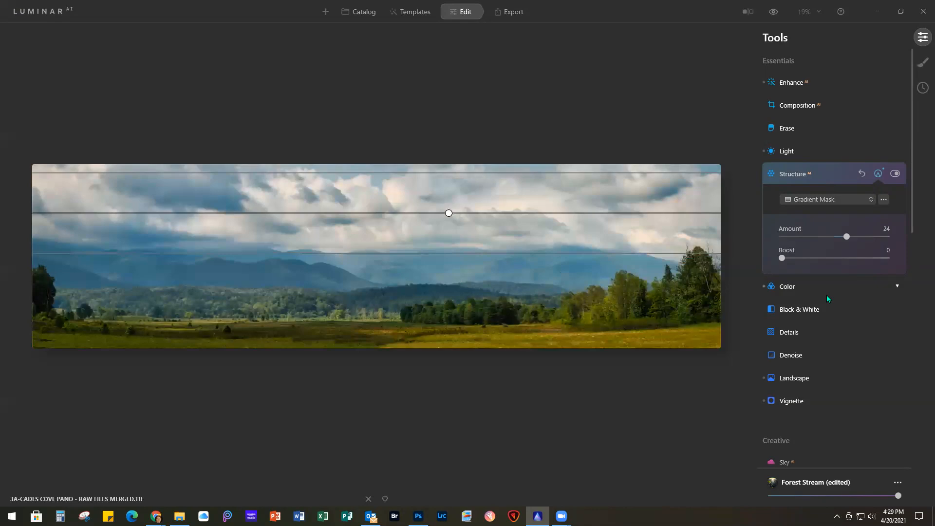
left_click_drag(846, 238, 883, 238)
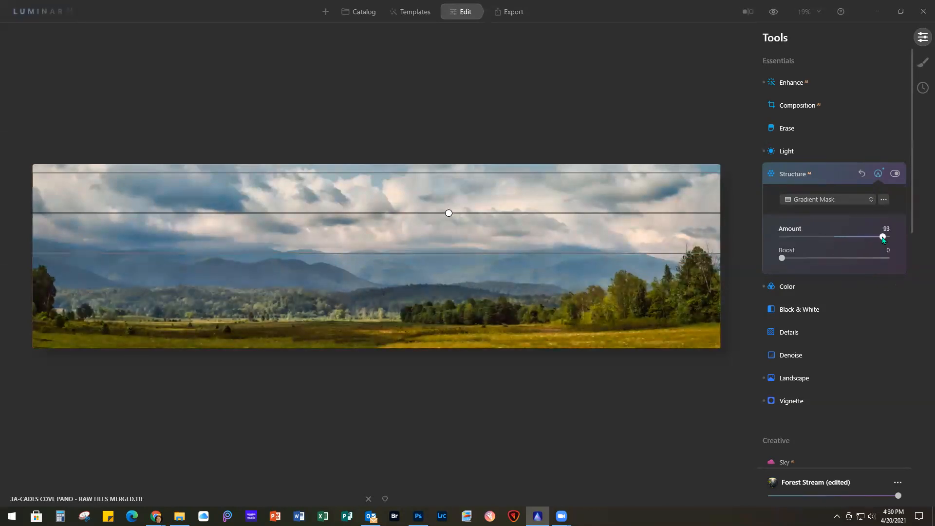
left_click_drag(884, 239, 848, 240)
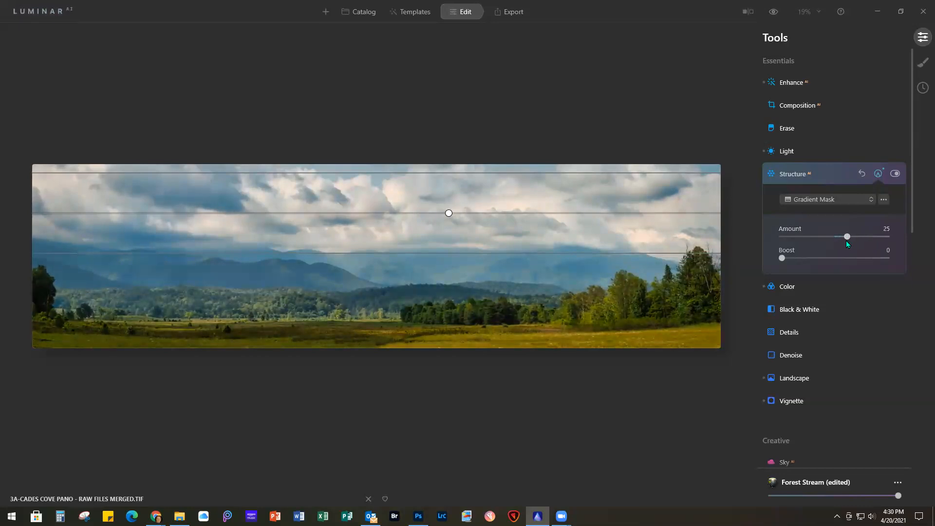
Step: Set the HSL saturation in the Color tool to Yellow -13, Green -13, Cyan -18 and Blue -3
left_click(812, 289)
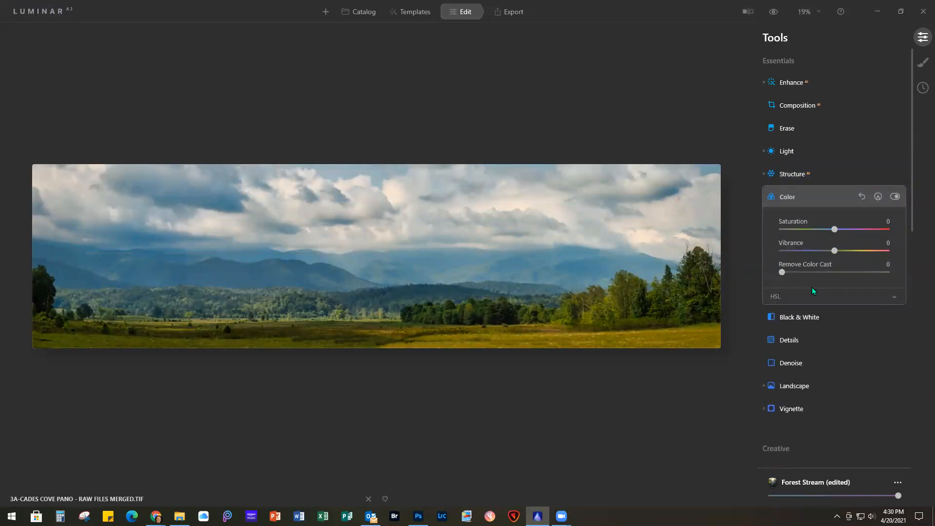
left_click(782, 296)
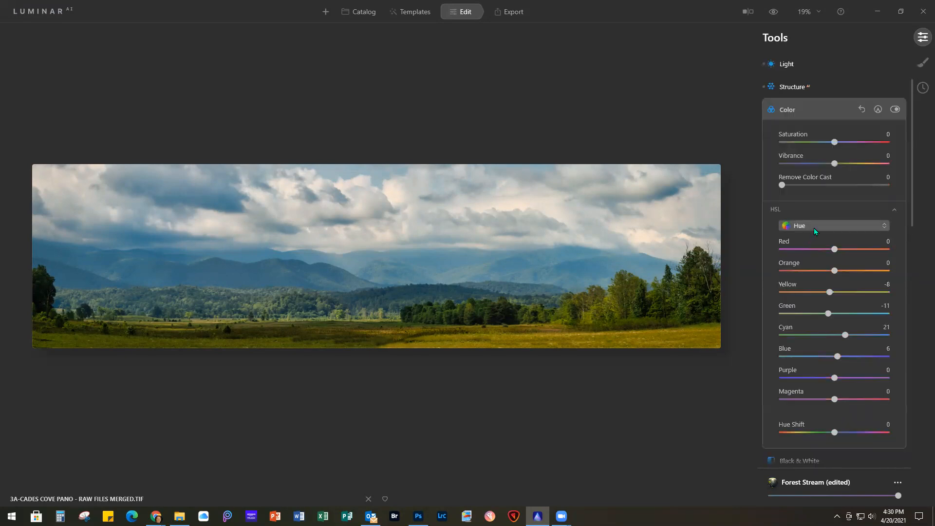
left_click(810, 224)
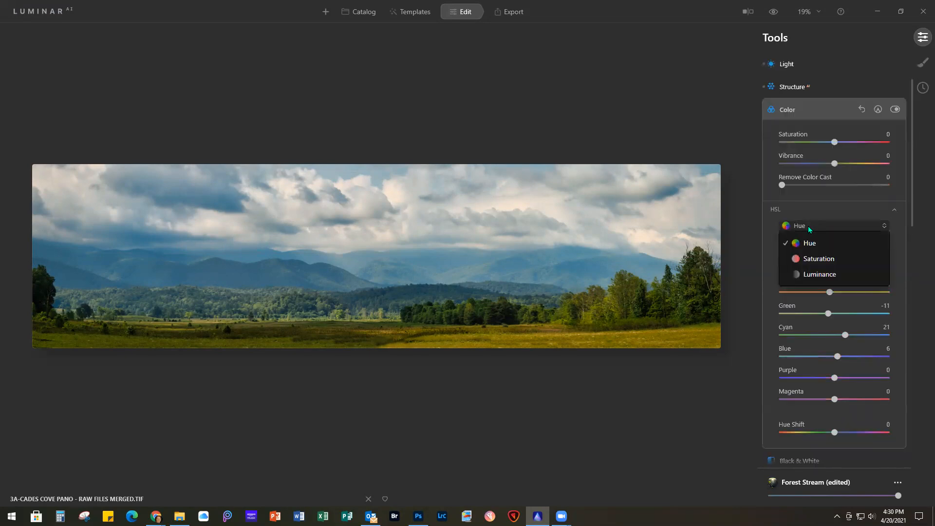
left_click(812, 260)
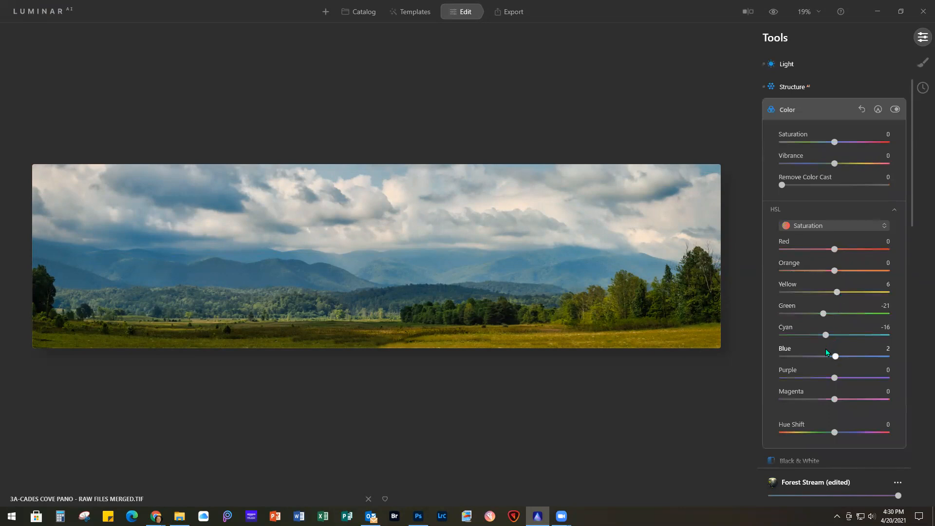
left_click_drag(835, 356, 833, 358)
left_click_drag(827, 337, 831, 338)
left_click_drag(830, 336, 828, 316)
left_click_drag(838, 294, 829, 294)
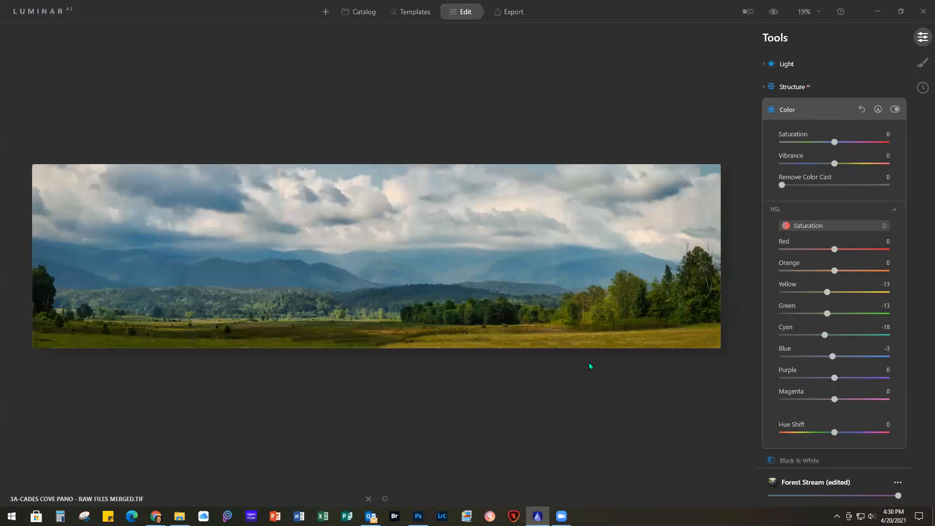
Step: Sharpen the panorama's texture with Small Details 13, Medium Details 17 and Large Details 11
scroll(816, 409, "down", 7)
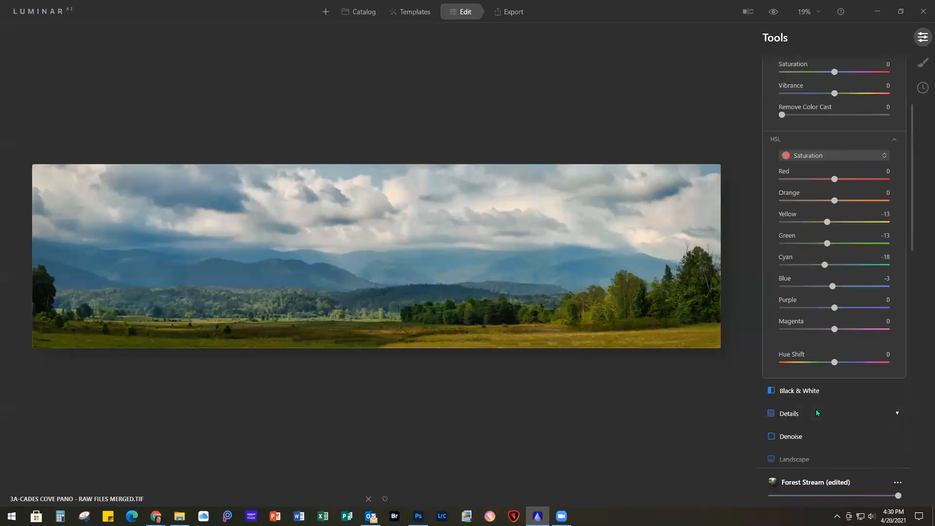
left_click(794, 320)
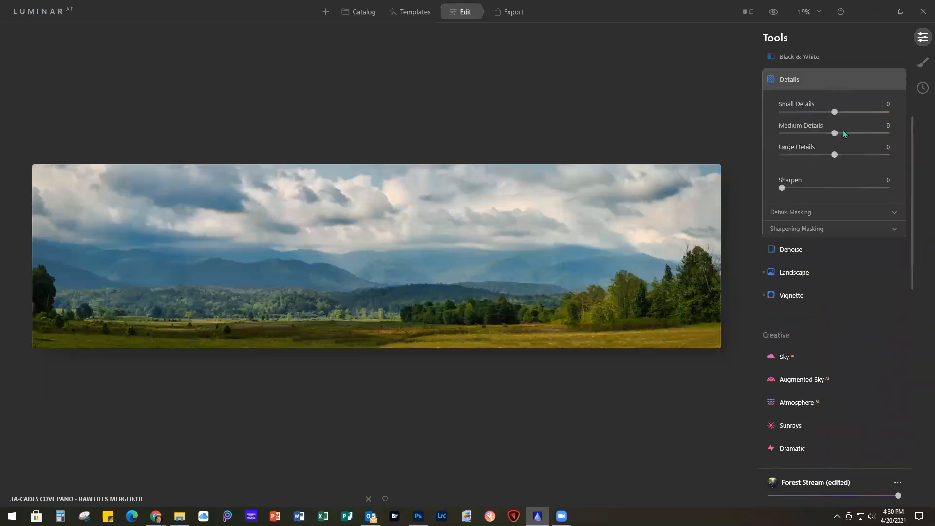
left_click(840, 112)
left_click_drag(835, 134, 844, 135)
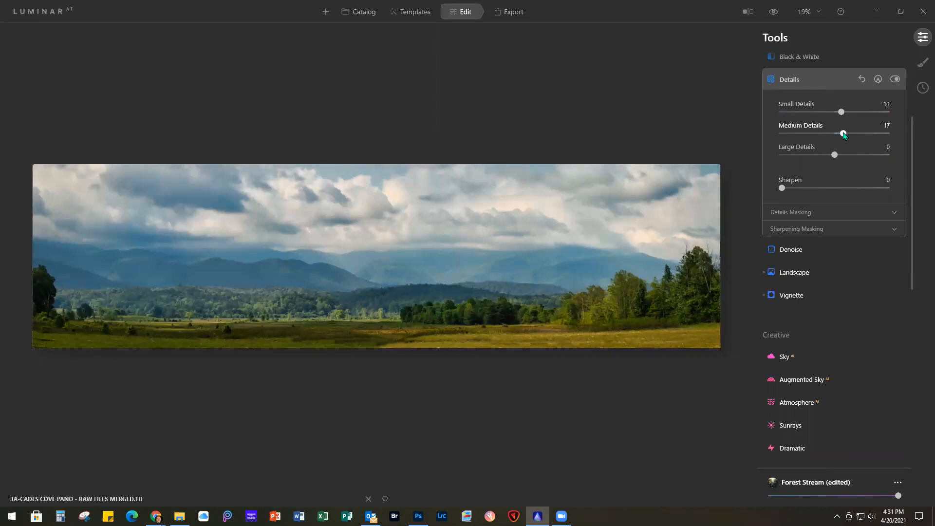
left_click_drag(834, 155, 840, 156)
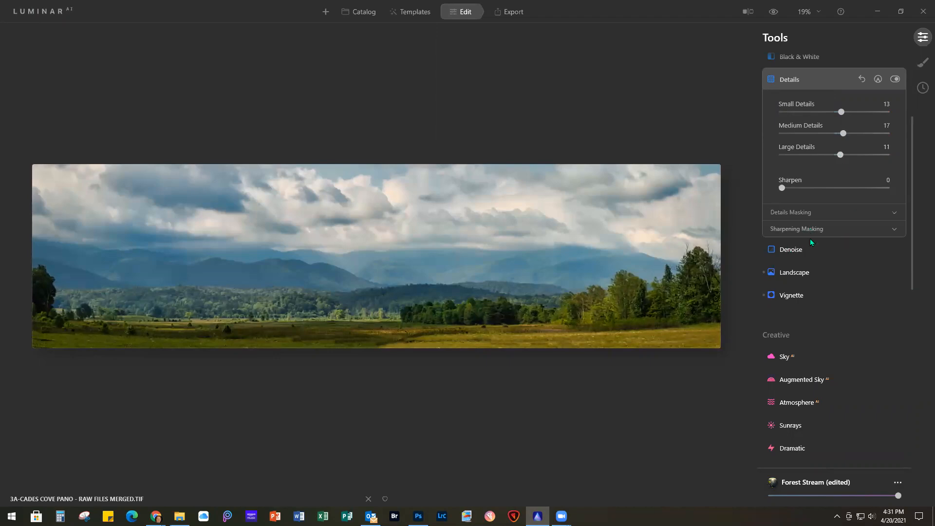
Step: Darken the panorama's edges by setting the Vignette amount to -54
left_click(810, 294)
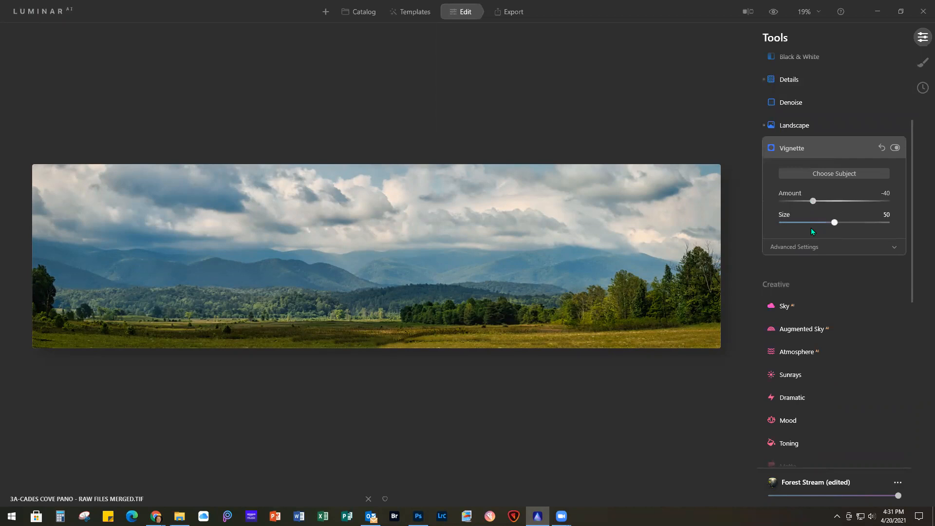
left_click_drag(812, 201, 805, 201)
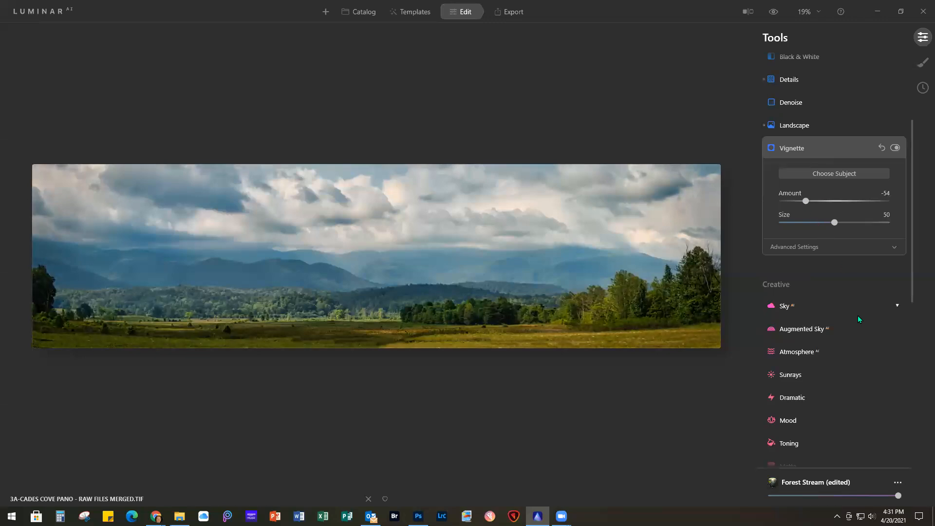
Step: Add the Dramatic effect to the panorama with Amount 16 and its Brightness set to 20
scroll(843, 363, "down", 2)
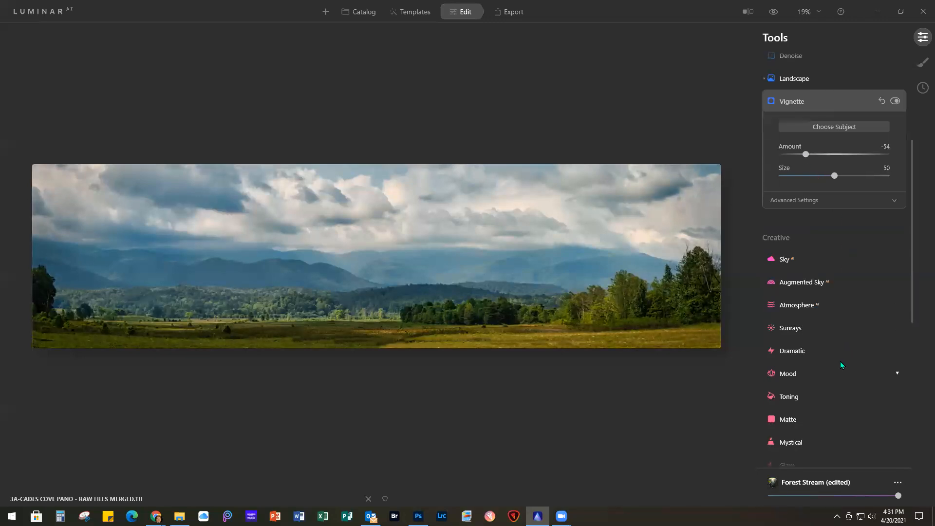
left_click(805, 349)
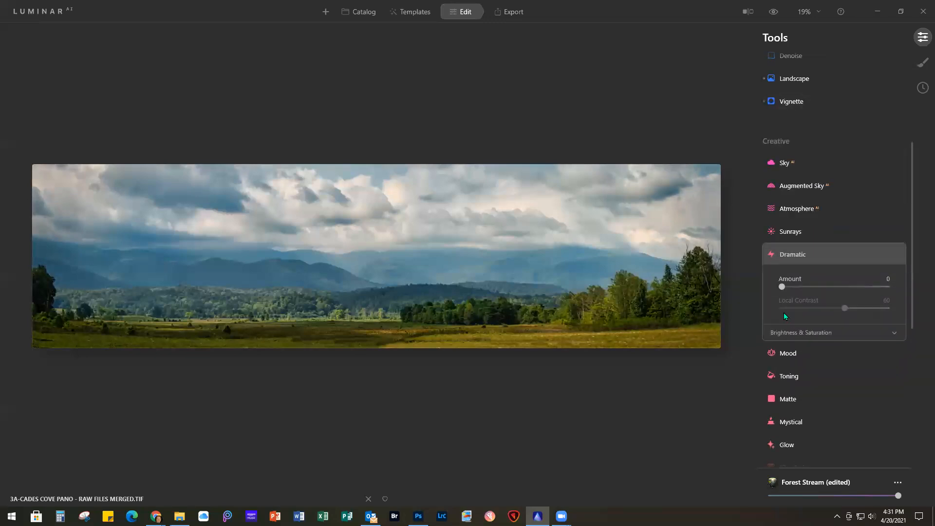
left_click_drag(781, 288, 798, 288)
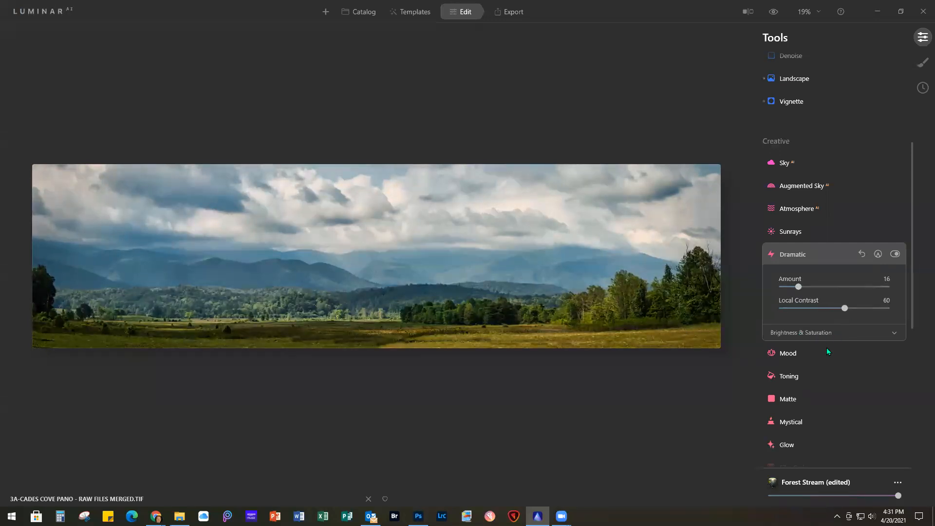
left_click(821, 334)
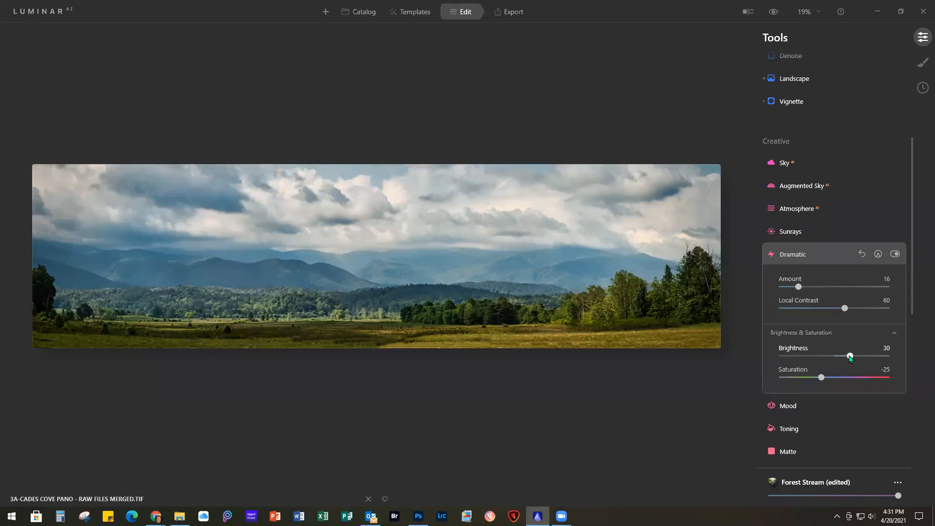
left_click_drag(850, 357, 844, 358)
Step: Apply Supercontrast to the panorama with Highlights Contrast 42, Midtones Contrast 7 and Shadows Contrast 20
scroll(848, 431, "down", 5)
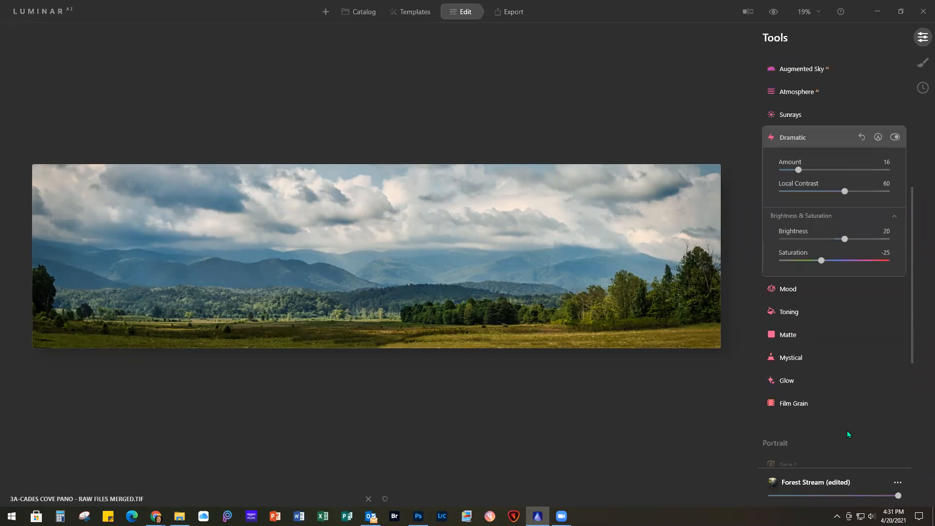
scroll(847, 431, "down", 2)
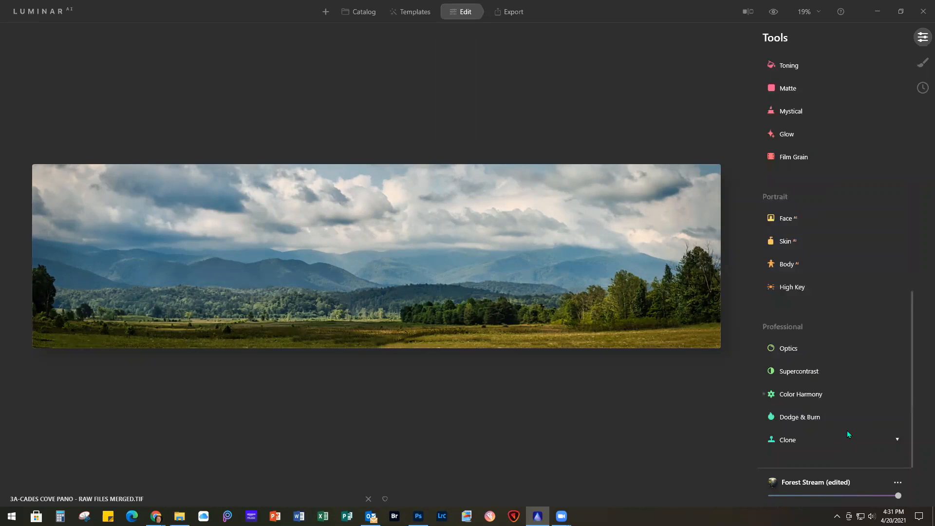
left_click(816, 372)
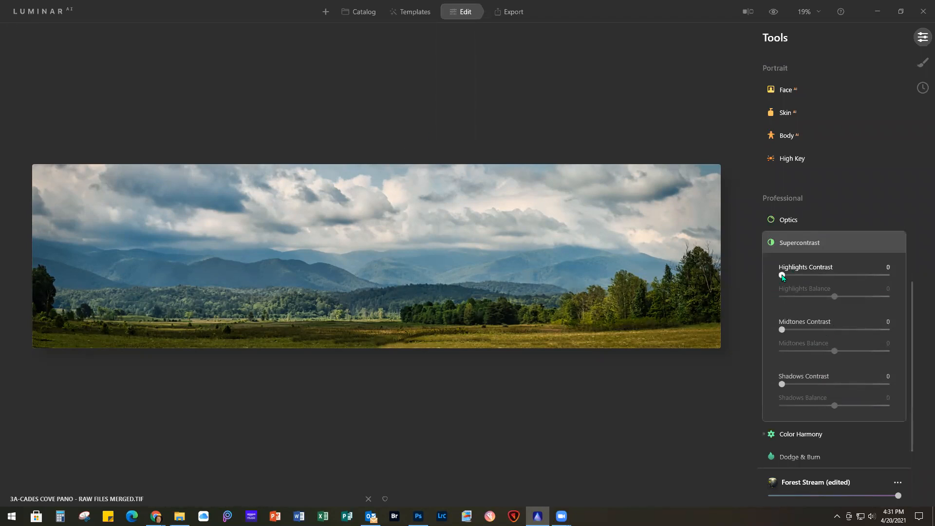
left_click_drag(787, 275, 825, 276)
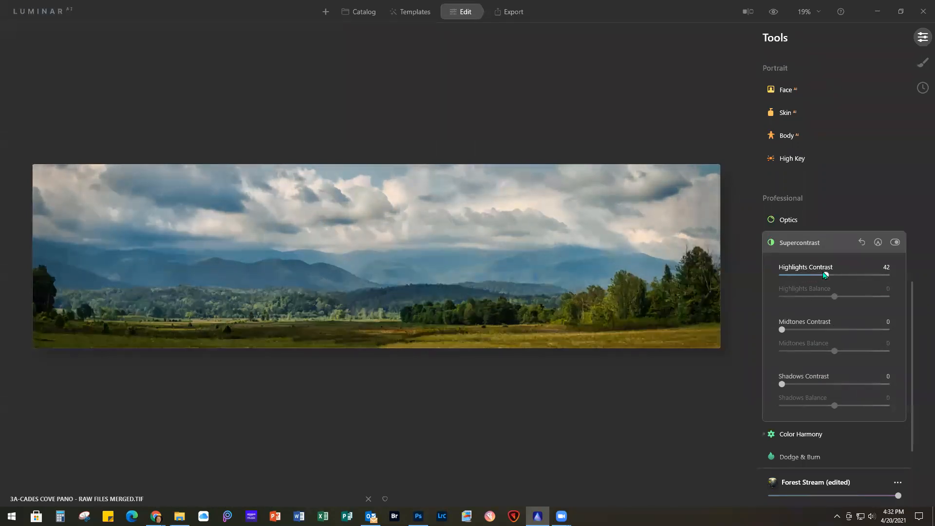
left_click_drag(782, 330, 789, 329)
left_click_drag(782, 385, 802, 385)
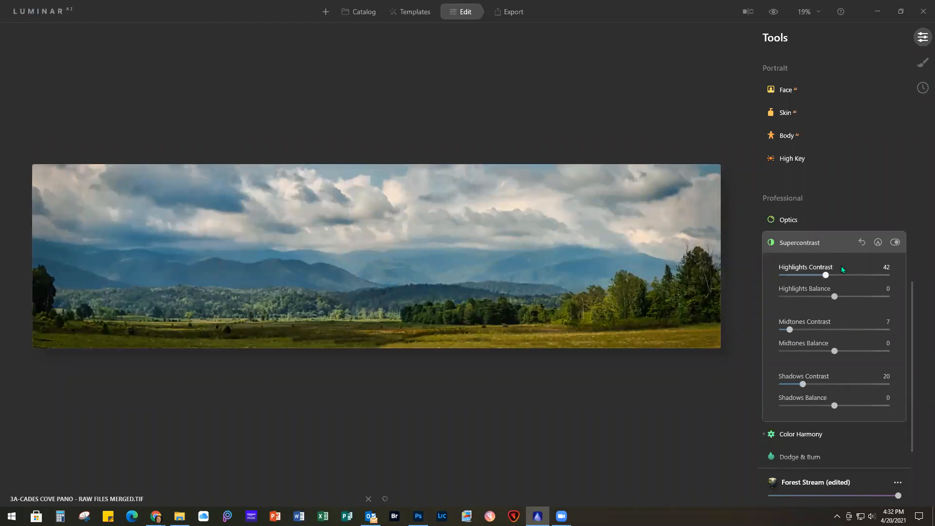
left_click(843, 243)
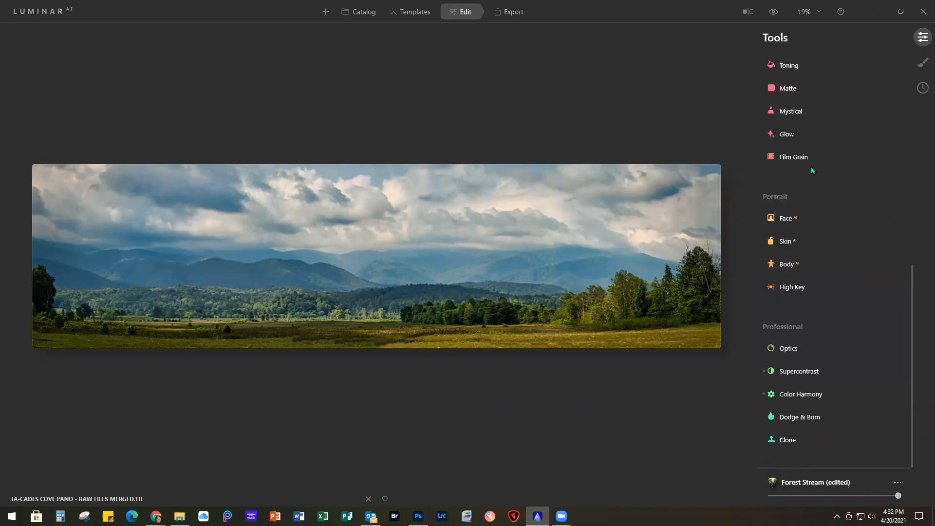
Step: Compare the edited panorama with the original using the preview toggle and the split Before/After view
left_click(773, 12)
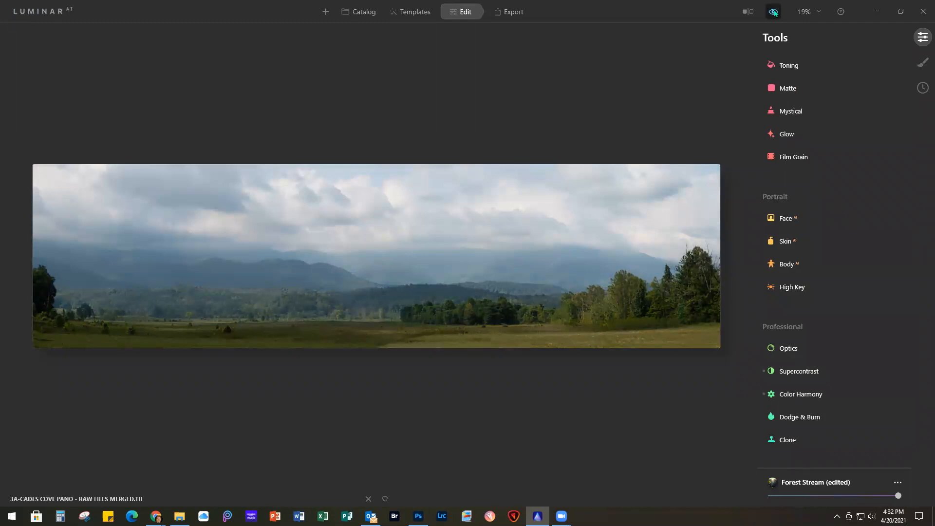
left_click(774, 11)
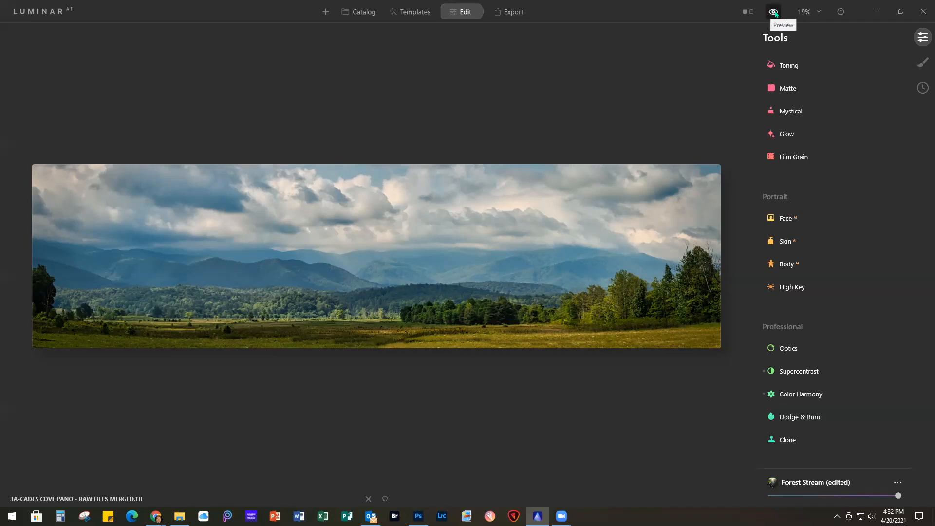
left_click(774, 12)
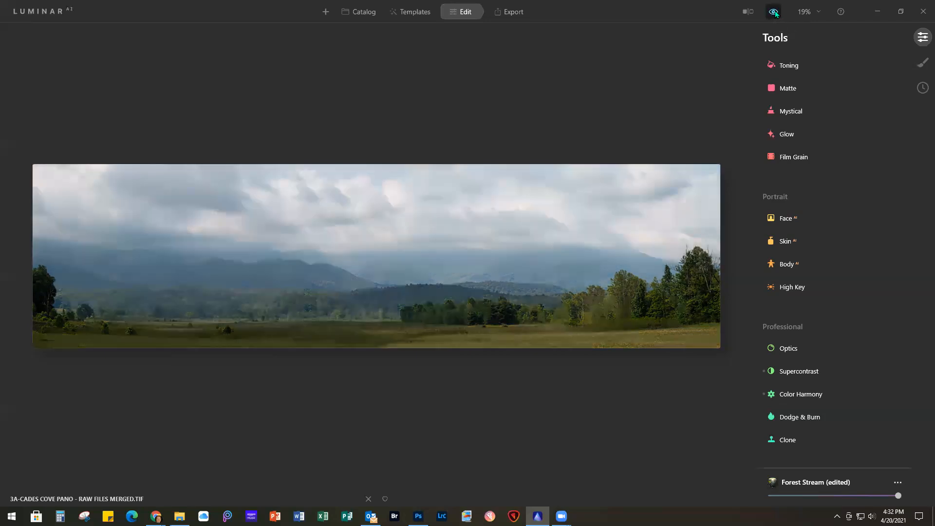
left_click(774, 12)
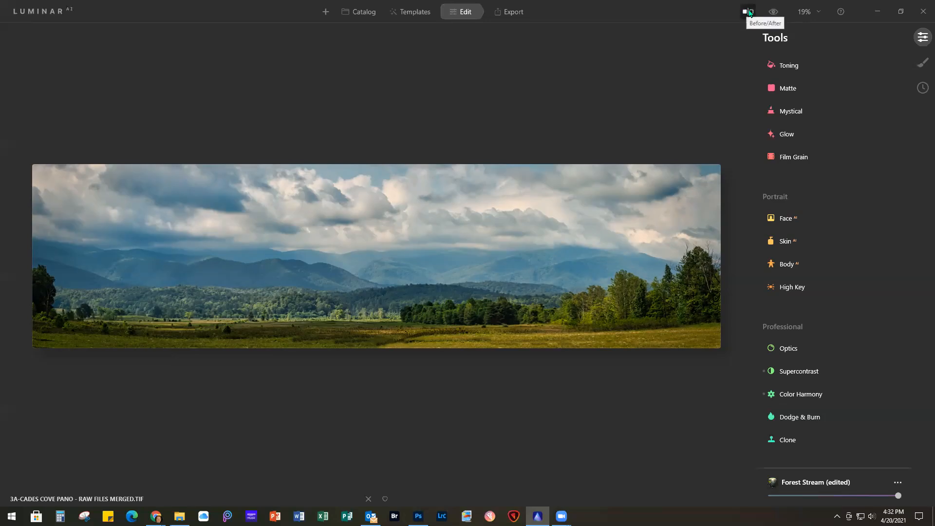
left_click(753, 11)
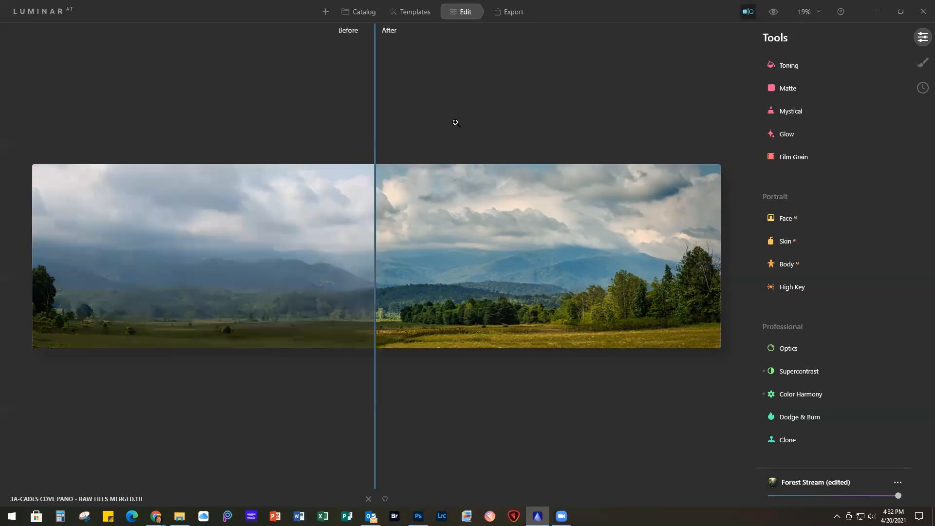
left_click_drag(376, 121, 65, 141)
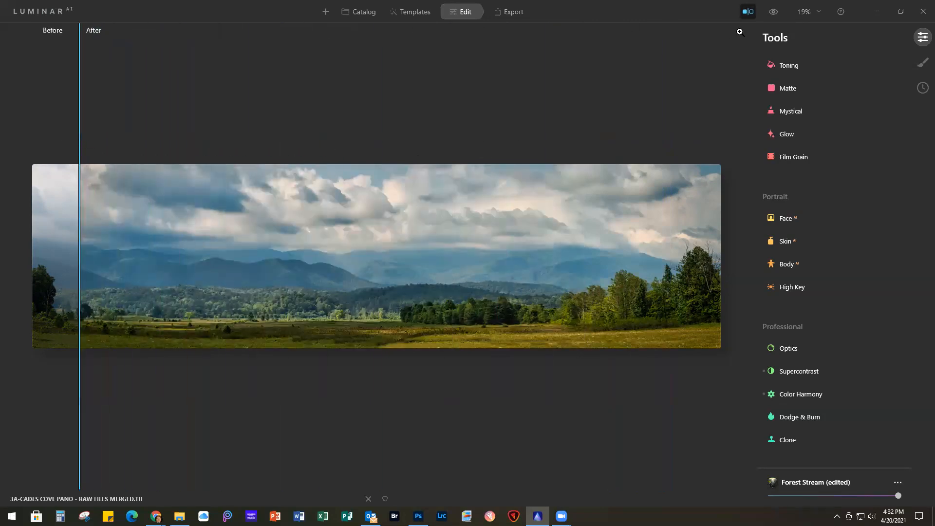
left_click(749, 13)
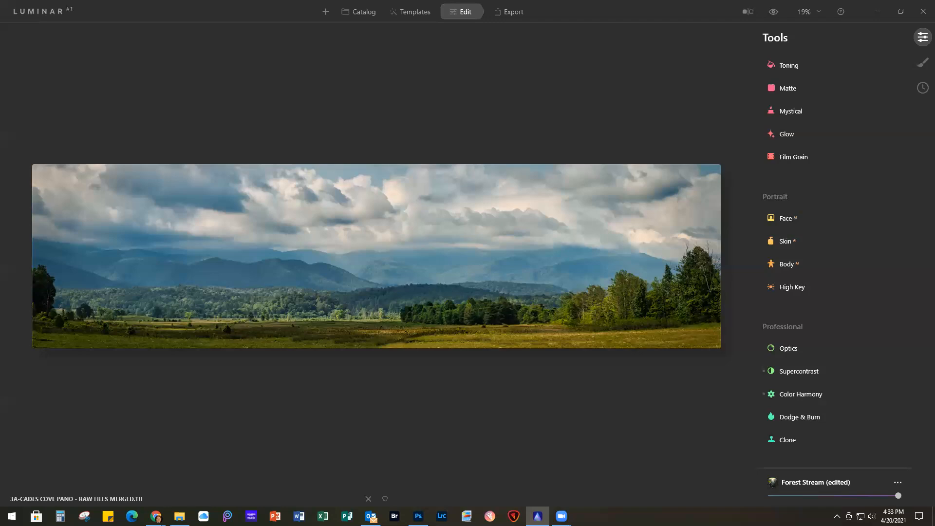
Step: Review the Structure tool's gradient mask options and display the mask overlay on the panorama
scroll(820, 264, "up", 5)
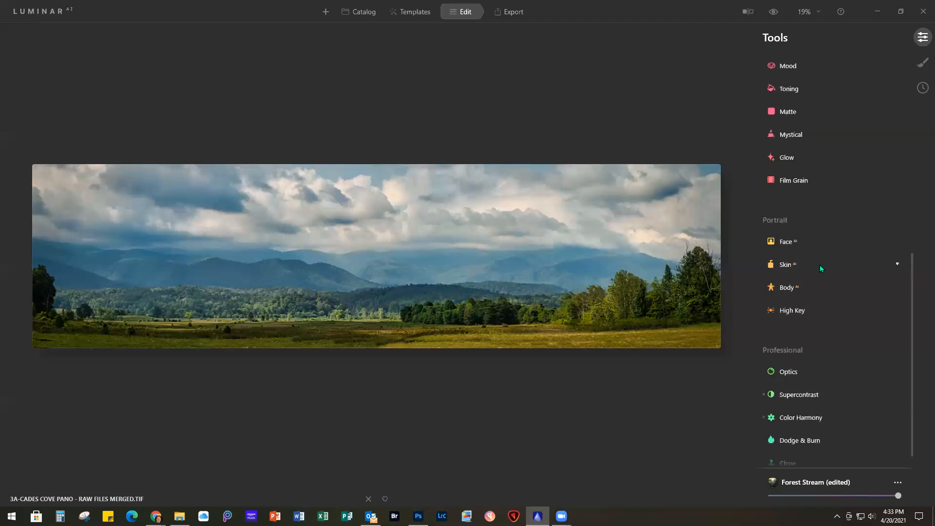
scroll(820, 265, "up", 3)
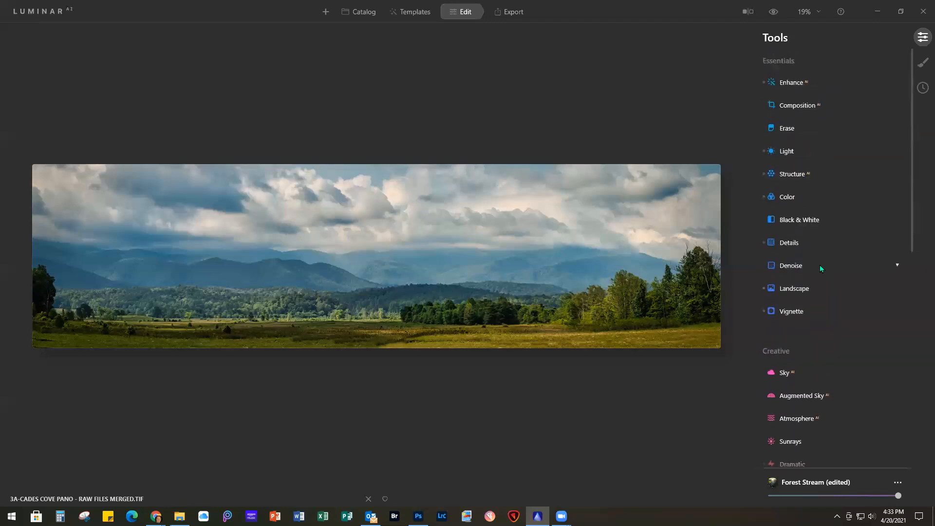
left_click(812, 198)
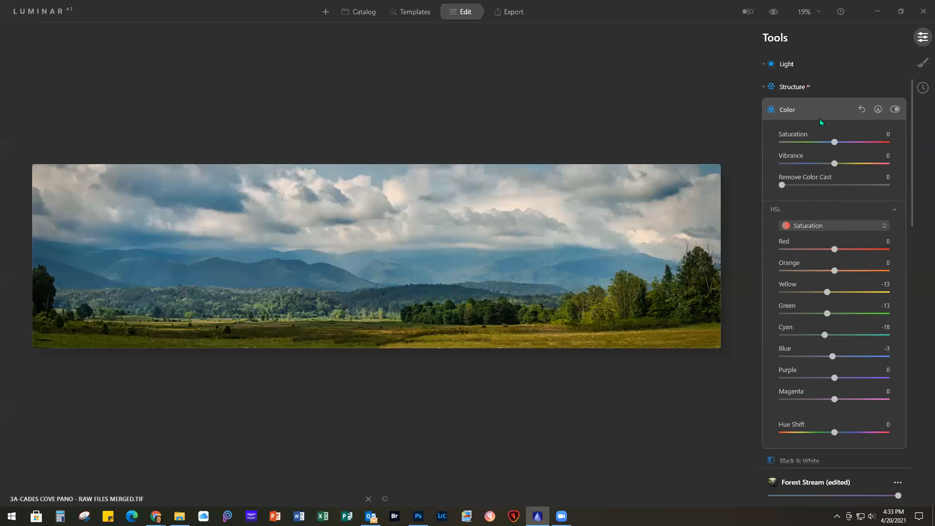
left_click(814, 86)
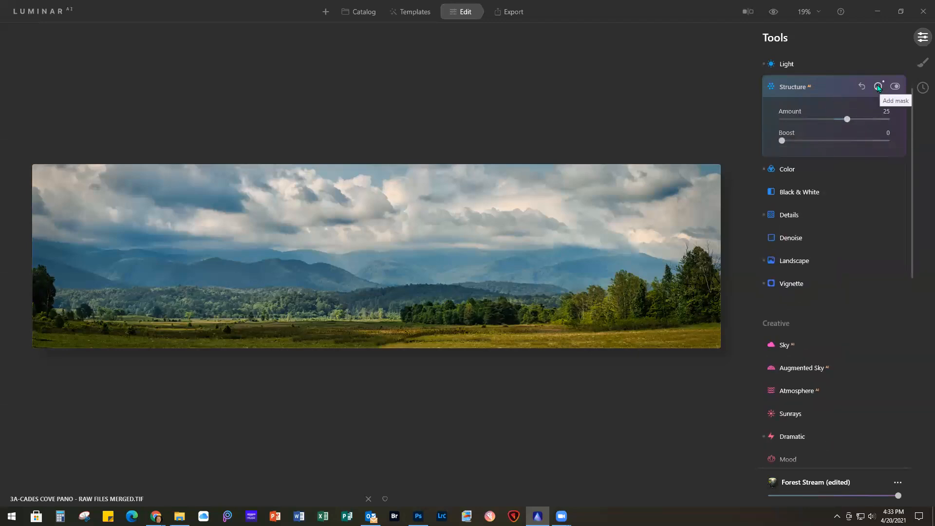
left_click(878, 87)
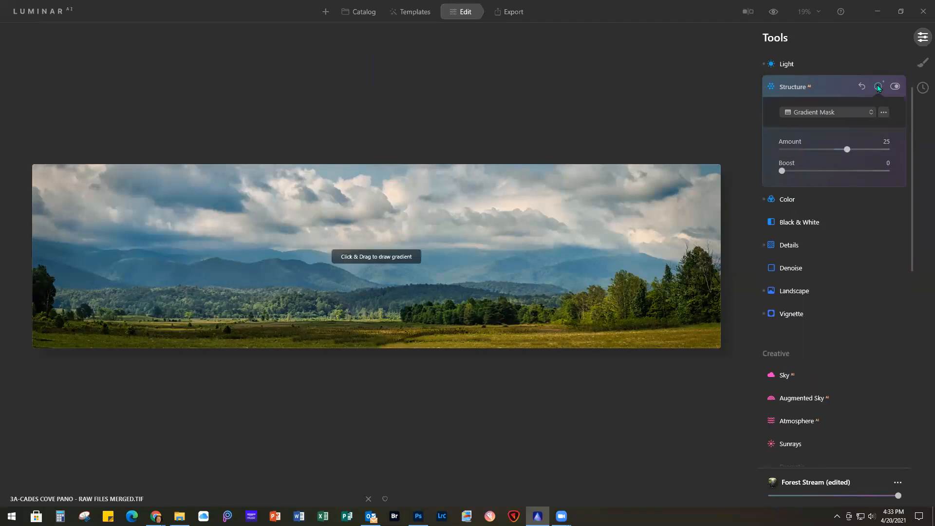
left_click(884, 112)
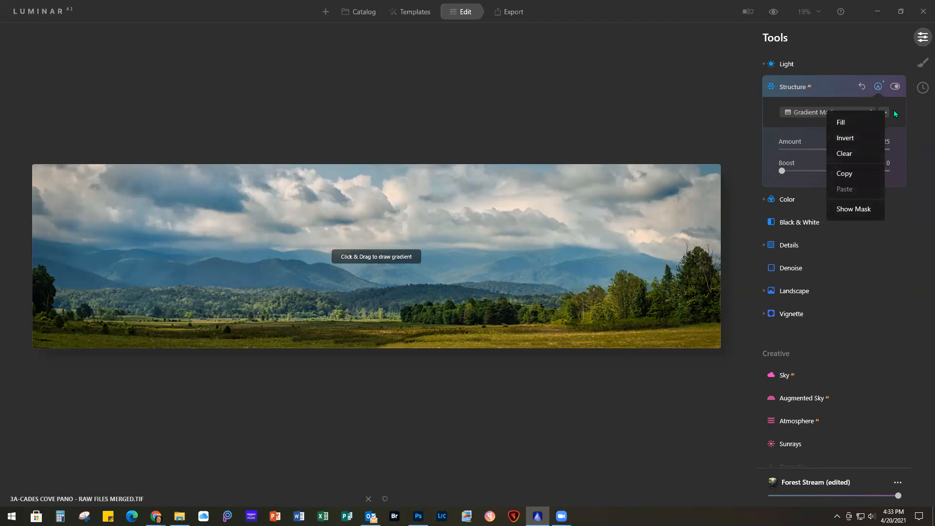
left_click(899, 115)
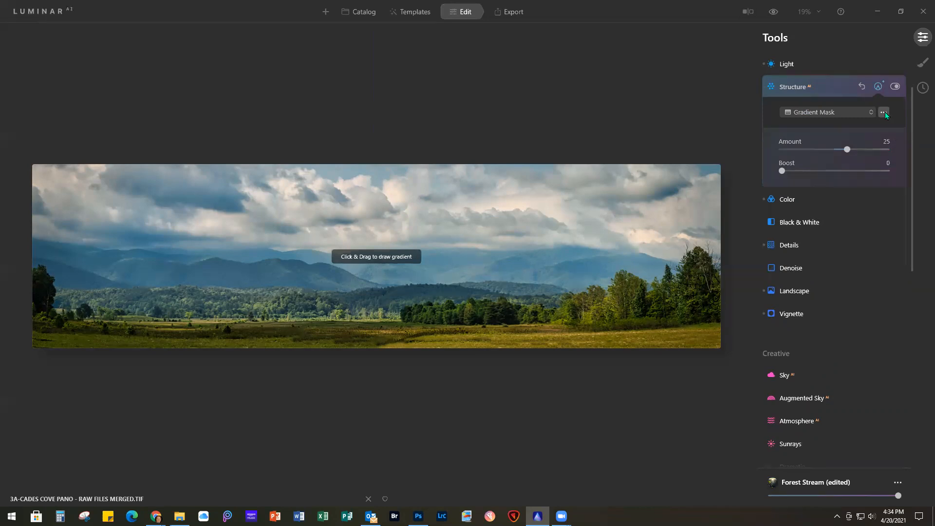
left_click(884, 112)
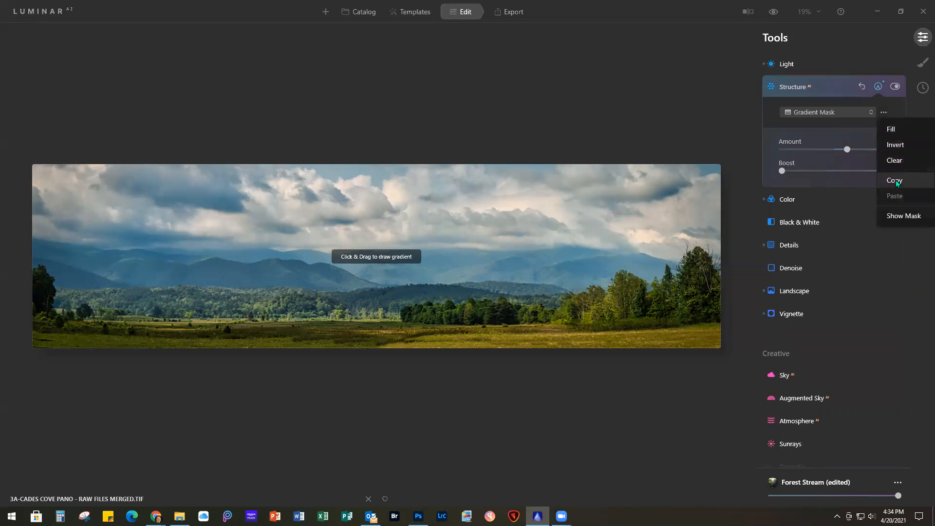
left_click(902, 216)
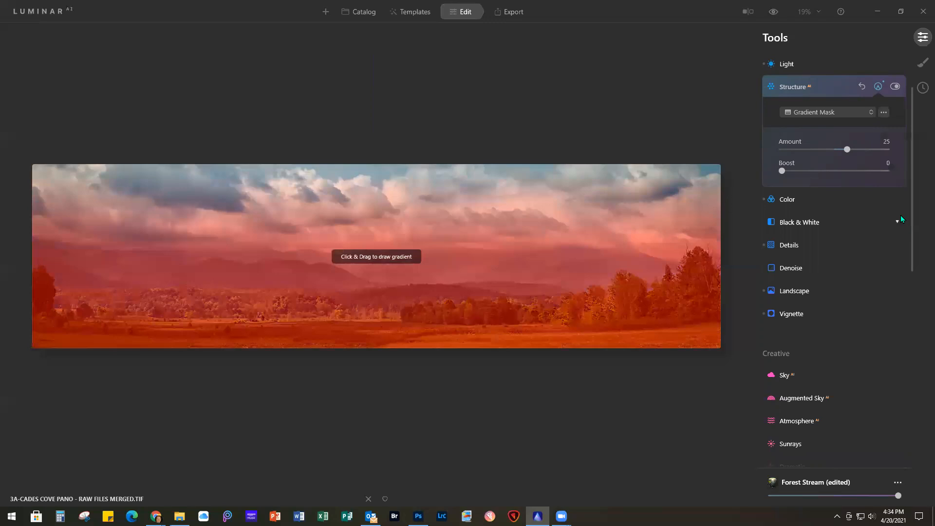
left_click(885, 112)
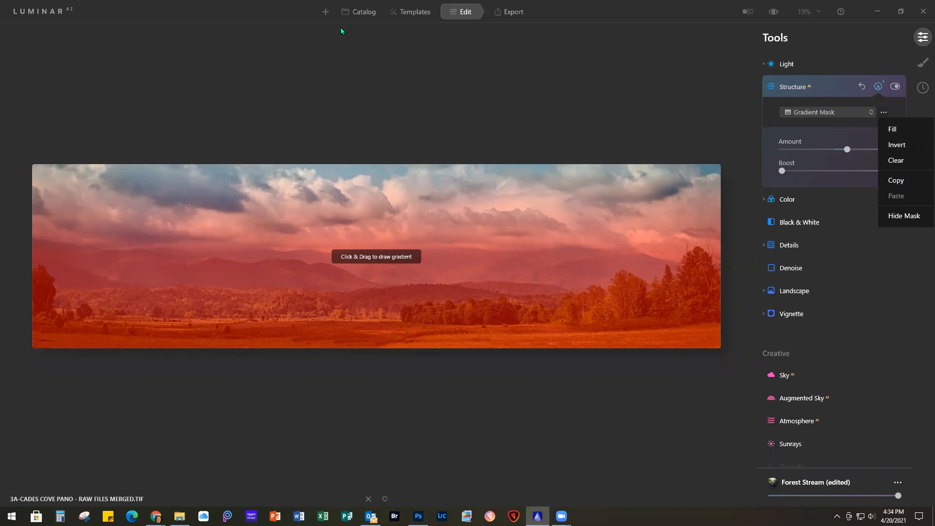
Step: Open the Barn on the Hill photo from the catalog and apply the Seoul template from the Unique Architecture collection
left_click(364, 13)
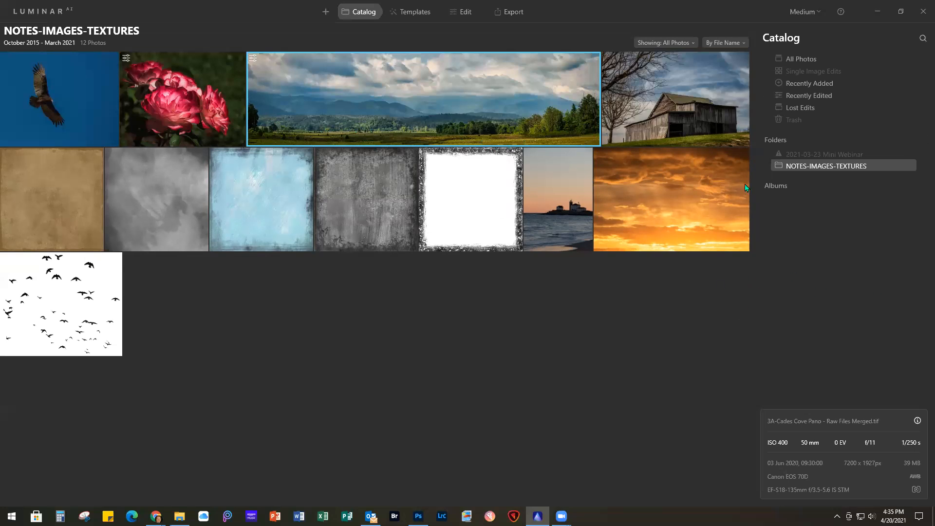
double_click(675, 101)
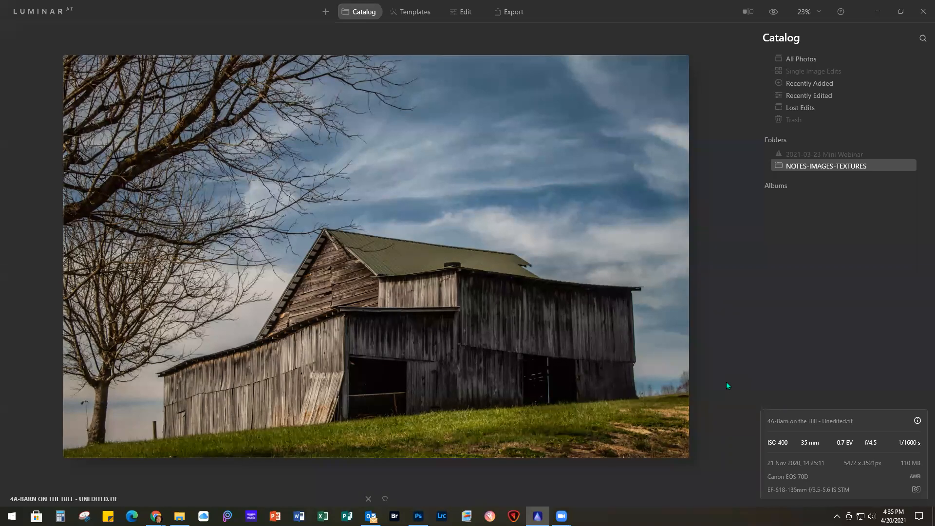
left_click(419, 10)
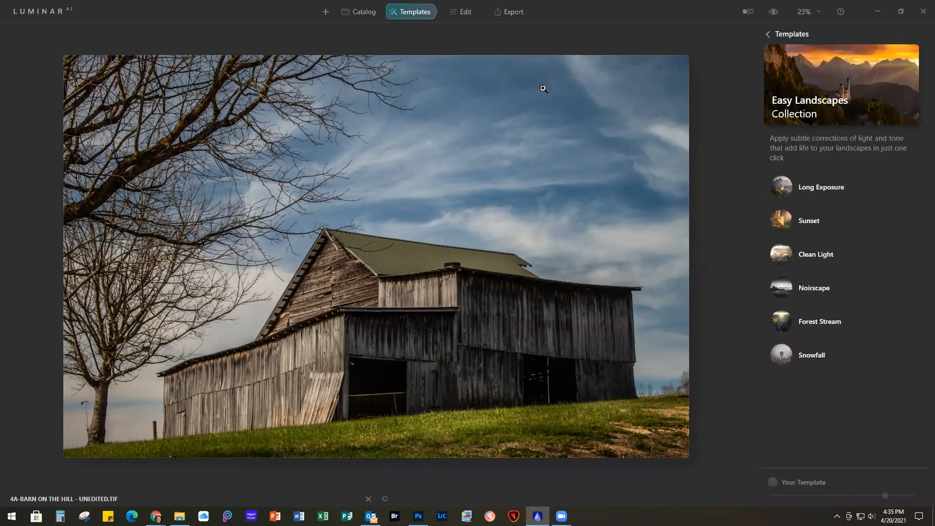
left_click(793, 34)
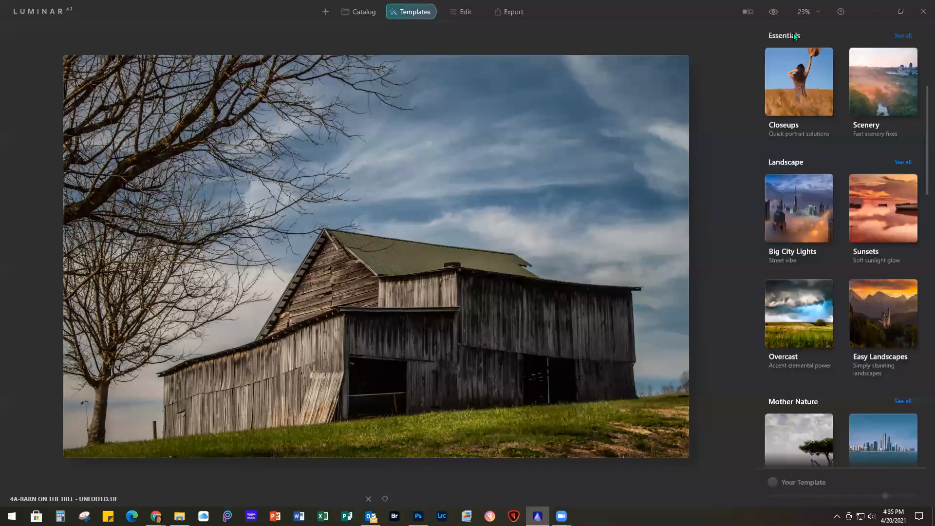
scroll(834, 241, "up", 3)
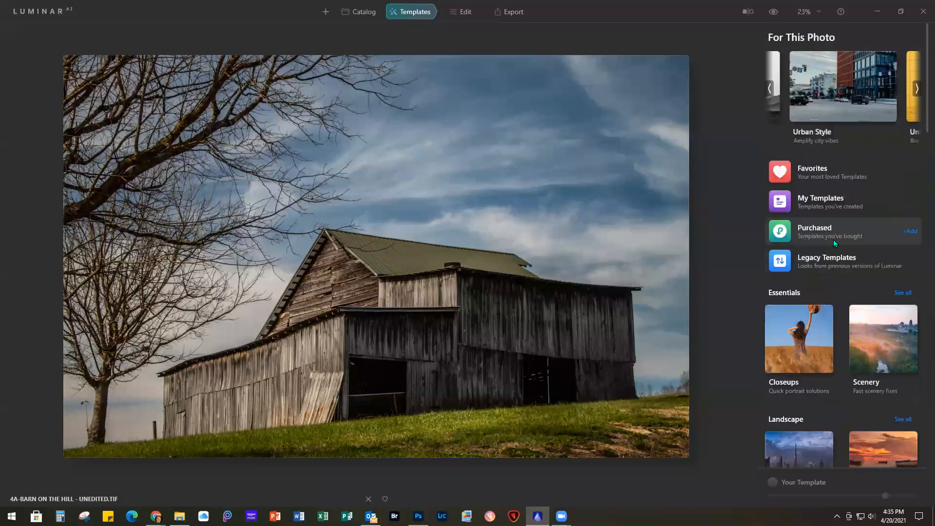
left_click(916, 90)
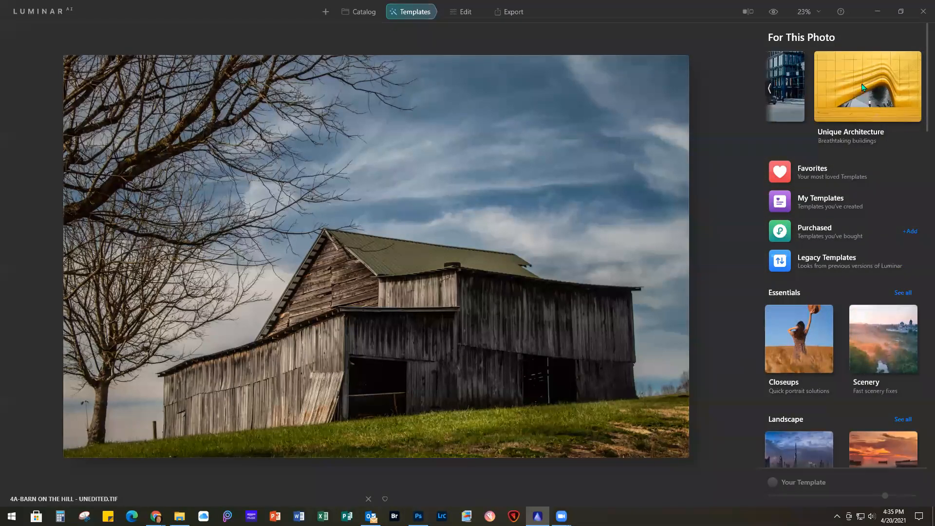
left_click(846, 81)
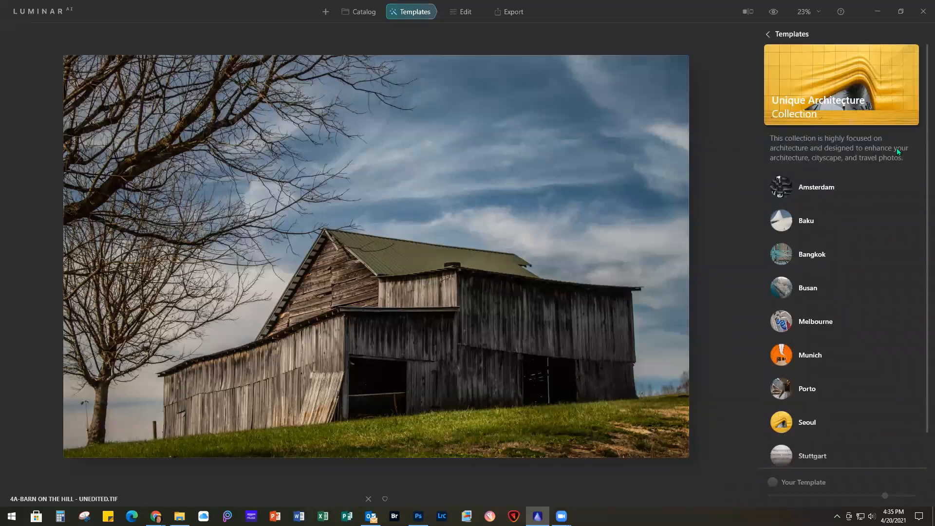
left_click(816, 425)
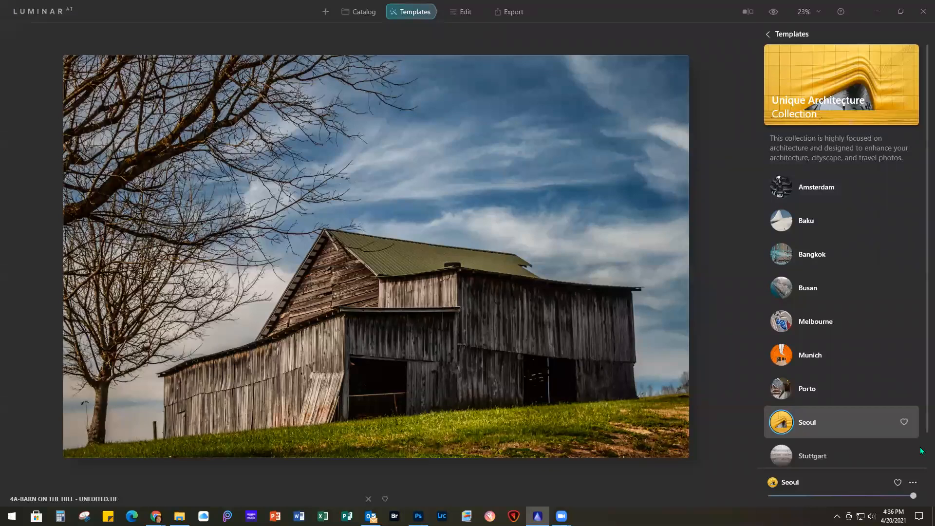
Step: Slightly reduce the strength of the Seoul template on the barn photo and switch to manual editing
left_click_drag(913, 497, 901, 499)
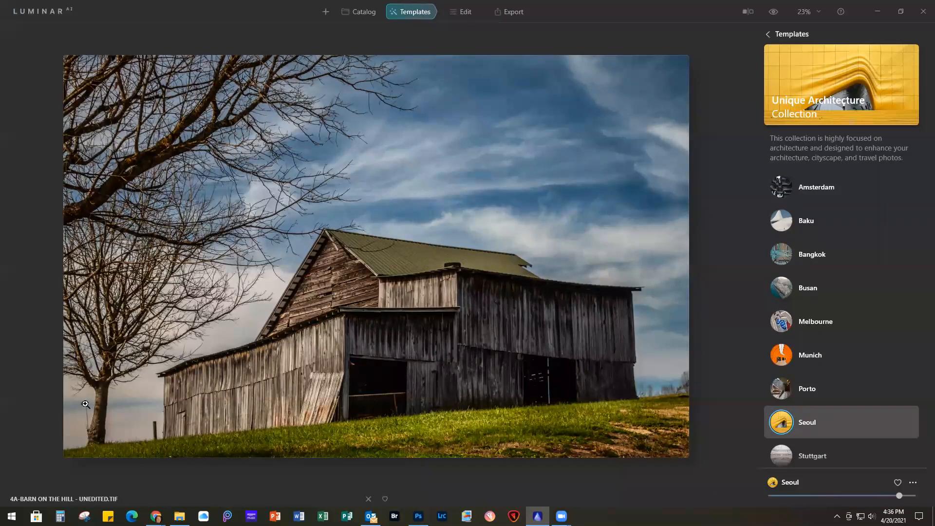
left_click(463, 11)
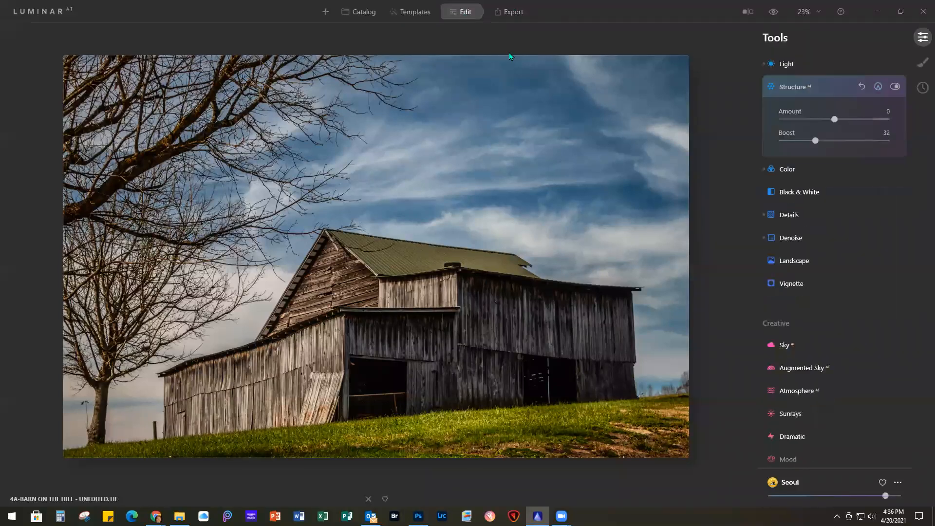
Step: Activate the Clone tool and set its brush radius to 33
scroll(864, 334, "down", 8)
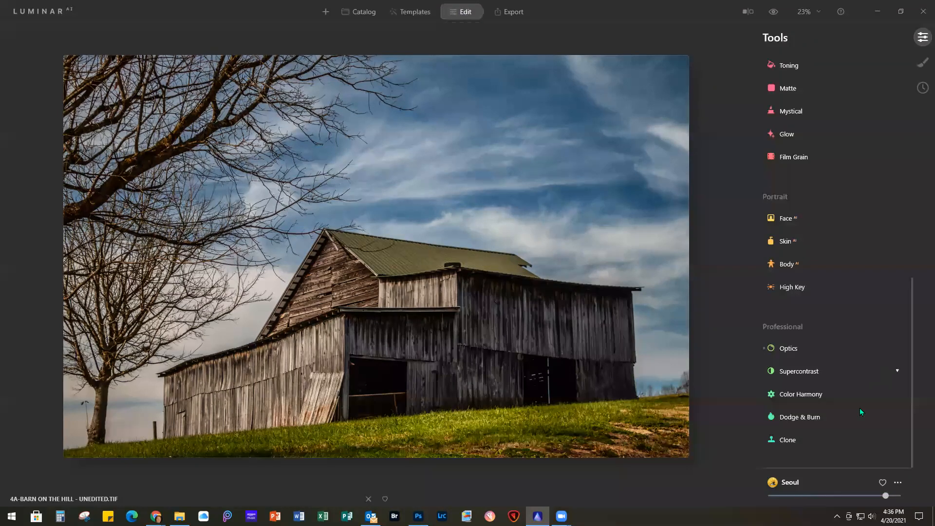
left_click(787, 440)
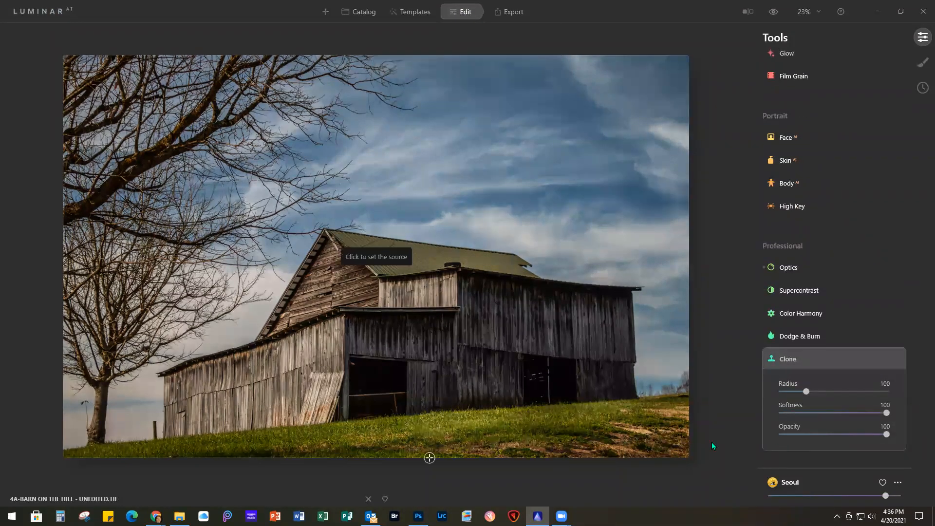
left_click_drag(804, 392, 785, 392)
Step: Try to clone nearby sky over the small fence post between the tree and the barn
left_click(146, 418)
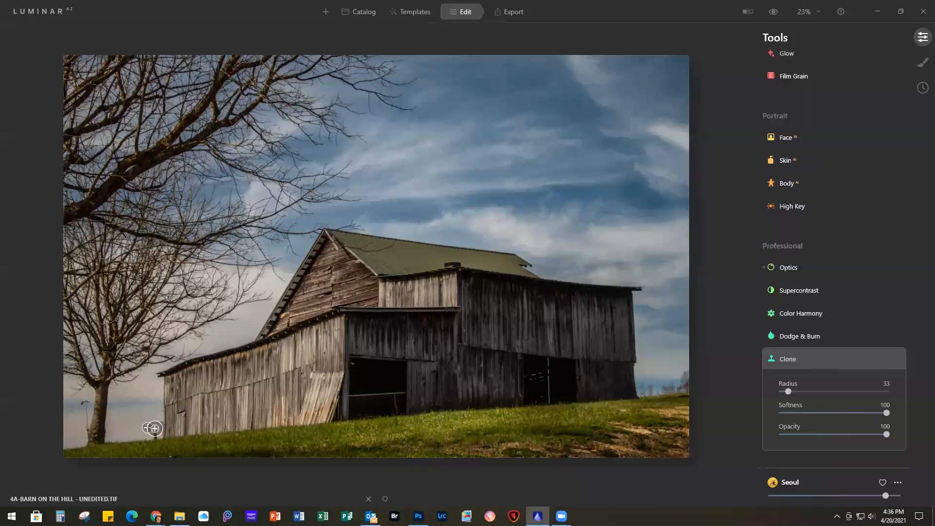
left_click(154, 435)
left_click(885, 360)
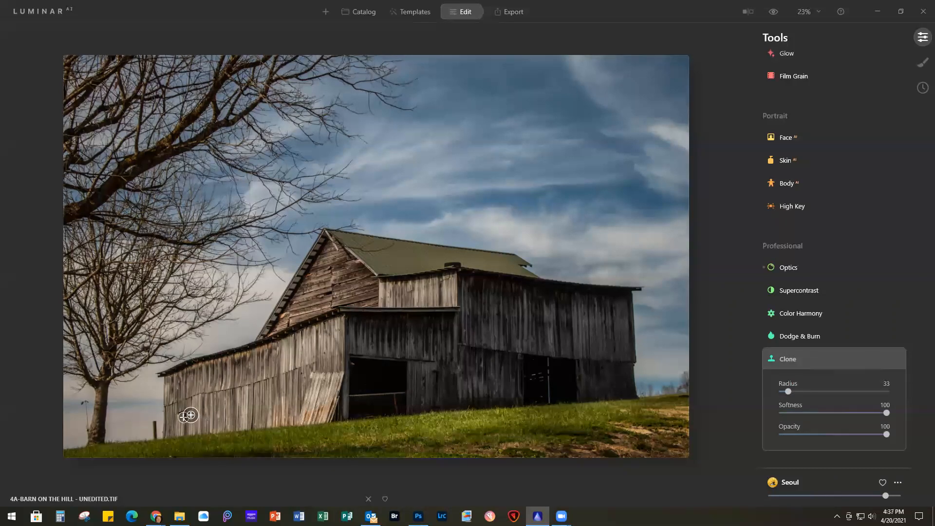
Step: Lower the Clone brush softness to 60
key("shift+bracketleft")
key("shift+bracketleft")
key("shift+bracketleft")
key("shift+bracketleft")
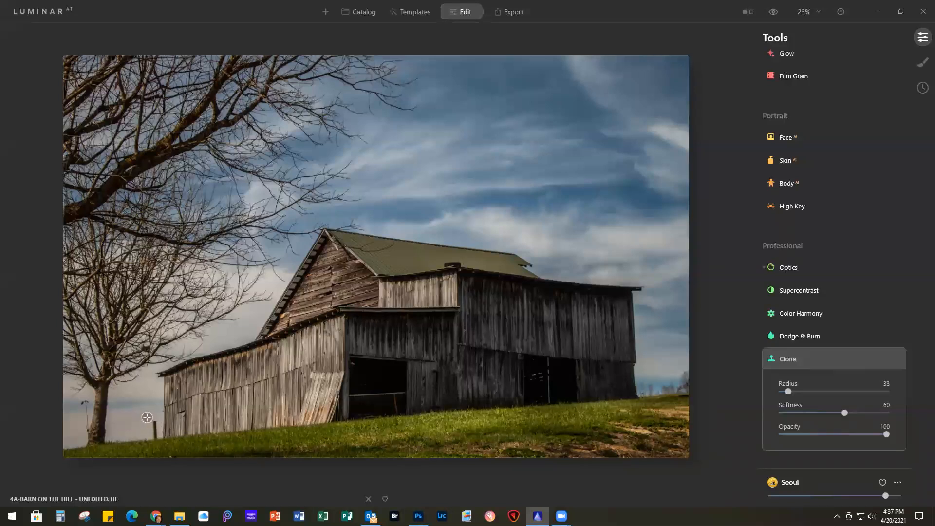
Step: Open the Dodge & Burn tool for the barn photo
left_click(847, 335)
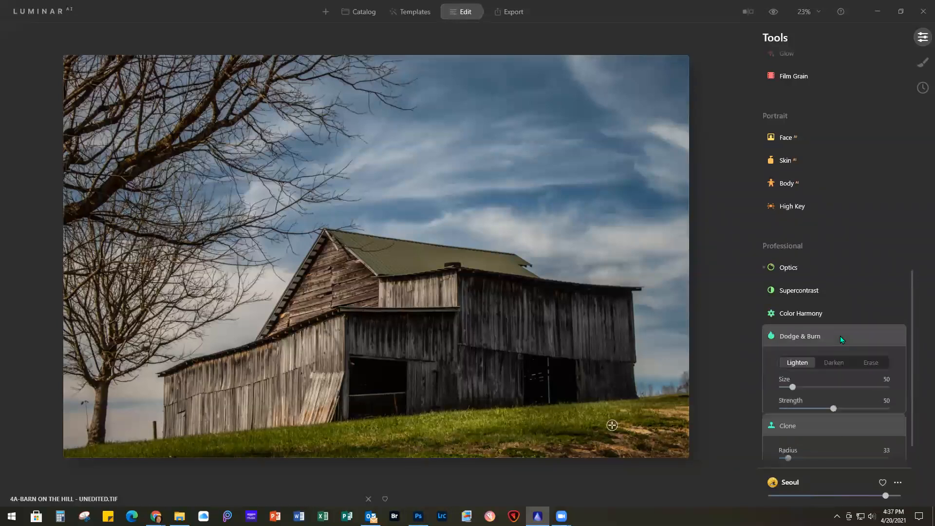
Step: Try to remove the fence post beside the barn using the Dodge & Burn Erase brush at size 14
left_click(871, 361)
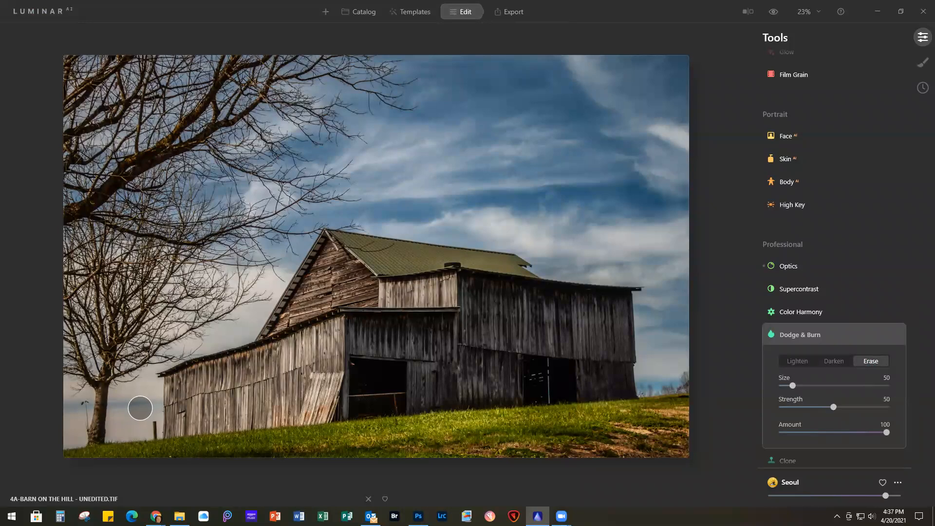
key("bracketleft")
key("bracketleft")
key("bracketleft")
key("bracketleft")
key("bracketright")
key("bracketright")
key("bracketleft")
key("bracketleft")
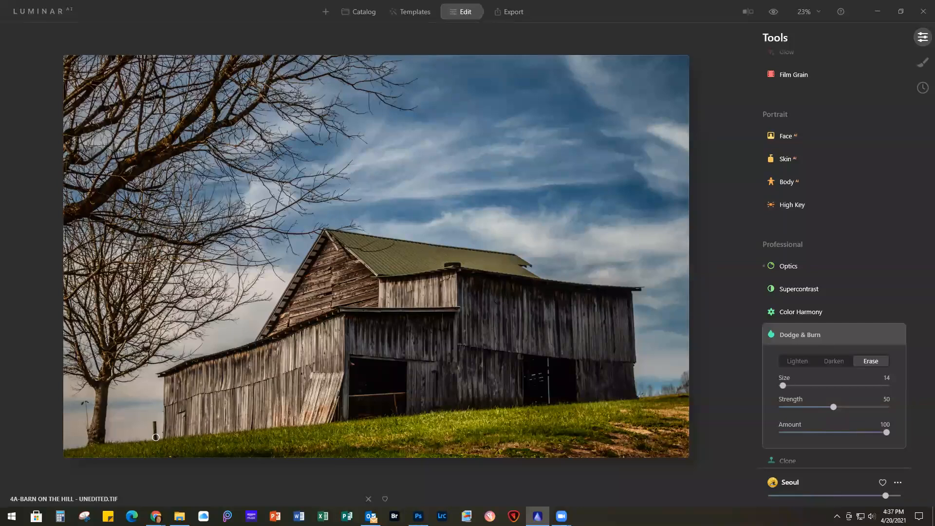
left_click(169, 458)
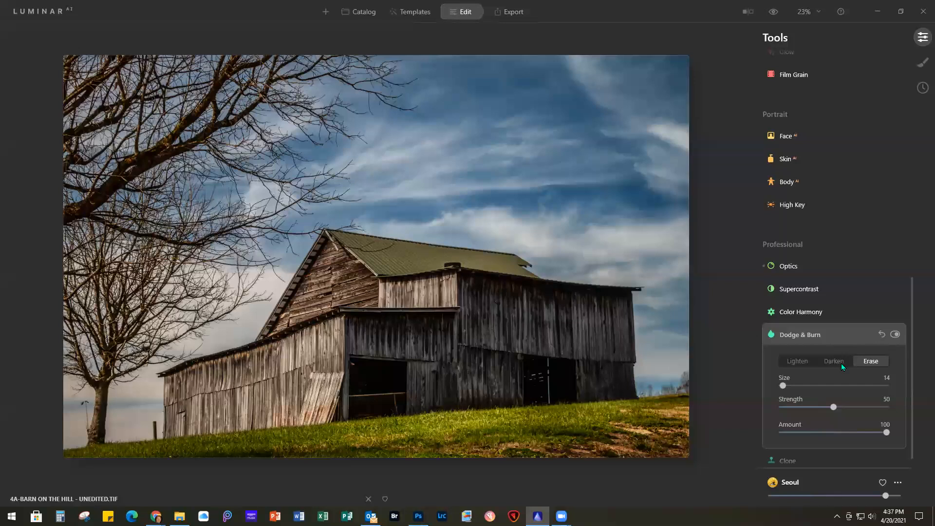
left_click(840, 332)
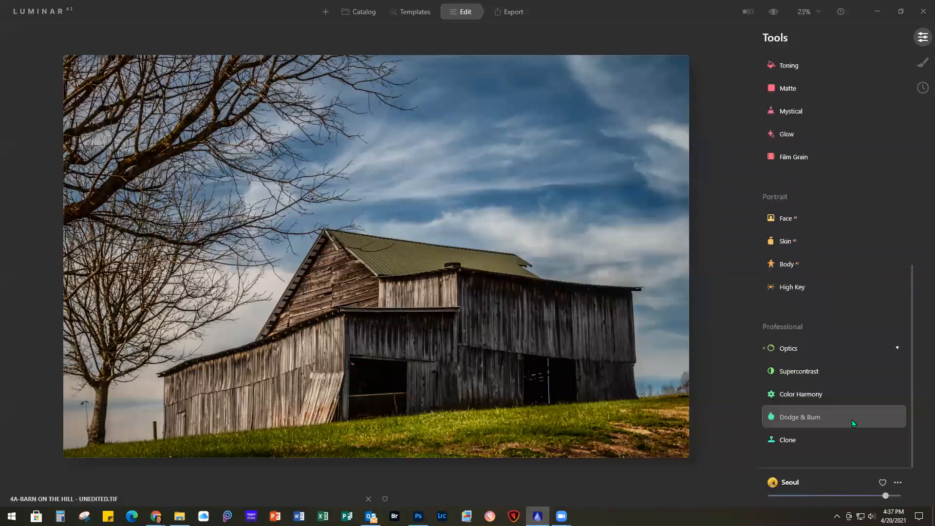
Step: Clone nearby background over the fence post beside the barn and the small object next to the tree trunk
left_click(808, 438)
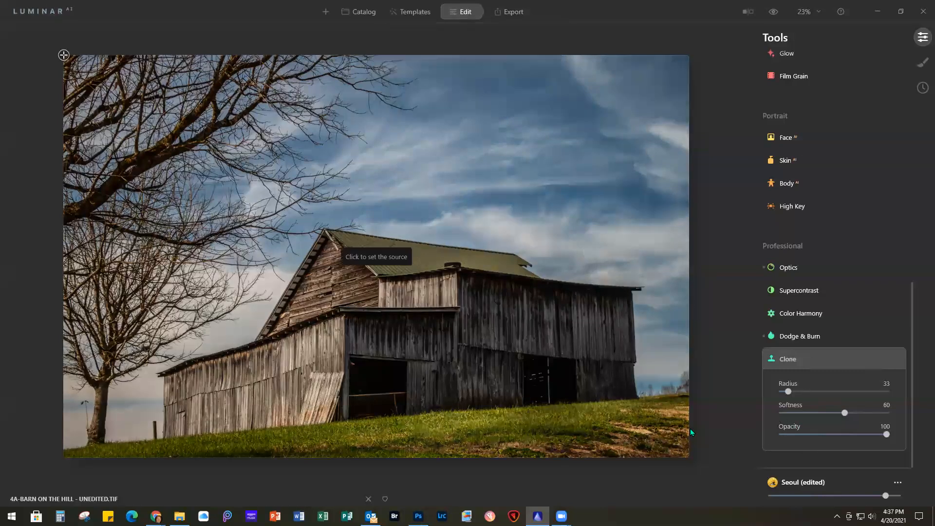
left_click(148, 418)
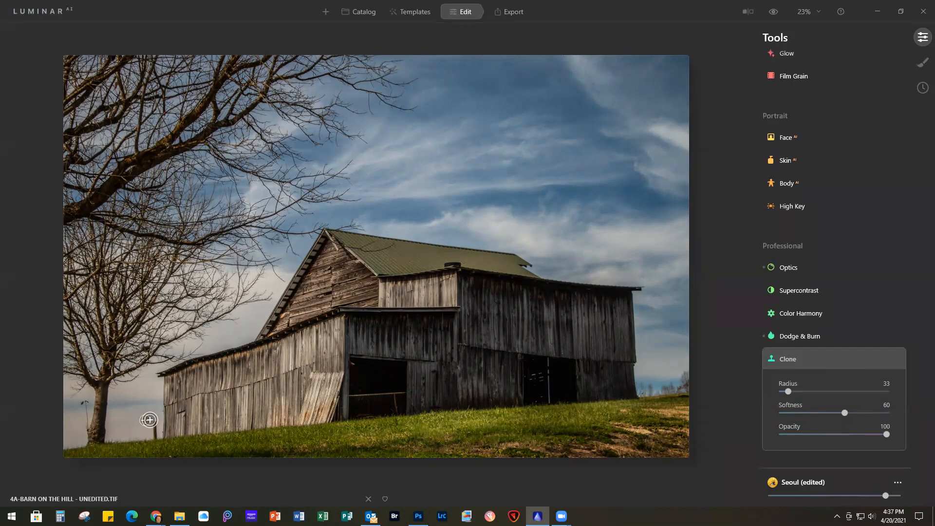
left_click(154, 435)
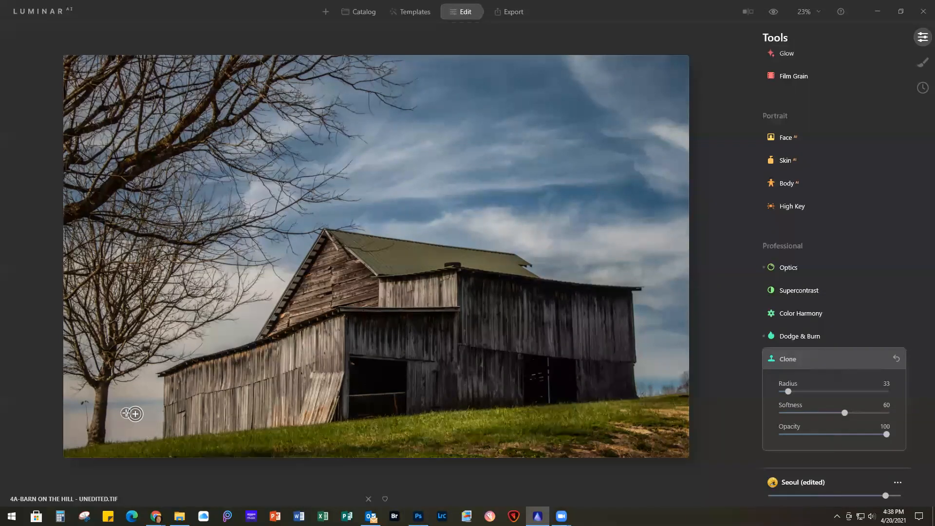
left_click(73, 406, "alt")
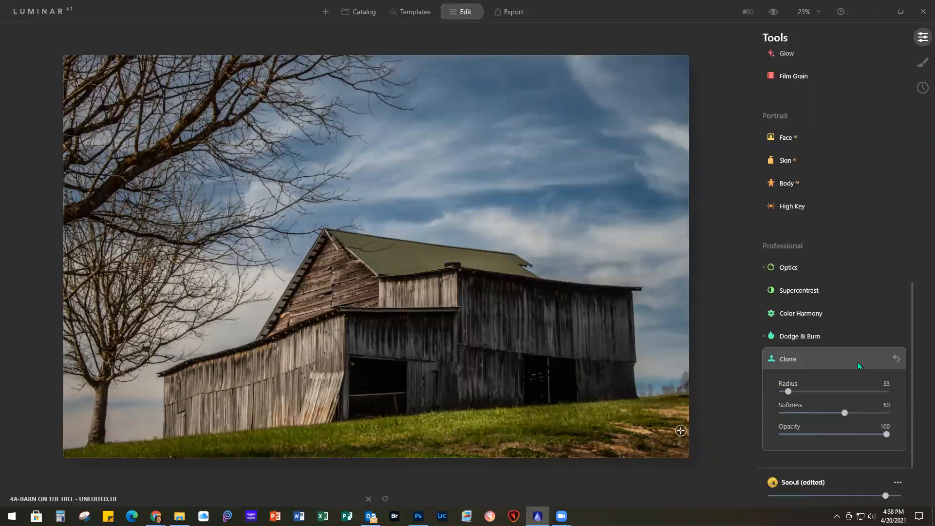
left_click(832, 359)
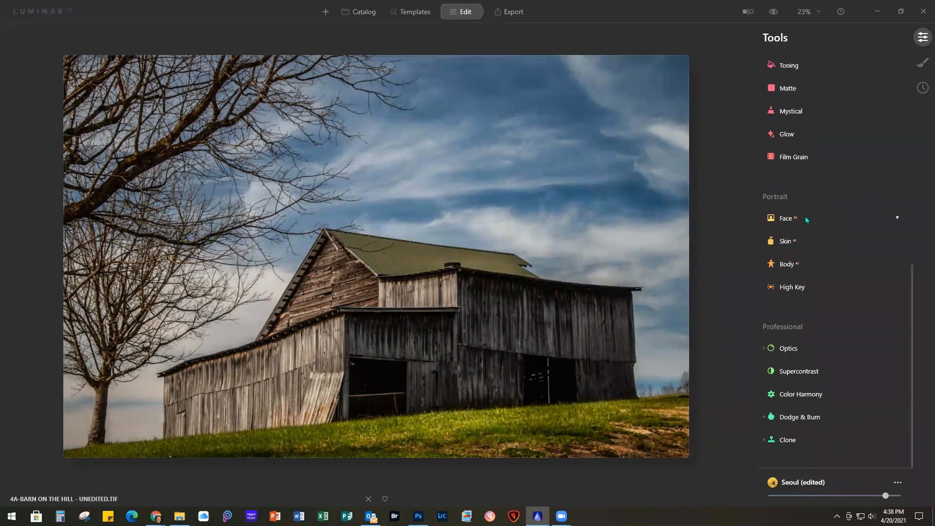
Step: In the Enhance AI adjustments, set Accent to 51 and Sky Enhancer to 17
scroll(805, 219, "up", 3)
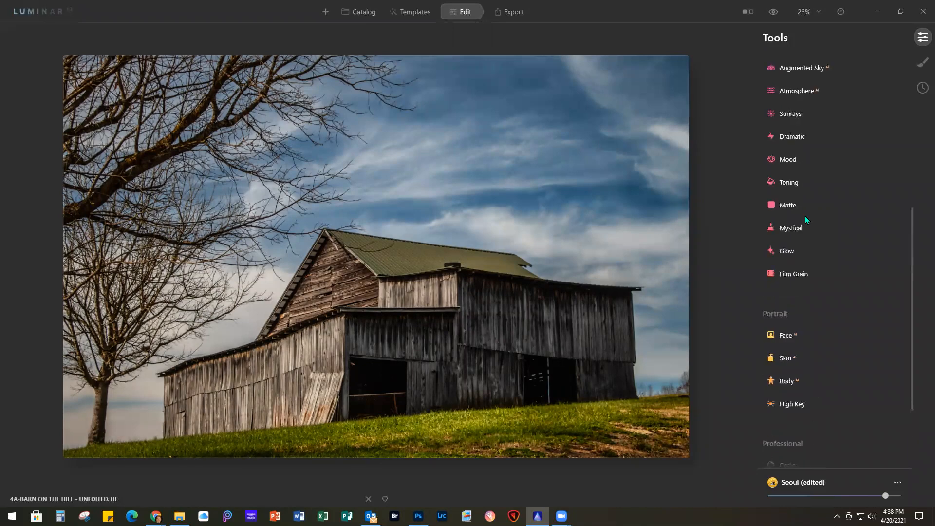
scroll(805, 218, "up", 6)
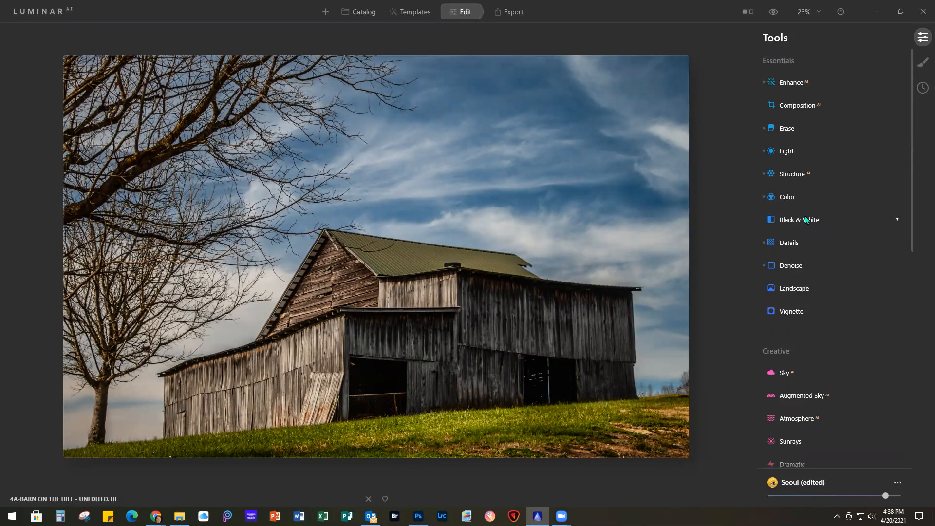
left_click(834, 82)
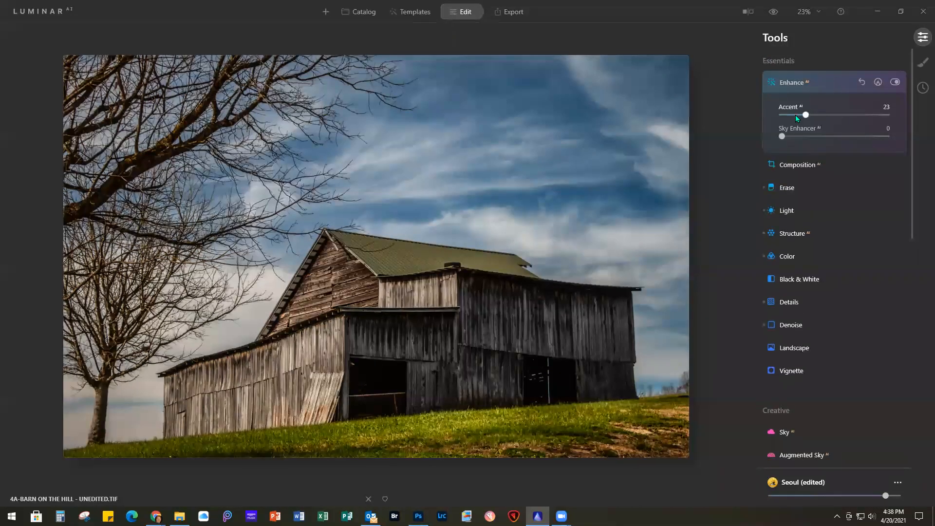
left_click_drag(806, 116, 836, 116)
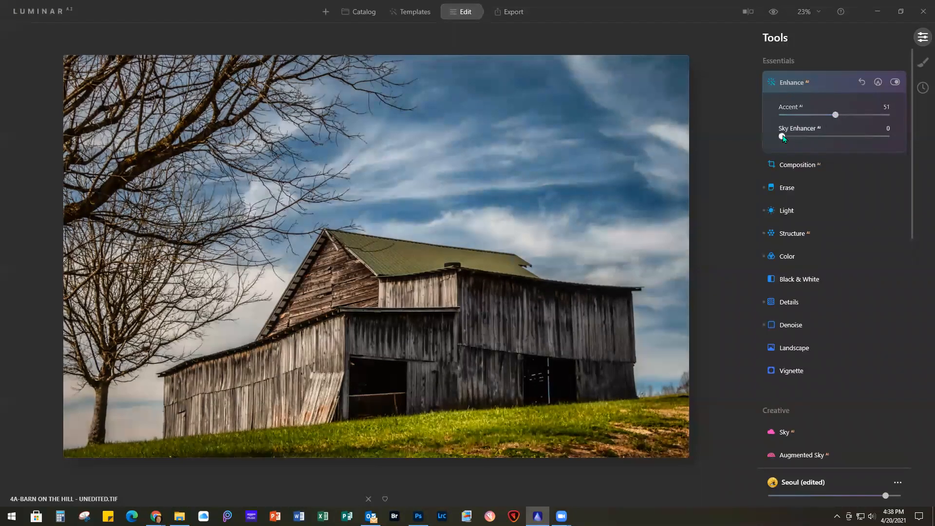
left_click_drag(782, 137, 800, 139)
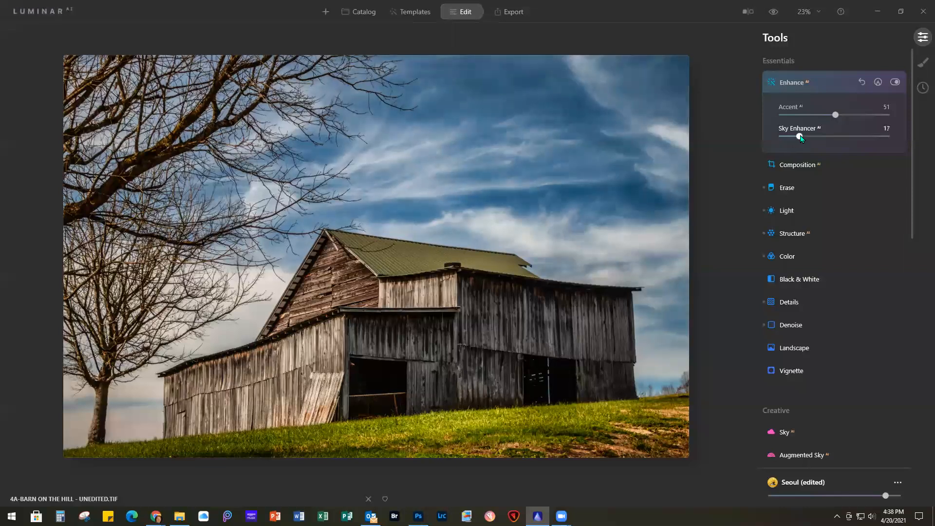
Step: In the Light adjustments, set Smart Contrast to 18, Highlights to -7 and Shadows to 47
left_click(811, 187)
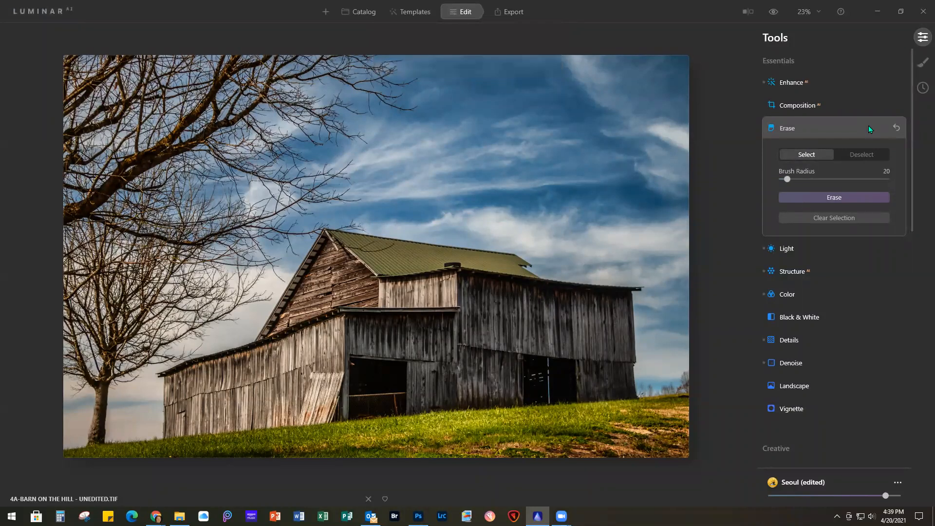
left_click(811, 252)
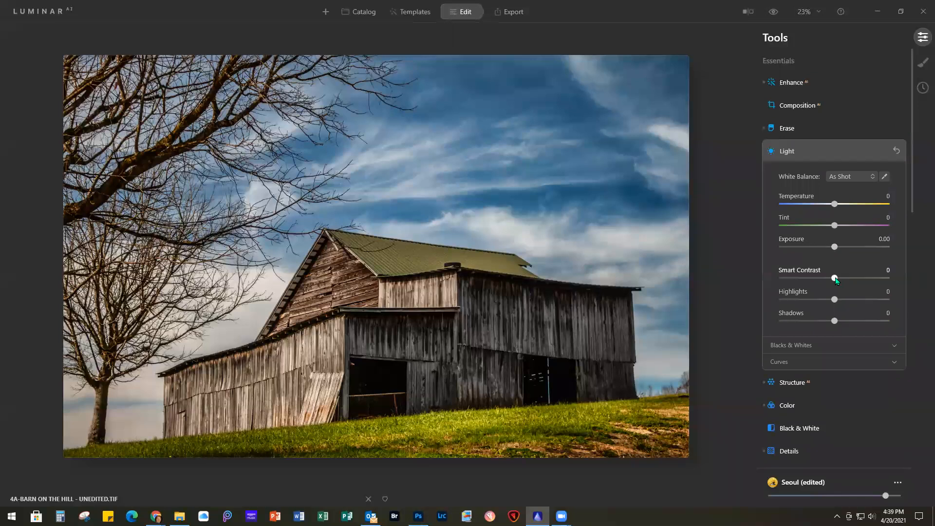
left_click_drag(835, 278, 845, 281)
left_click_drag(836, 300, 830, 300)
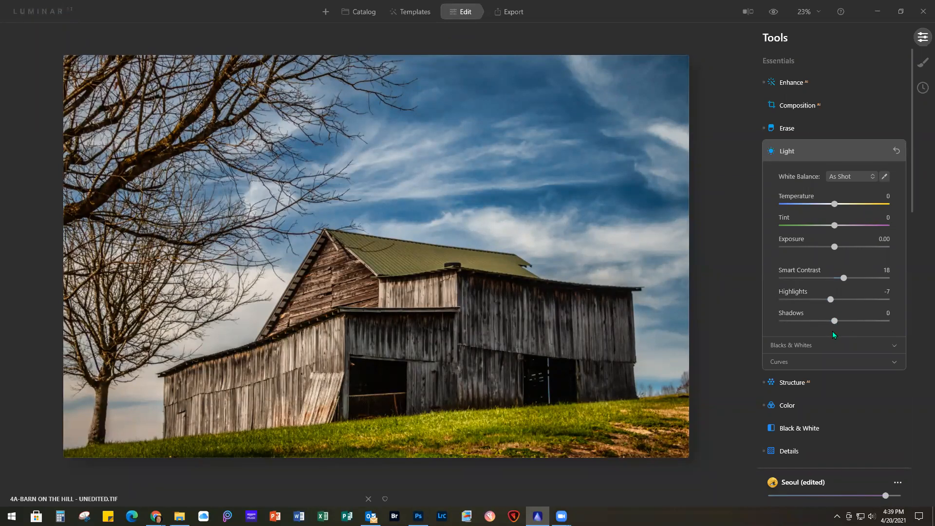
left_click_drag(855, 323, 860, 323)
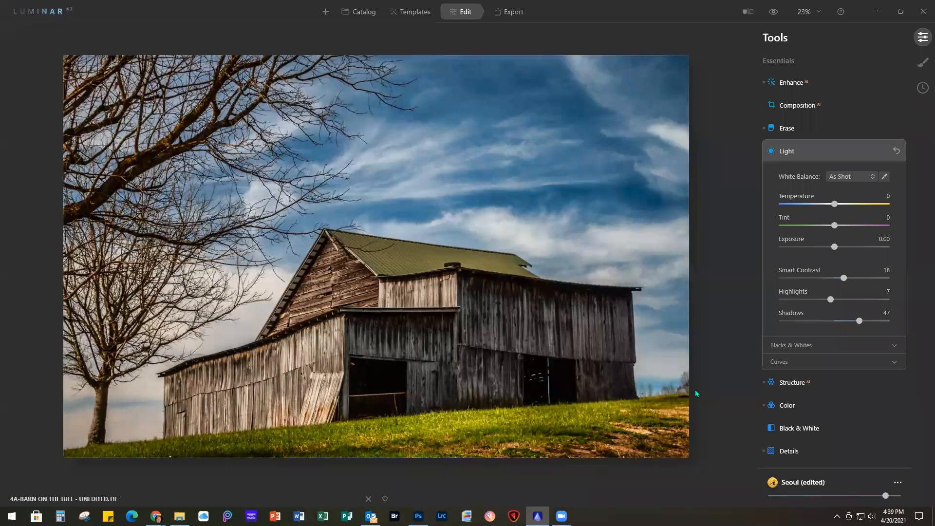
Step: Raise the Structure AI Amount moderately above zero, leaving Boost as it is
left_click(832, 378)
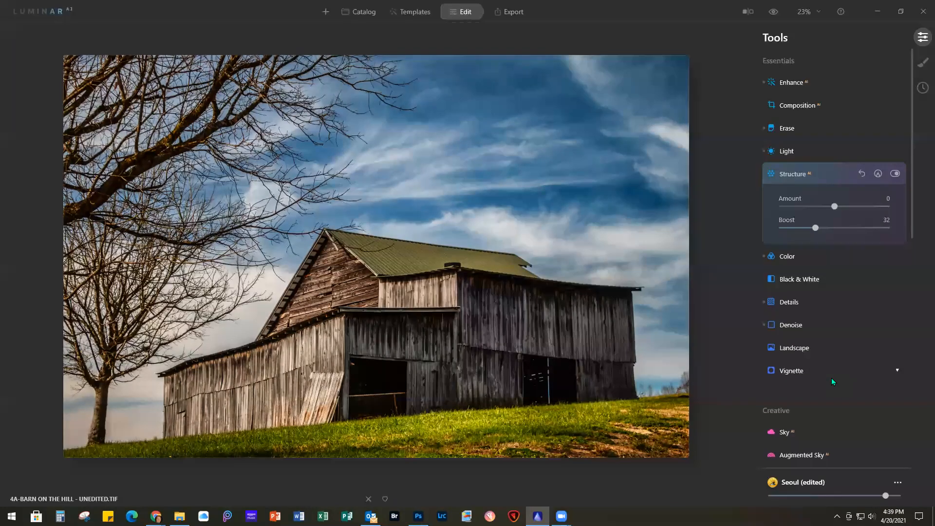
left_click_drag(834, 206, 846, 207)
Step: In the Color HSL saturation settings, set Blue to -13, Cyan to -7 and Yellow to -25, and lower Green
left_click(817, 257)
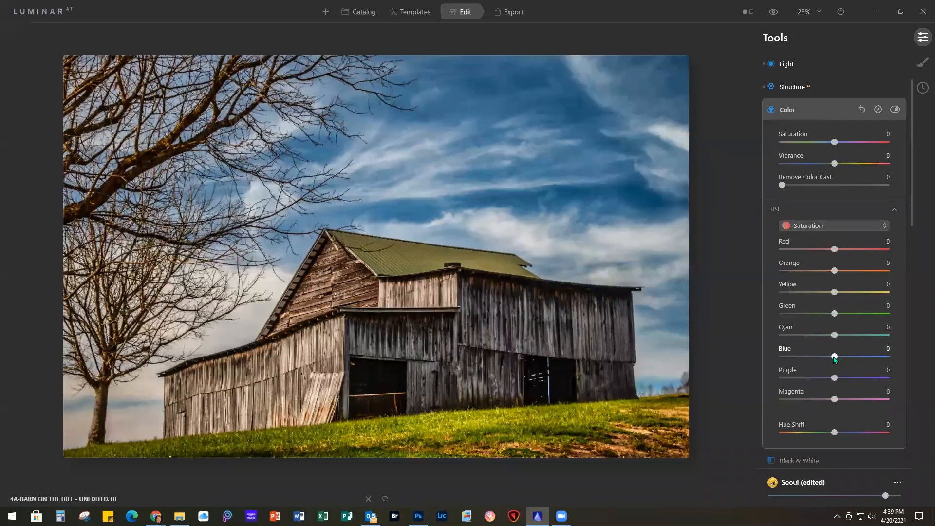
left_click_drag(834, 359, 828, 360)
left_click_drag(834, 335, 830, 336)
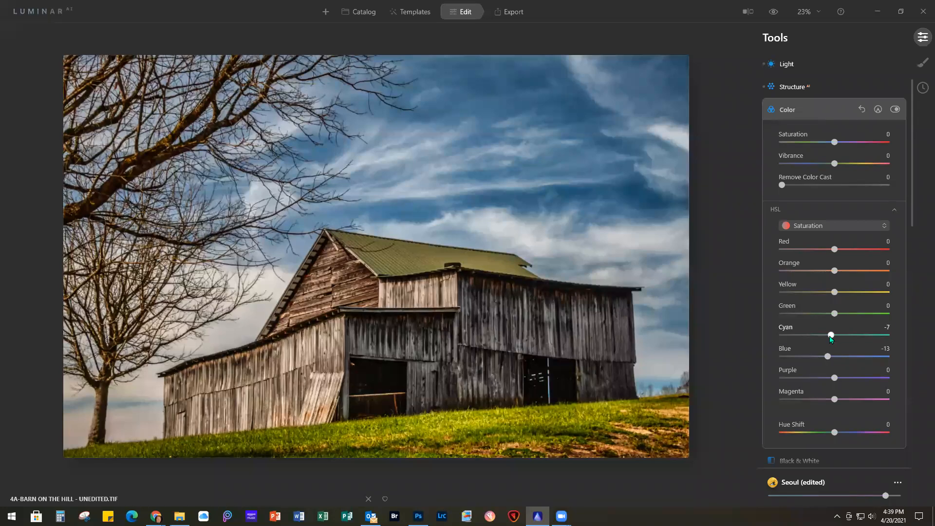
left_click_drag(835, 294, 821, 294)
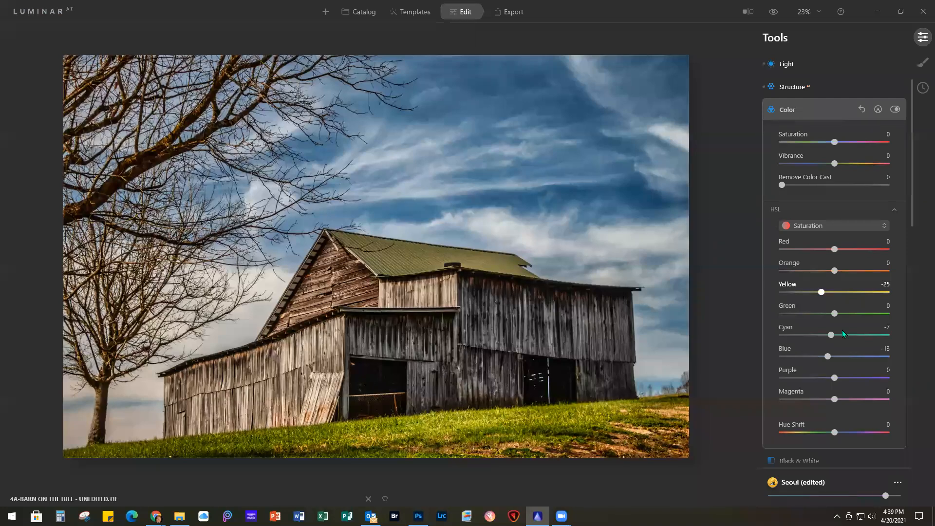
left_click_drag(826, 314, 823, 317)
Step: In the Details adjustments, set Small Details to 26, Medium Details to 21 and Large Details to 45
scroll(857, 331, "down", 3)
left_click(800, 344)
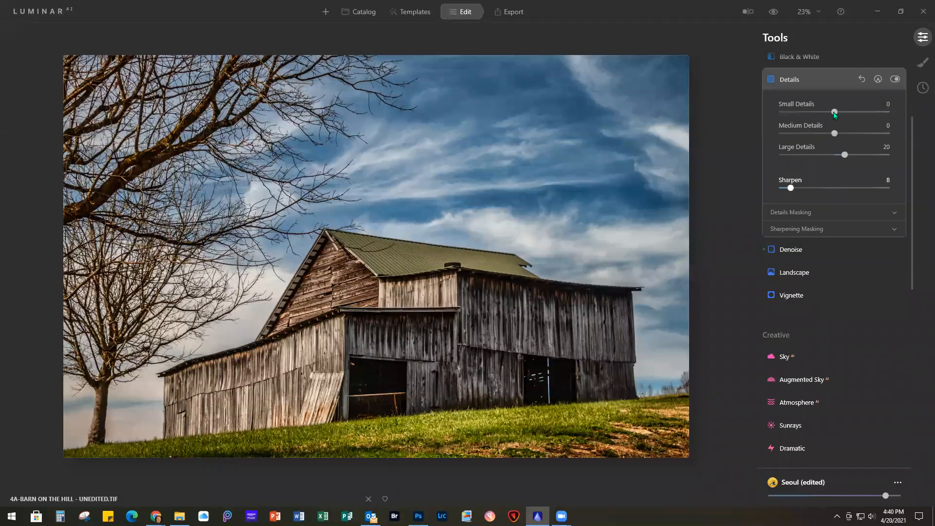
left_click_drag(834, 112, 846, 135)
left_click_drag(852, 155, 861, 155)
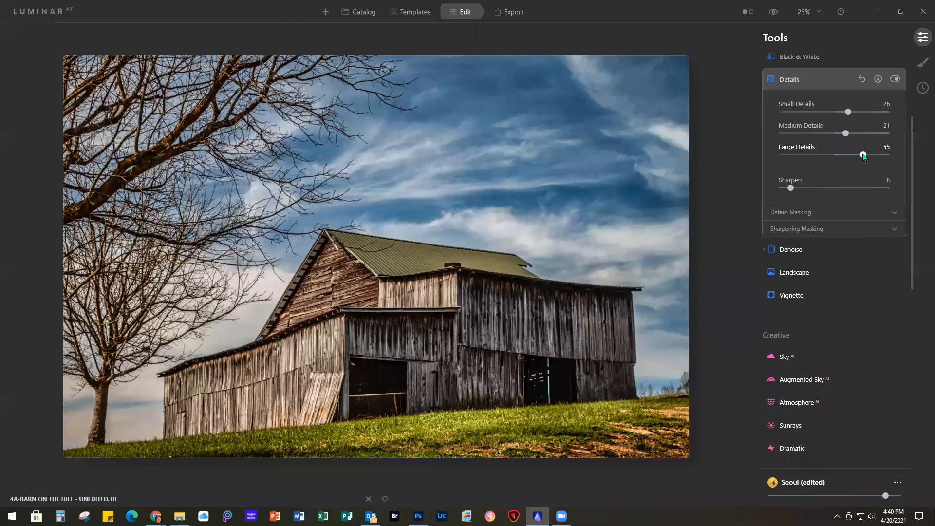
left_click_drag(861, 155, 858, 157)
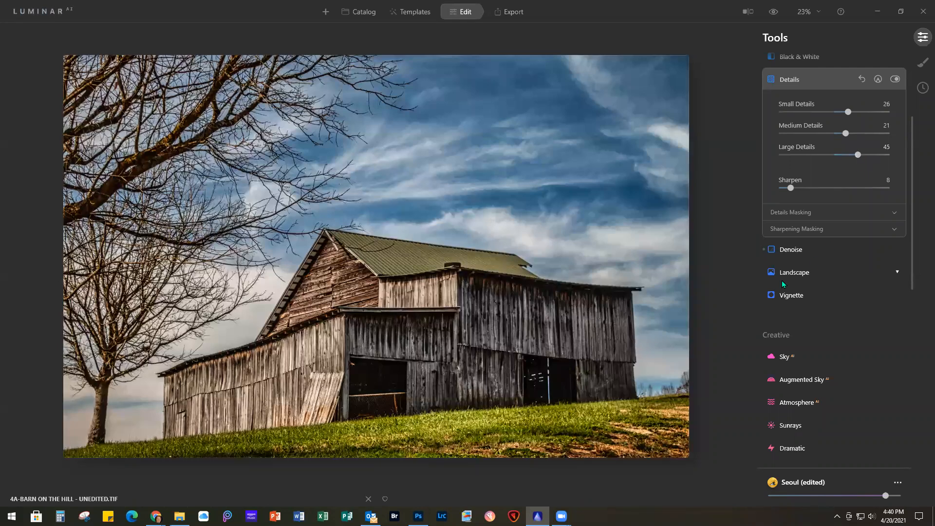
Step: In the Denoise adjustments, set Luminosity Denoise to 24 and Color Denoise to 34, and raise the advanced Boost
left_click(818, 255)
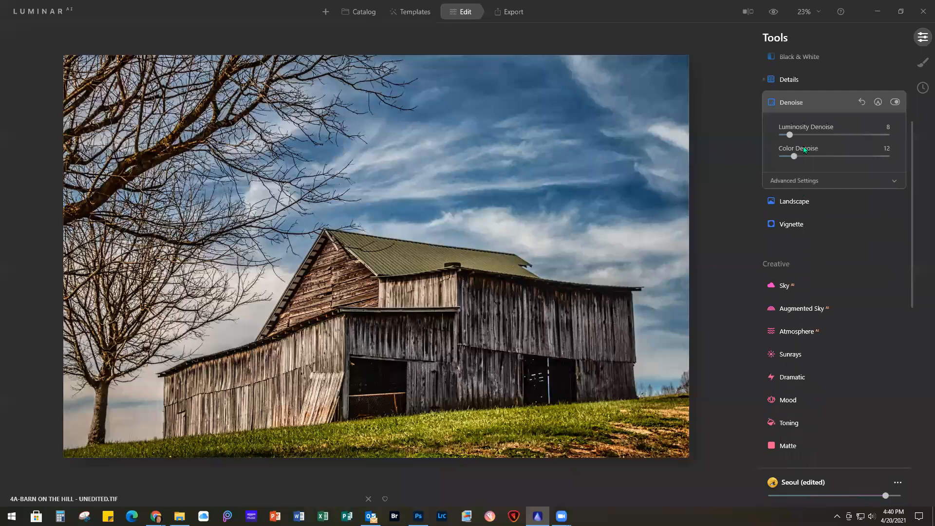
left_click_drag(802, 135, 808, 136)
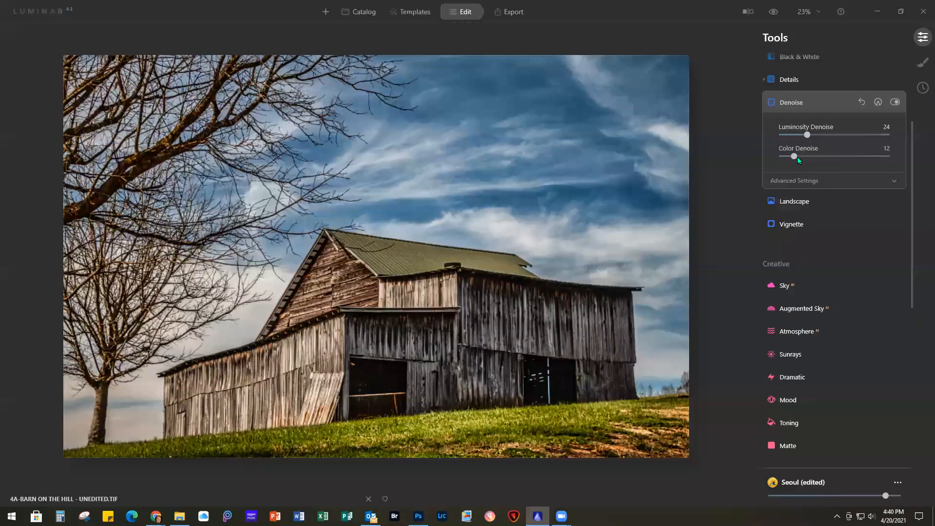
left_click_drag(816, 160, 818, 160)
left_click(831, 180)
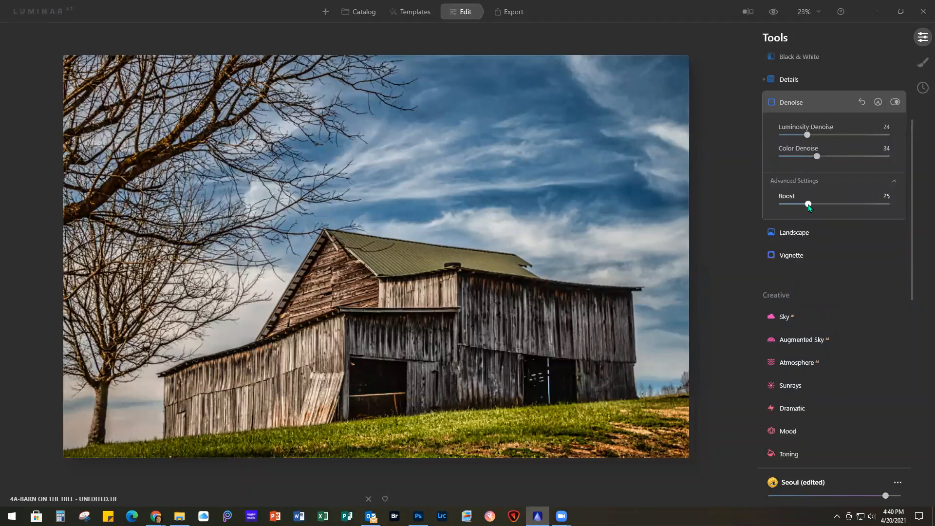
left_click_drag(823, 203, 825, 204)
Step: Add a dark vignette with Amount -41 and Feather 41
left_click(815, 256)
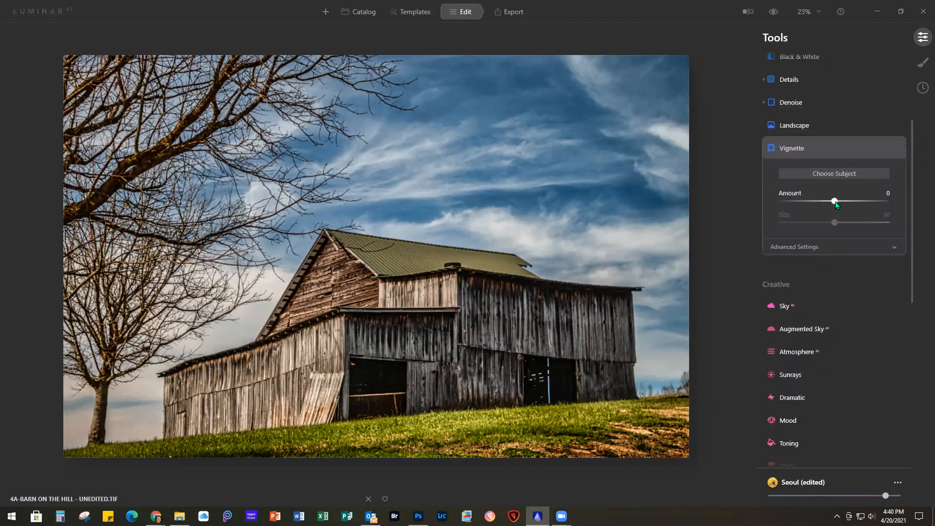
left_click_drag(825, 203, 814, 203)
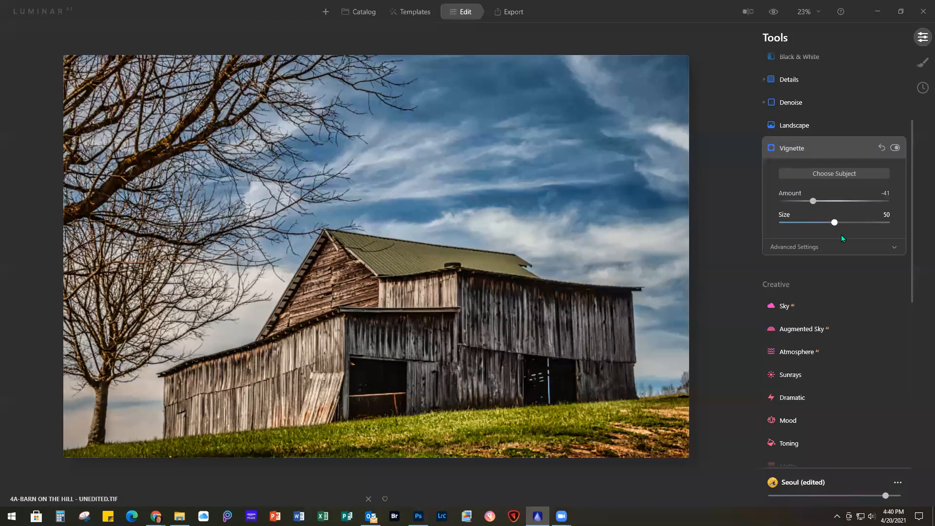
left_click(819, 249)
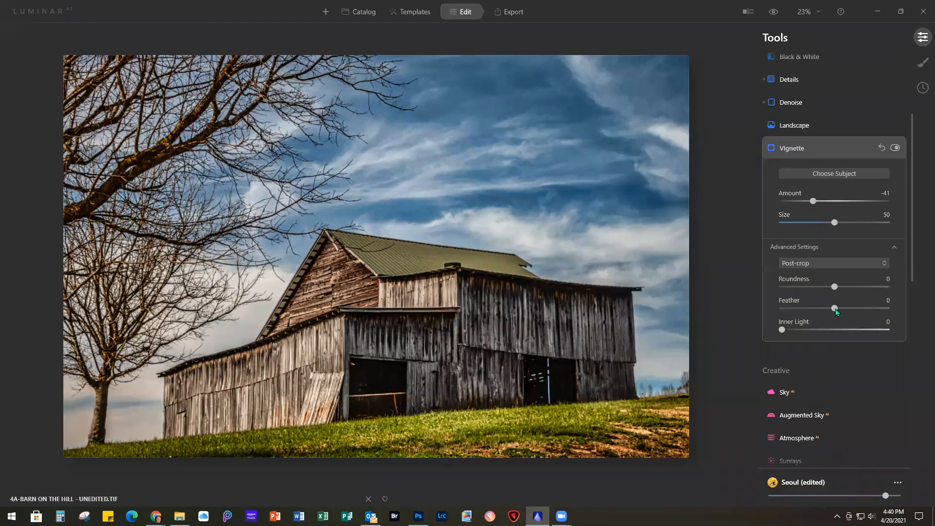
left_click(847, 311)
left_click(853, 311)
left_click_drag(855, 311, 853, 310)
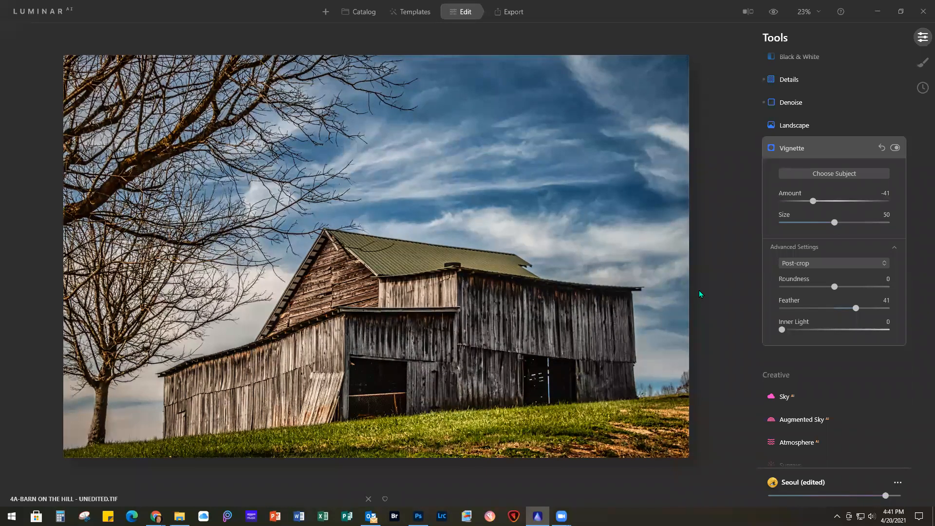
Step: Compare the edited barn photo with its original version and close the Vignette adjustments
left_click(773, 12)
left_click(774, 12)
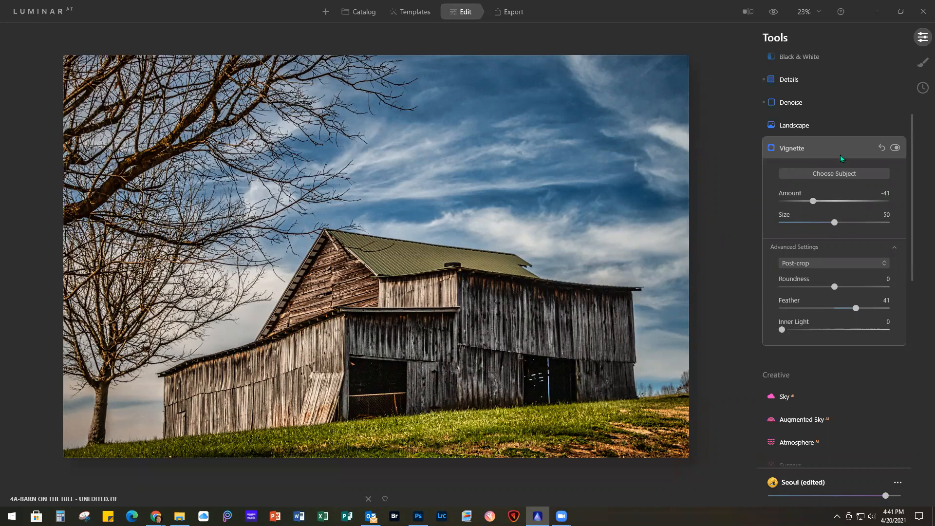
left_click(822, 146)
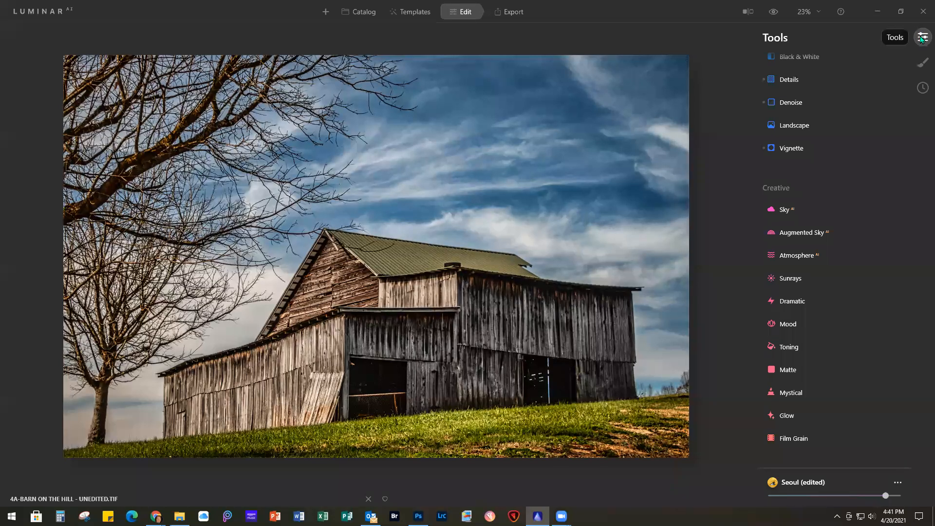
Step: Open Local Masking and add a Texture layer to the barn photo
left_click(922, 64)
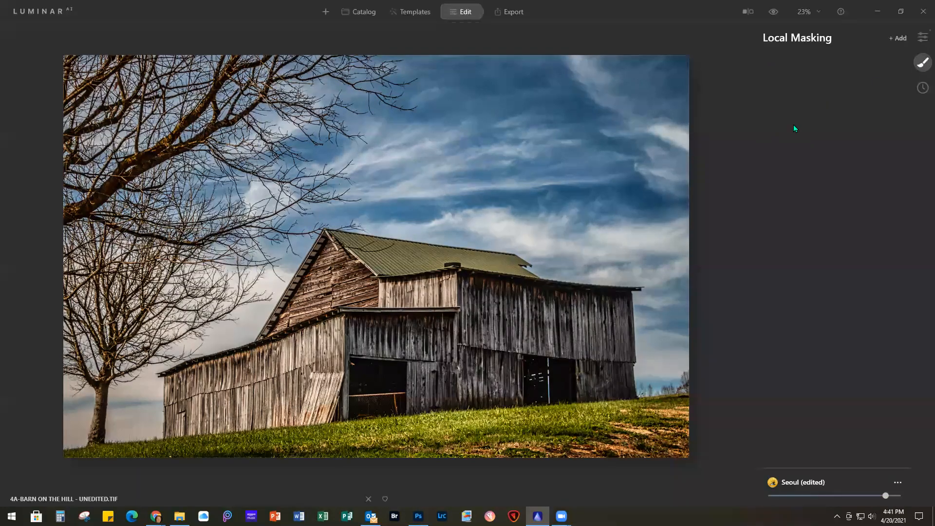
left_click(899, 39)
left_click(887, 72)
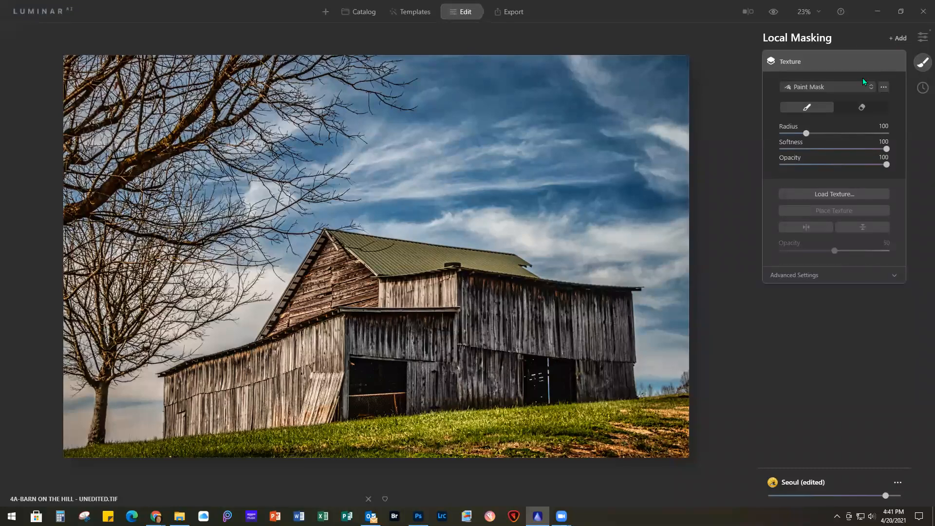
Step: Load the texture 4B-Painted Browns 5.jpg from the #13 - Luminar webinar folder on the HP Backup drive
left_click(822, 195)
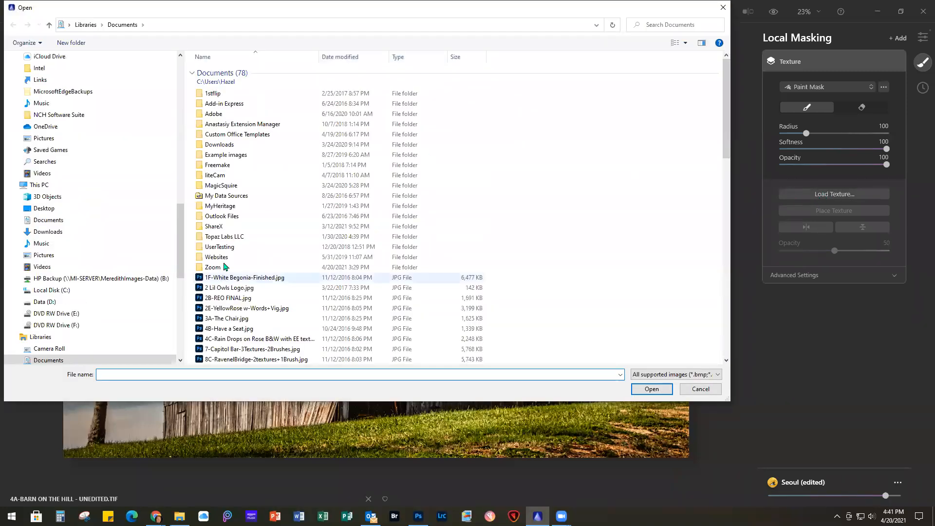
left_click(101, 279)
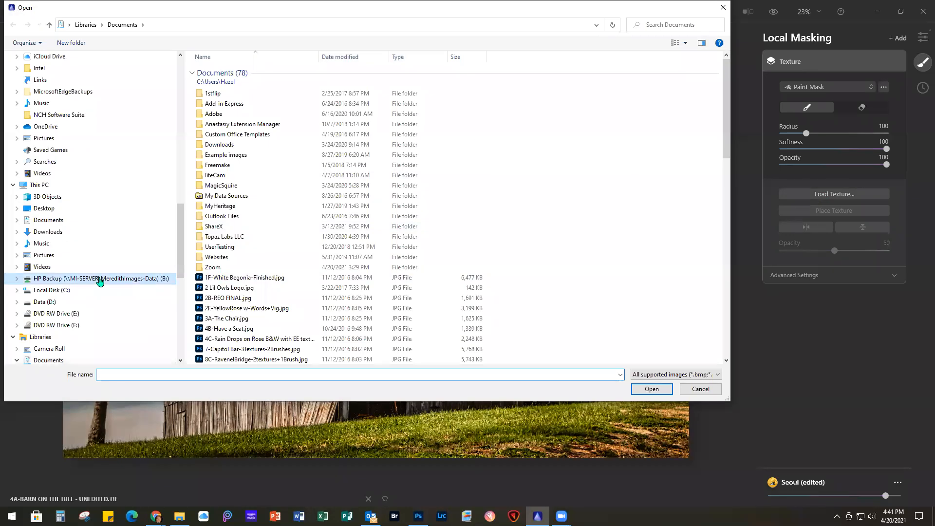
double_click(219, 71)
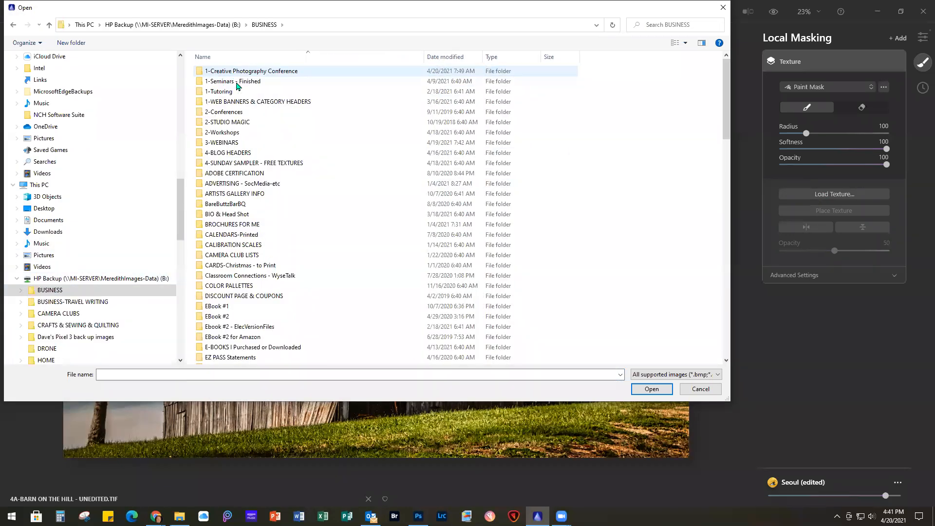
double_click(229, 142)
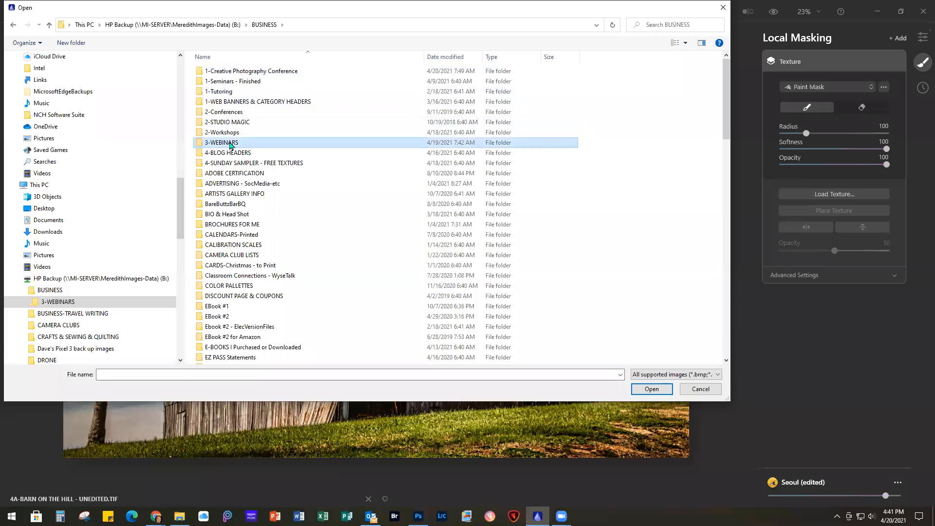
double_click(246, 109)
double_click(246, 107)
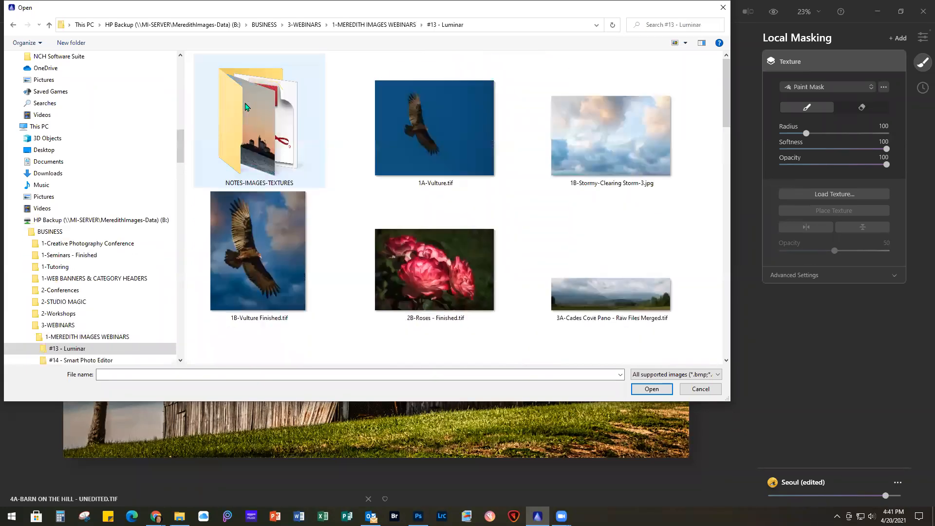
scroll(565, 223, "down", 6)
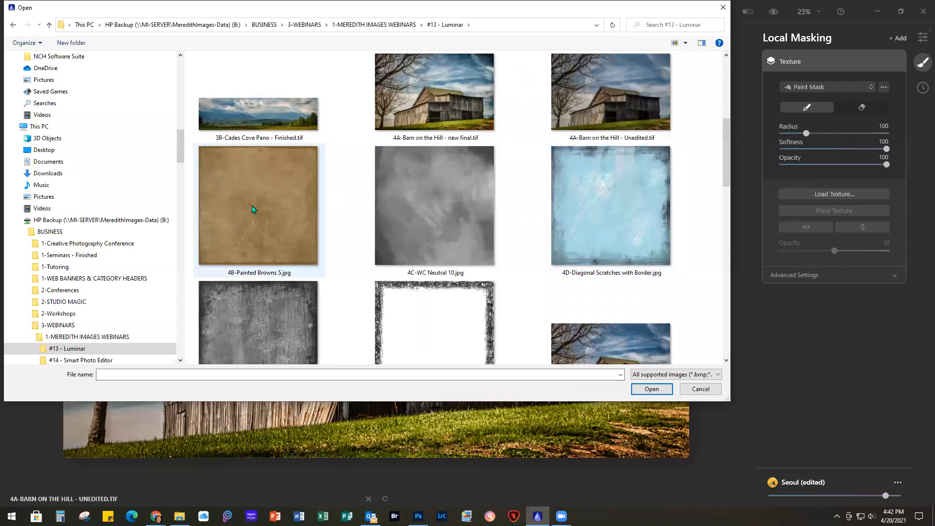
double_click(253, 210)
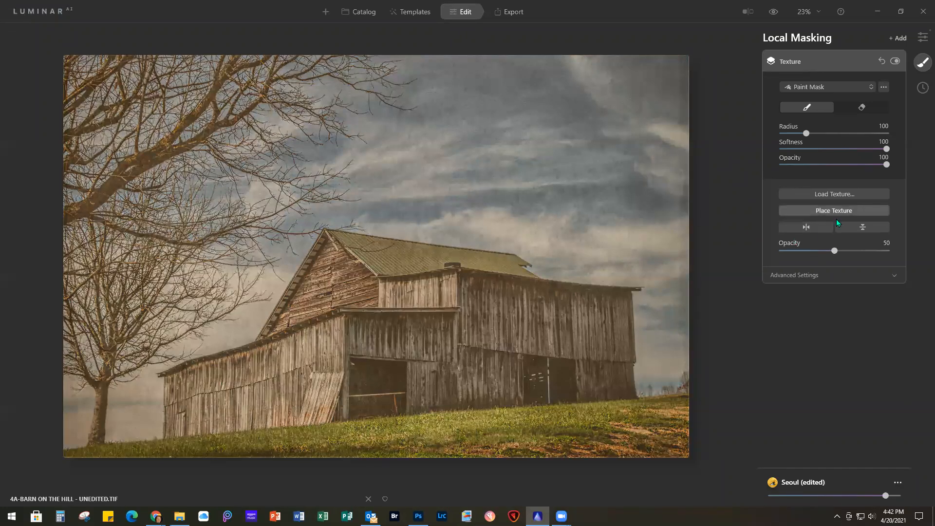
Step: Reposition and resize the brown texture so its whole frame fits the photo's edges, and finish placing it
left_click(828, 210)
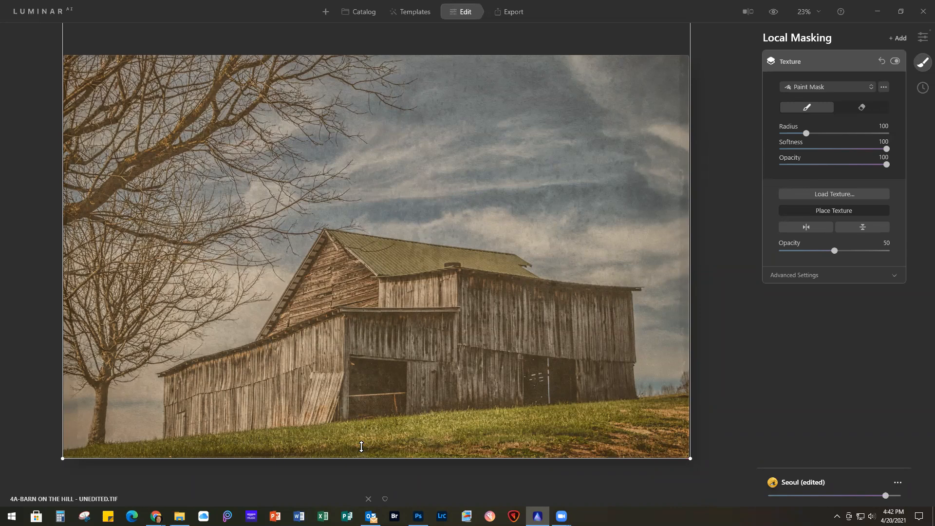
left_click_drag(361, 447, 402, 159)
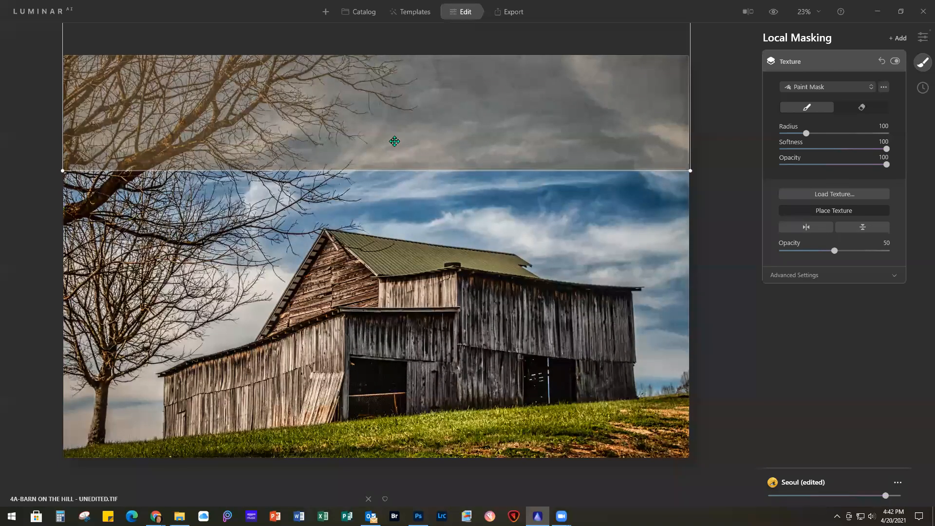
left_click_drag(394, 141, 394, 430)
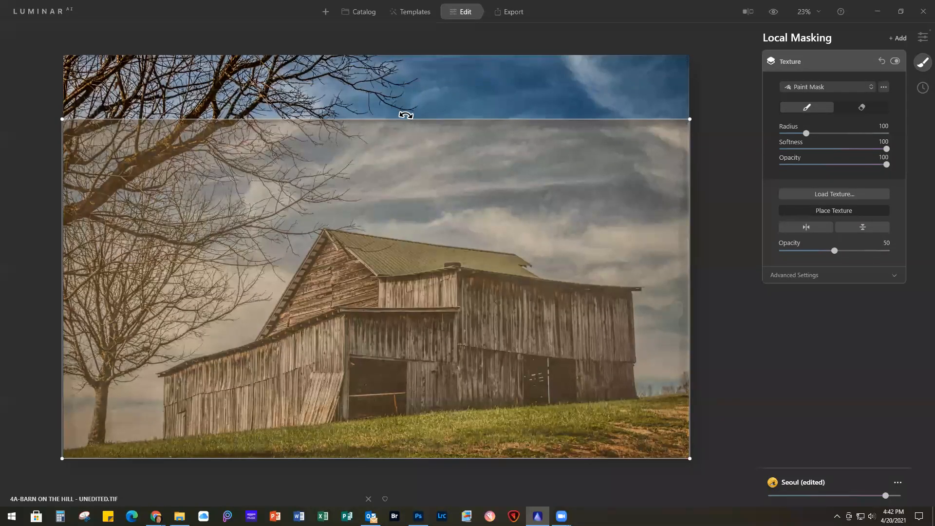
left_click_drag(408, 107, 417, 42)
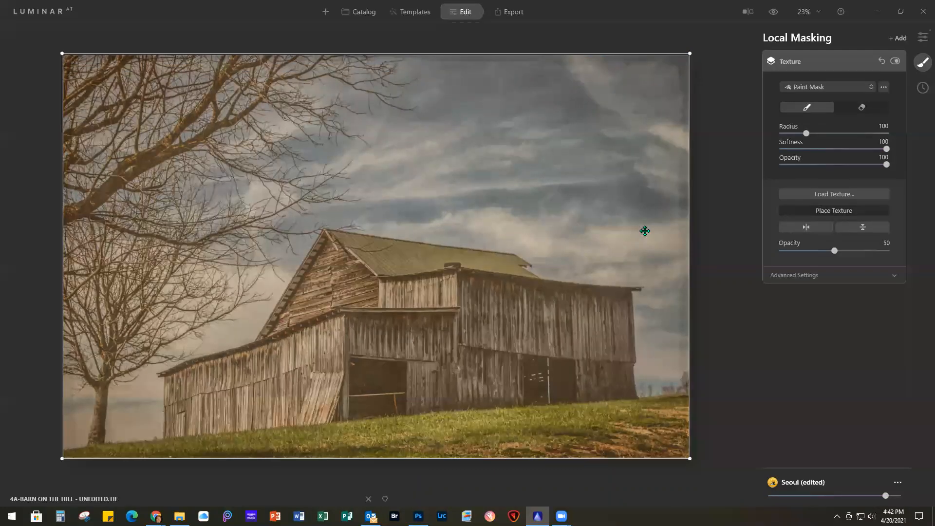
left_click(834, 210)
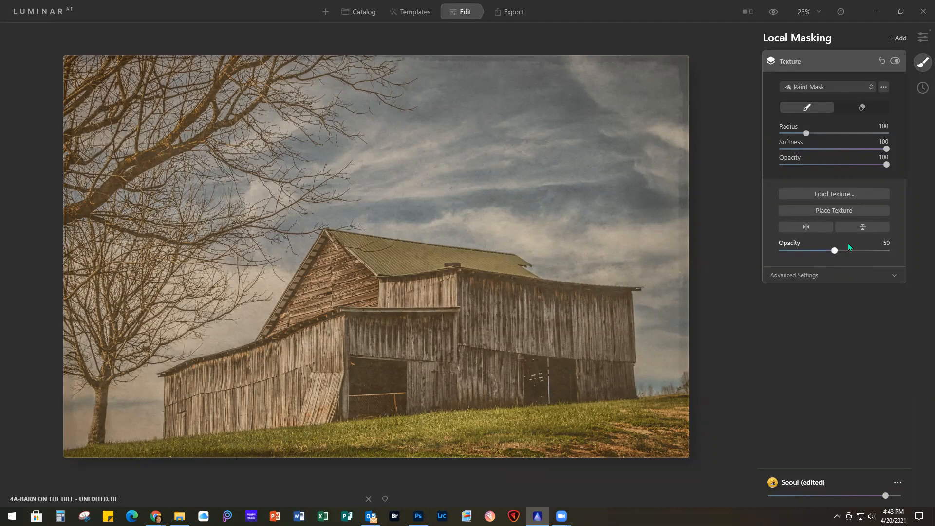
Step: Set the brown texture's blend mode to Soft Light and raise its opacity above 50
left_click(808, 276)
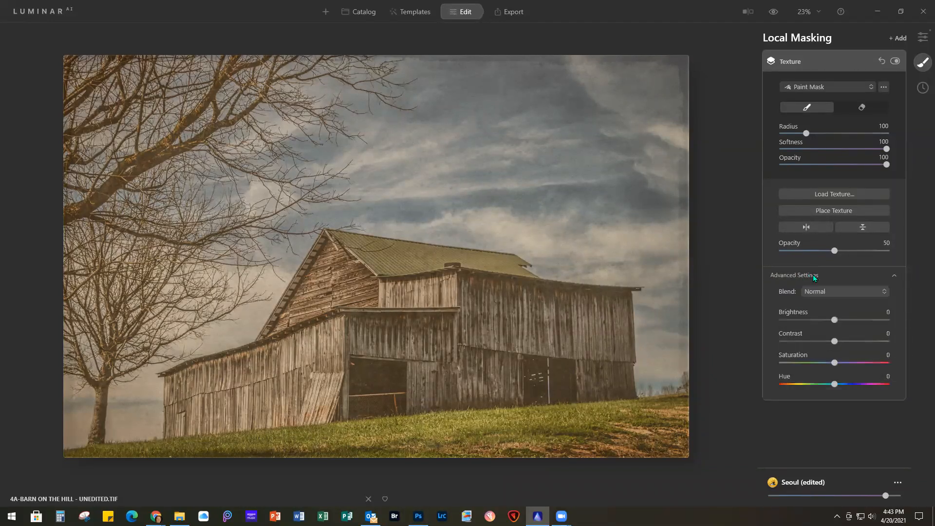
left_click(835, 290)
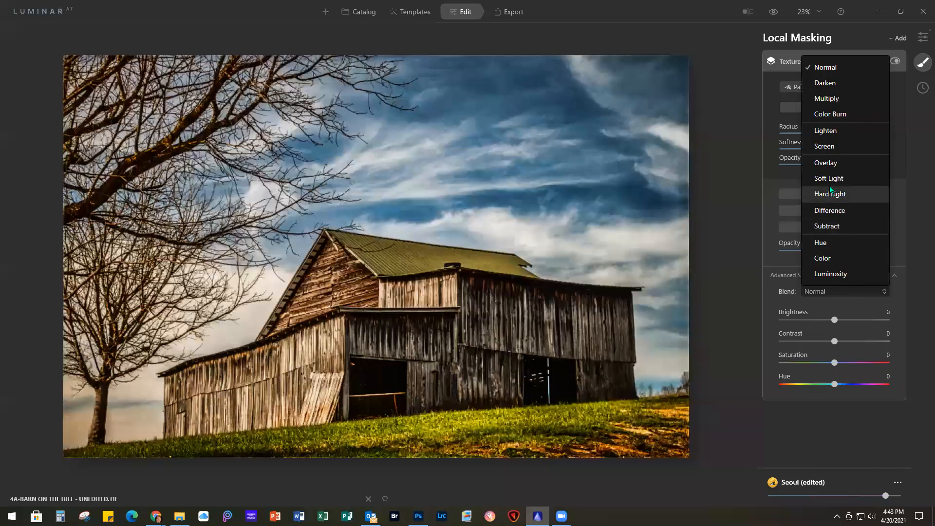
left_click(834, 178)
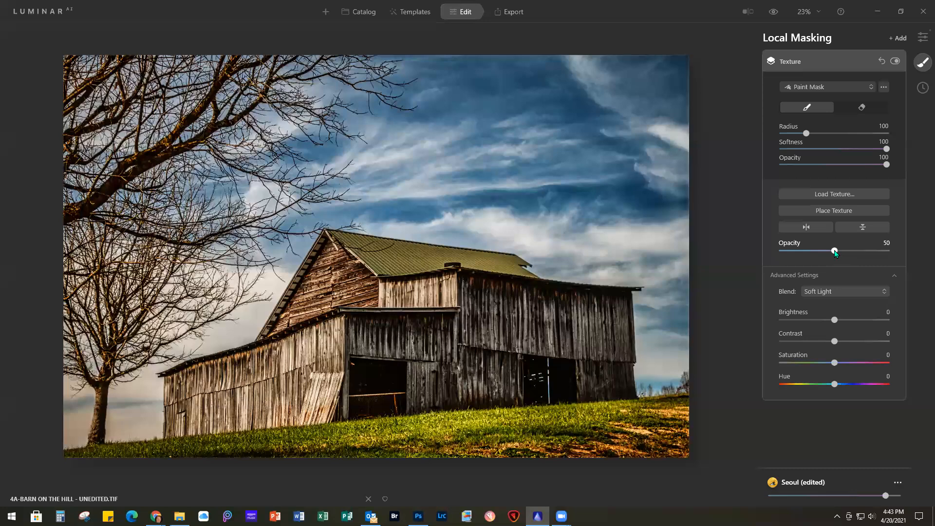
left_click_drag(845, 252, 866, 253)
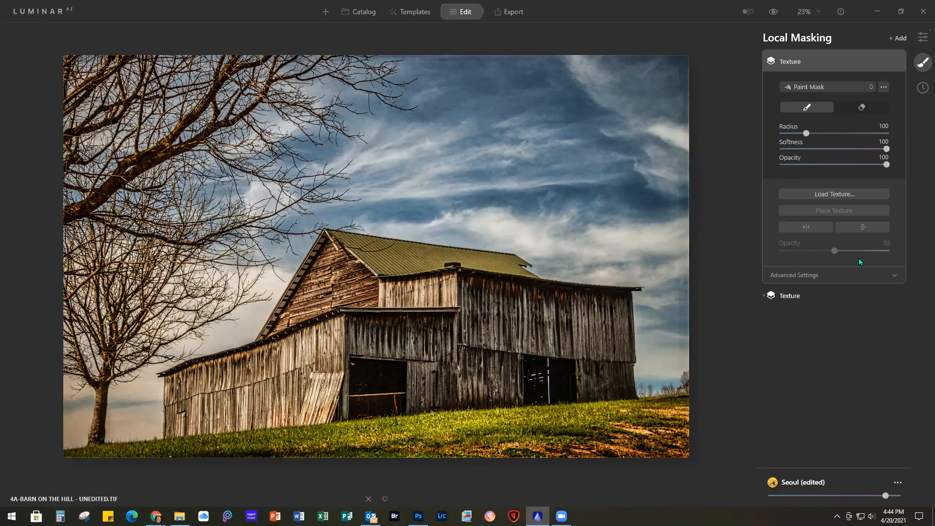
Step: Load 4C-WC Neutral 10.jpg into the second, empty Texture layer
left_click(831, 192)
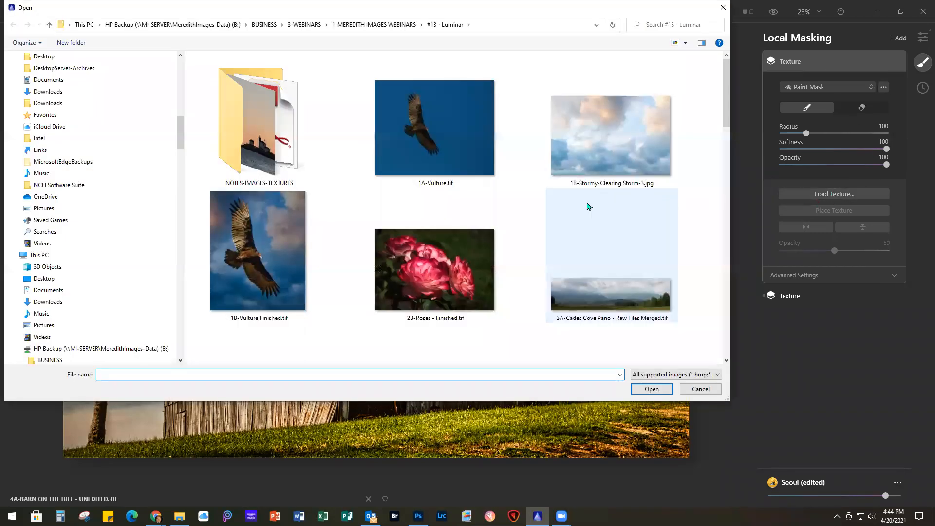
scroll(608, 147, "down", 6)
double_click(424, 148)
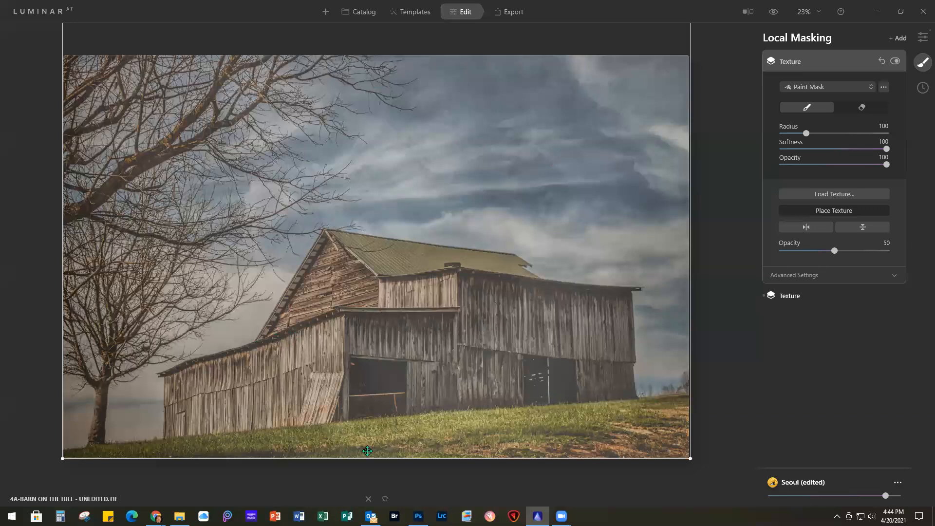
Step: Move and stretch the grey neutral texture to fit the photo's edges, and finish placing it
mouse_move(365, 445)
left_mouse_down()
mouse_move(382, 180)
mouse_move(369, 438)
left_mouse_up()
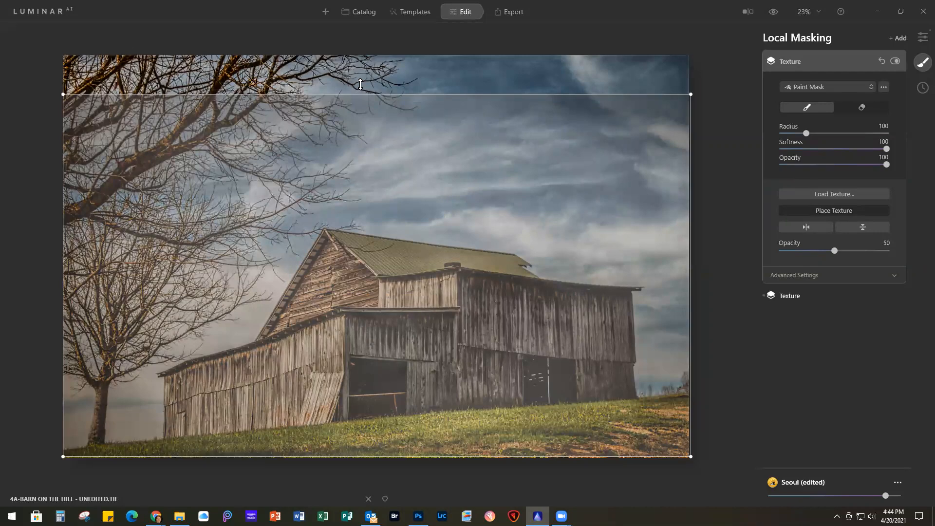
left_click_drag(360, 71, 361, 43)
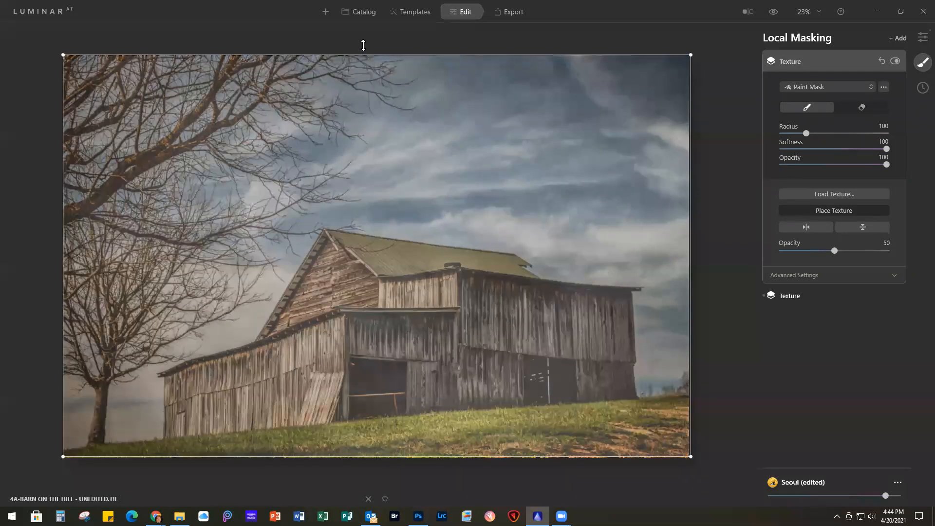
left_click(812, 211)
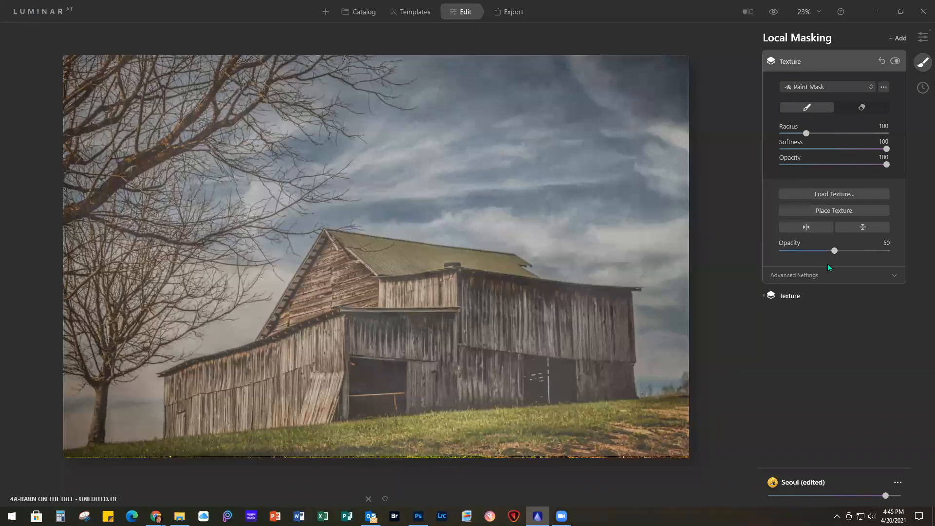
Step: Blend the grey neutral texture in Soft Light mode at 100 opacity
left_click(813, 275)
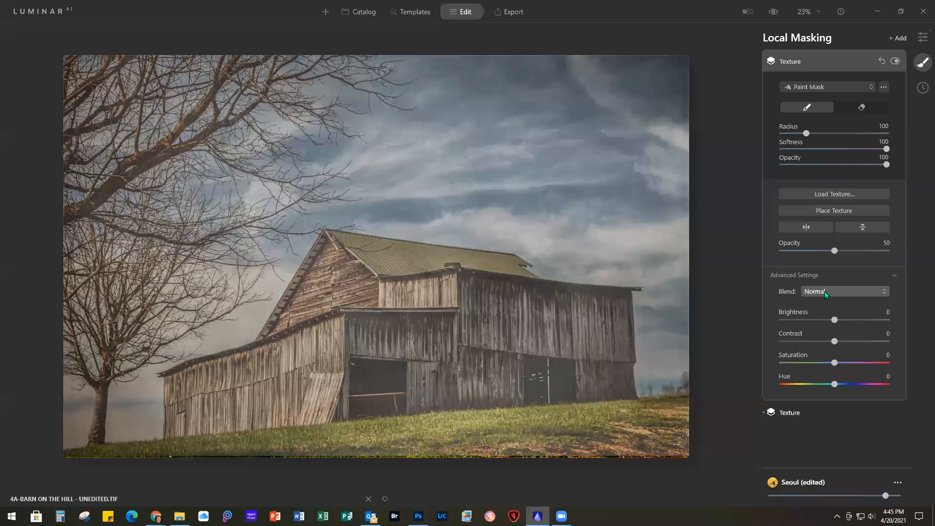
left_click(825, 291)
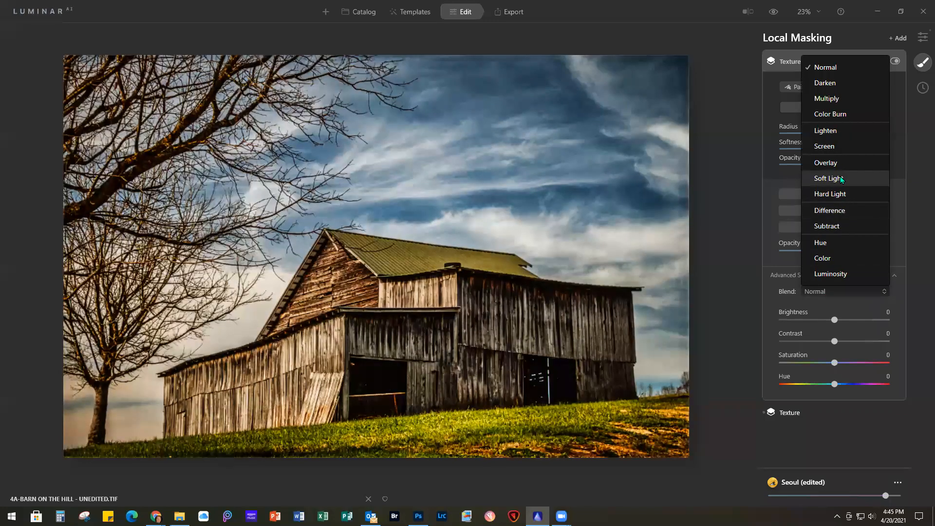
left_click(842, 178)
left_click_drag(835, 251, 899, 250)
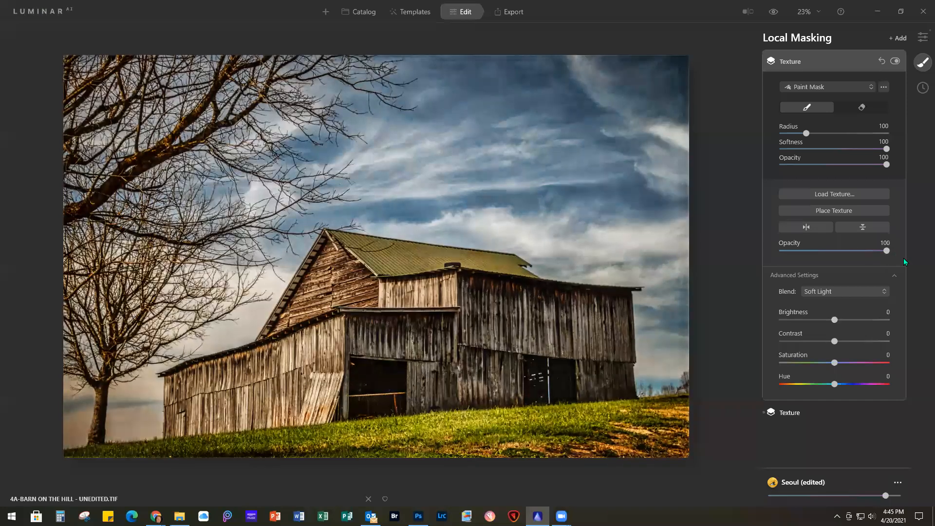
Step: Add a third Texture layer and load 4D-Diagonal Scratches with Border.jpg into it
left_click(900, 39)
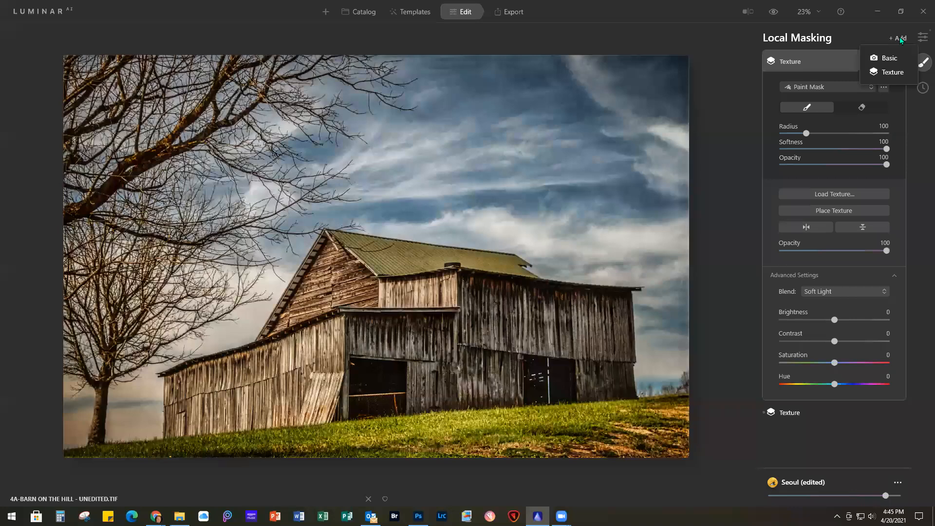
left_click(892, 71)
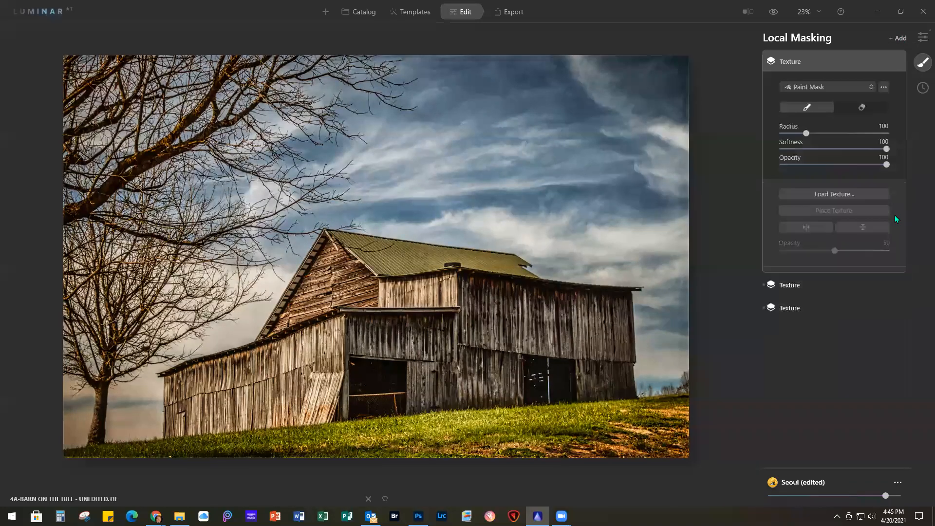
left_click(822, 194)
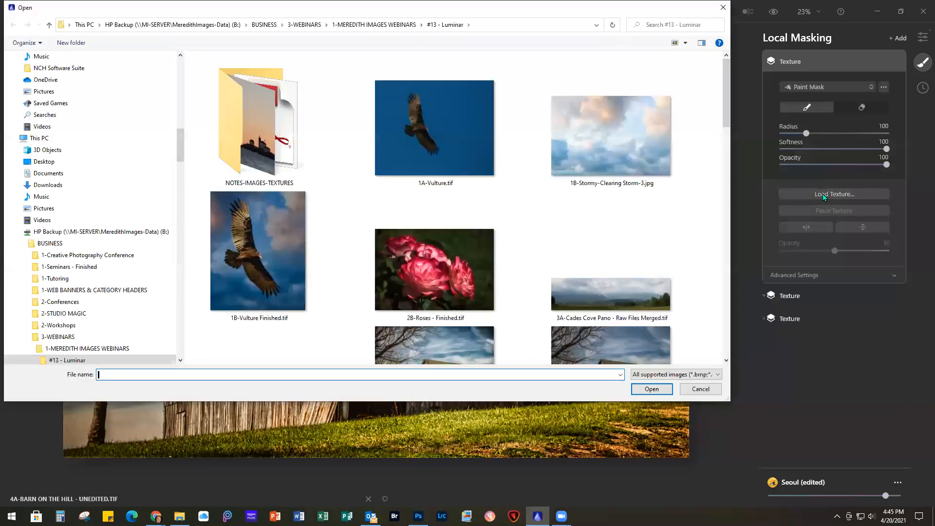
scroll(490, 262, "down", 8)
scroll(490, 262, "up", 5)
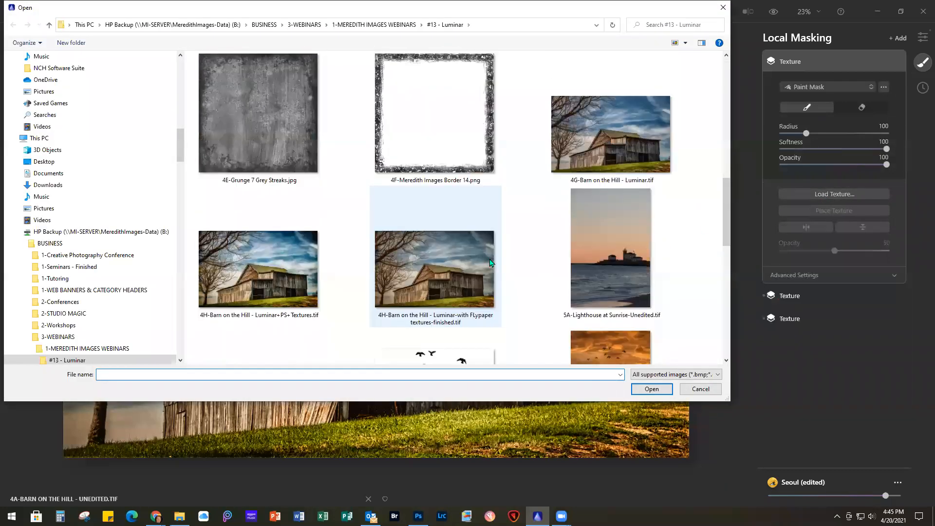
double_click(621, 119)
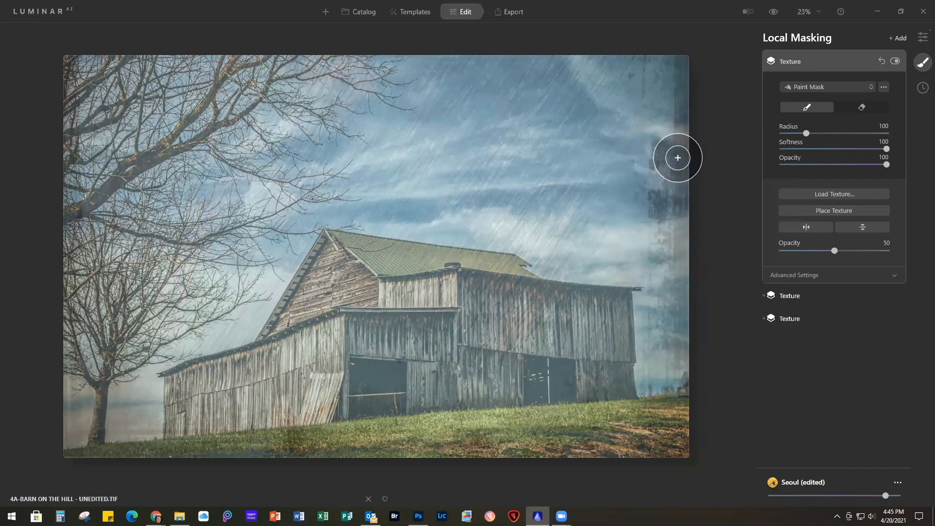
Step: Fit the blue diagonal-scratches texture to the photo so its border follows all four edges, and finish placing it
left_click(840, 210)
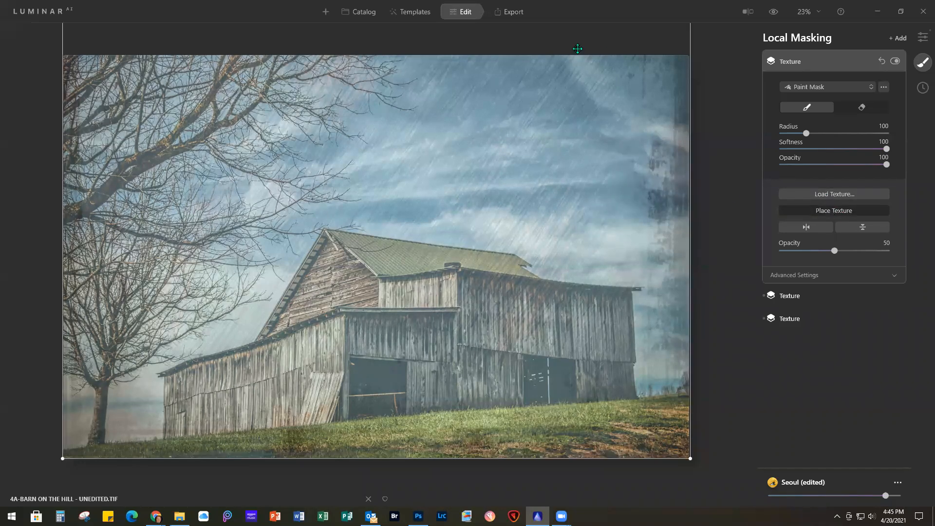
left_click_drag(372, 450, 388, 280)
left_click_drag(382, 357, 385, 454)
left_click_drag(387, 454, 387, 454)
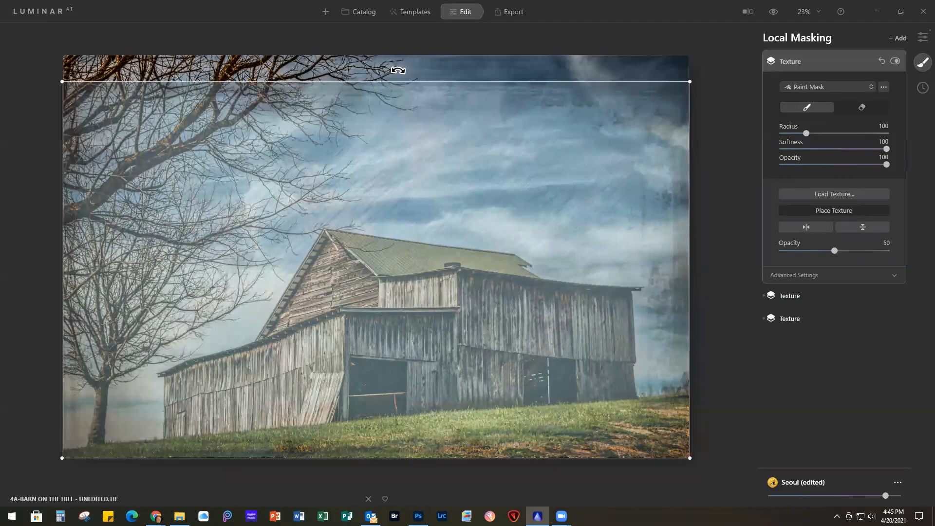
left_click_drag(377, 77, 380, 43)
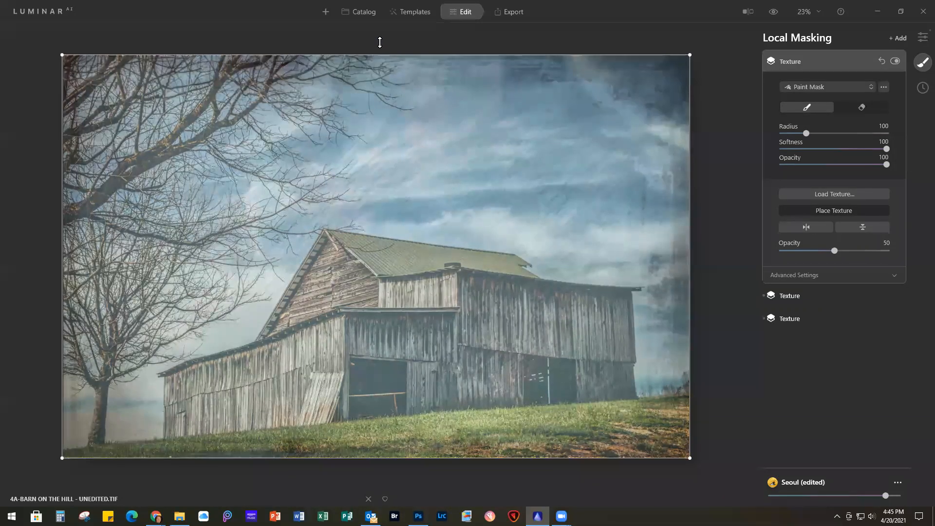
left_click(829, 210)
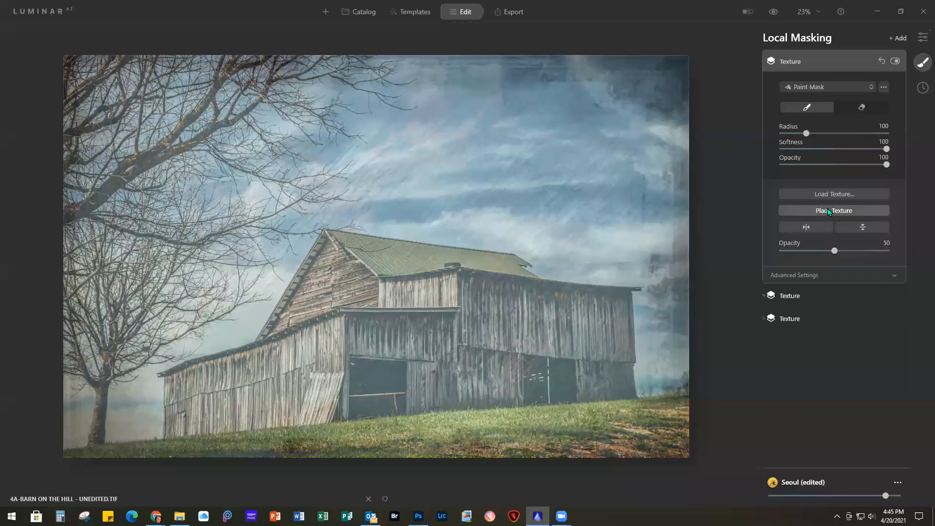
Step: Blend the blue diagonal-scratches texture in Soft Light mode at 80 opacity
left_click(805, 275)
left_click(815, 291)
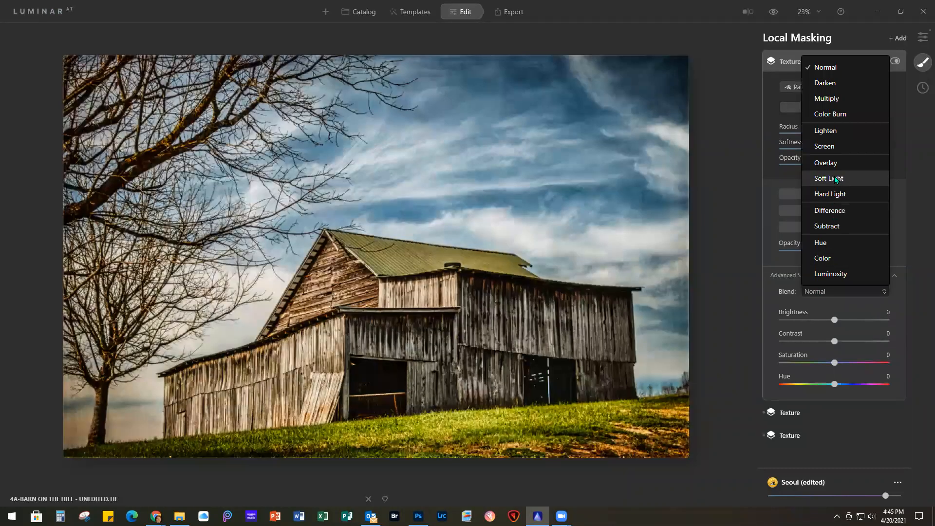
left_click(836, 180)
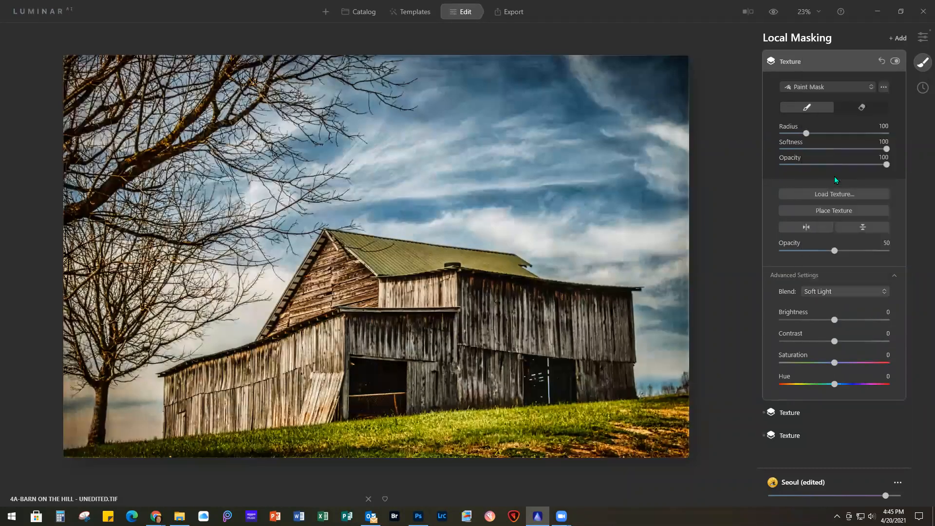
left_click_drag(841, 251, 869, 254)
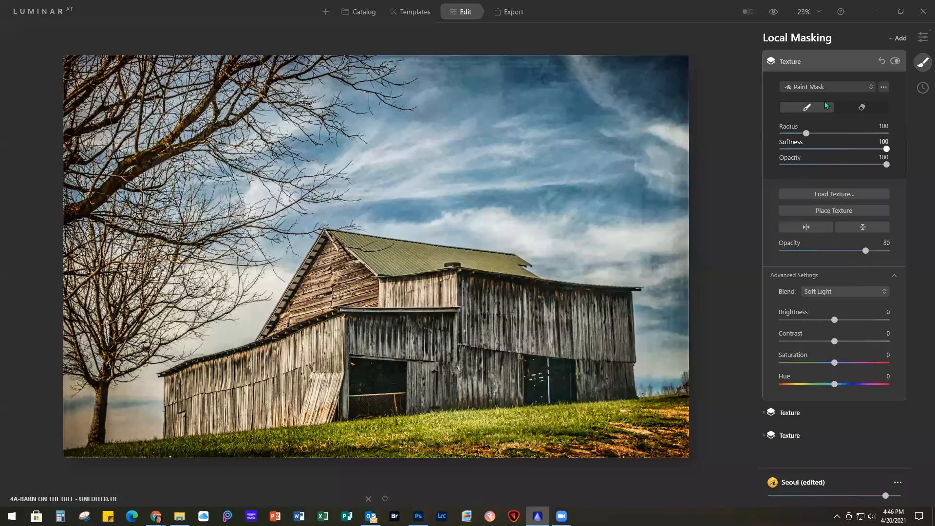
Step: Add a fourth Texture layer and load 4E-Grunge 7 Grey Streaks.jpg into it
left_click(900, 38)
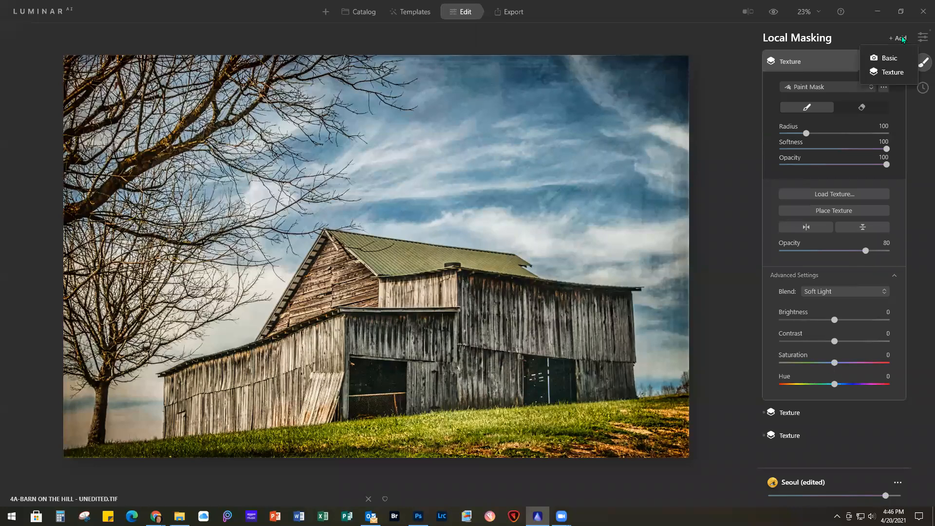
left_click(890, 74)
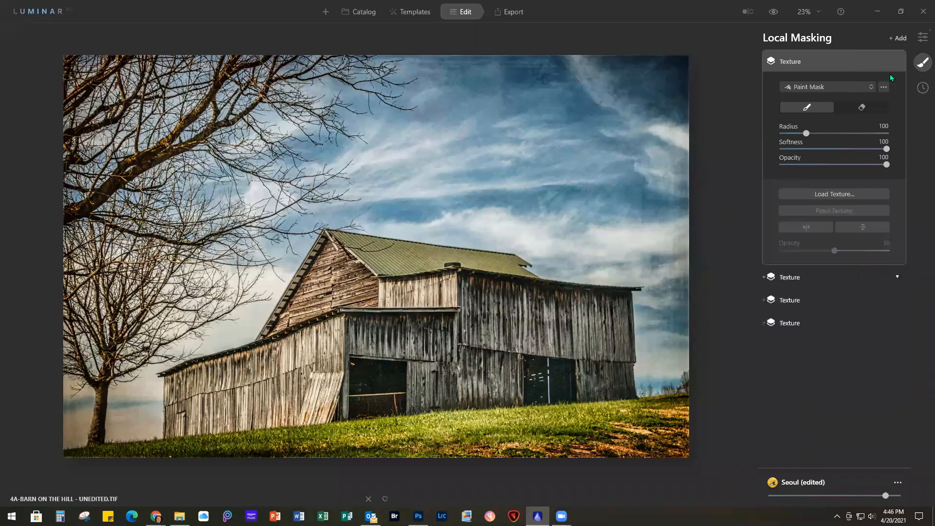
left_click(828, 192)
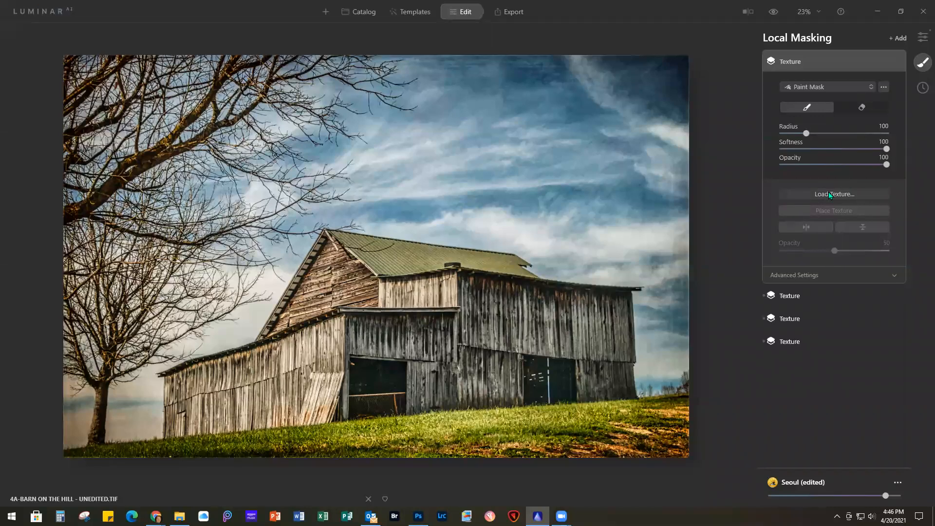
scroll(530, 265, "down", 3)
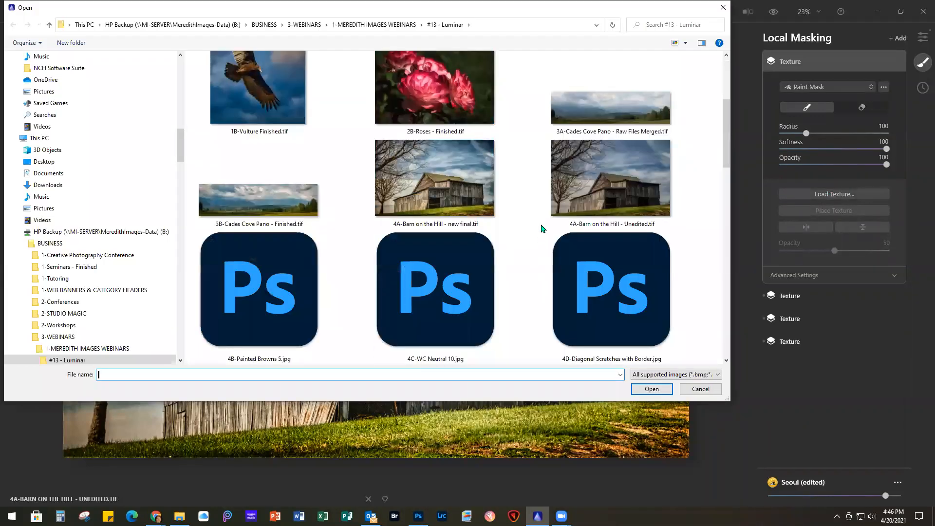
scroll(530, 202, "down", 2)
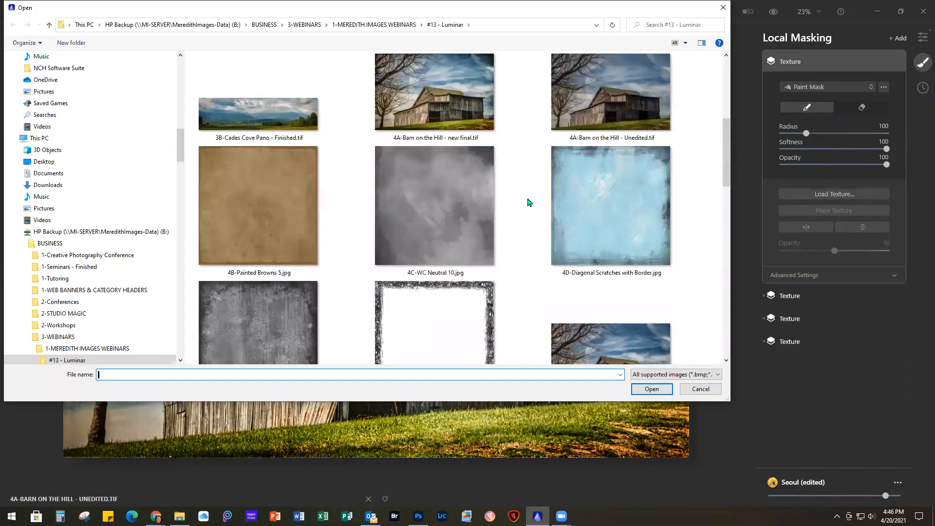
left_click(263, 322)
double_click(263, 321)
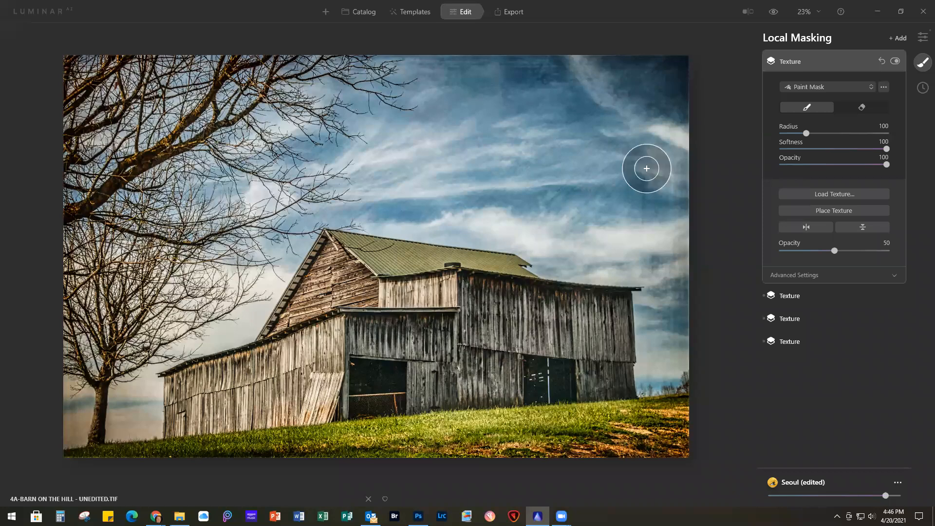
Step: Fit the grey-streaks grunge texture to all four edges of the photo, and finish placing it
left_click(832, 210)
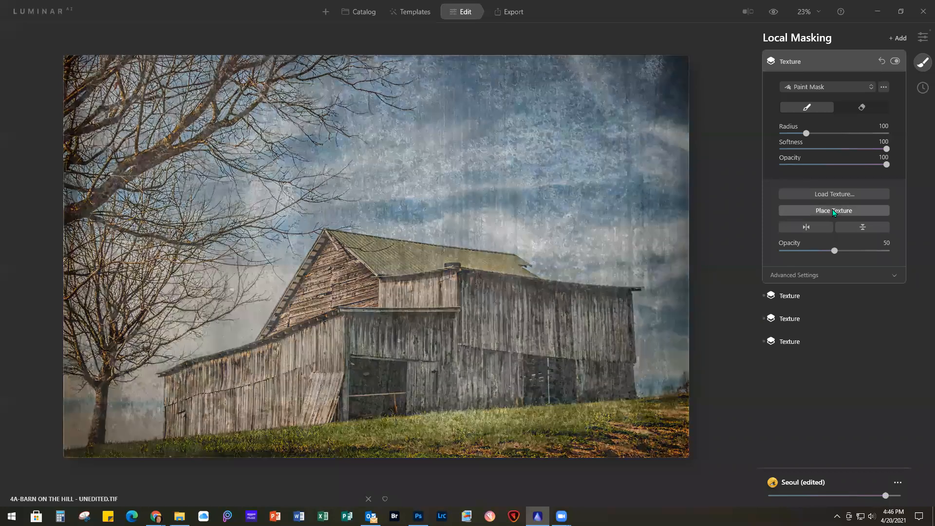
left_click(832, 211)
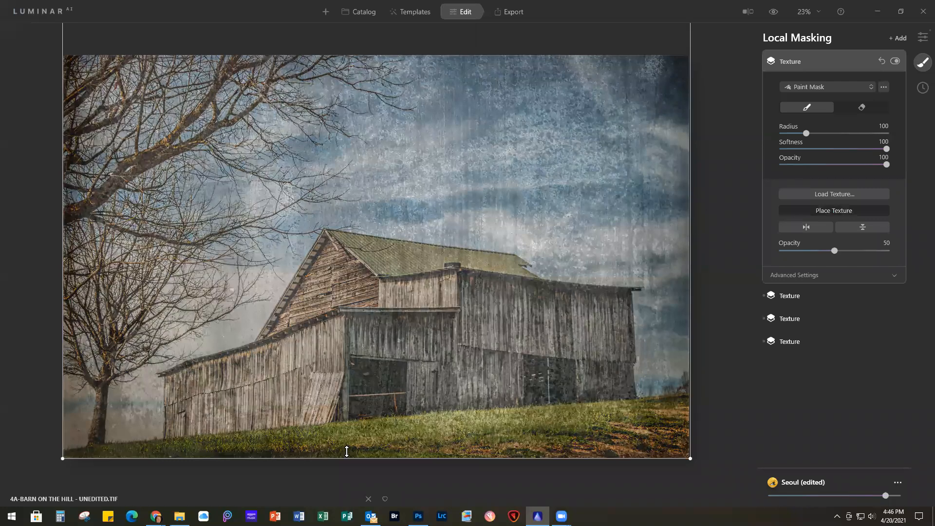
left_click_drag(347, 452, 369, 333)
left_click_drag(383, 452, 387, 449)
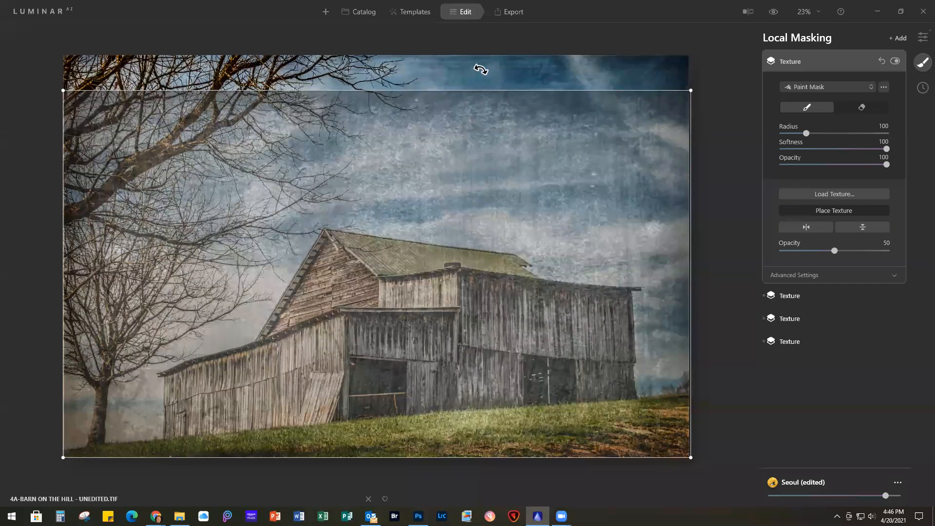
left_click_drag(474, 75, 477, 38)
left_click(817, 210)
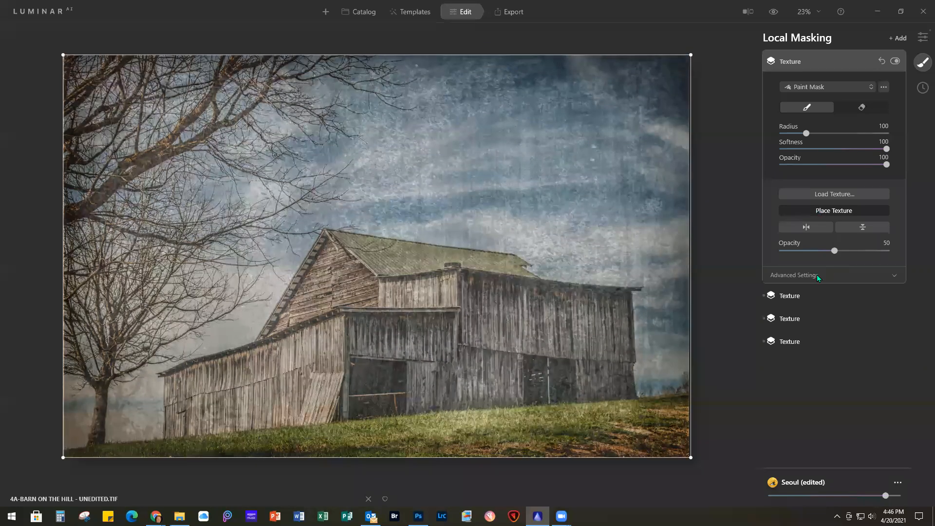
Step: Blend the grey-streaks grunge texture in Soft Light mode at 63 opacity
left_click(828, 276)
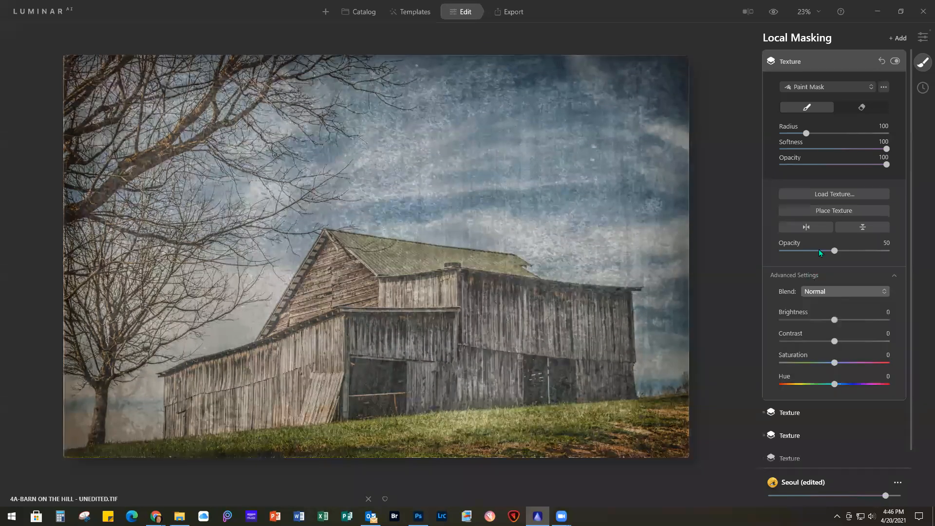
left_click(845, 291)
left_click(840, 180)
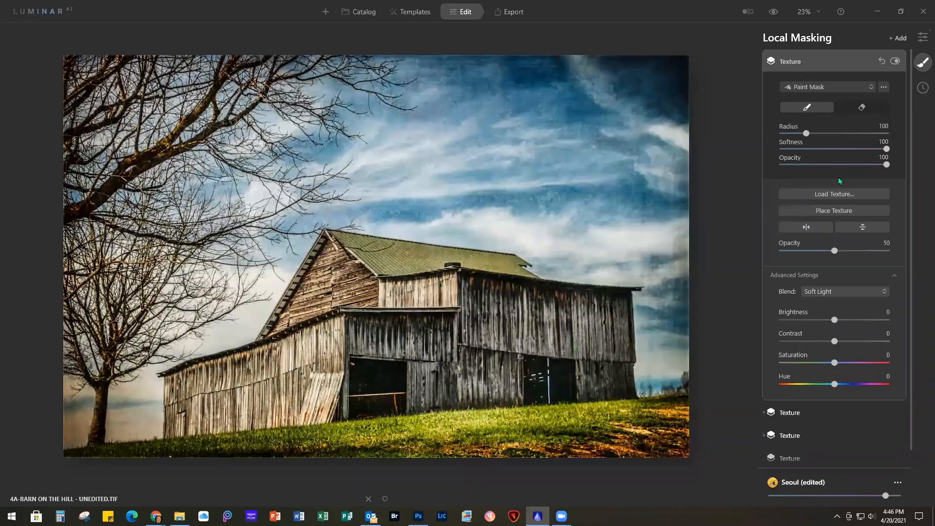
left_click_drag(845, 255, 850, 255)
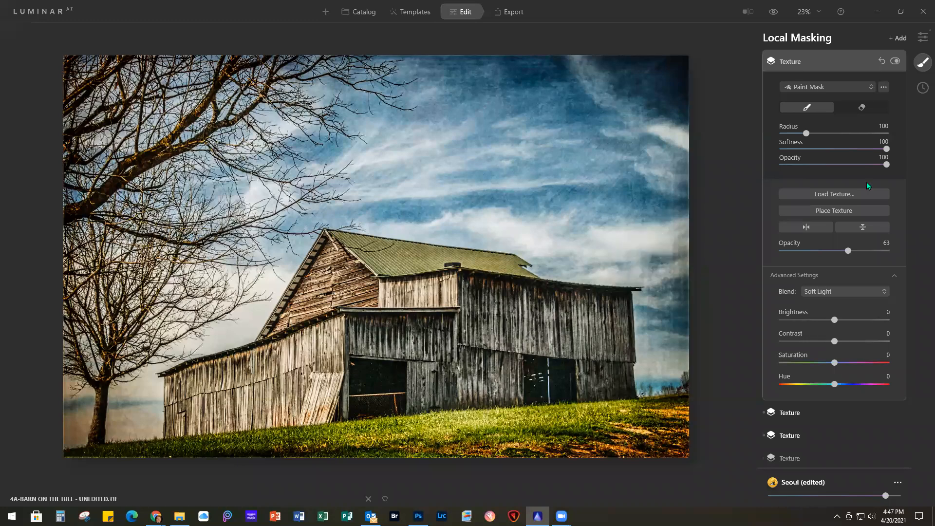
Step: Switch off the grey-streaks and blue diagonal-scratches texture layers to judge the photo without them
left_click(894, 61)
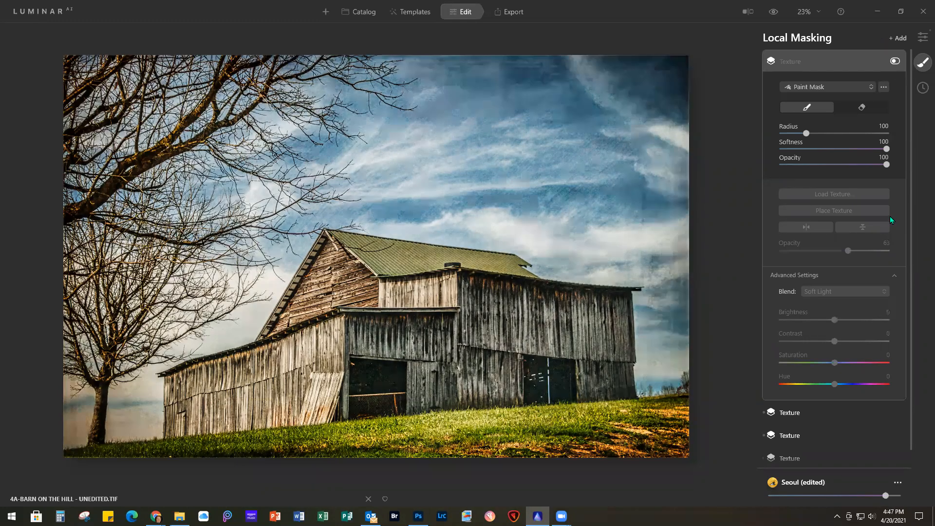
left_click(814, 413)
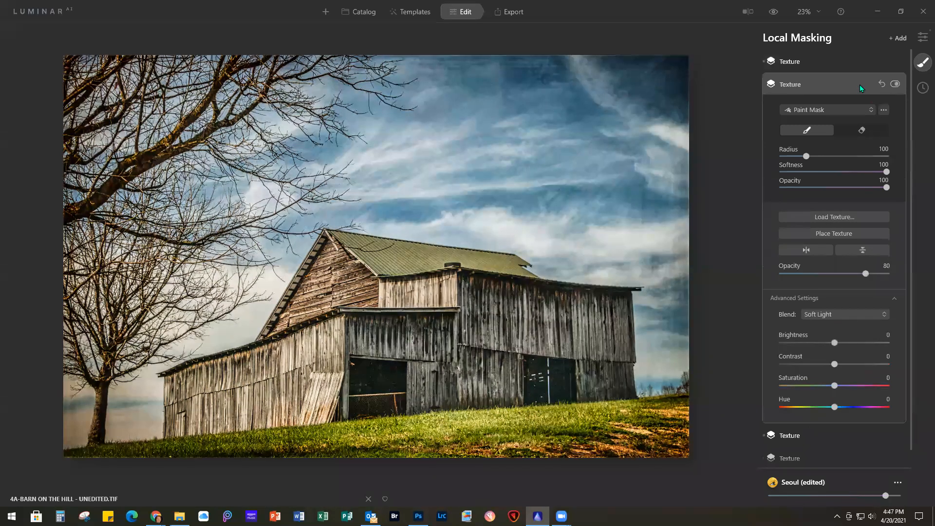
left_click(894, 85)
left_click(894, 84)
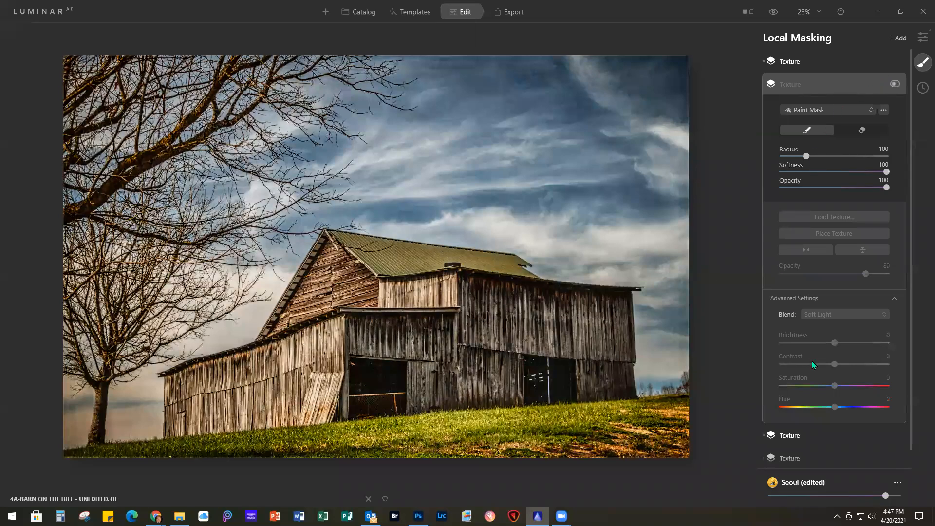
left_click(834, 84)
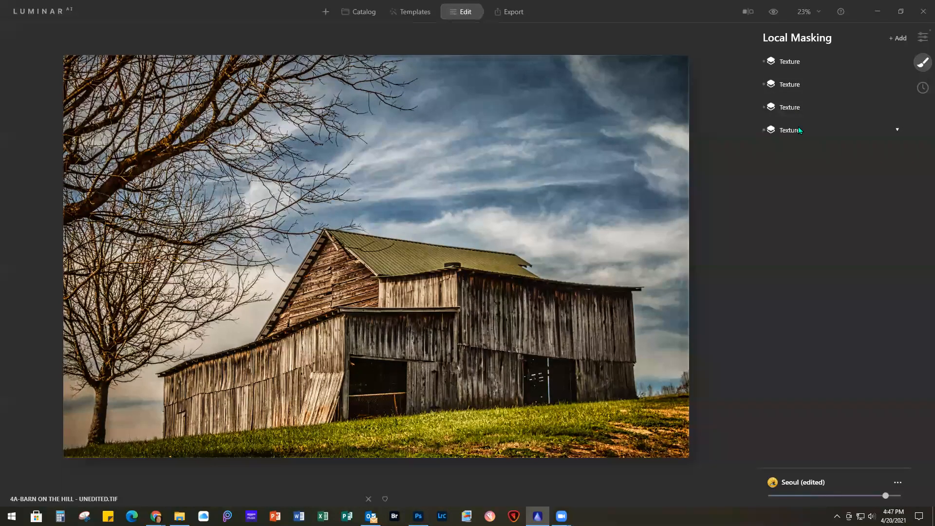
left_click(820, 58)
Step: Add a fifth Texture layer and load 4F-Meredith Images Border 14.png into it
left_click(901, 38)
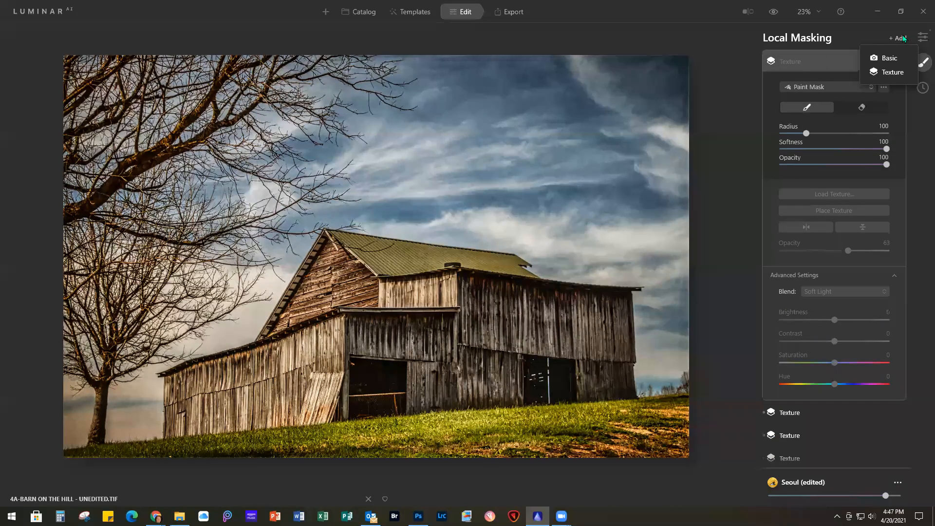
left_click(889, 73)
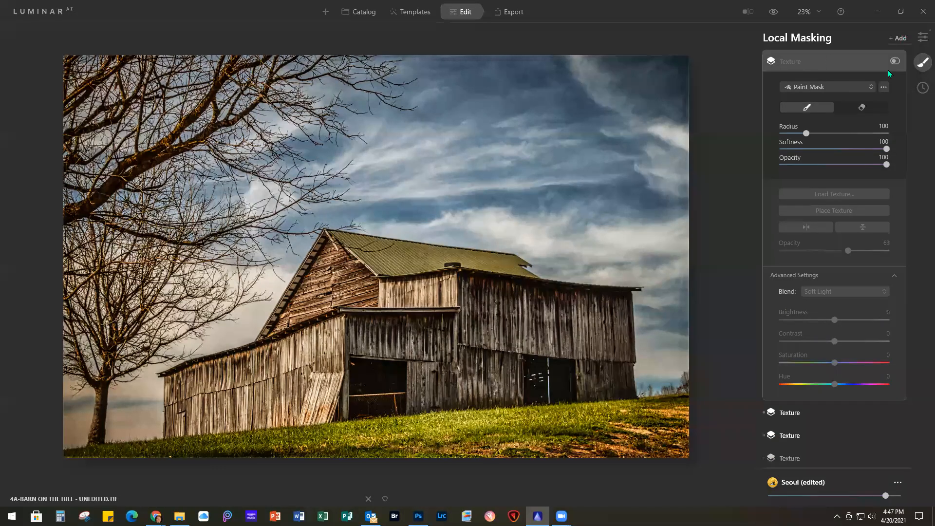
left_click(810, 193)
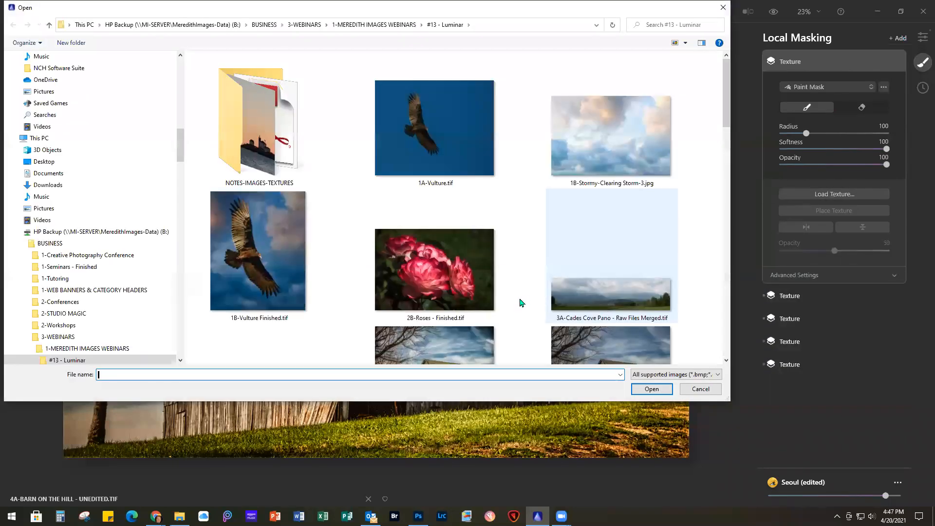
scroll(521, 303, "down", 5)
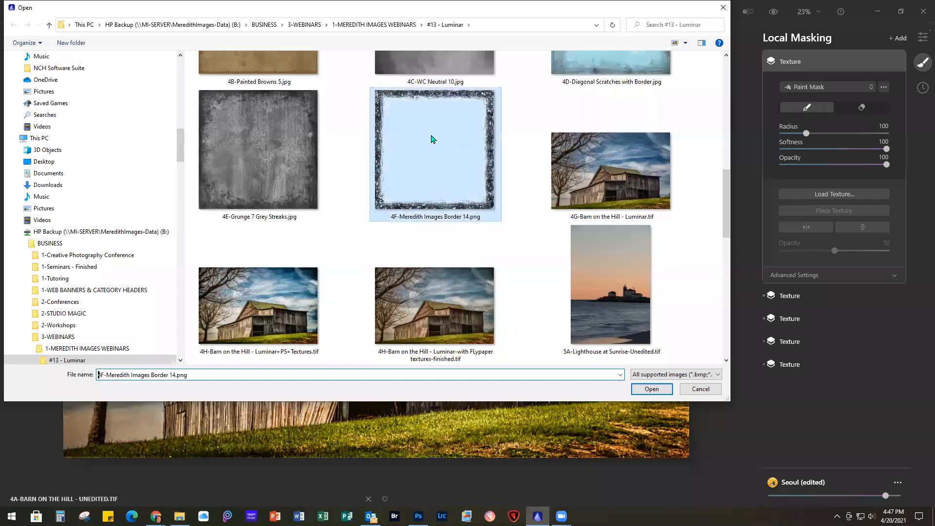
double_click(431, 138)
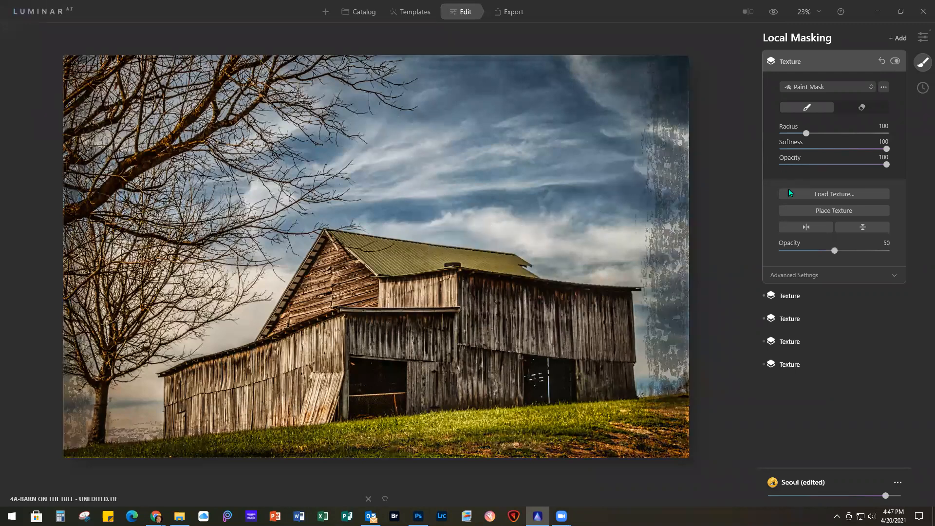
Step: Move and stretch the border texture so it extends slightly beyond all four edges of the photo
left_click(835, 213)
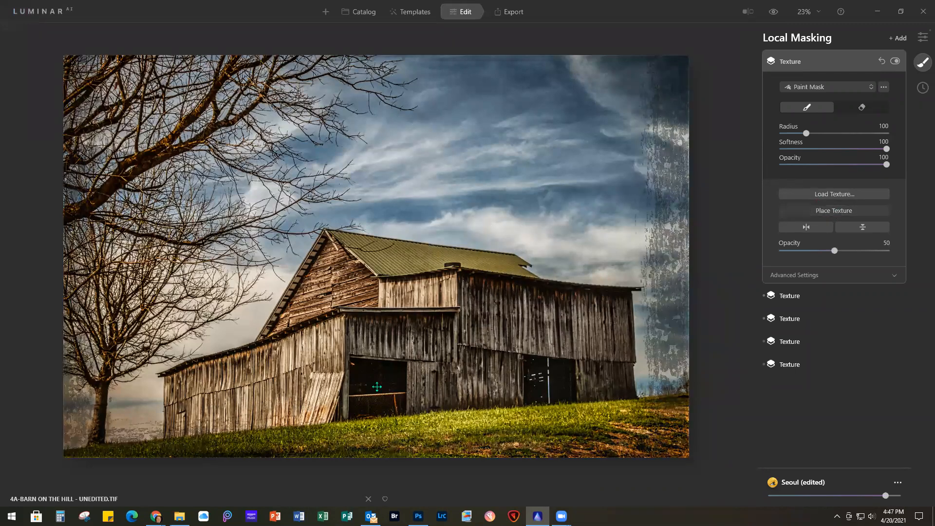
left_click_drag(374, 446, 386, 168)
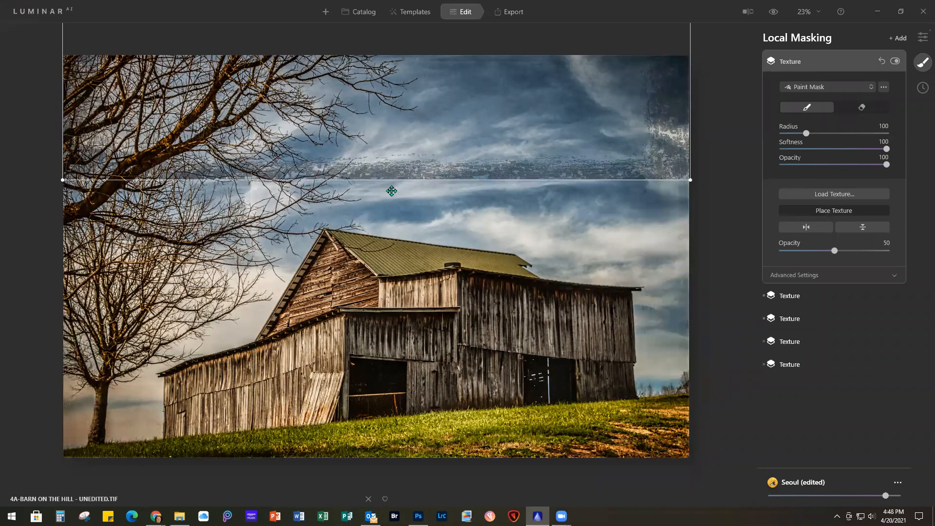
left_click_drag(389, 202, 394, 448)
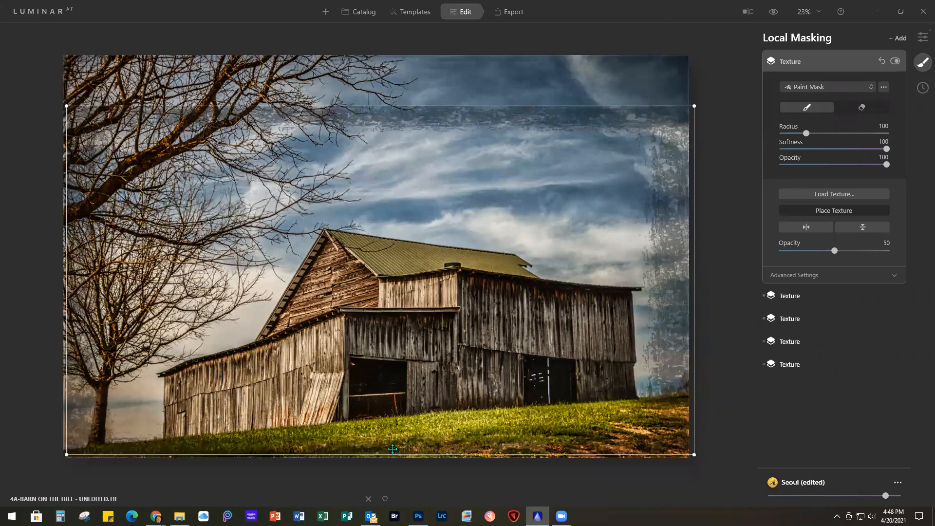
left_click_drag(393, 448, 374, 464)
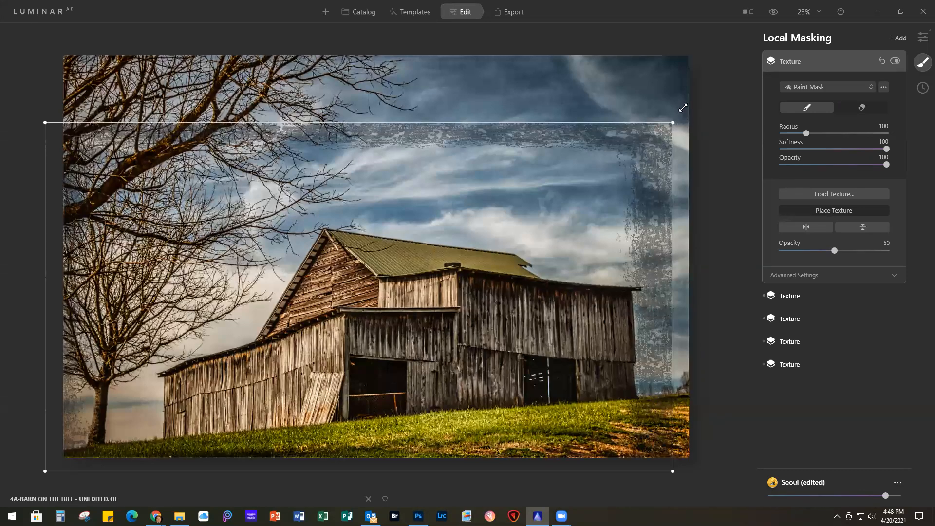
mouse_move(711, 58)
left_mouse_down()
mouse_move(695, 37)
mouse_move(708, 40)
left_mouse_up()
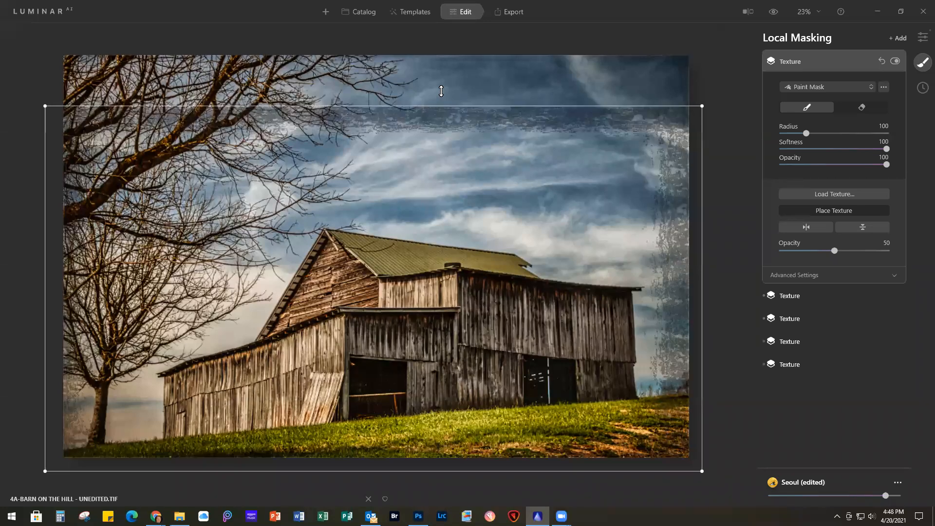
left_click_drag(441, 85, 445, 26)
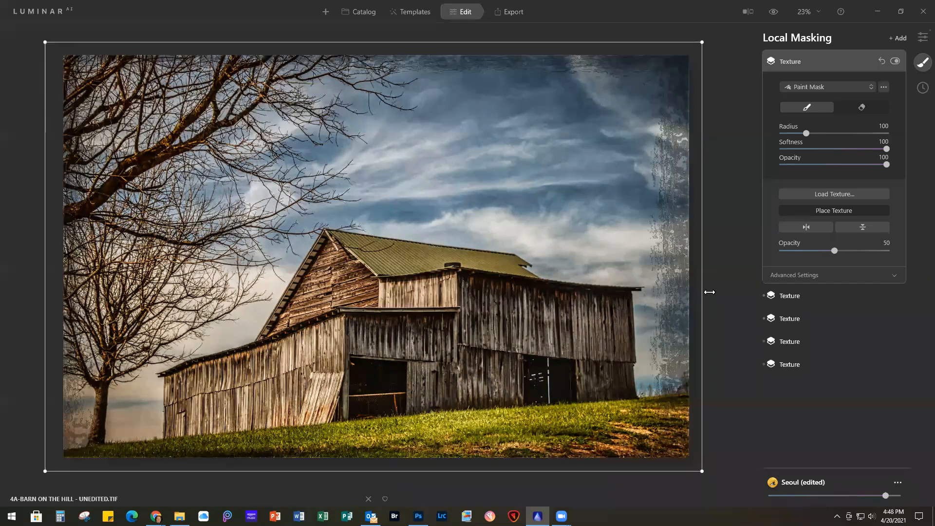
left_click_drag(717, 292, 720, 292)
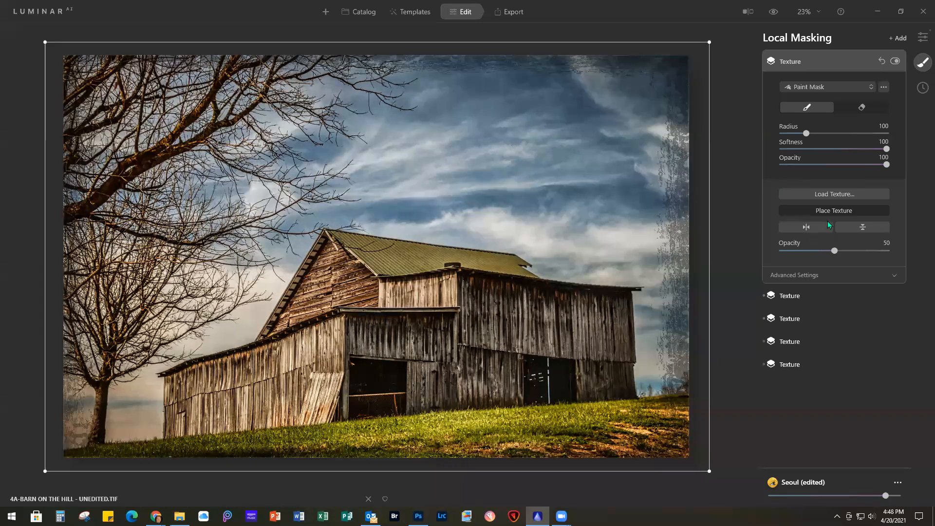
Step: Set the border texture's blend mode to Soft Light
left_click(821, 275)
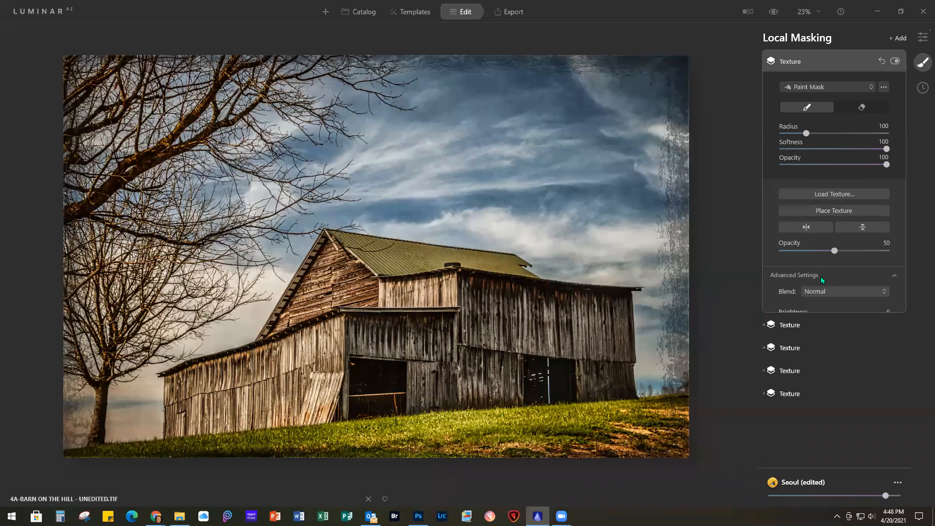
left_click(834, 292)
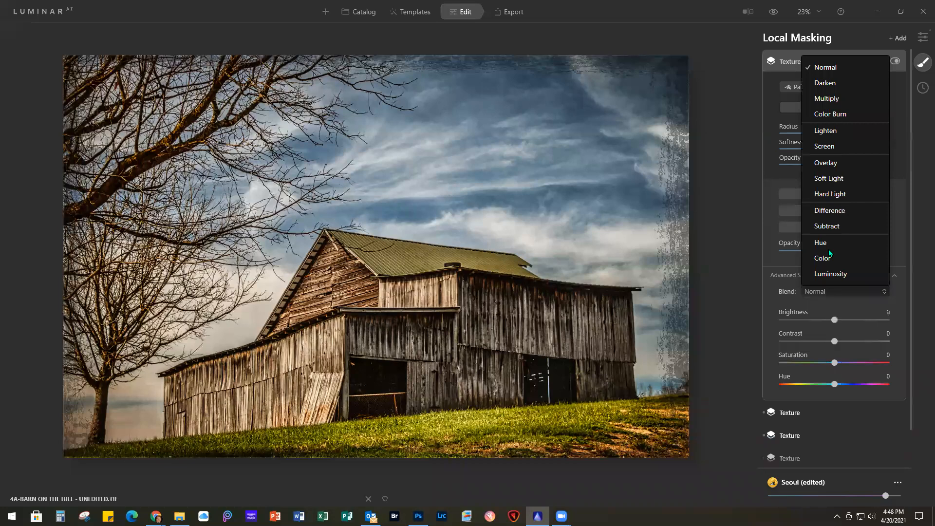
left_click(839, 179)
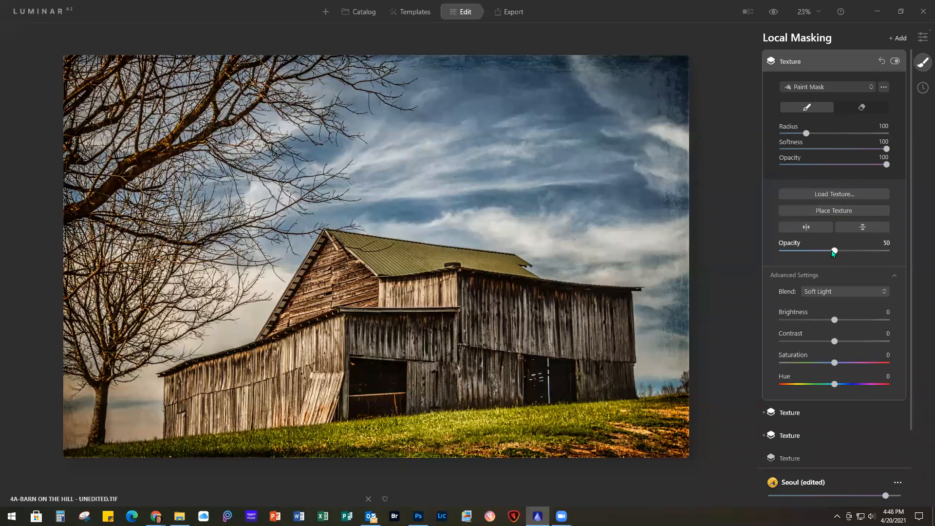
Step: Set the border texture's opacity to 47 and switch the third Texture layer back on with its opacity at 63
left_click_drag(834, 251, 831, 253)
left_click(790, 435)
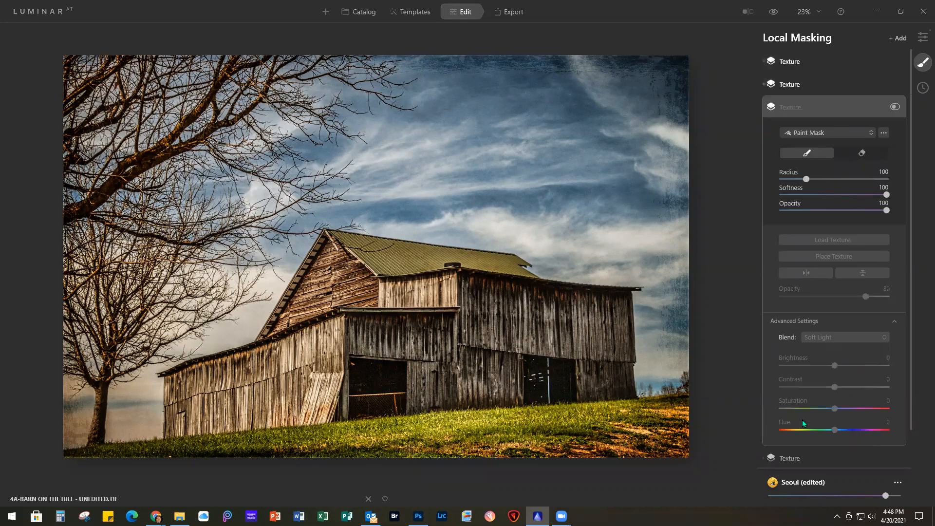
left_click(895, 107)
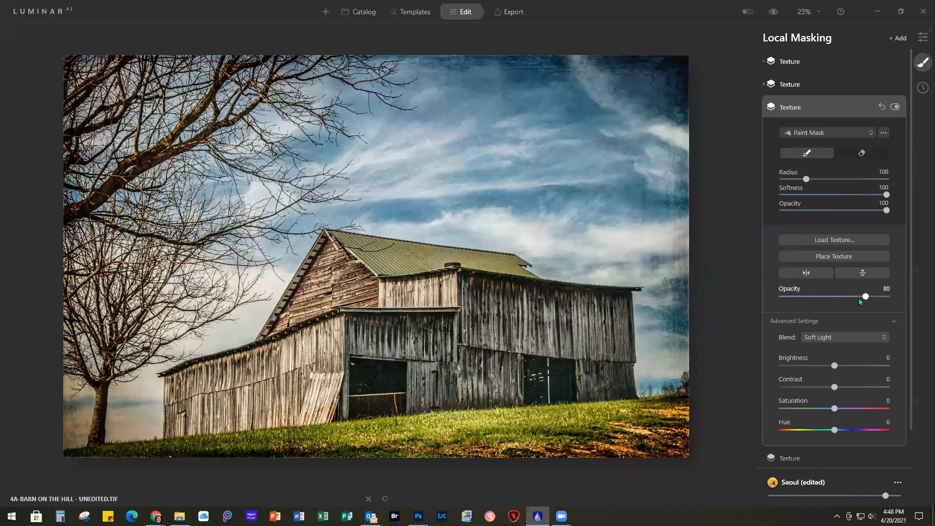
left_click_drag(854, 299, 846, 300)
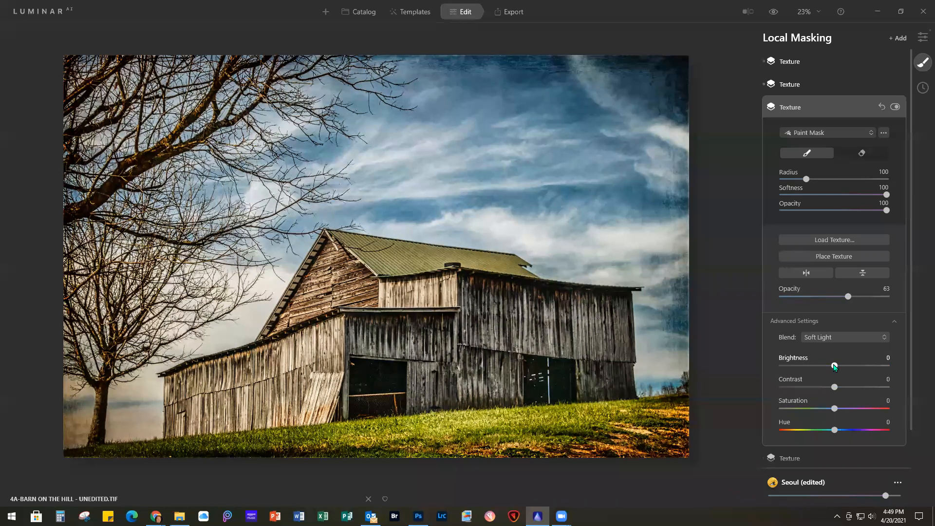
mouse_move(834, 366)
left_mouse_down()
mouse_move(852, 367)
mouse_move(833, 371)
left_mouse_up()
left_click(838, 107)
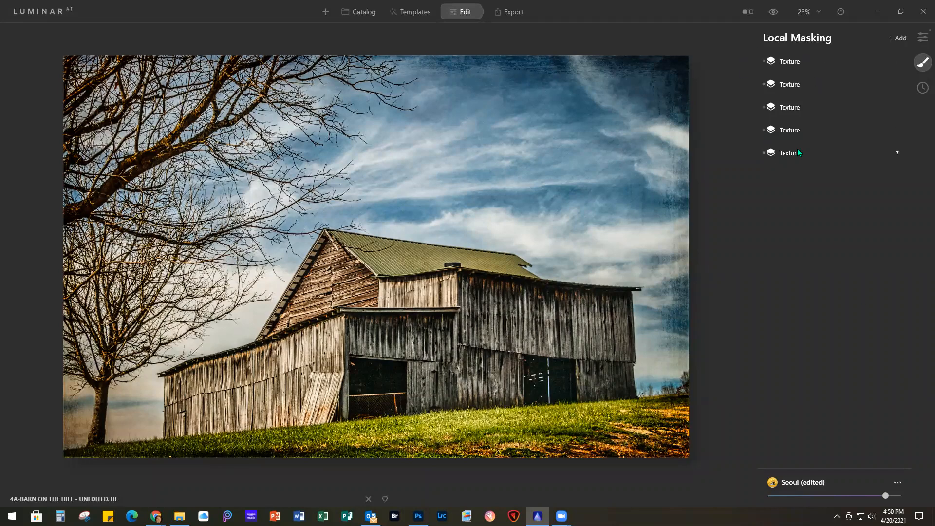
Step: Toggle the border texture layer off and on to compare the barn photo with and without it
left_click(808, 62)
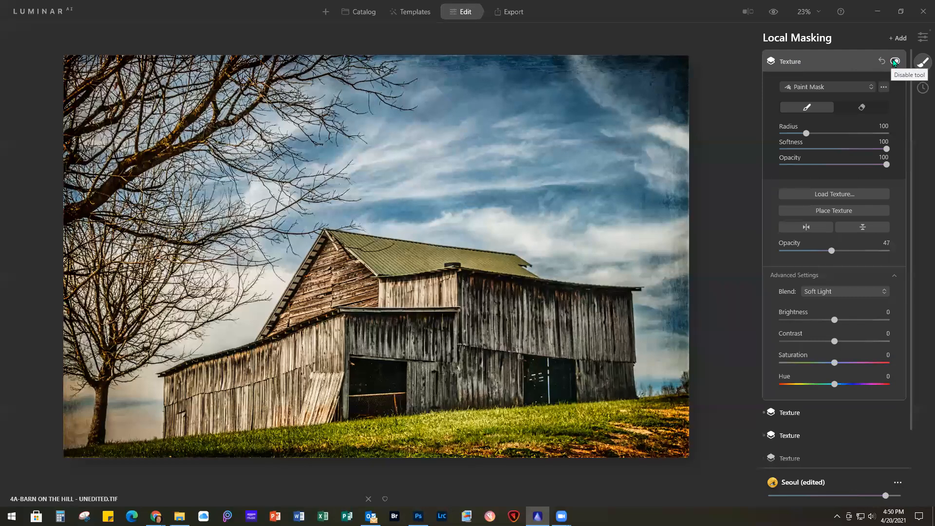
left_click(895, 62)
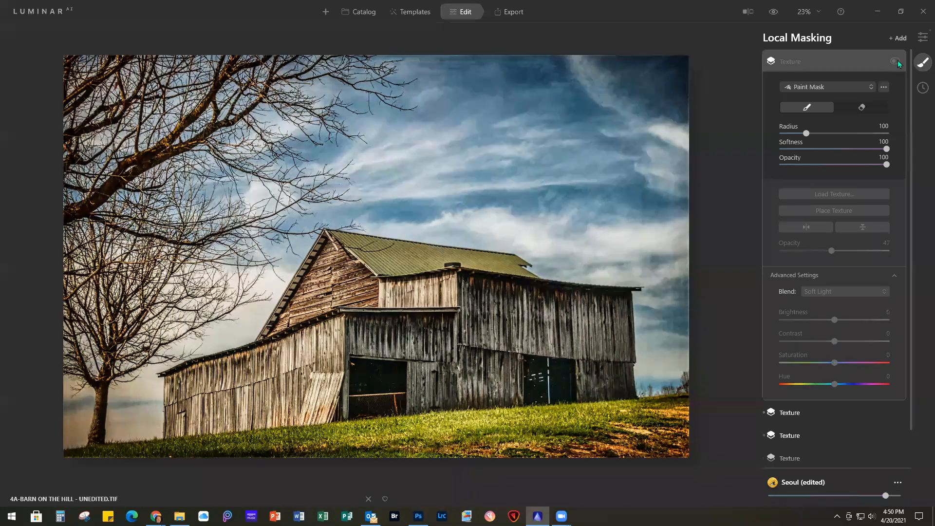
left_click(898, 59)
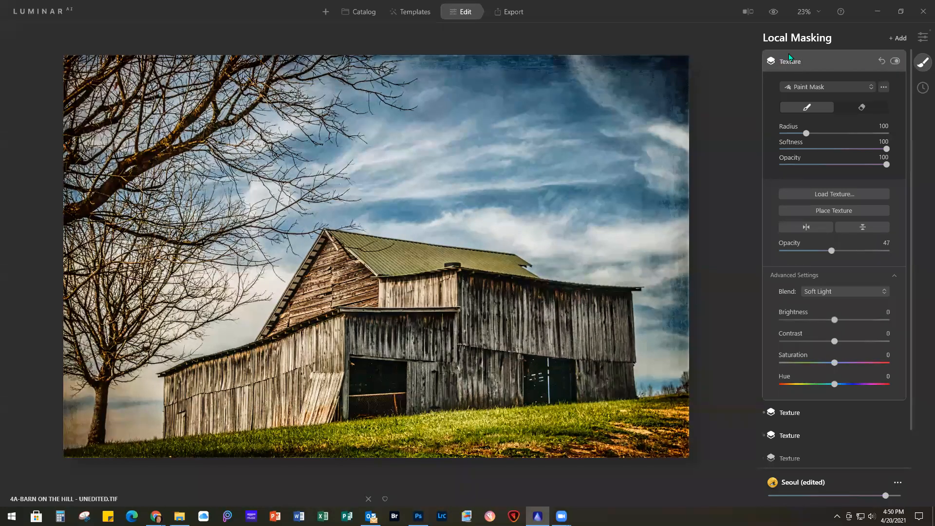
left_click(894, 62)
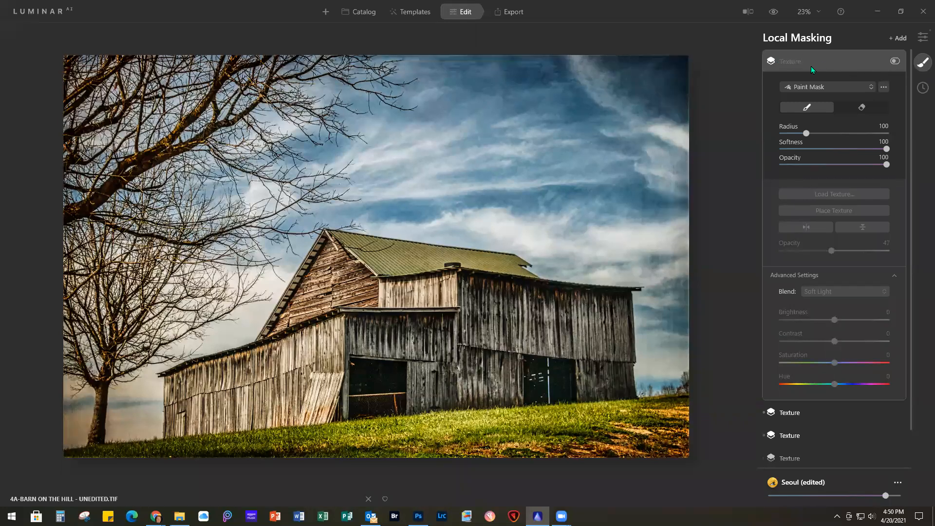
left_click(896, 61)
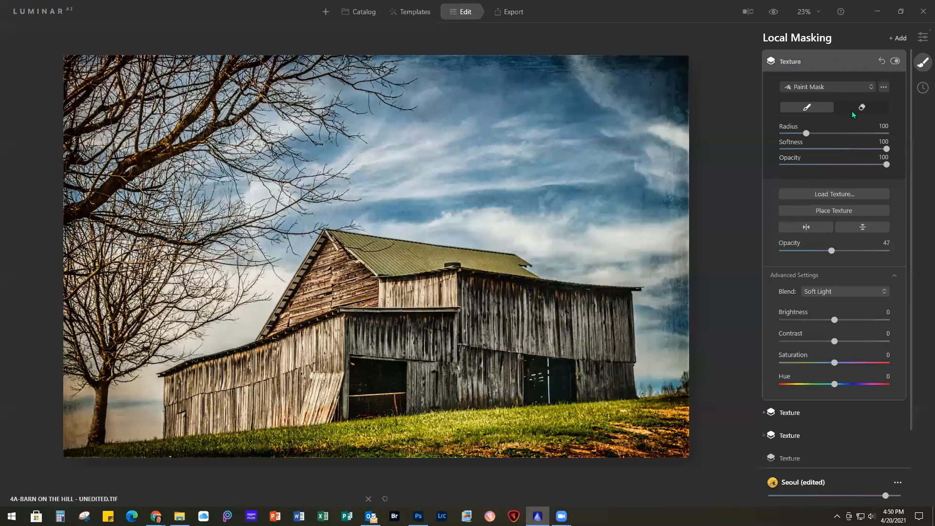
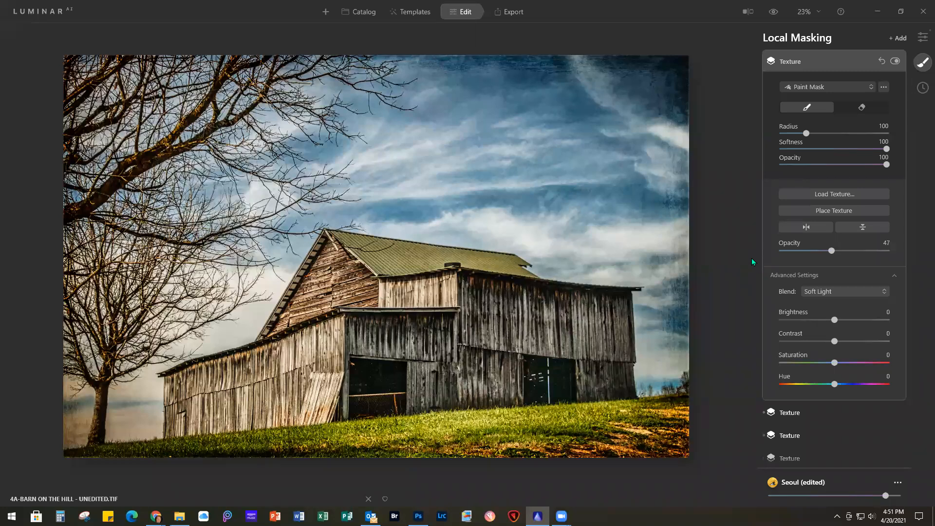
Step: Open the photo 5A-Lighthouse at Sunrise-Unedited.tif from the catalog for editing
left_click(364, 12)
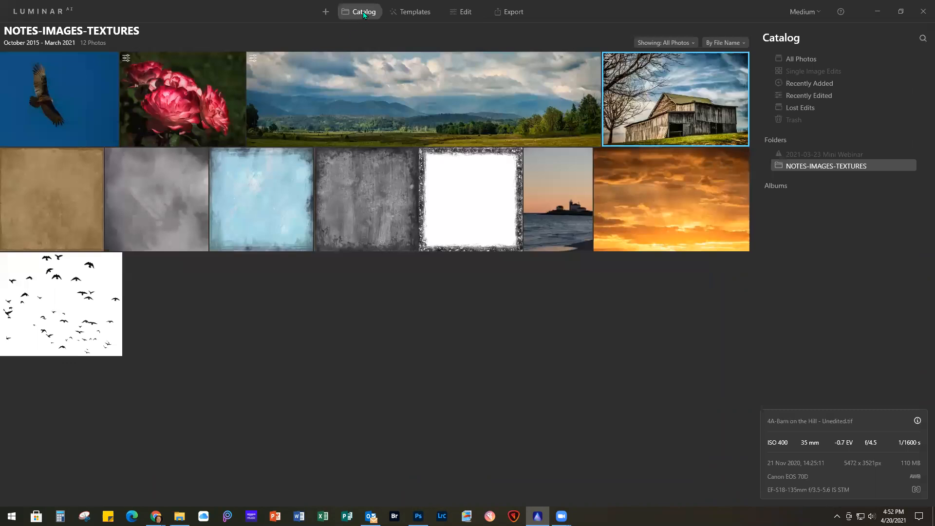
double_click(561, 187)
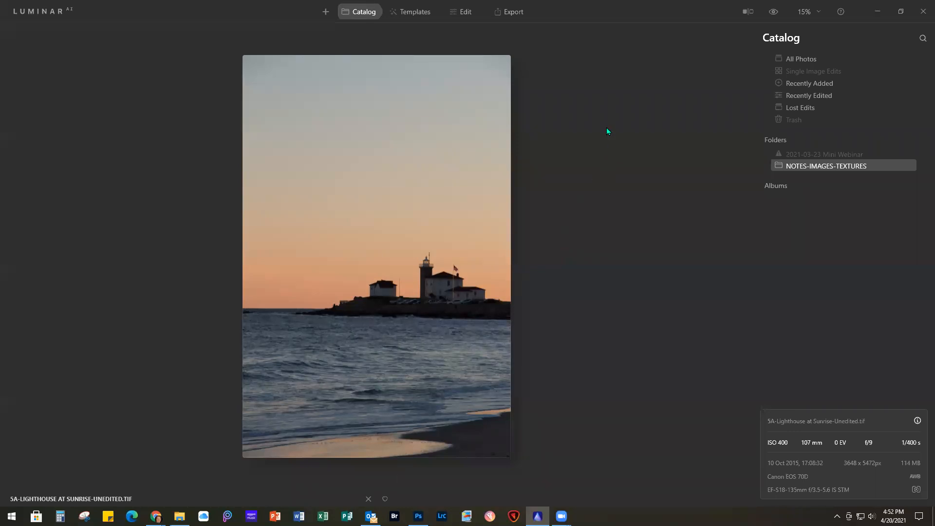
left_click(466, 12)
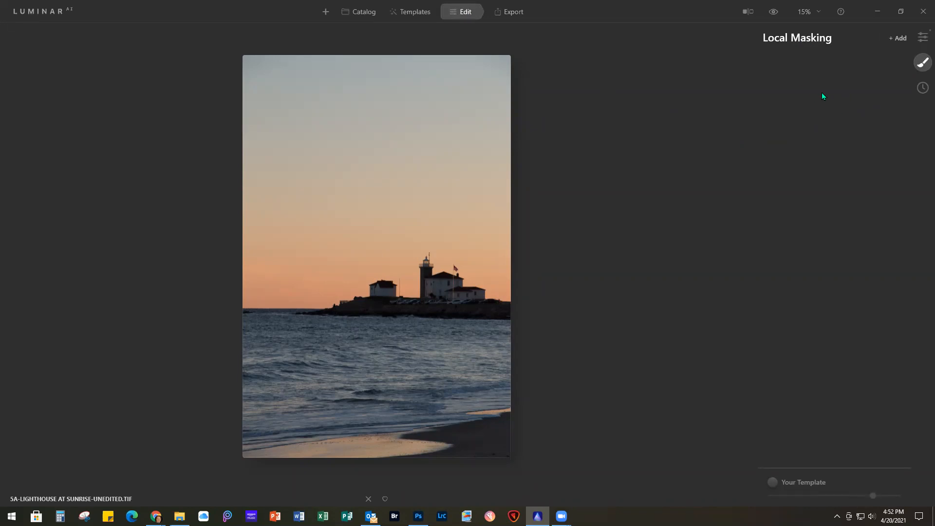
Step: Straighten the lighthouse photo's horizon automatically with the Composition AI tool's horizon alignment
left_click(921, 38)
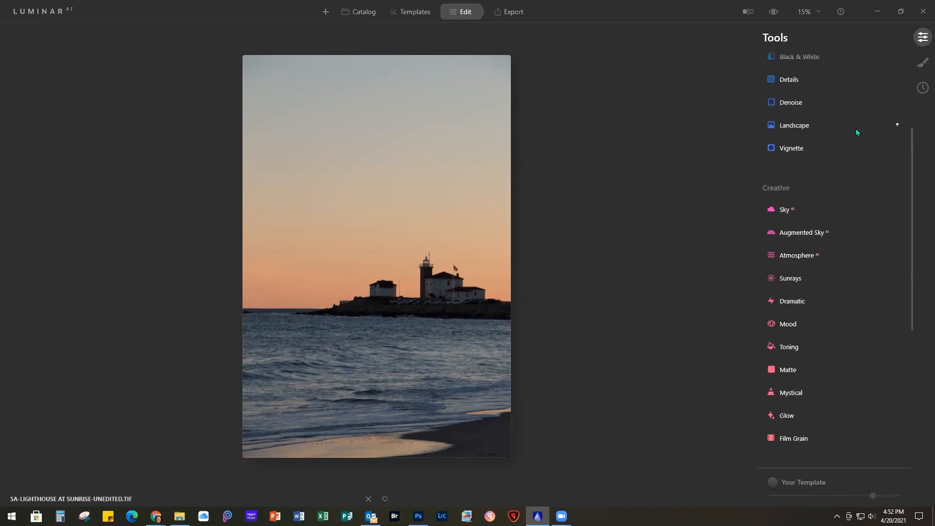
scroll(857, 131, "up", 3)
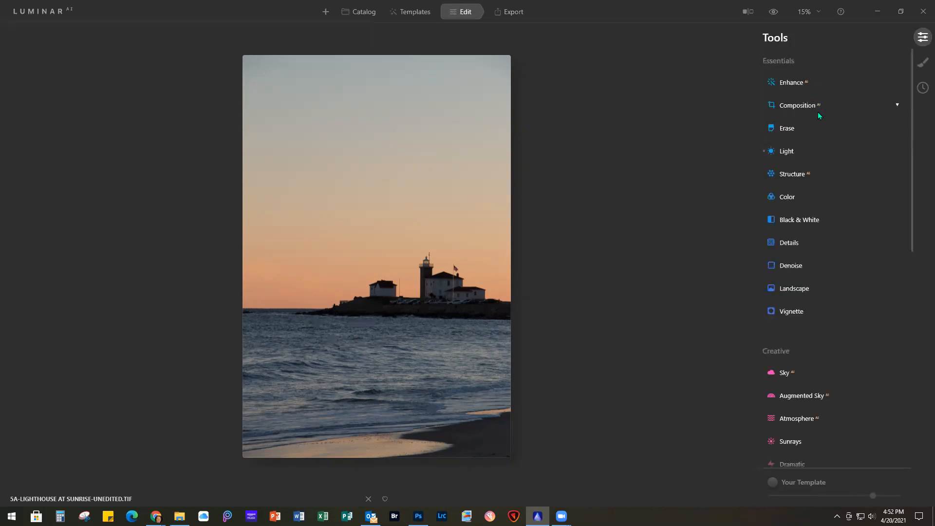
left_click(829, 105)
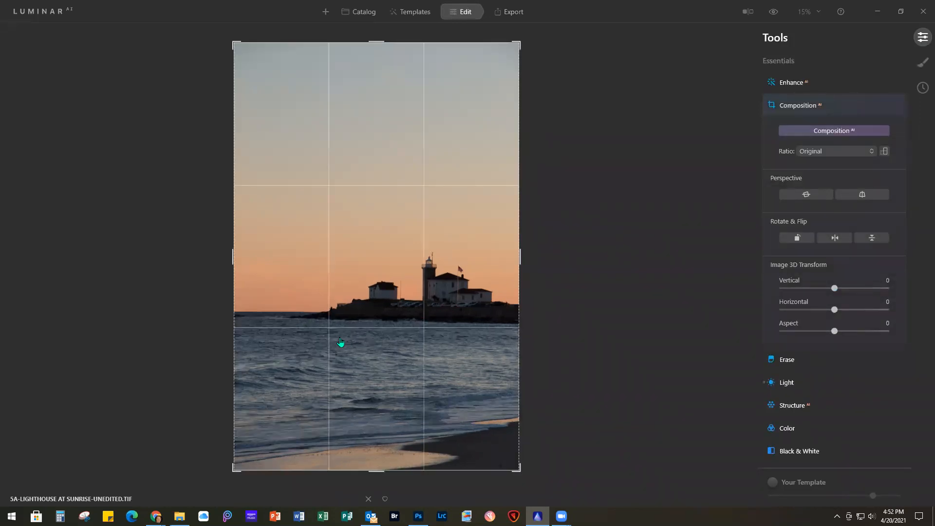
left_click(806, 194)
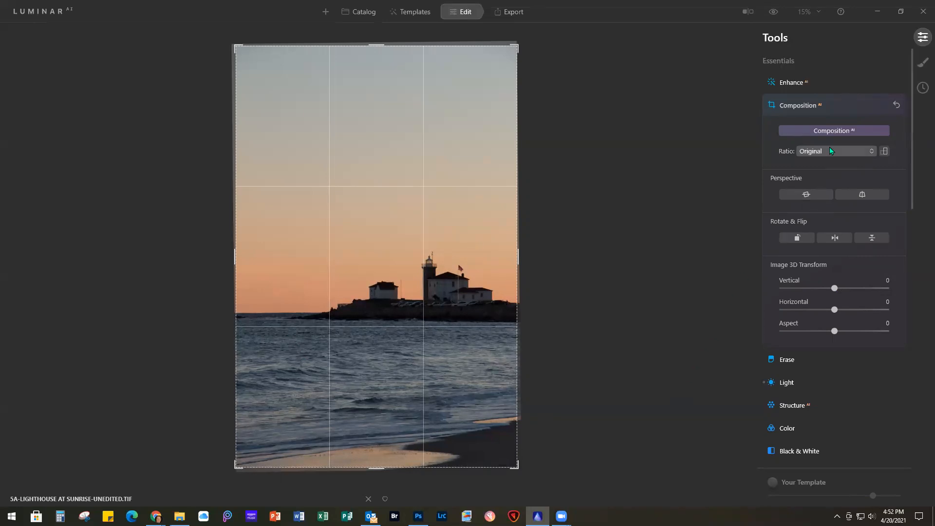
Step: Change the crop ratio to Free and crop away a strip of the sky's top and a sliver of the left edge
left_click(871, 153)
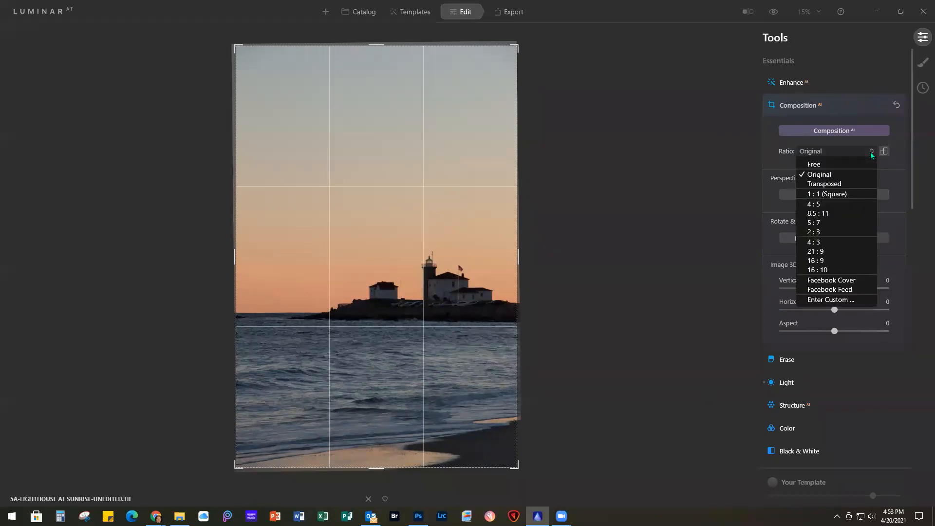
left_click(837, 165)
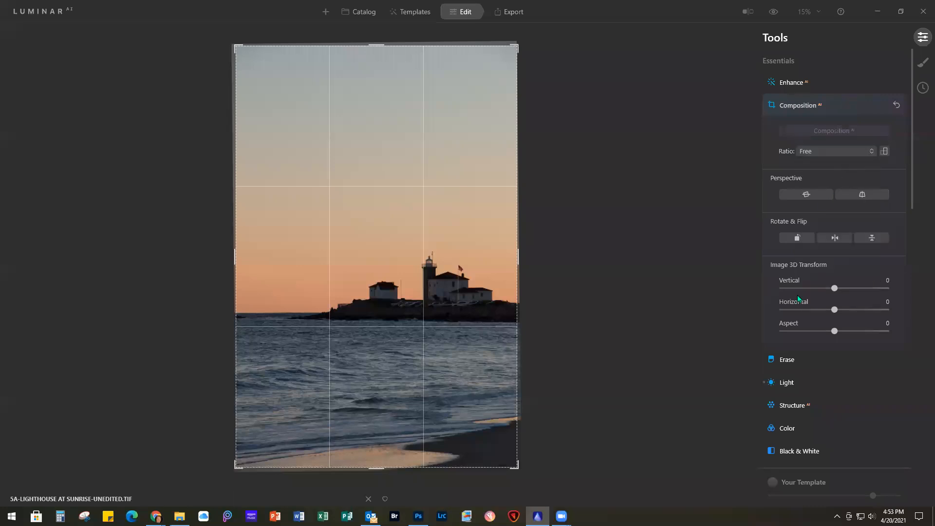
left_click_drag(372, 43, 375, 58)
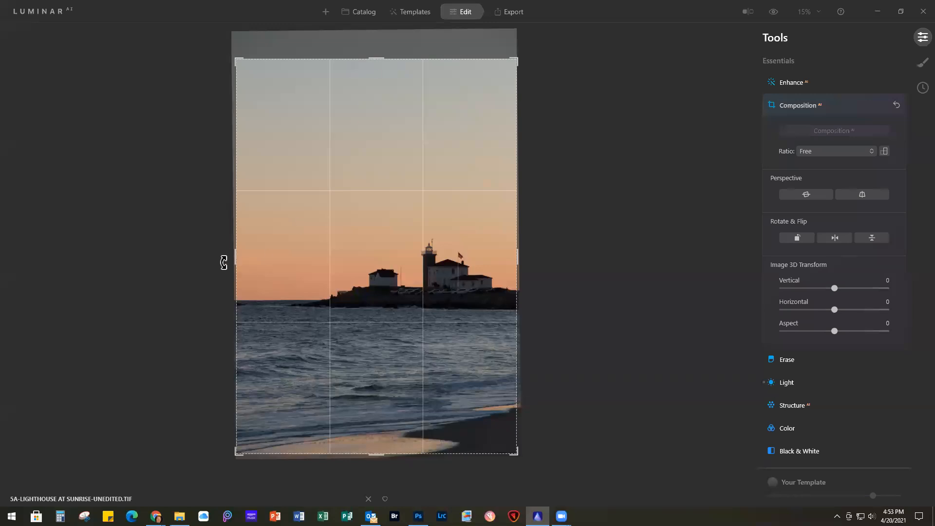
left_click_drag(235, 259, 240, 260)
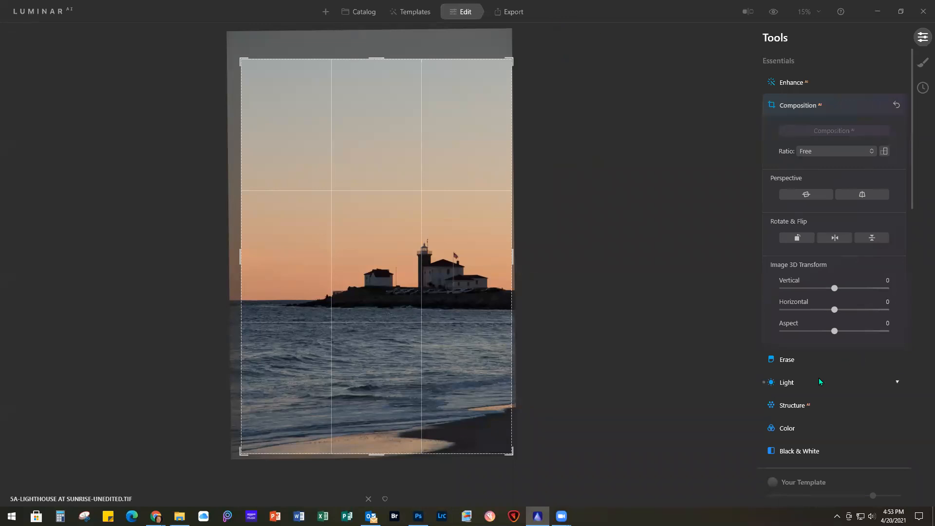
Step: Set the Enhance AI Accent to 28, and set Highlights to 25 and Shadows to 46 in the Light tool
left_click(817, 83)
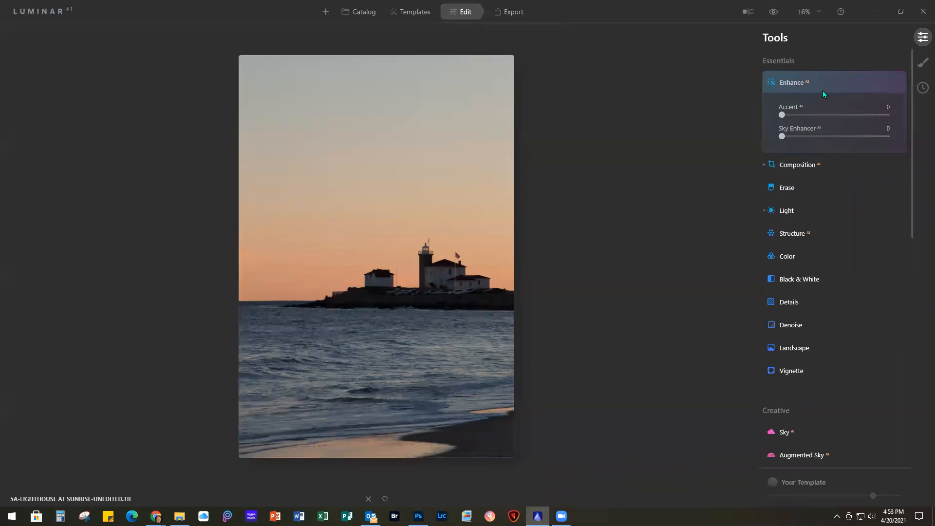
left_click_drag(787, 116, 811, 116)
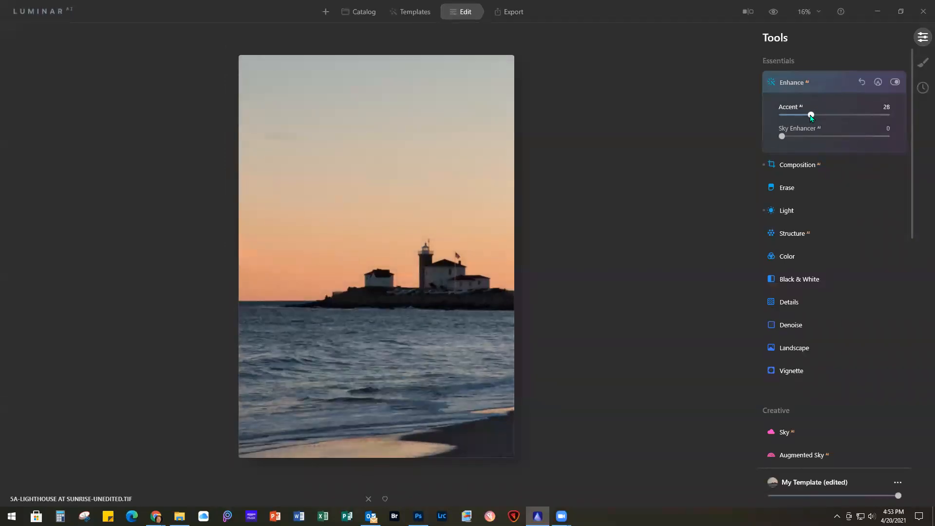
left_click(793, 216)
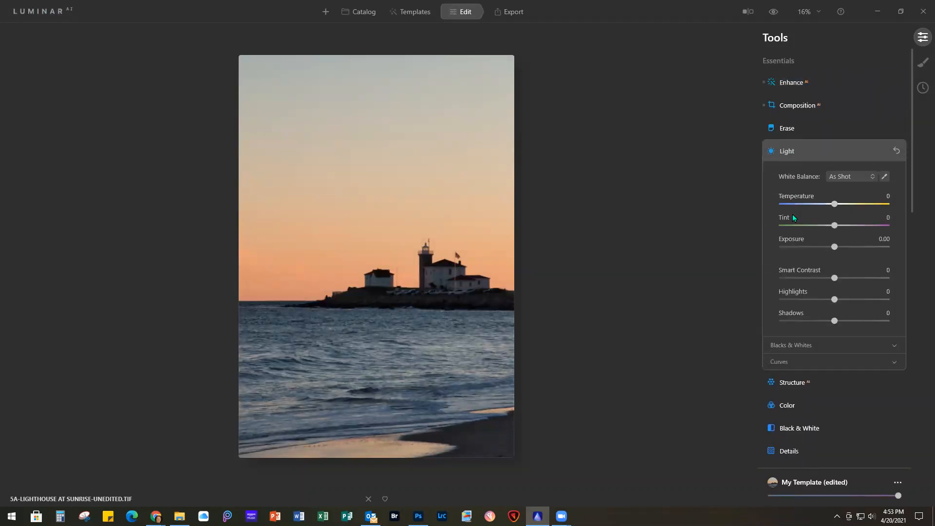
left_click_drag(834, 300, 858, 323)
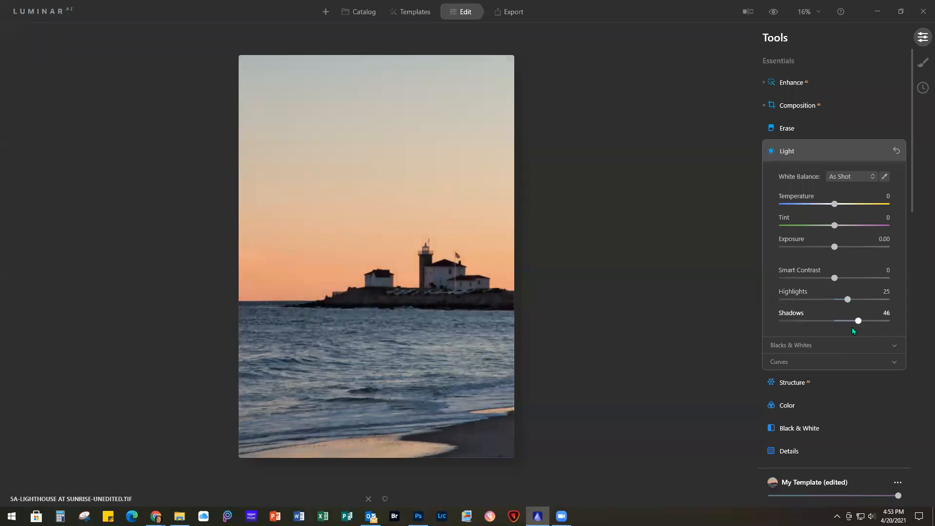
Step: Set the Structure AI Amount to 5 for the lighthouse photo
left_click(825, 384)
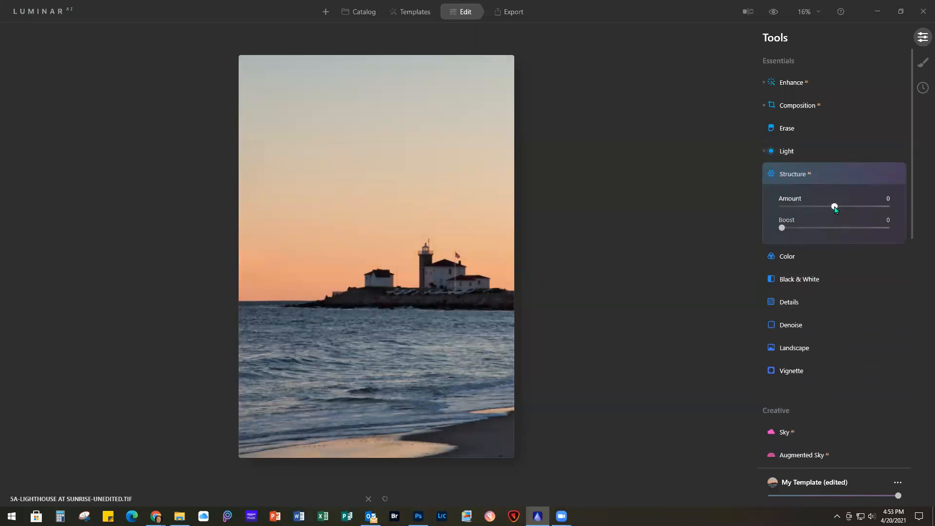
left_click_drag(834, 207, 837, 207)
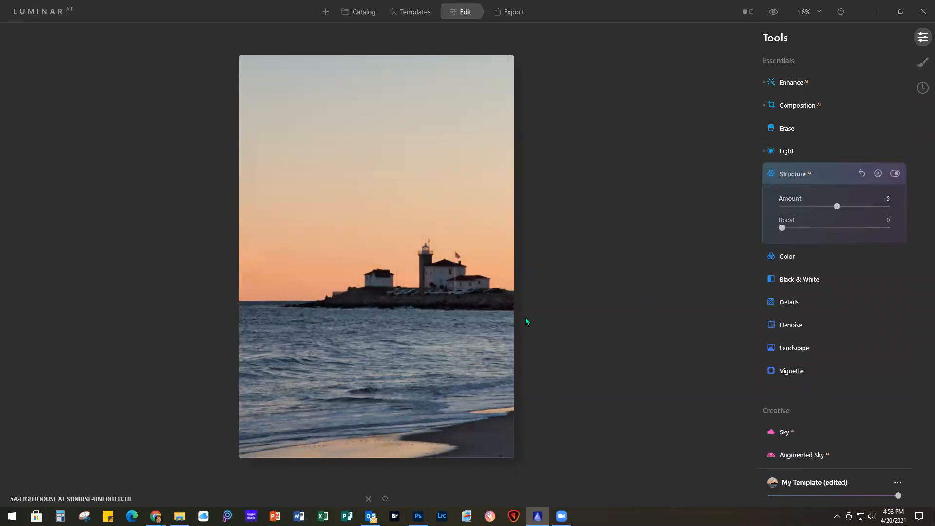
Step: Bring up the Custom category of replacement skies in the Sky AI tool
left_click(808, 431)
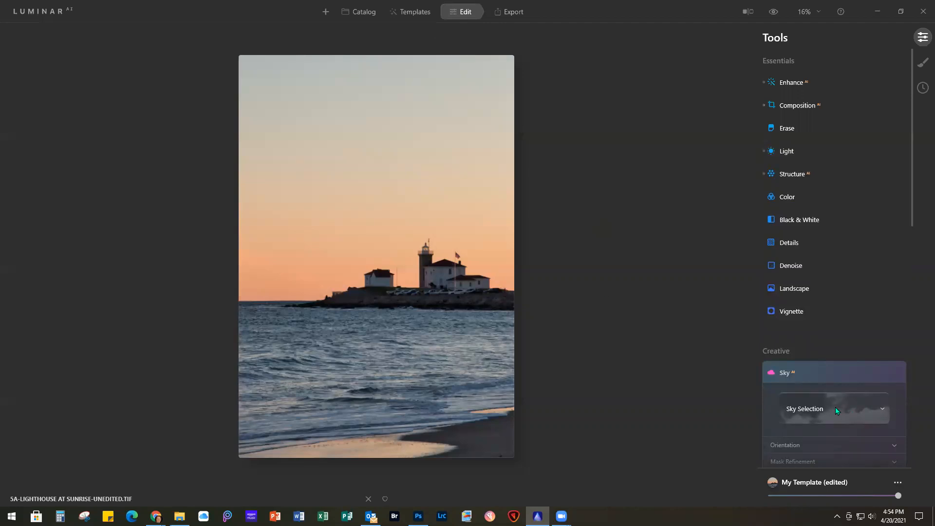
scroll(835, 408, "down", 3)
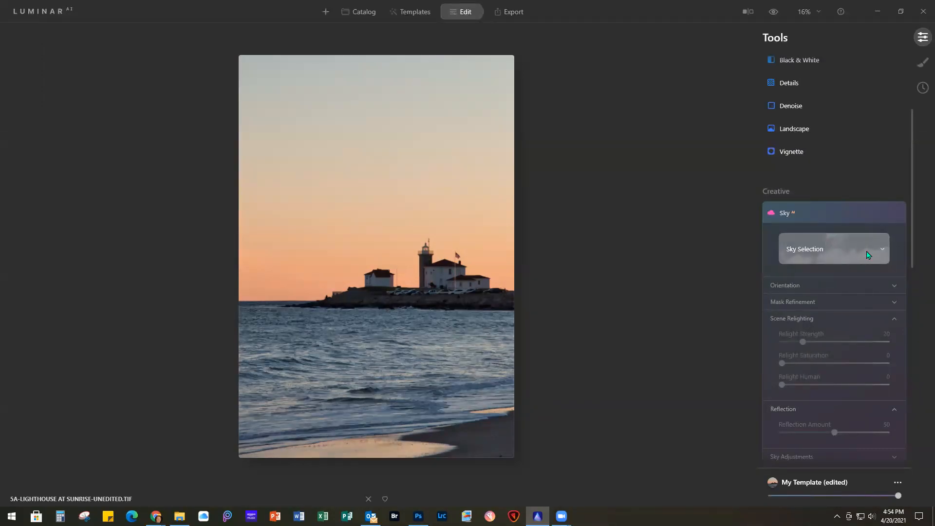
left_click(882, 250)
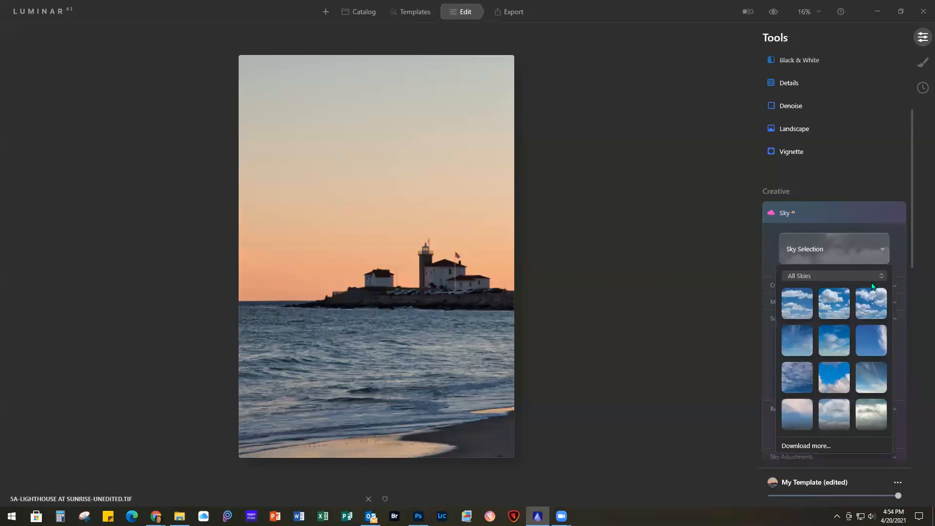
left_click(831, 275)
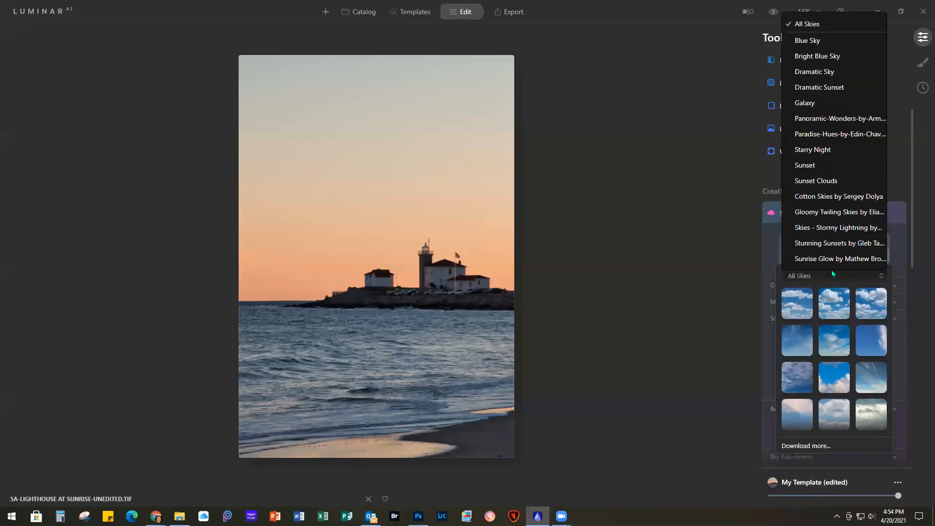
scroll(831, 276, "down", 1)
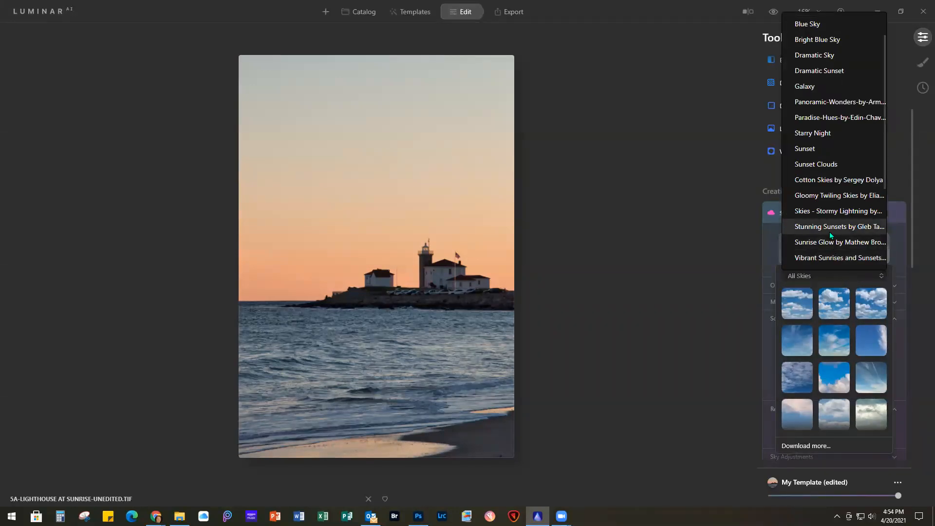
scroll(829, 232, "down", 3)
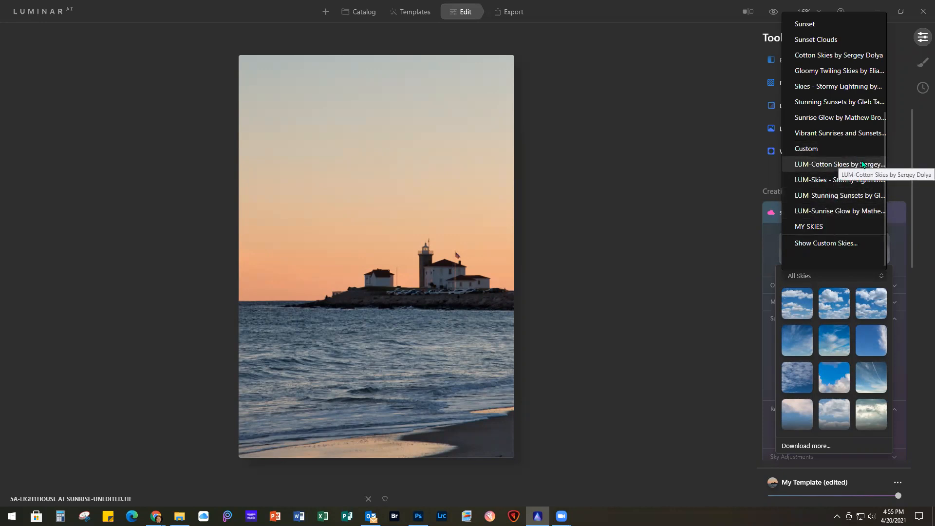
left_click(805, 149)
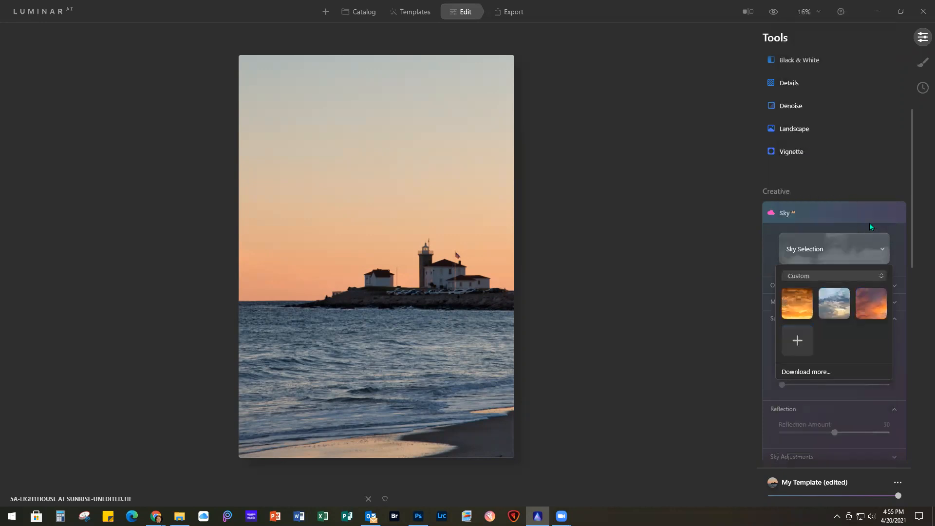
Step: Load 5B-Rays at Sunrise.jpg from the #13 - Luminar folder as the custom sky, replacing the existing copy
left_click(798, 341)
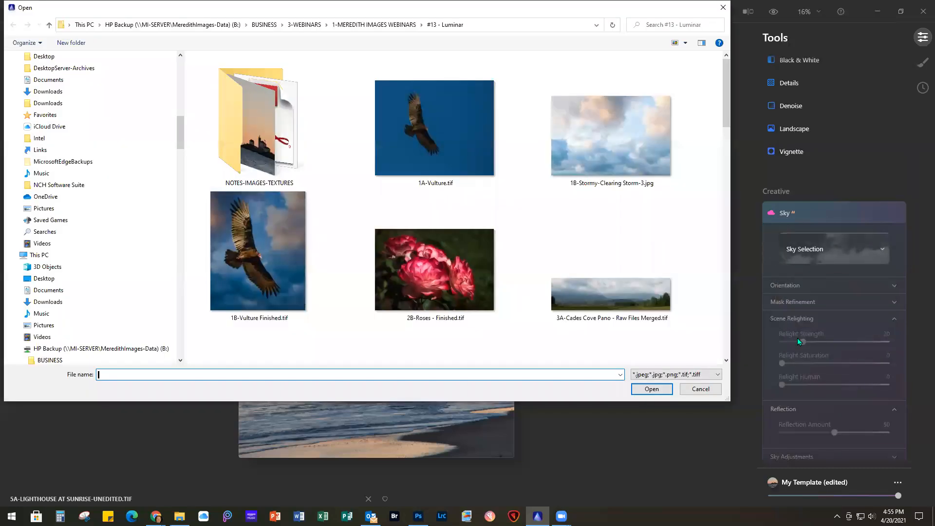
scroll(491, 239, "down", 8)
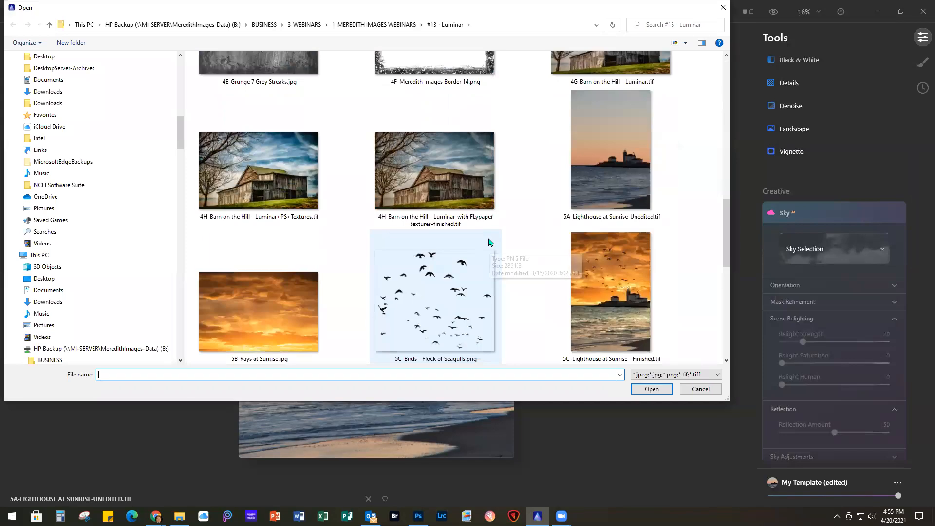
scroll(490, 242, "down", 2)
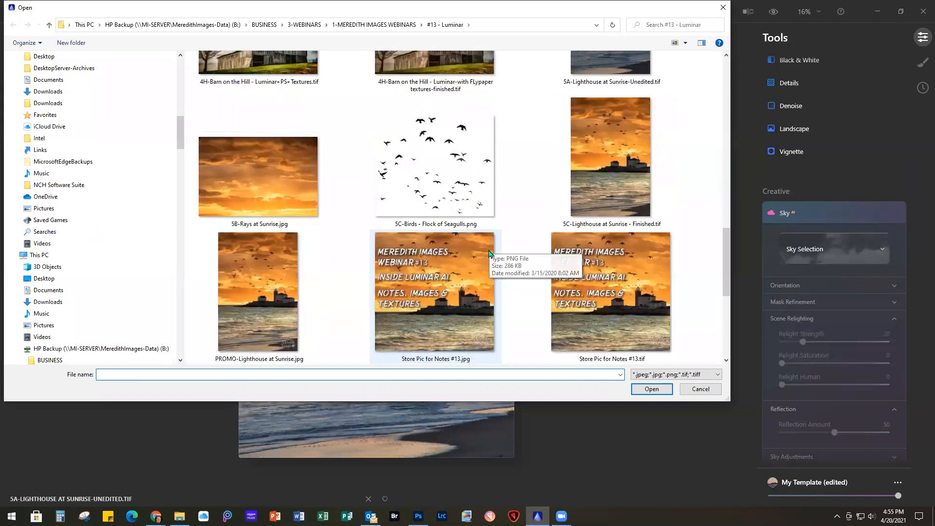
left_click(255, 179)
left_click(651, 393)
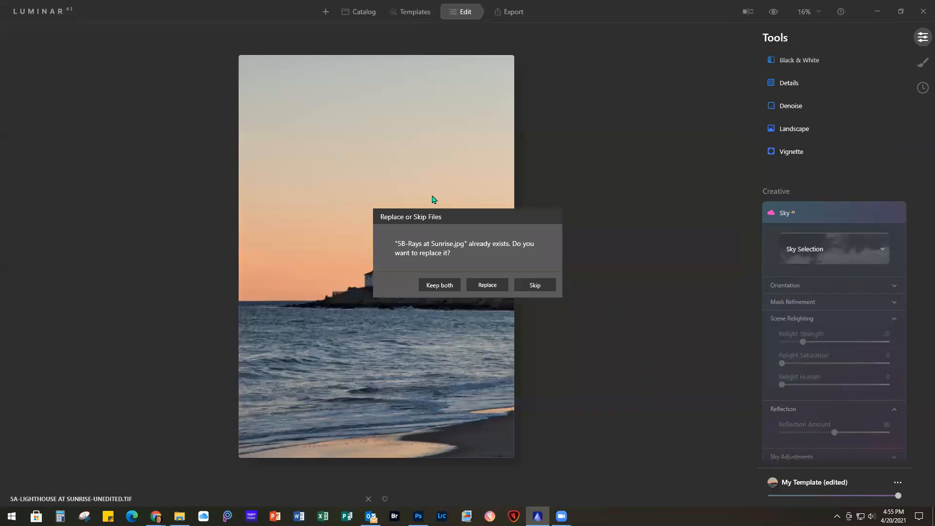
left_click(486, 287)
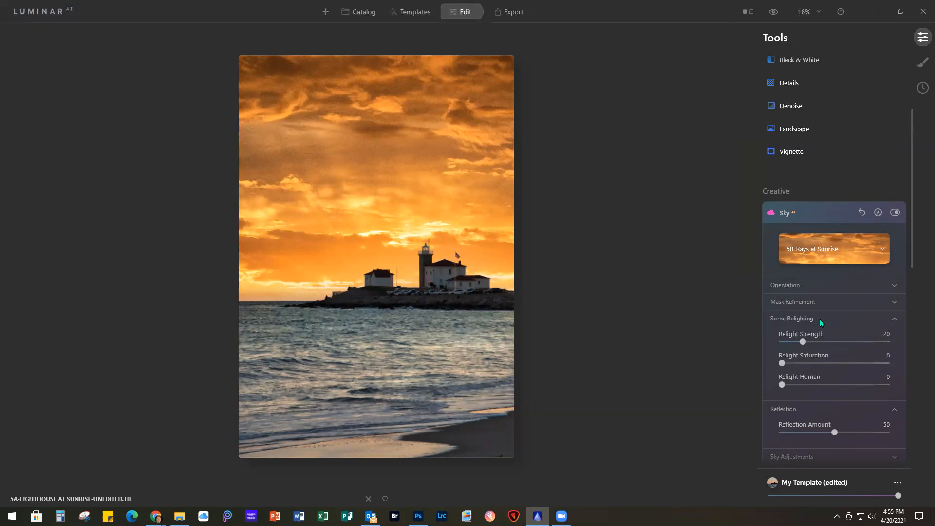
Step: Set the new sky's Vertical Offset to -7, Relight Strength to 56 and Relight Saturation to 20
left_click(804, 286)
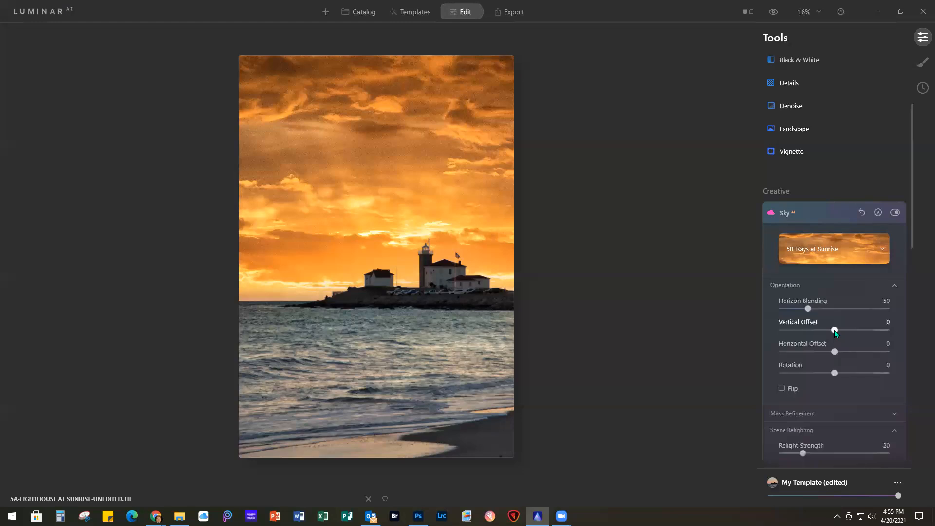
left_click_drag(835, 330, 832, 331)
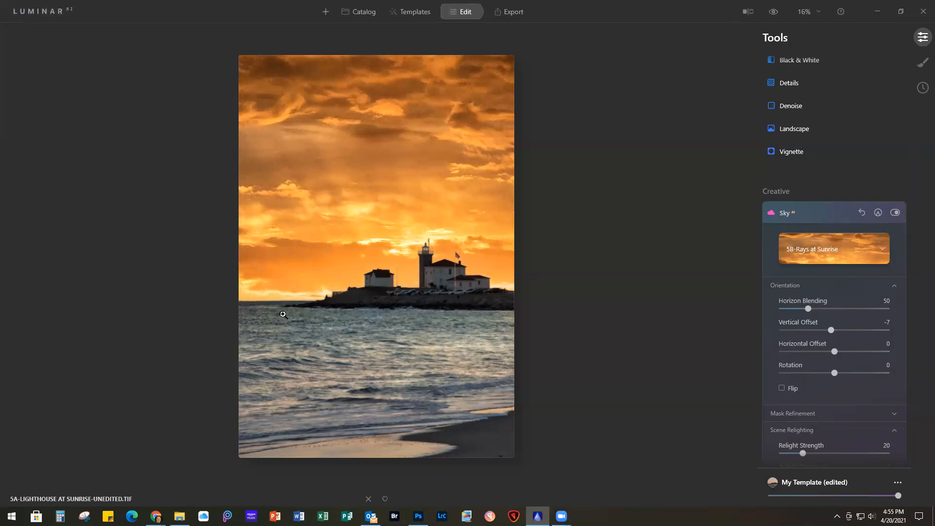
scroll(843, 407, "down", 2)
scroll(842, 405, "down", 5)
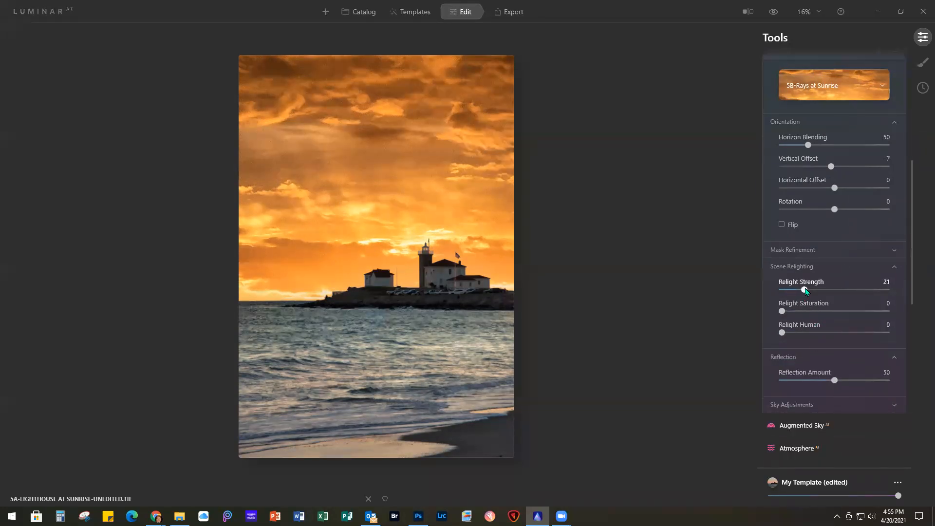
left_click_drag(804, 290, 839, 292)
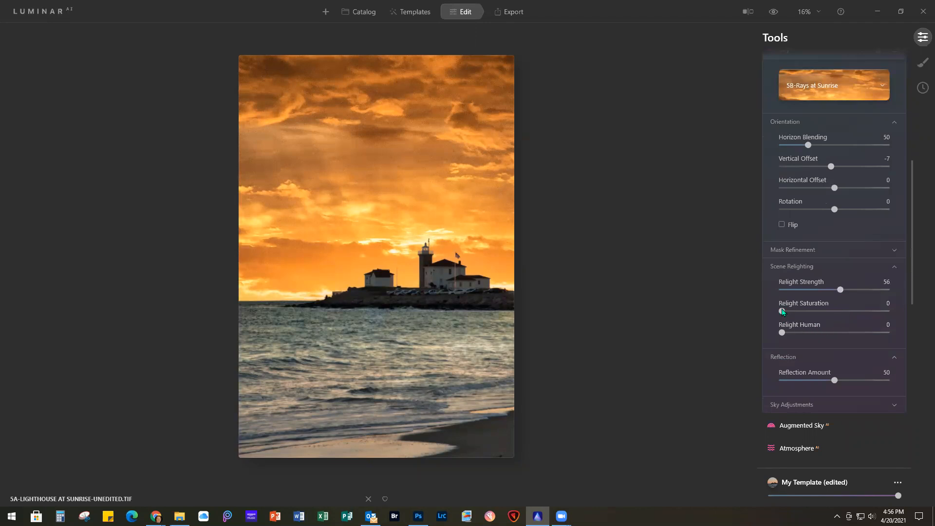
left_click_drag(792, 310, 803, 311)
Step: Set the Sky AI Reflection Amount to 100 and the sky's Brightness to -12
scroll(893, 406, "down", 2)
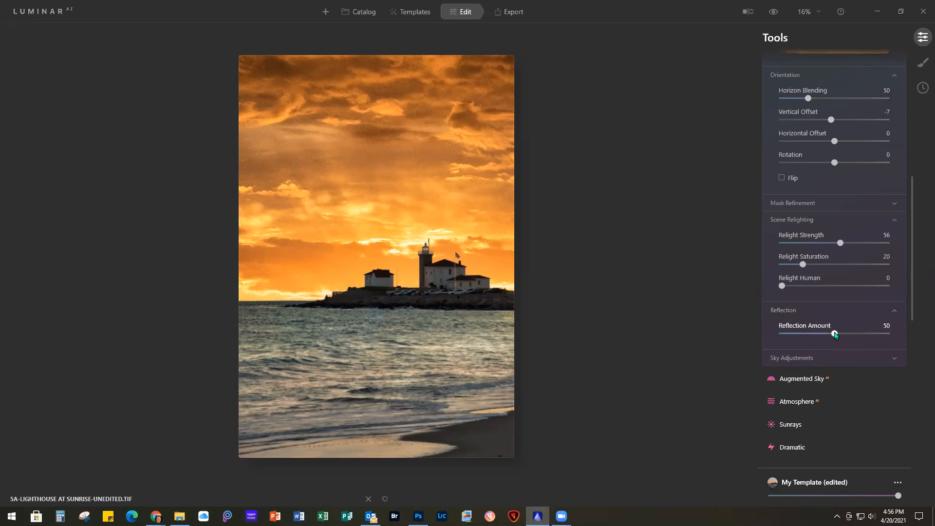
left_click_drag(835, 335, 898, 337)
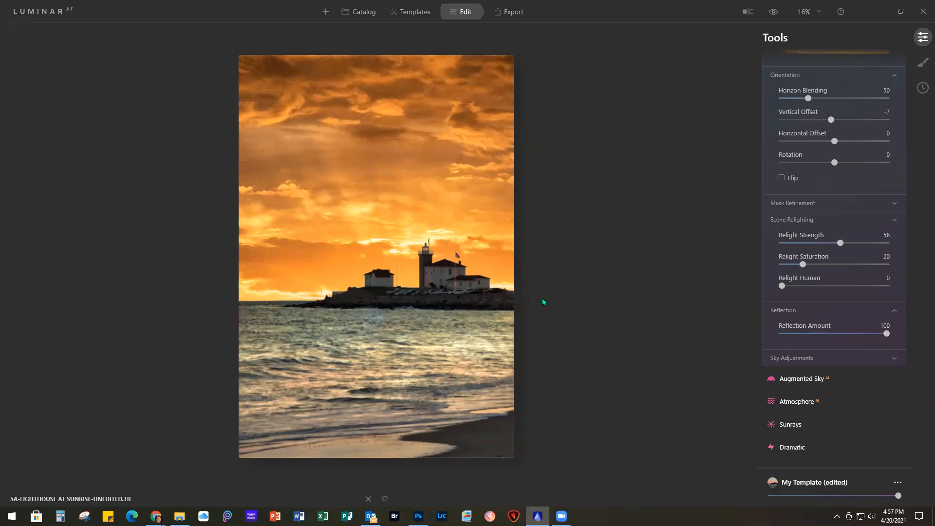
left_click(802, 357)
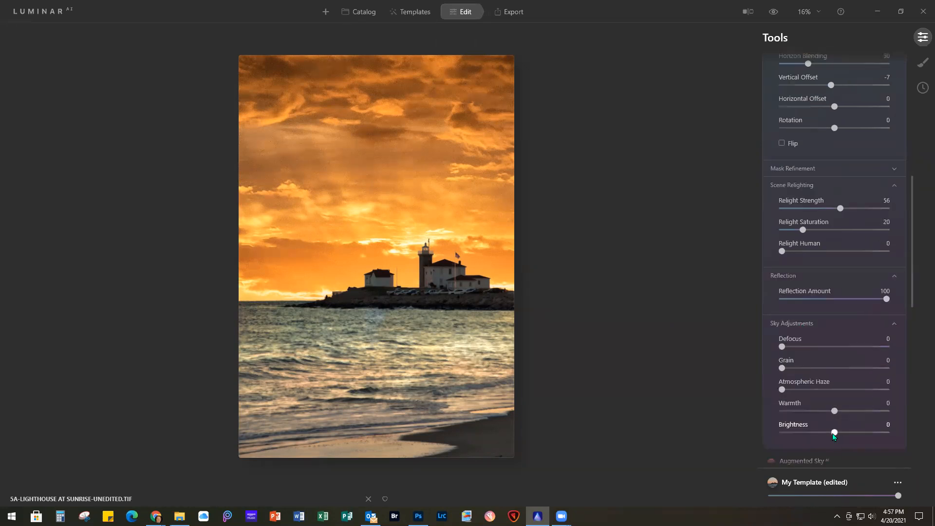
left_click_drag(834, 433, 828, 433)
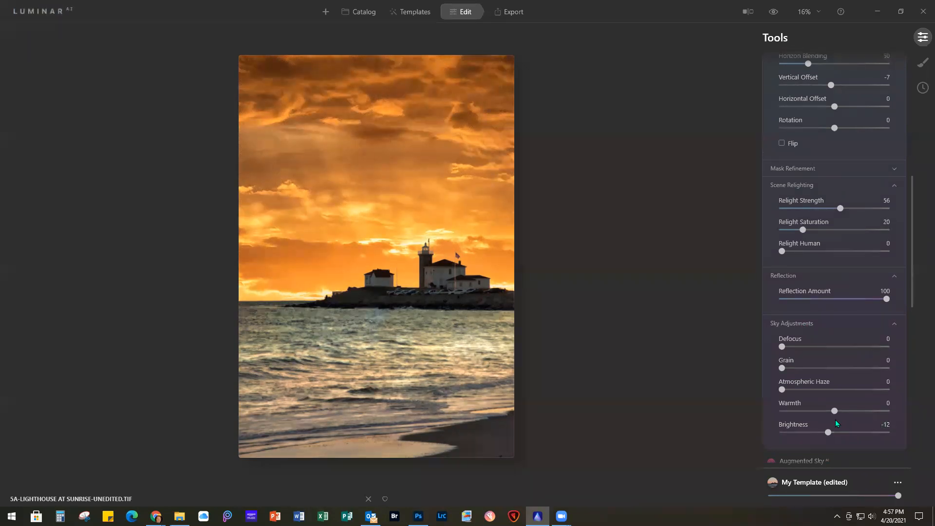
Step: Choose Birds - Flock of Seagulls as the object to add with the Augmented Sky AI tool
scroll(849, 398, "down", 7)
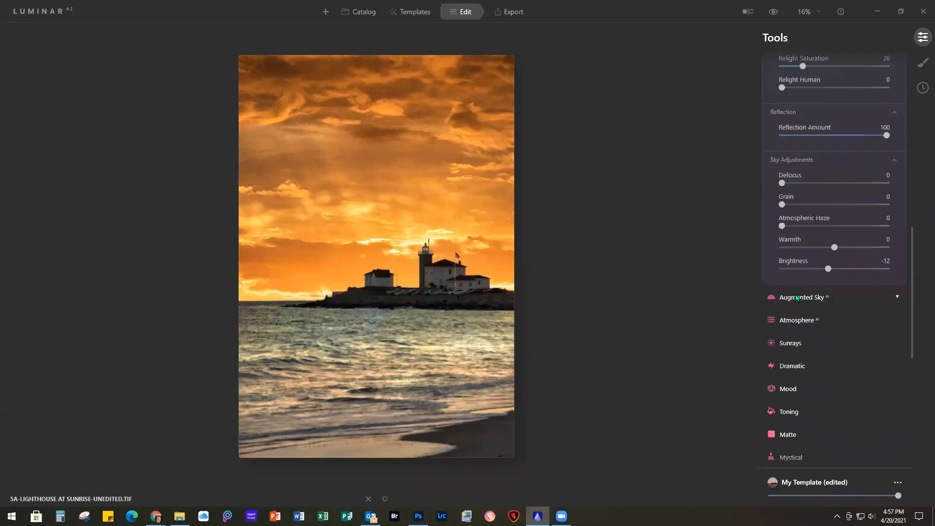
left_click(793, 298)
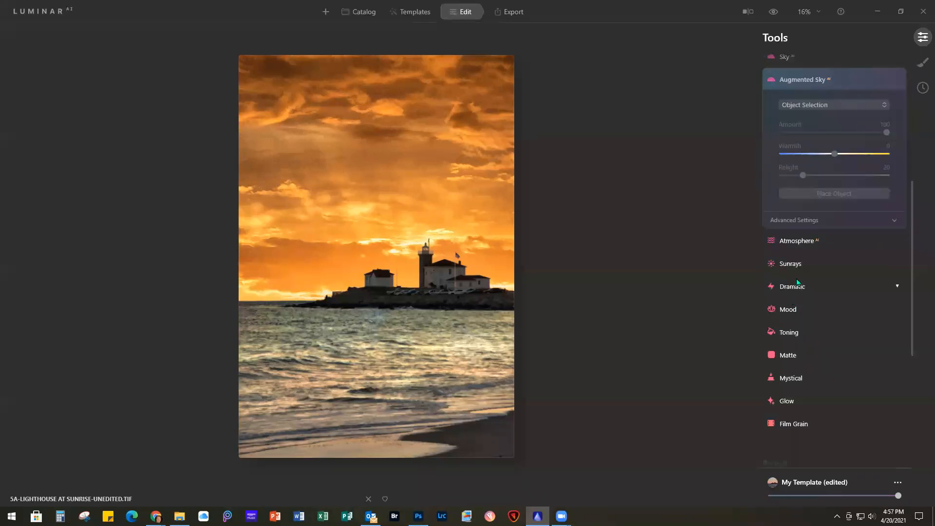
left_click(828, 104)
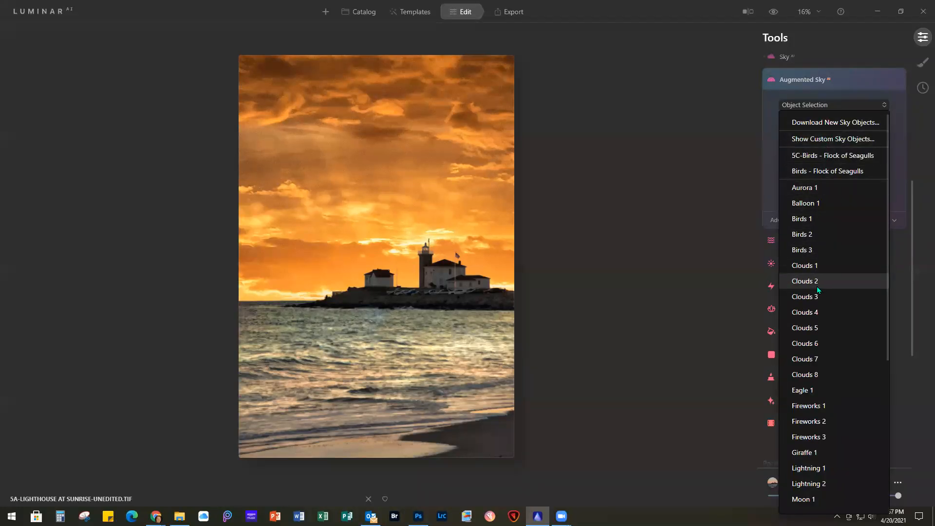
scroll(828, 377, "down", 4)
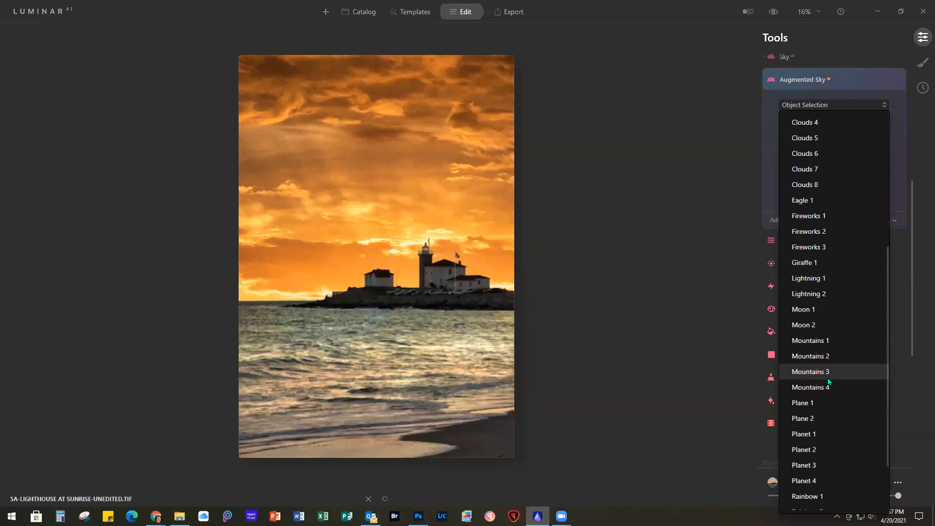
scroll(824, 360, "down", 3)
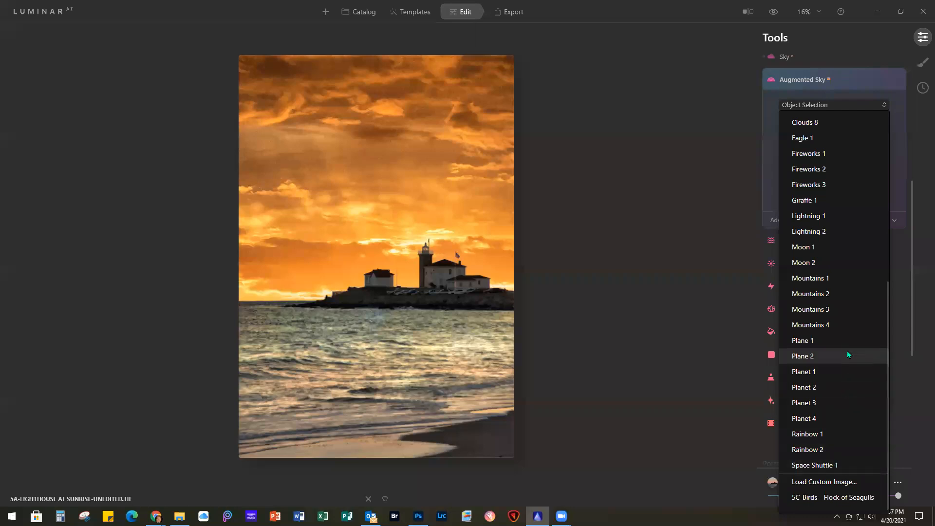
scroll(818, 270, "up", 2)
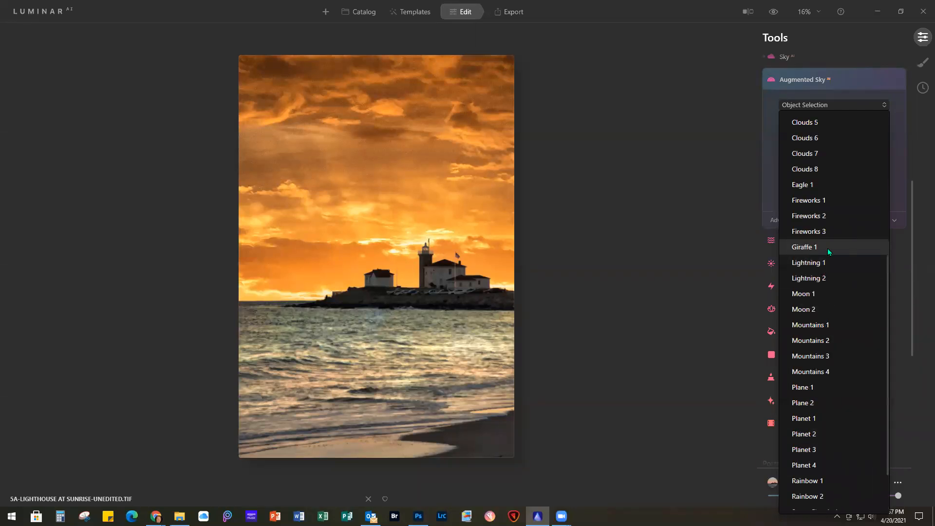
scroll(827, 249, "up", 5)
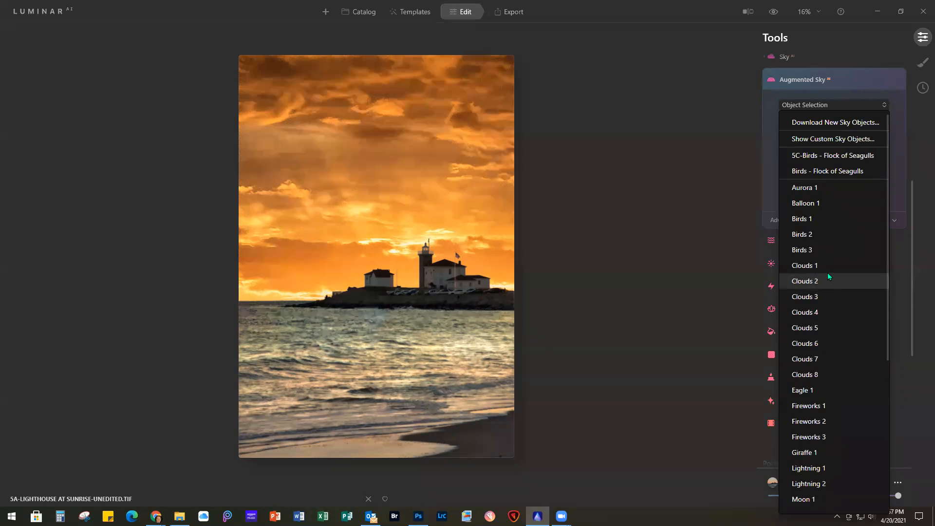
left_click(836, 171)
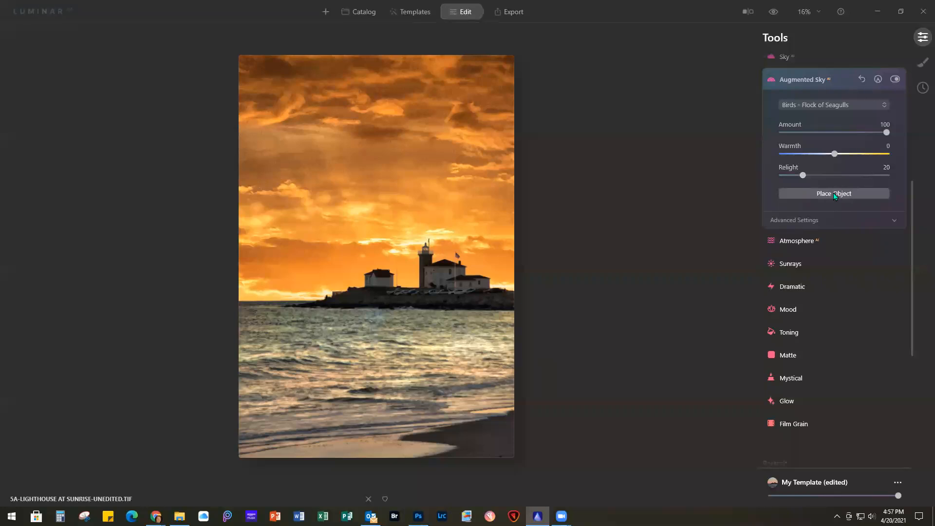
Step: Shrink the placed seagull flock to about three quarters of its size and center it in the sky above the lighthouse
left_click(834, 193)
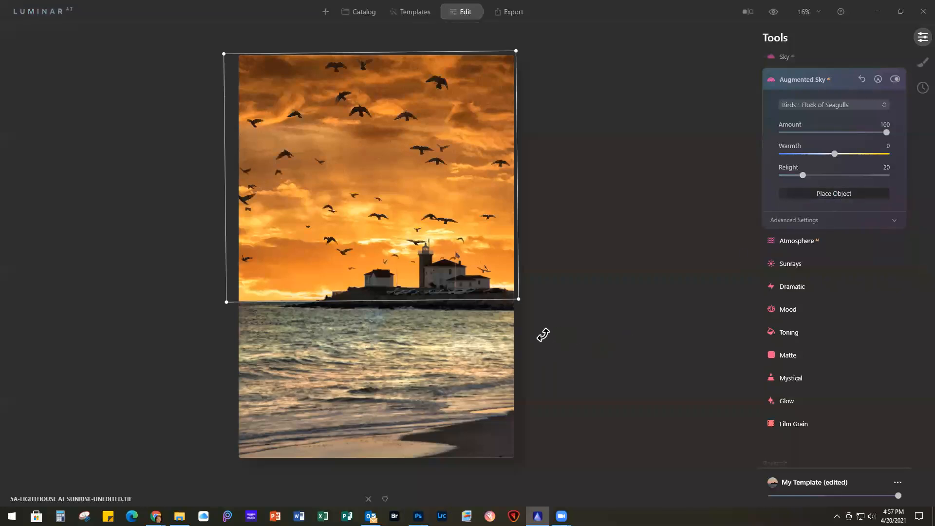
left_click_drag(515, 293, 445, 228)
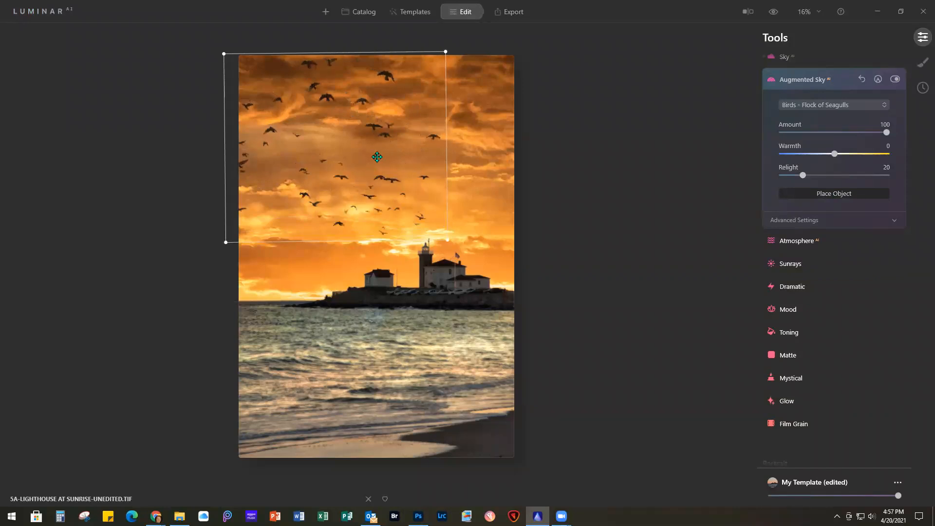
left_click_drag(391, 168, 401, 186)
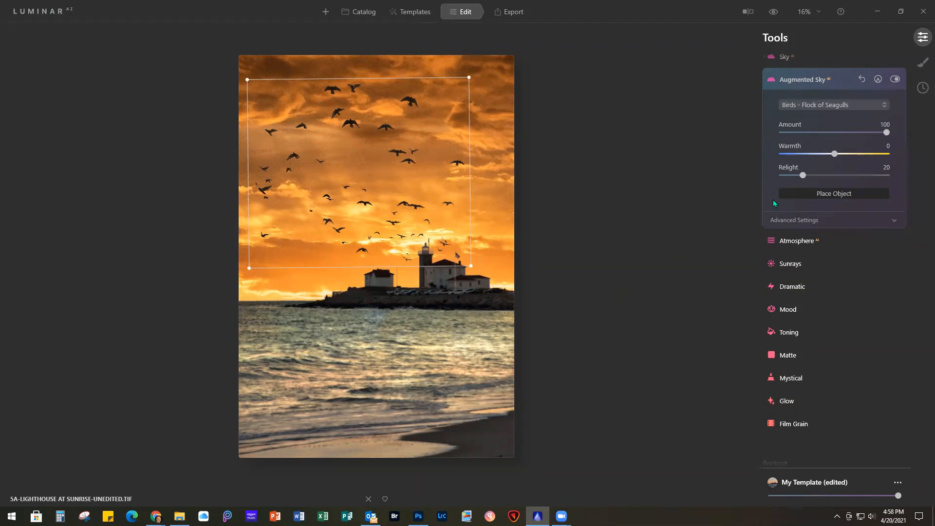
left_click(824, 195)
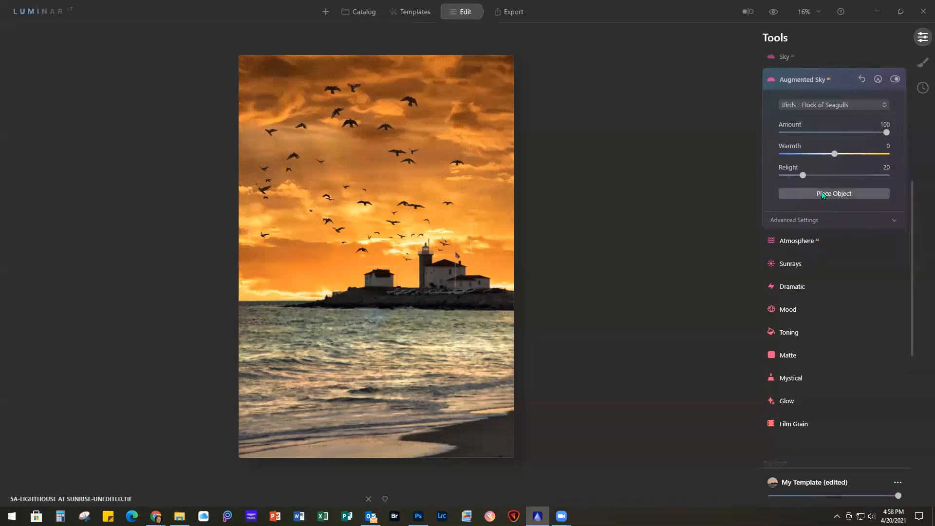
Step: Set the seagull flock's Warmth to 28 and compare the edited lighthouse photo with its original
left_click(822, 219)
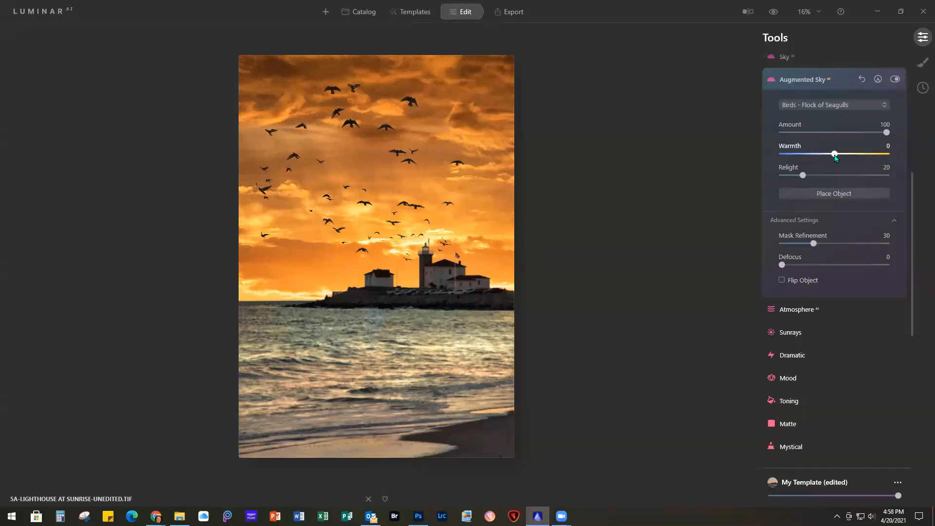
left_click_drag(835, 156, 849, 156)
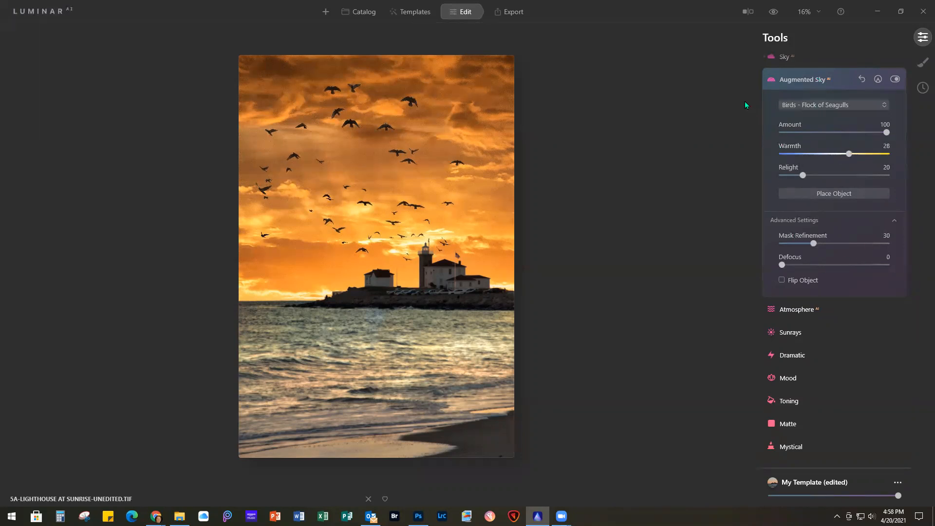
left_click(774, 12)
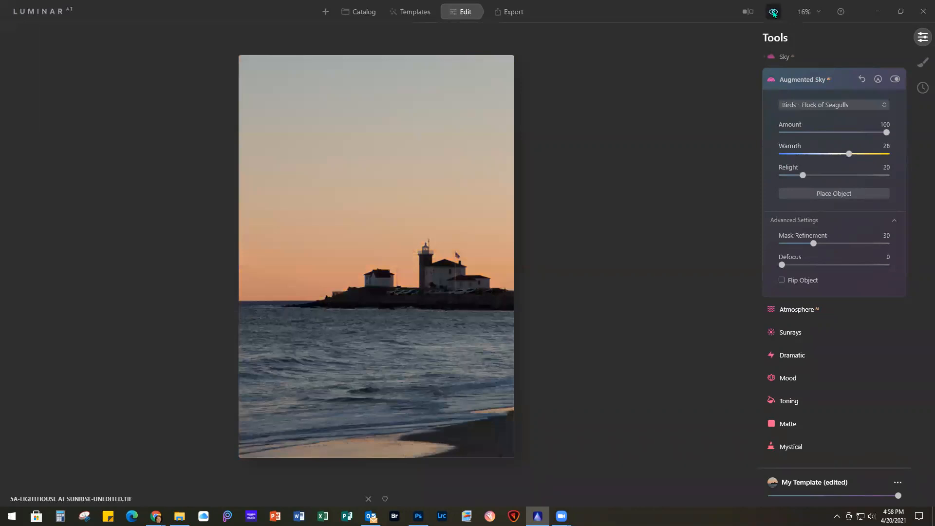
Step: Leave the before-and-after comparison, go to the template collections overview and start adding a purchased template collection
left_click(774, 12)
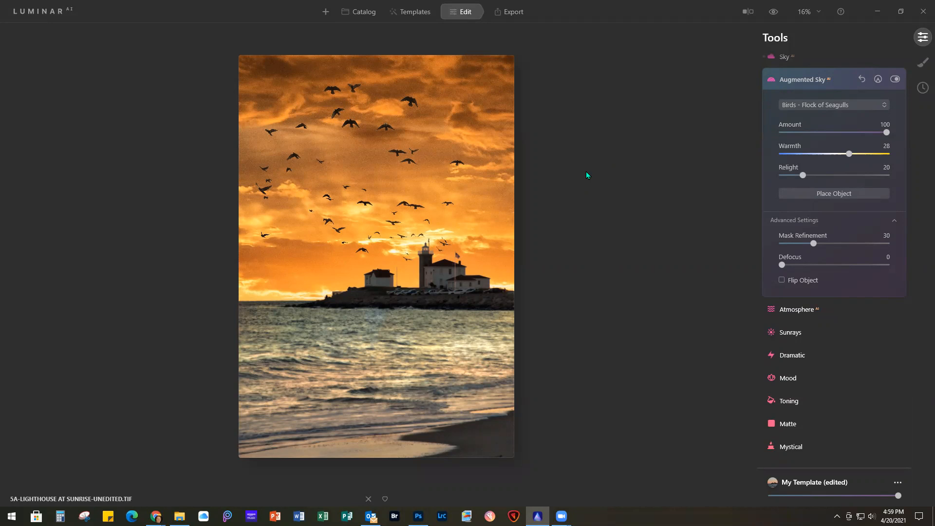
left_click(413, 15)
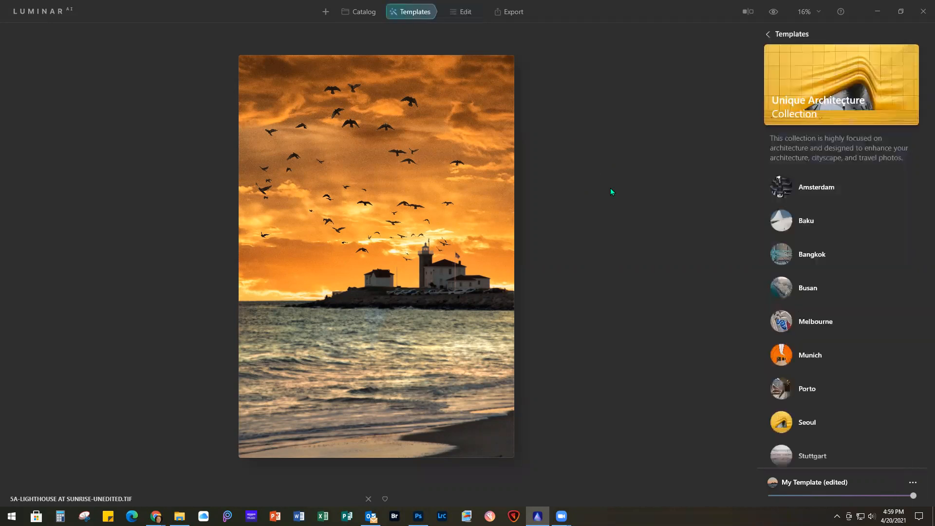
left_click(788, 35)
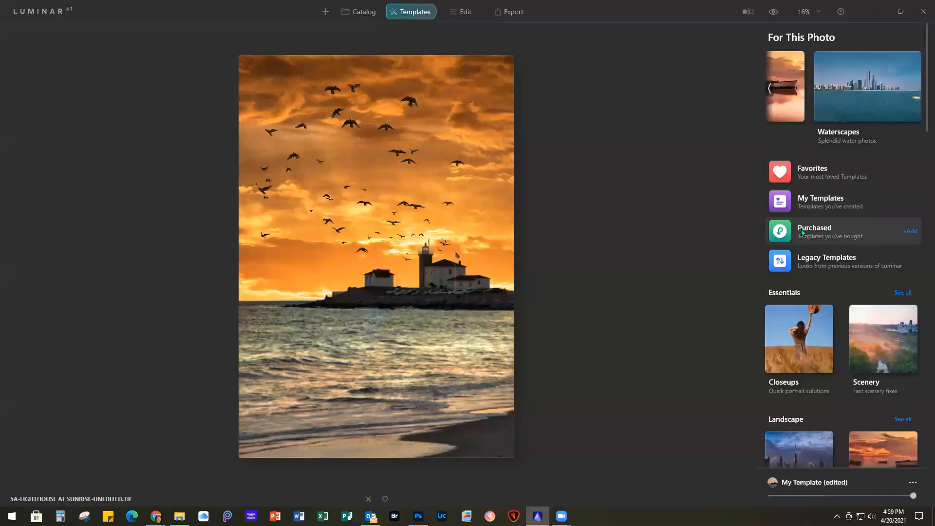
left_click(910, 232)
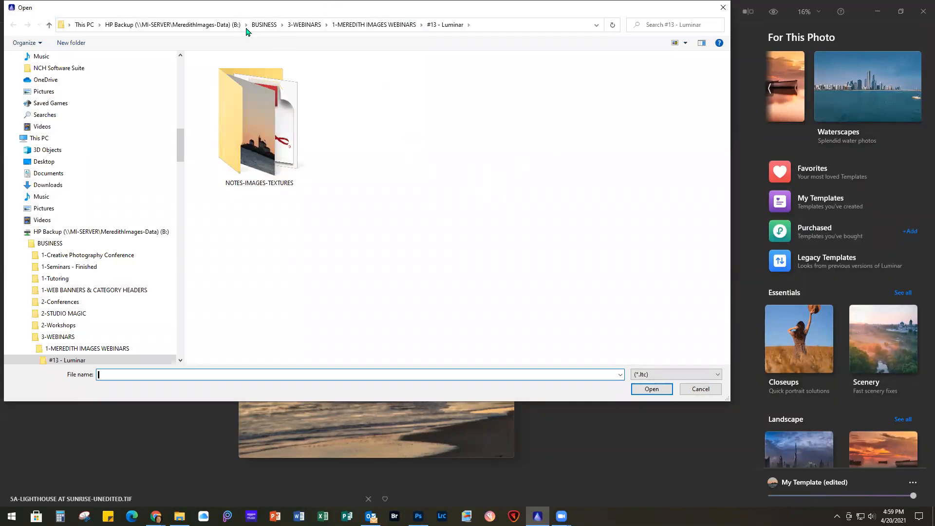
Step: Import UNIQUE ARCHITECTURE.ltc from its architecture folder under PHOTOS > 1-LUMINAR ASSETS > 1-LUMINAR-Templates on the HP Backup drive
left_click(214, 25)
double_click(224, 183)
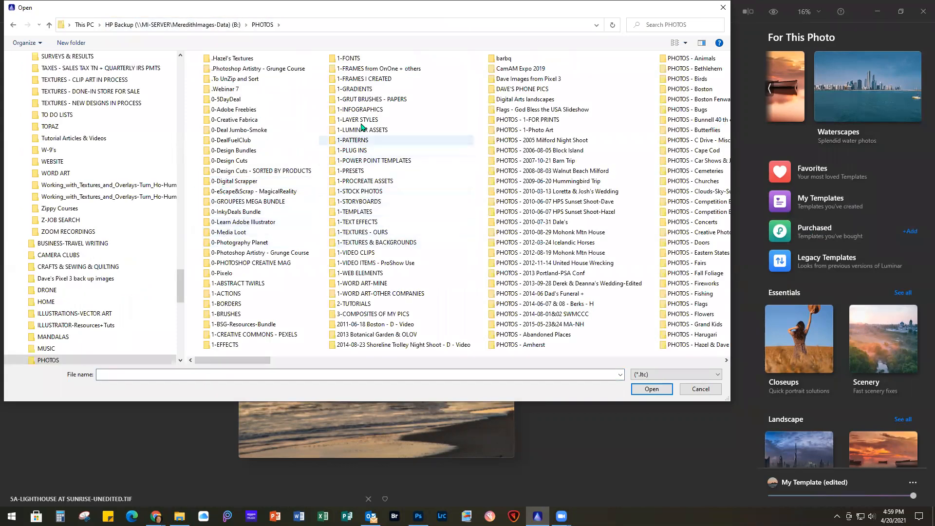
left_click(373, 132)
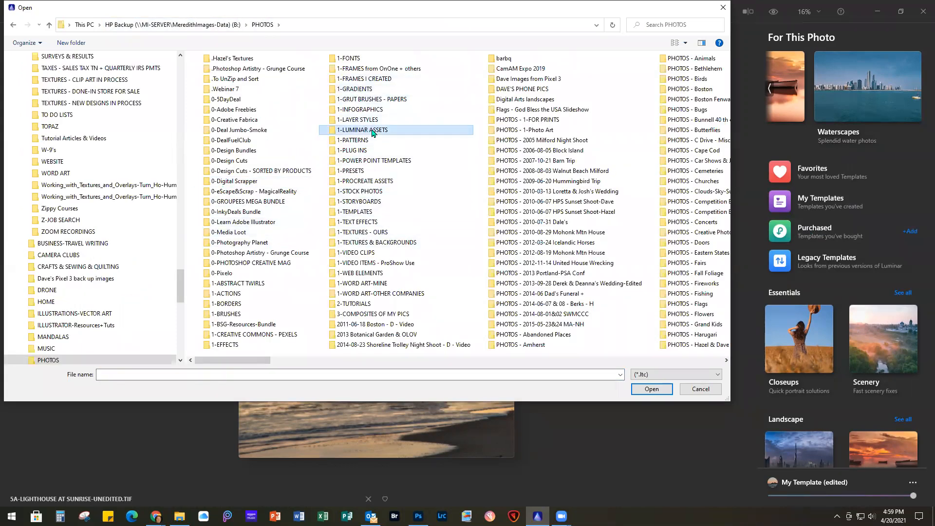
double_click(373, 132)
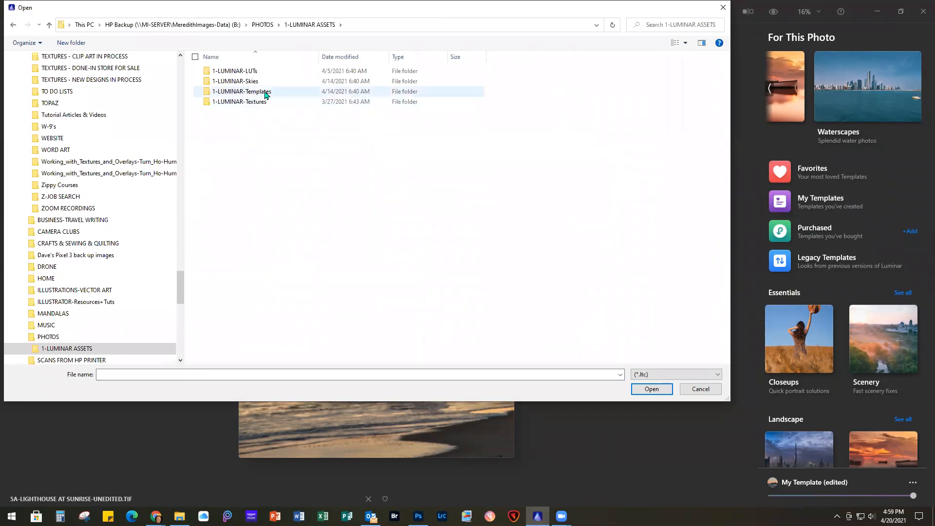
double_click(276, 93)
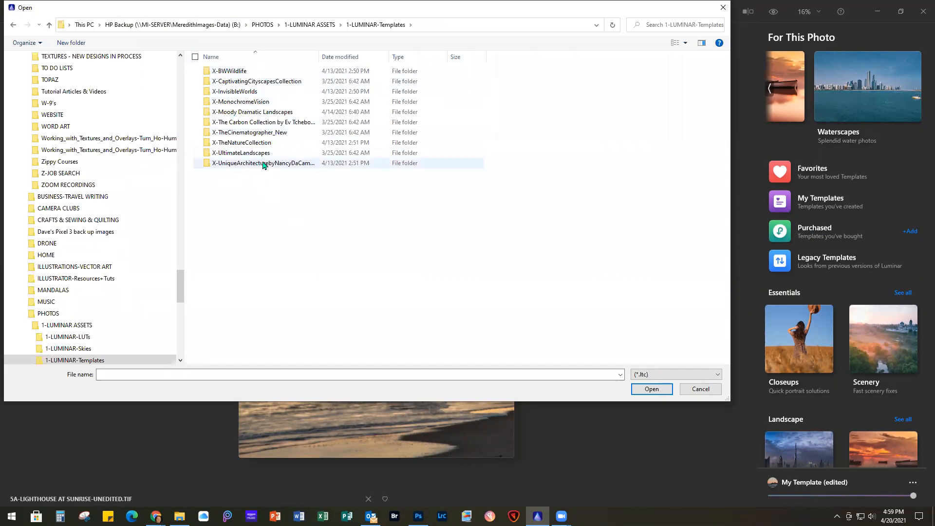
double_click(263, 163)
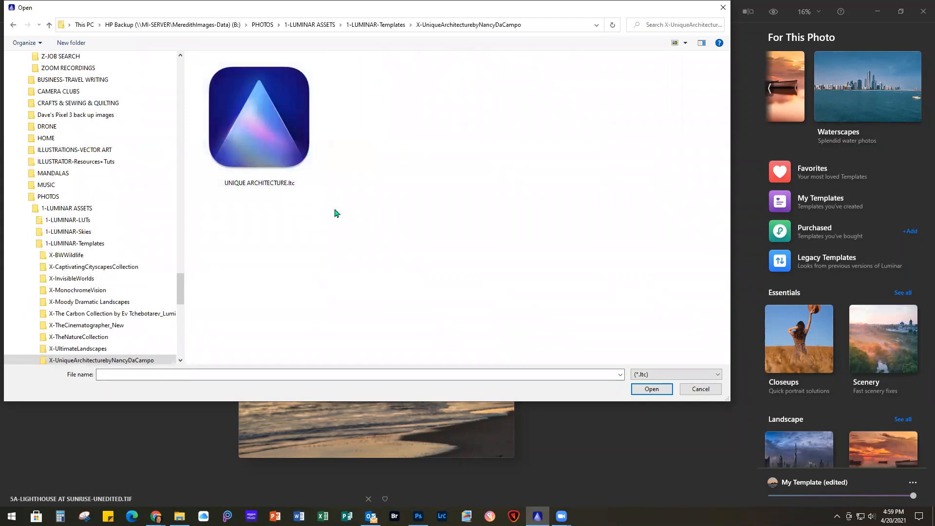
left_click(263, 137)
double_click(263, 137)
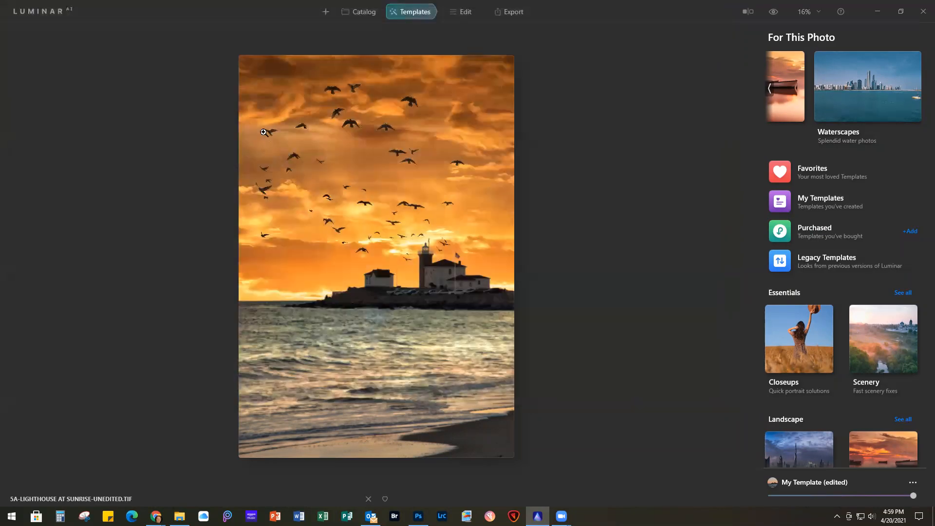
Step: Look through the purchased templates from Moody Dramatic Landscapes down to The Nature Collection and return to the collections overview
left_click(851, 226)
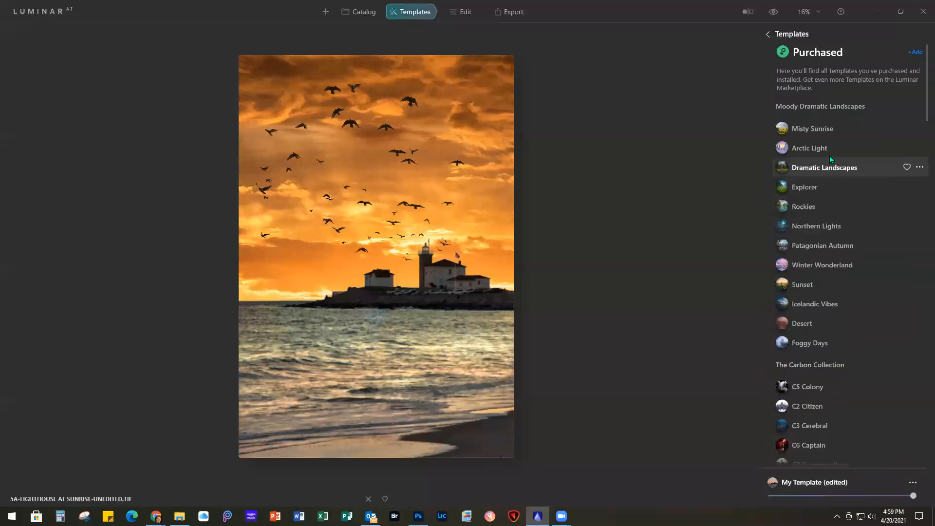
scroll(835, 158, "down", 3)
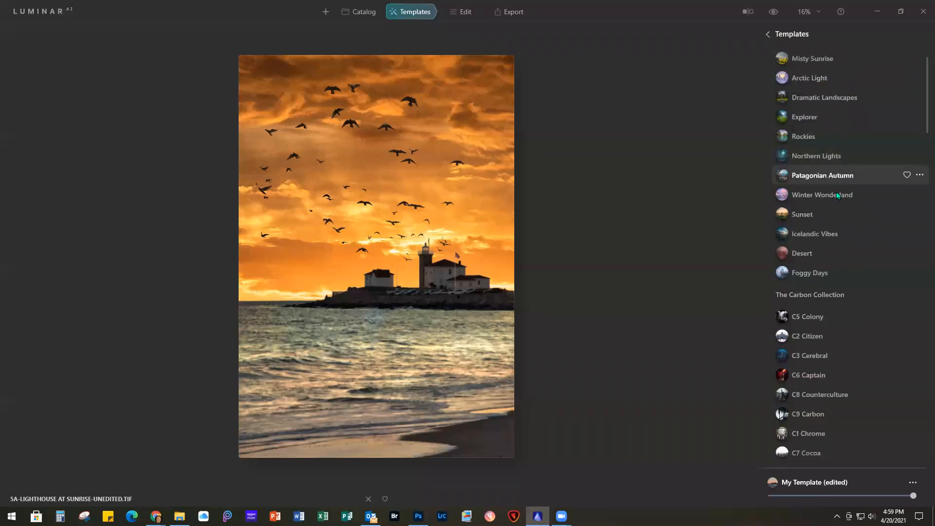
scroll(839, 280, "down", 7)
scroll(840, 280, "down", 10)
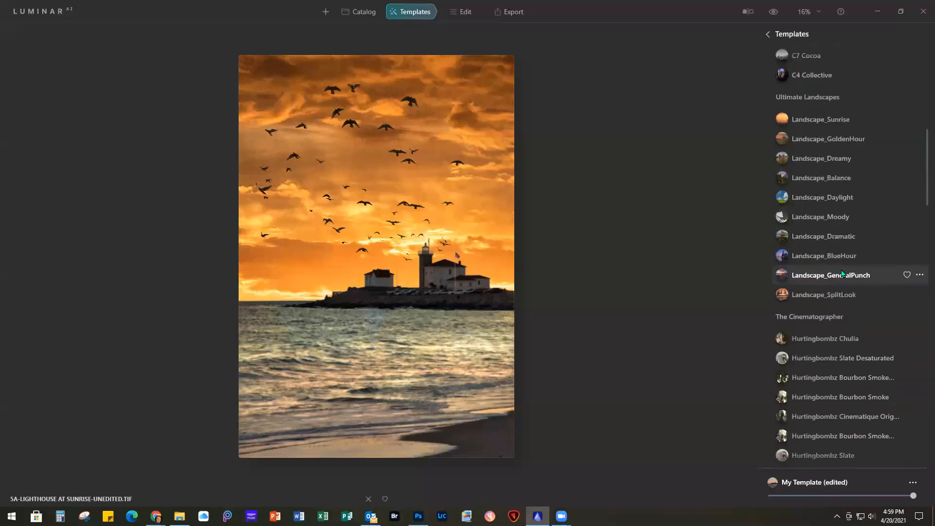
scroll(842, 272, "down", 13)
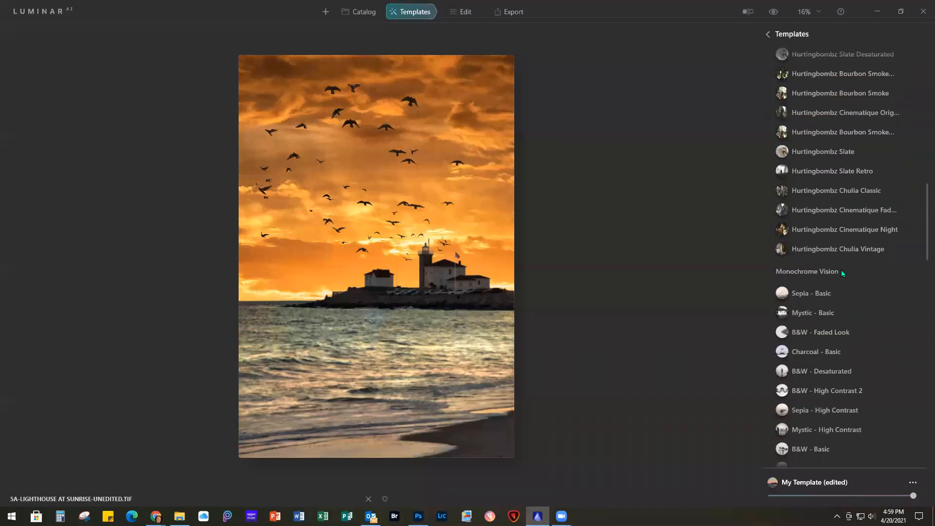
scroll(837, 252, "down", 5)
scroll(837, 253, "down", 12)
scroll(835, 252, "down", 7)
scroll(835, 253, "down", 10)
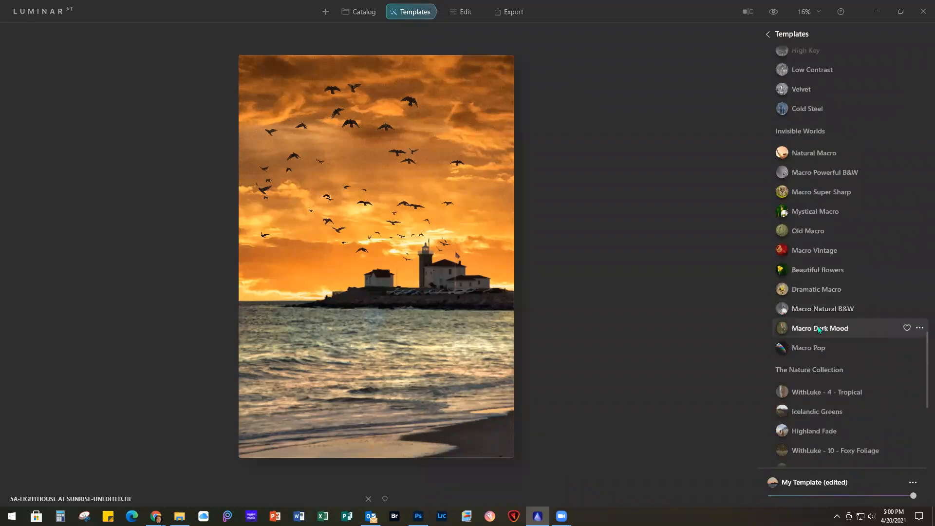
scroll(828, 321, "down", 6)
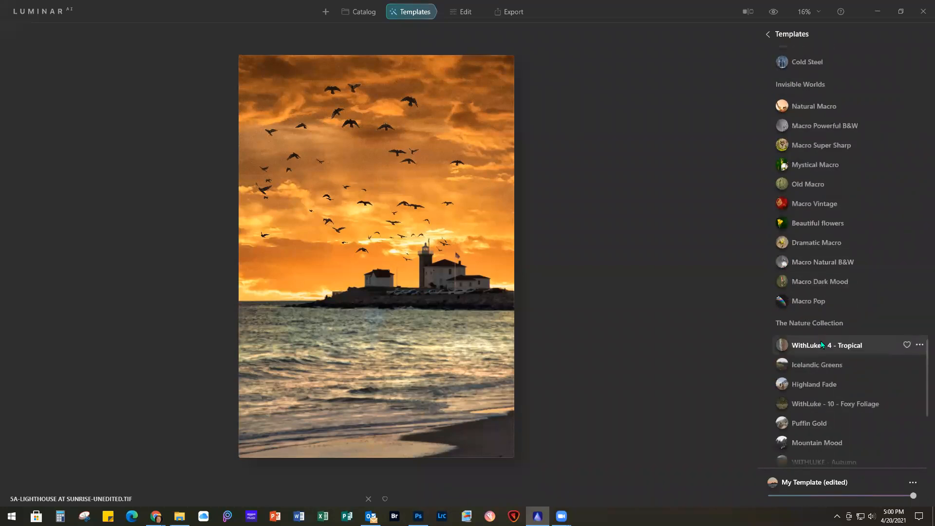
left_click(780, 32)
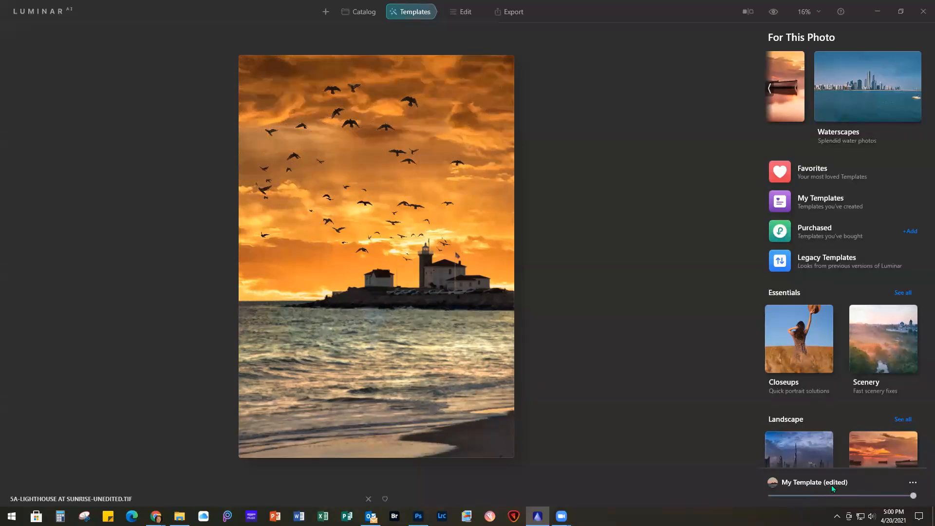
Step: Save the lighthouse photo's current adjustments as a custom template and open the My Templates collection
left_click(913, 483)
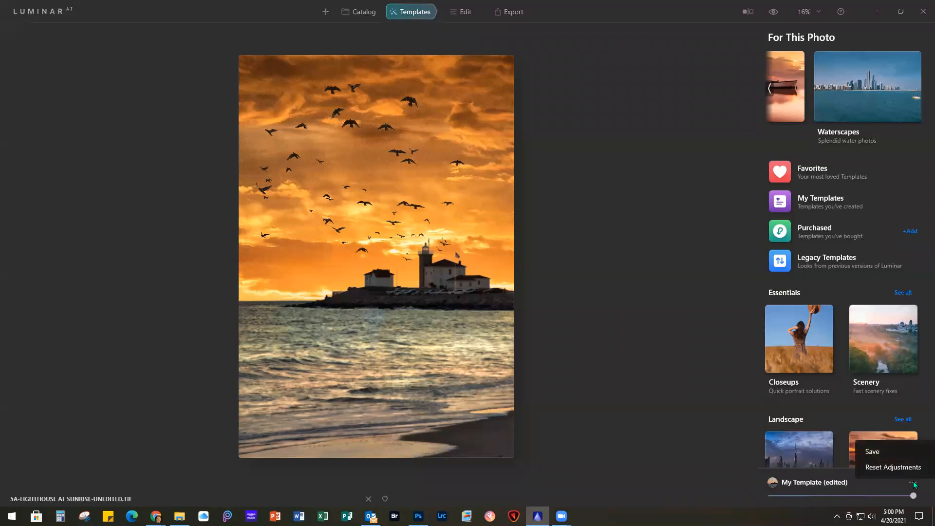
left_click(876, 450)
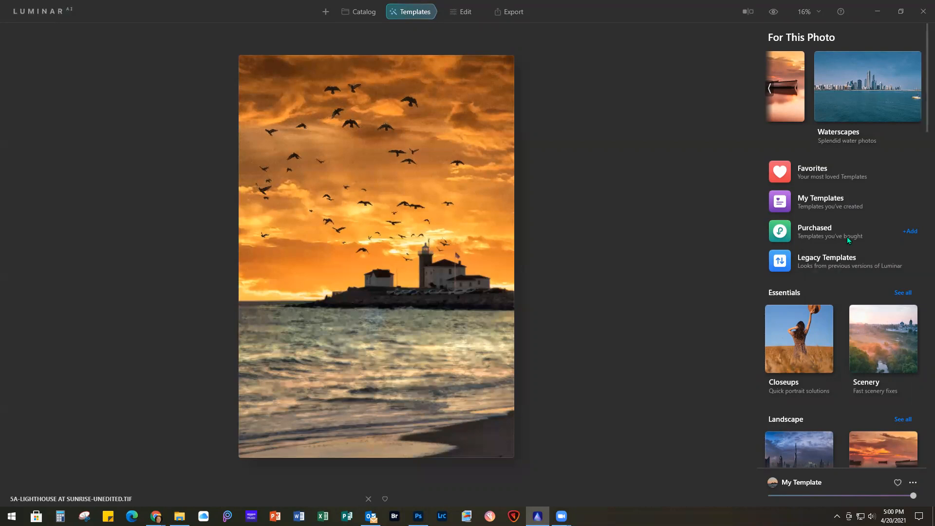
left_click(820, 199)
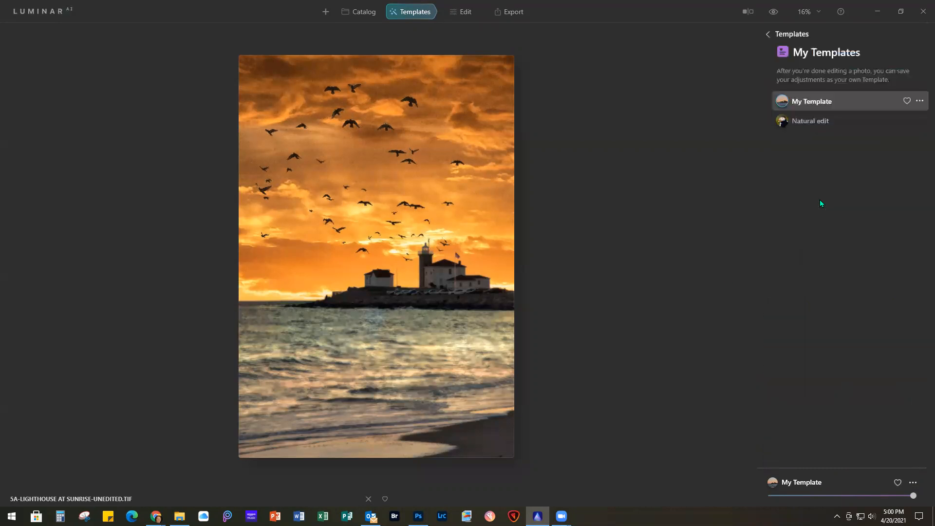
Step: Rename the newly saved custom template as Lighthouse Sunrise
left_click(919, 101)
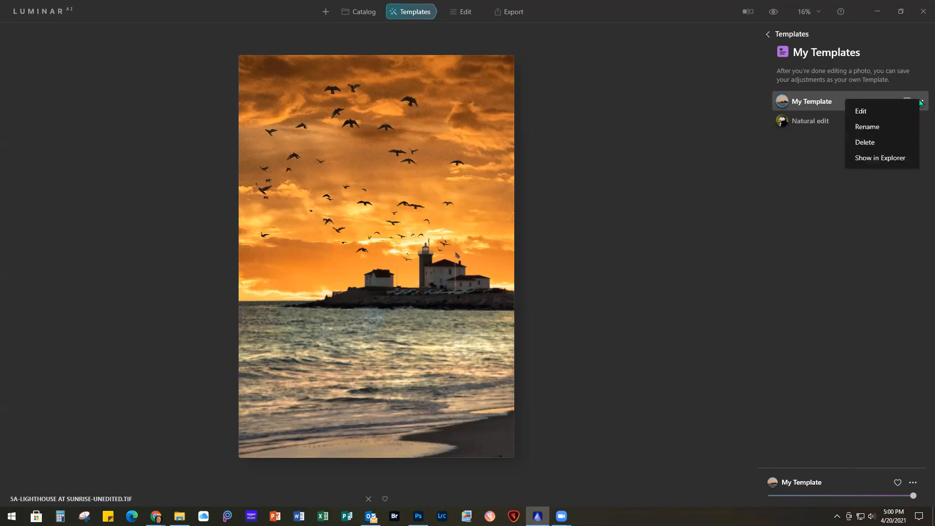
left_click(870, 126)
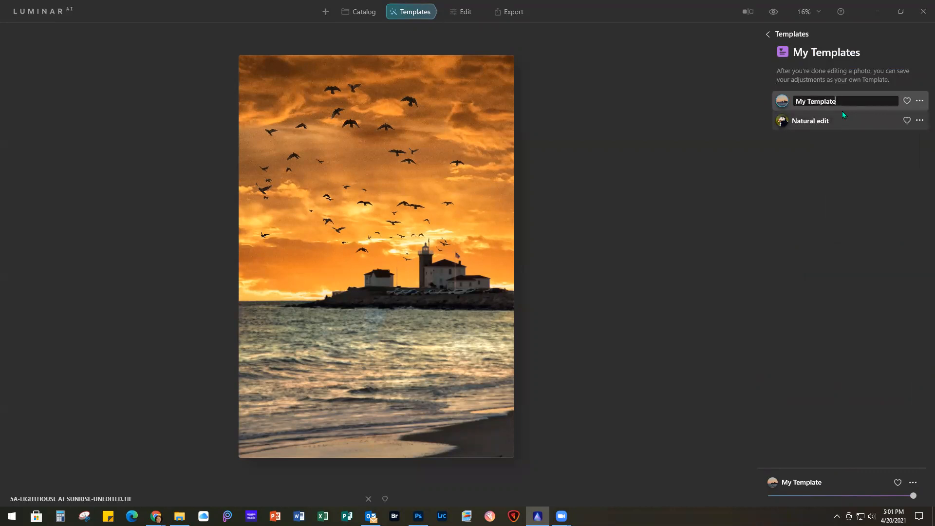
type("Sunr")
key("ctrl+a")
key("BackSpace")
type("Lighthouse Sunrise")
key("Return")
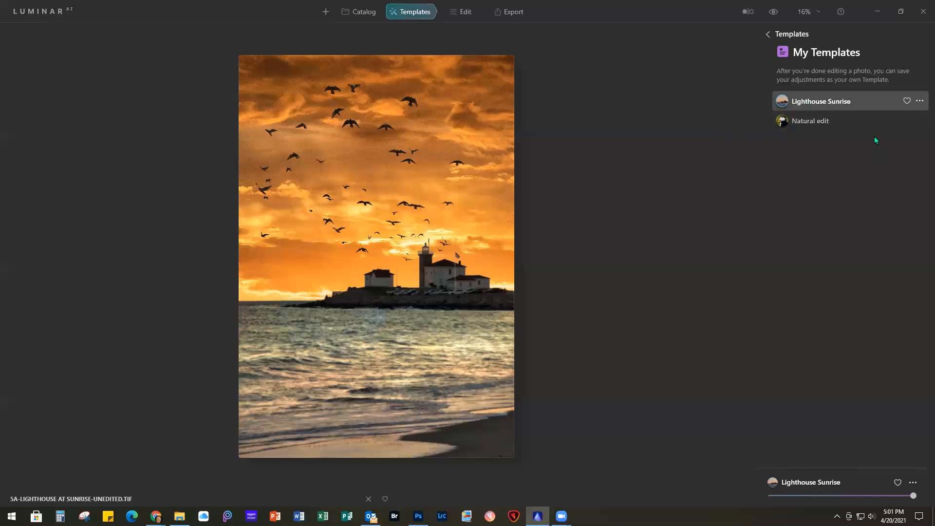
Step: View the Closeups collection and the Favorites templates, and return to the collections overview
left_click(781, 35)
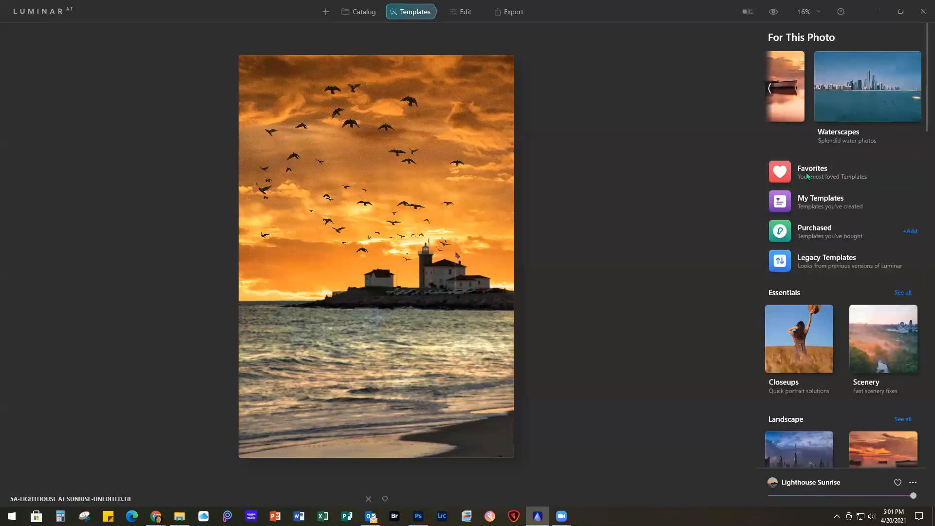
left_click(808, 356)
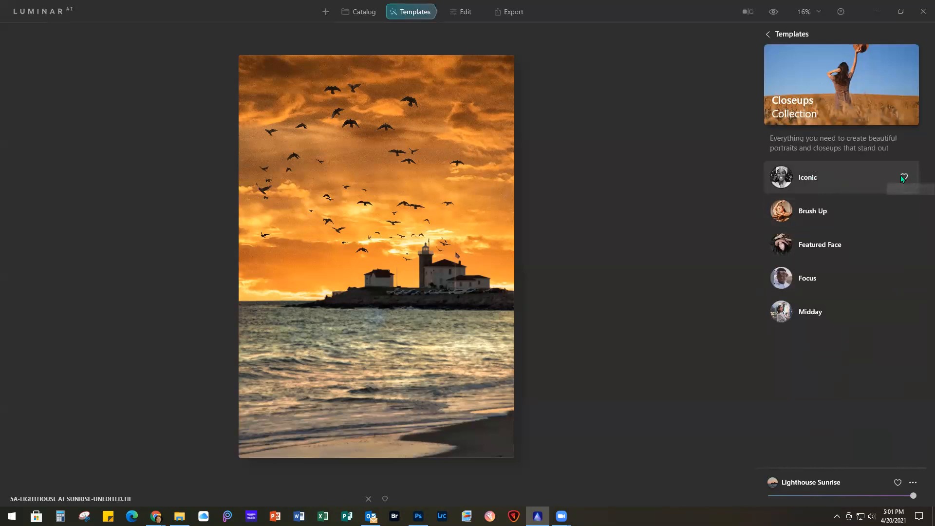
left_click(776, 33)
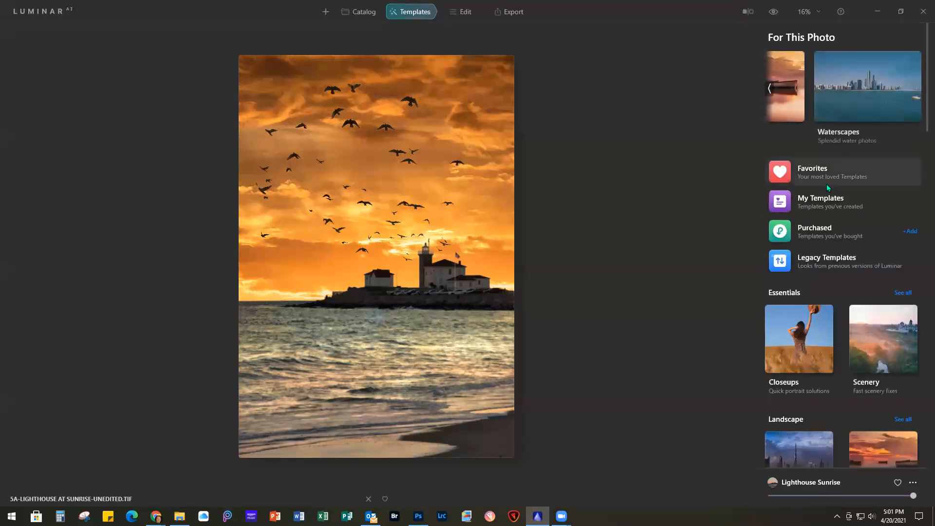
left_click(828, 170)
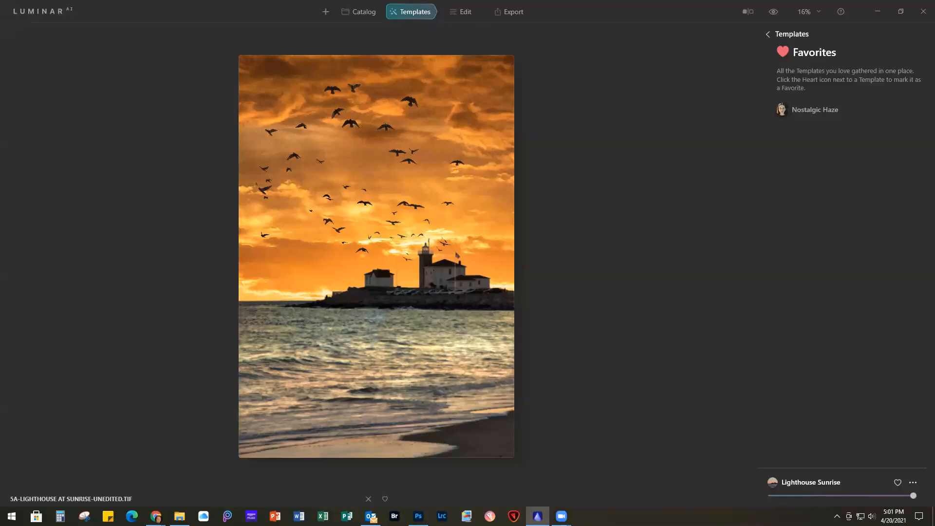
left_click(792, 33)
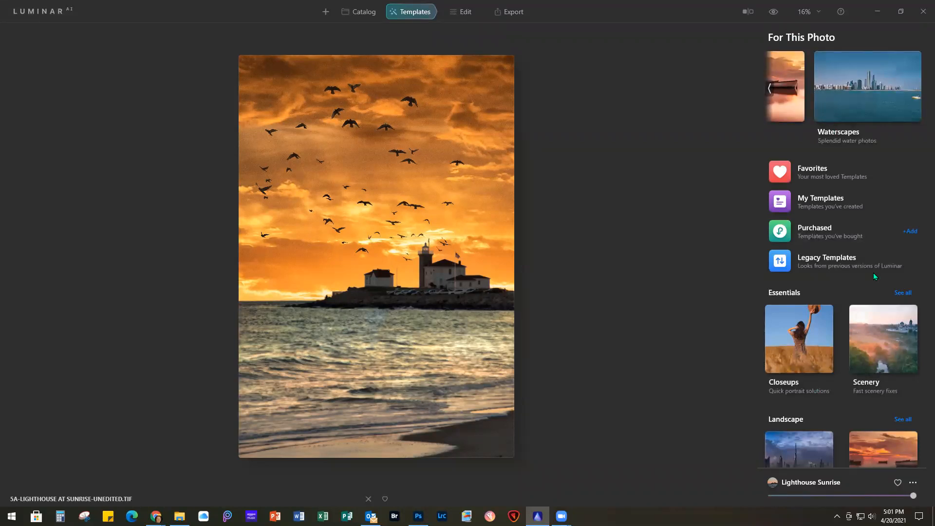
Step: Minimize the photo editor, view the Z-Ending Slide - Sale & Links.jpg slide in Photoshop, and bring up Skylum's Video Galleries page in Chrome
left_click(877, 11)
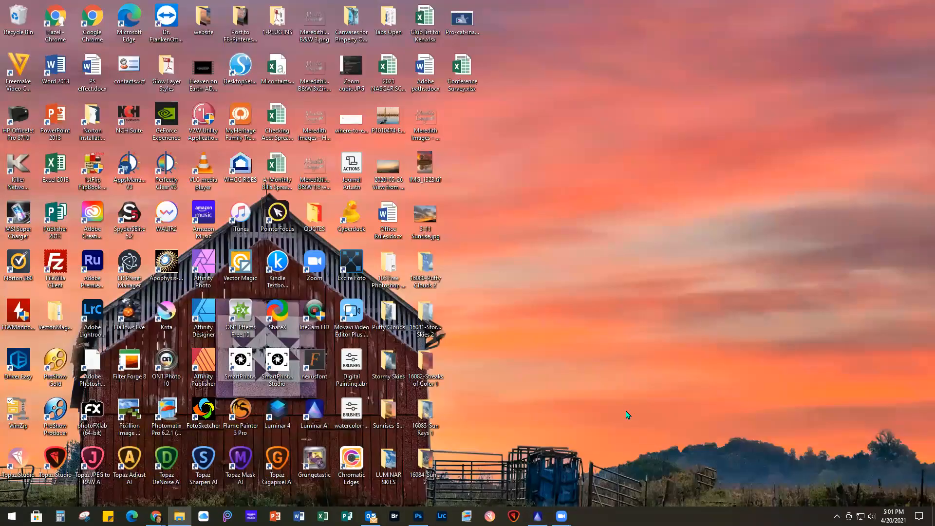
left_click(417, 516)
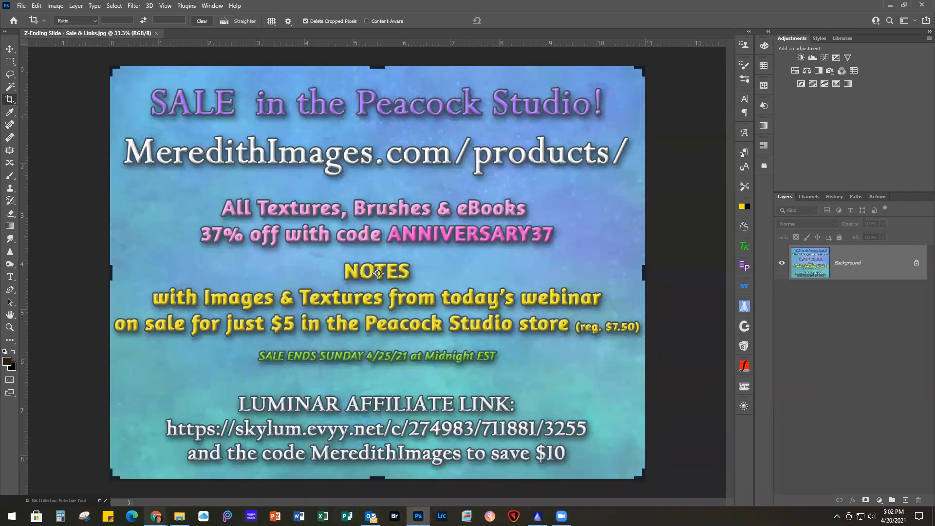
mouse_move(156, 516)
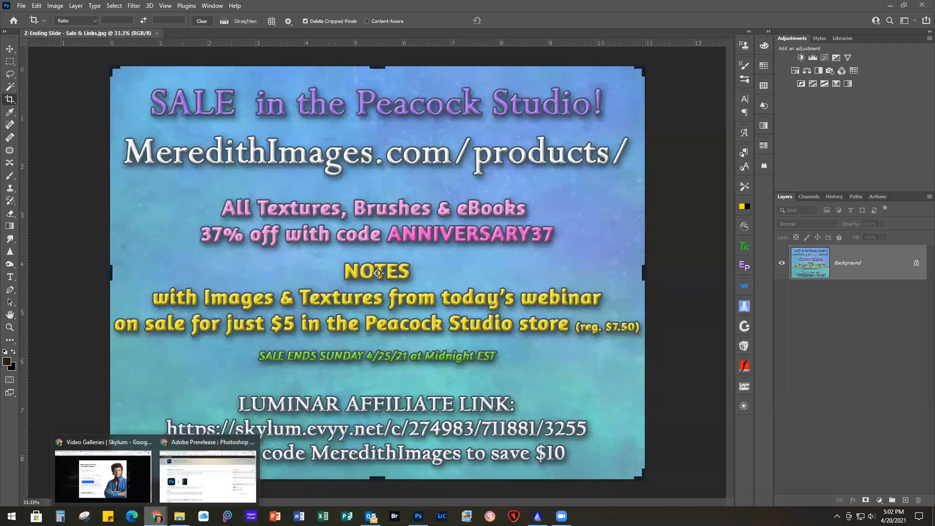
left_click(102, 474)
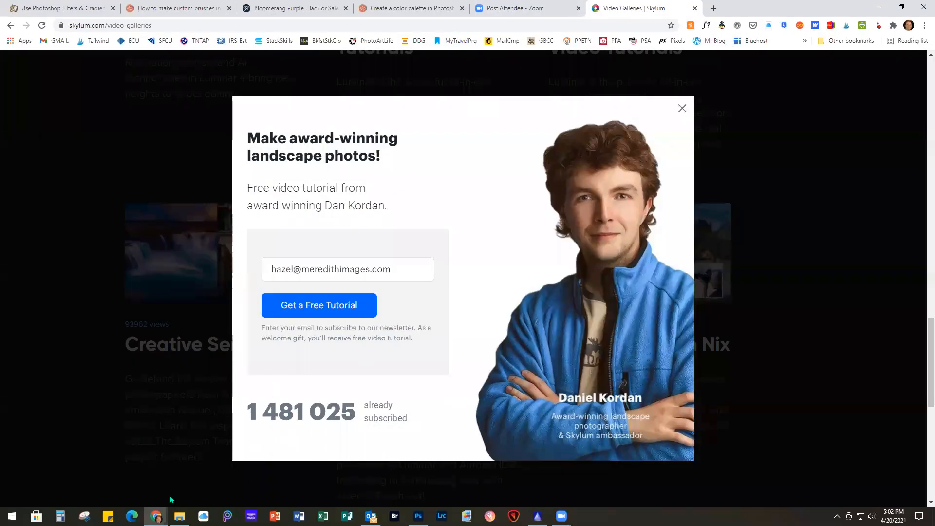
Step: Switch to Microsoft Edge, open the Meredith Images home page and accept its cookie notice
left_click(132, 516)
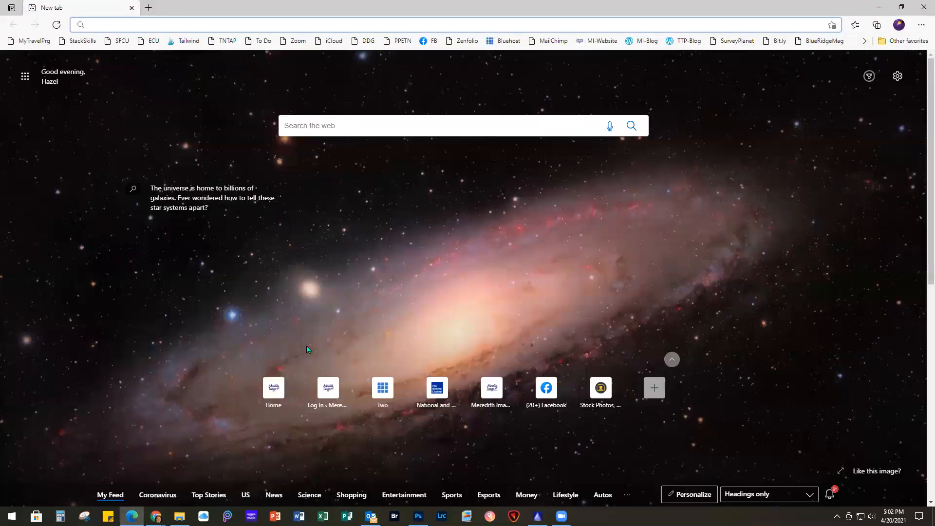
left_click(273, 386)
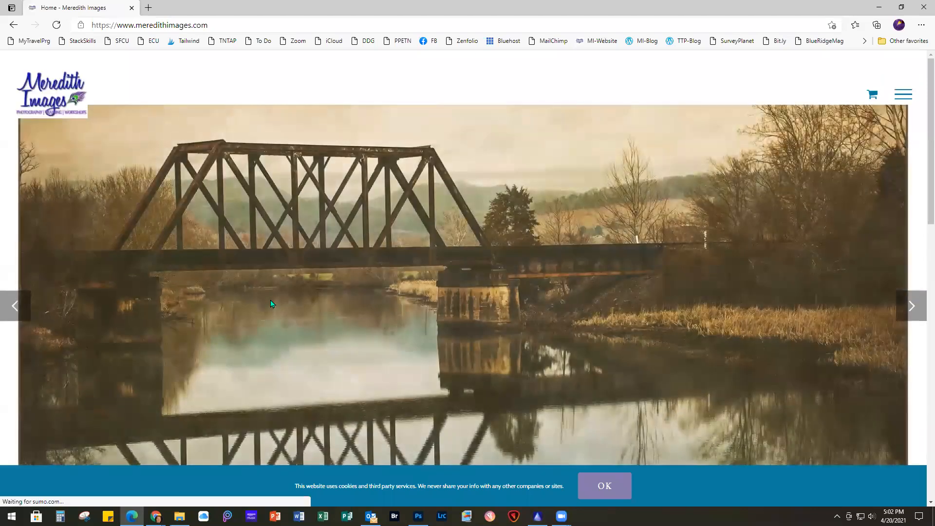
left_click(598, 484)
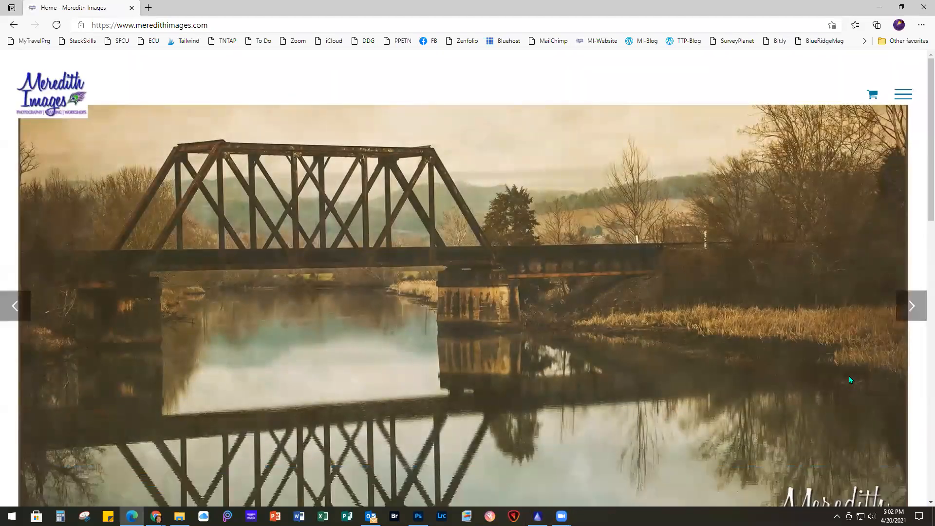
Step: Review the Meredith Images introduction and the most popular site pages on the home page, dismissing the free textures newsletter offer
scroll(849, 379, "down", 6)
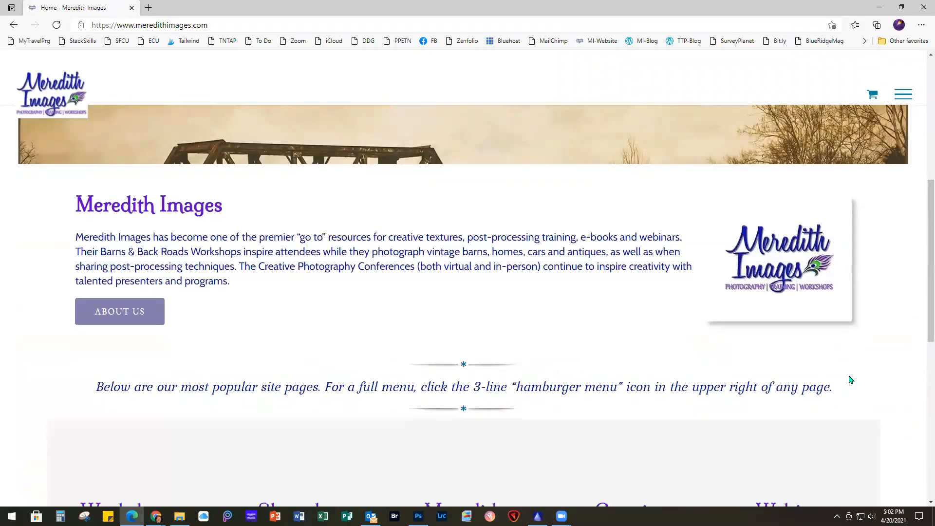
scroll(850, 380, "down", 3)
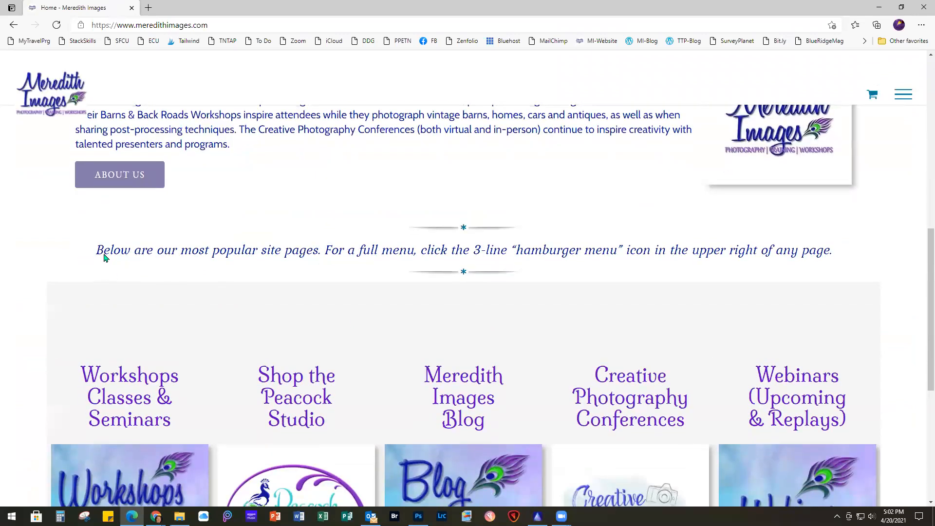
scroll(393, 387, "down", 3)
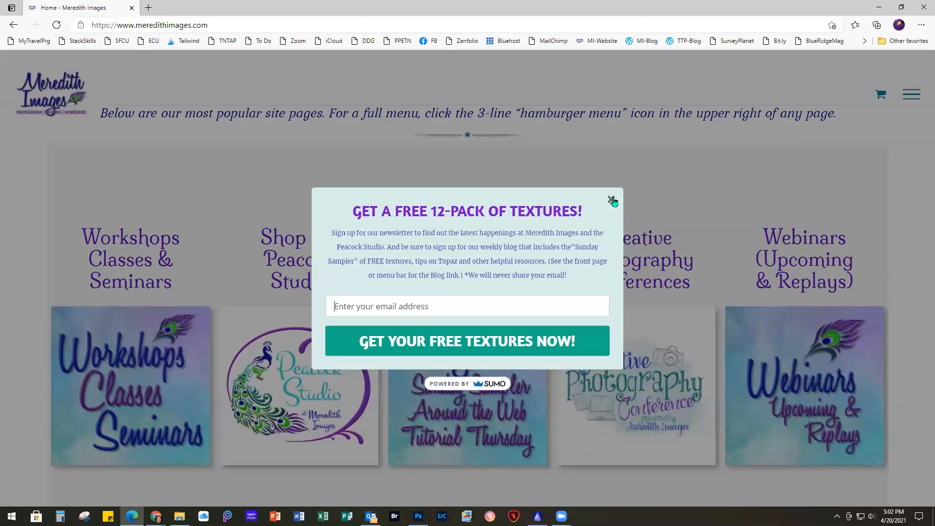
left_click(611, 200)
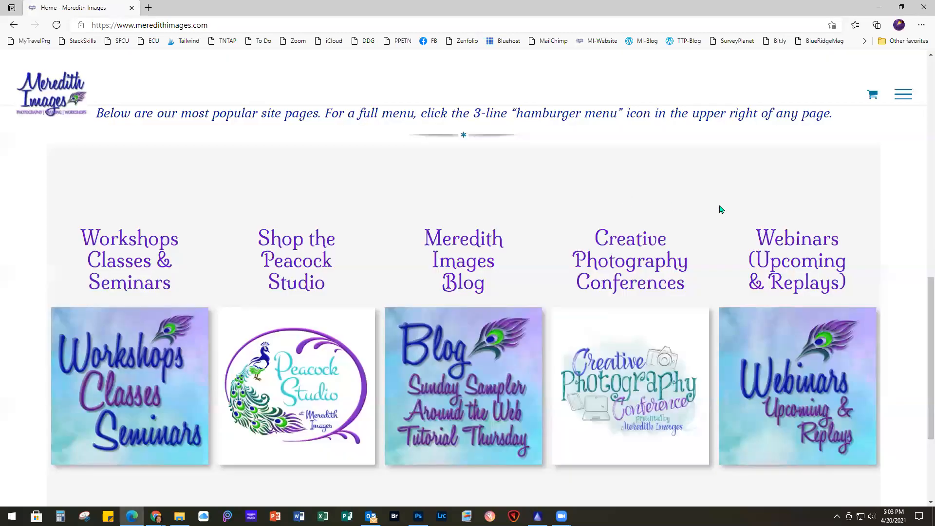
Step: Open the Affiliate Links & Discounts page and review its Software, Equipment, and Digital Assets & Tools sections, returning to the page's start
left_click(905, 94)
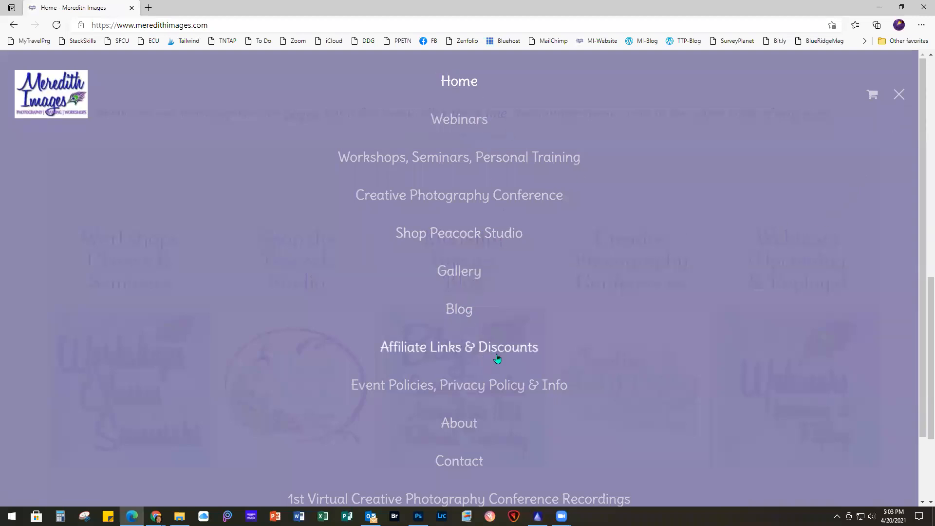
left_click(410, 348)
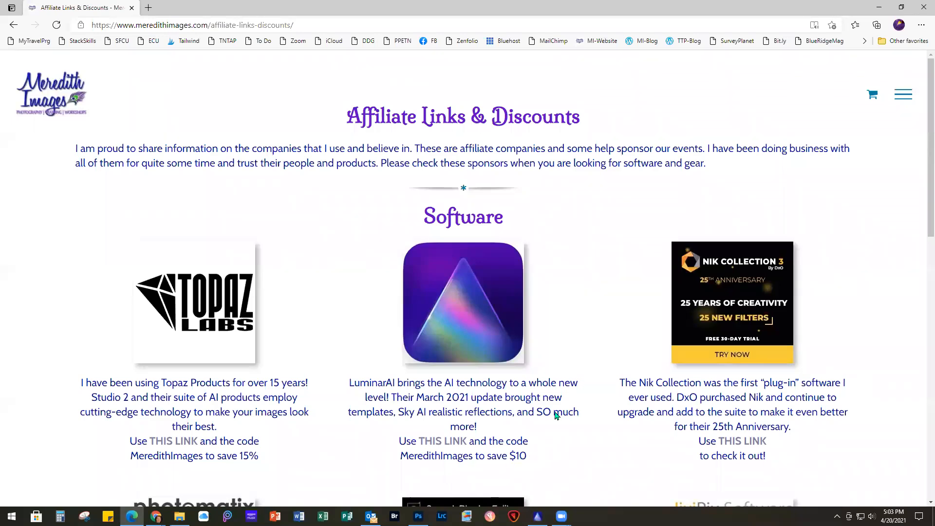
scroll(564, 310, "down", 3)
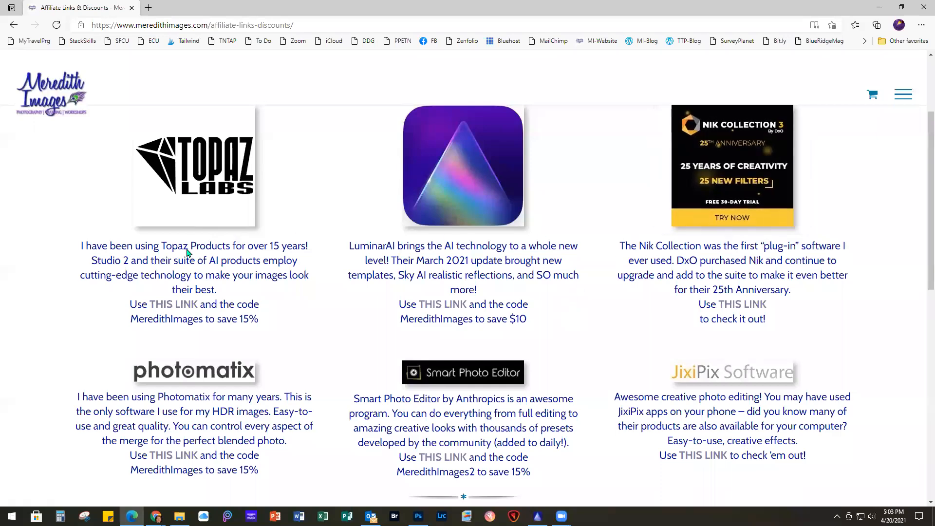
scroll(276, 362, "down", 3)
scroll(276, 361, "down", 2)
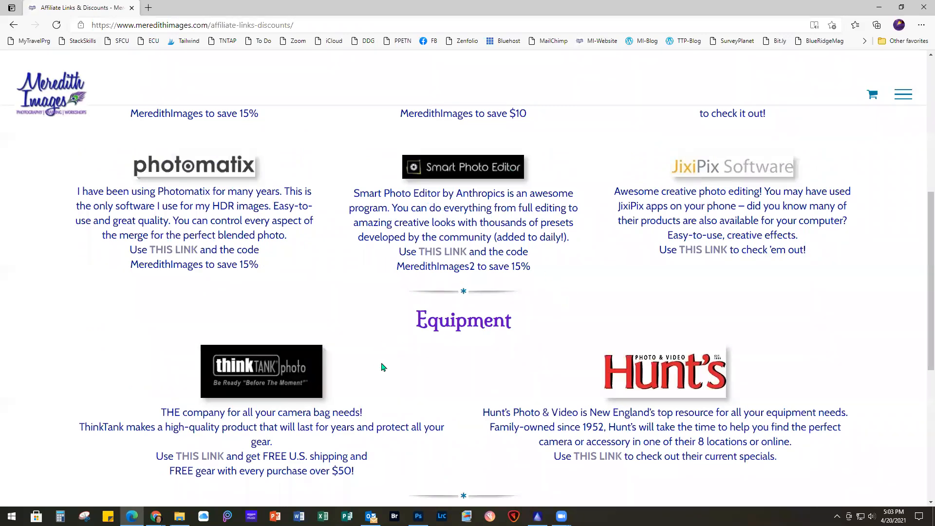
scroll(439, 368, "down", 4)
scroll(437, 367, "down", 3)
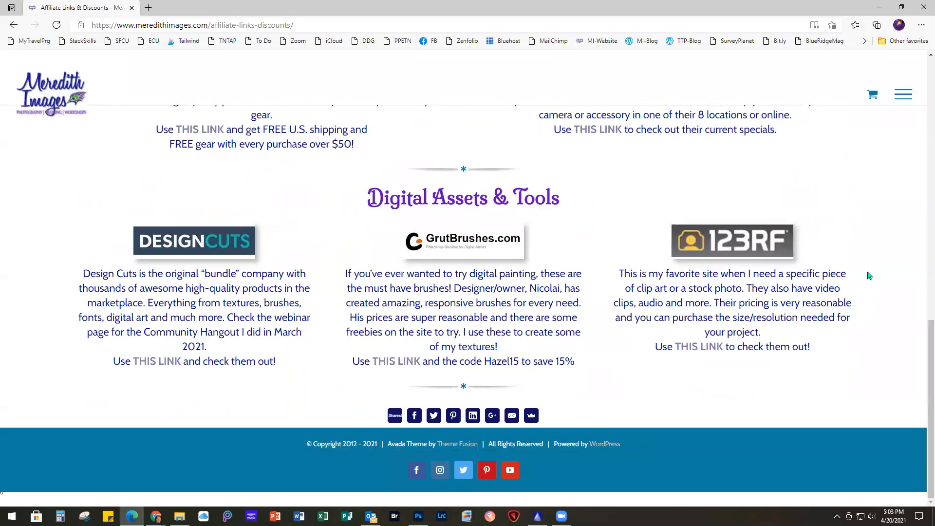
scroll(869, 276, "up", 20)
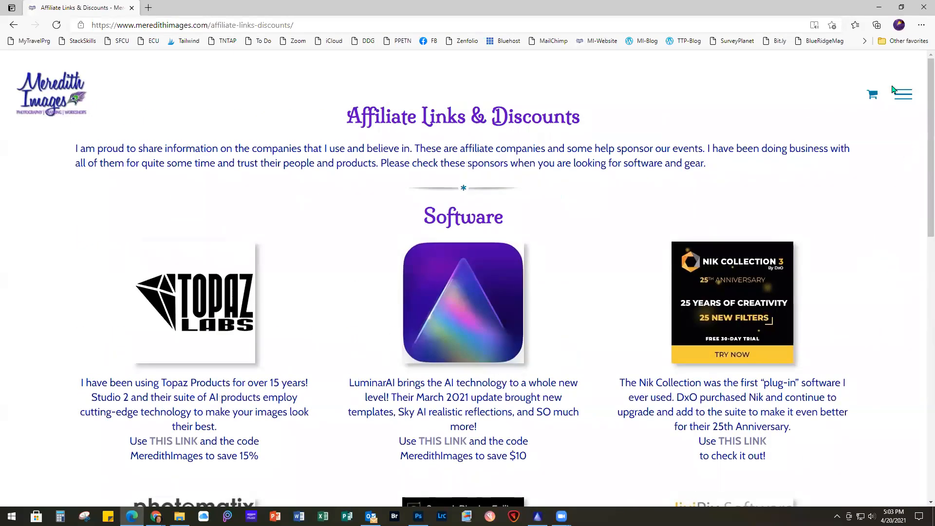
Step: Minimize the Edge and Chrome windows to return to the Peacock Studio sale slide in Photoshop
left_click(882, 8)
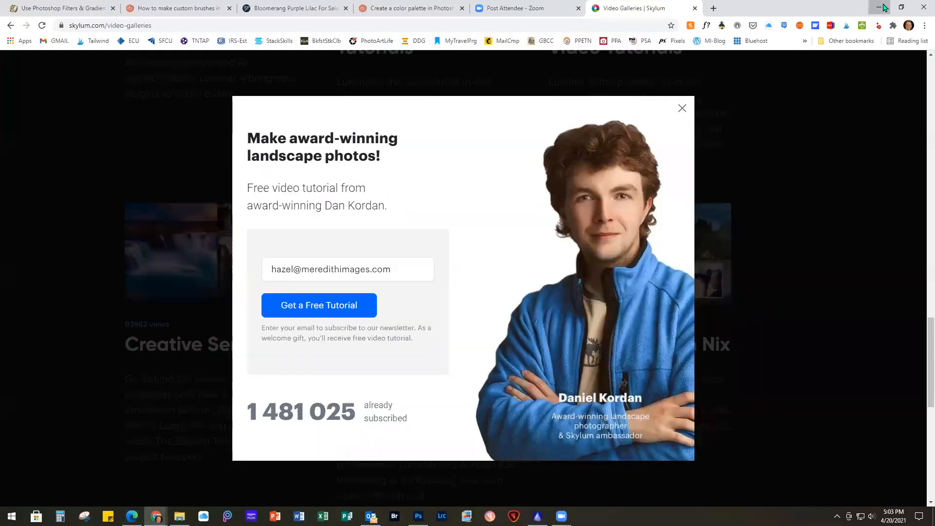
left_click(875, 7)
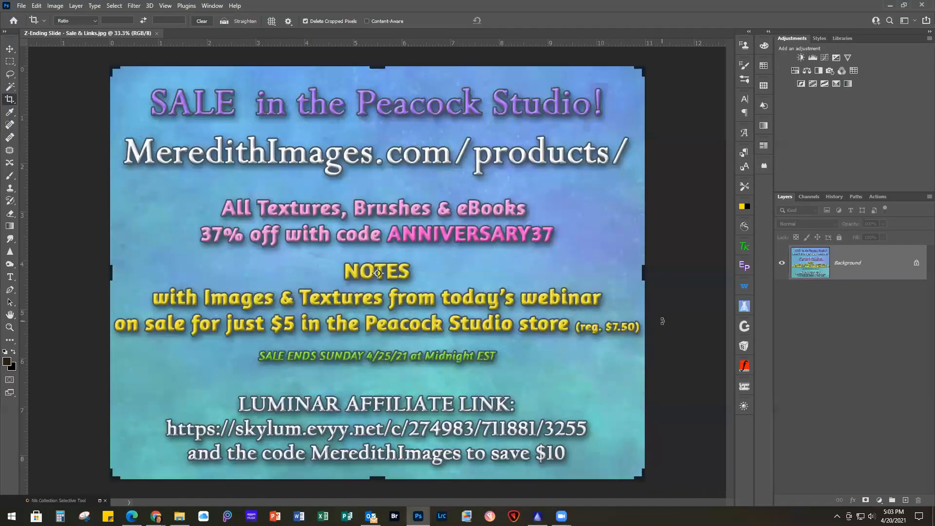